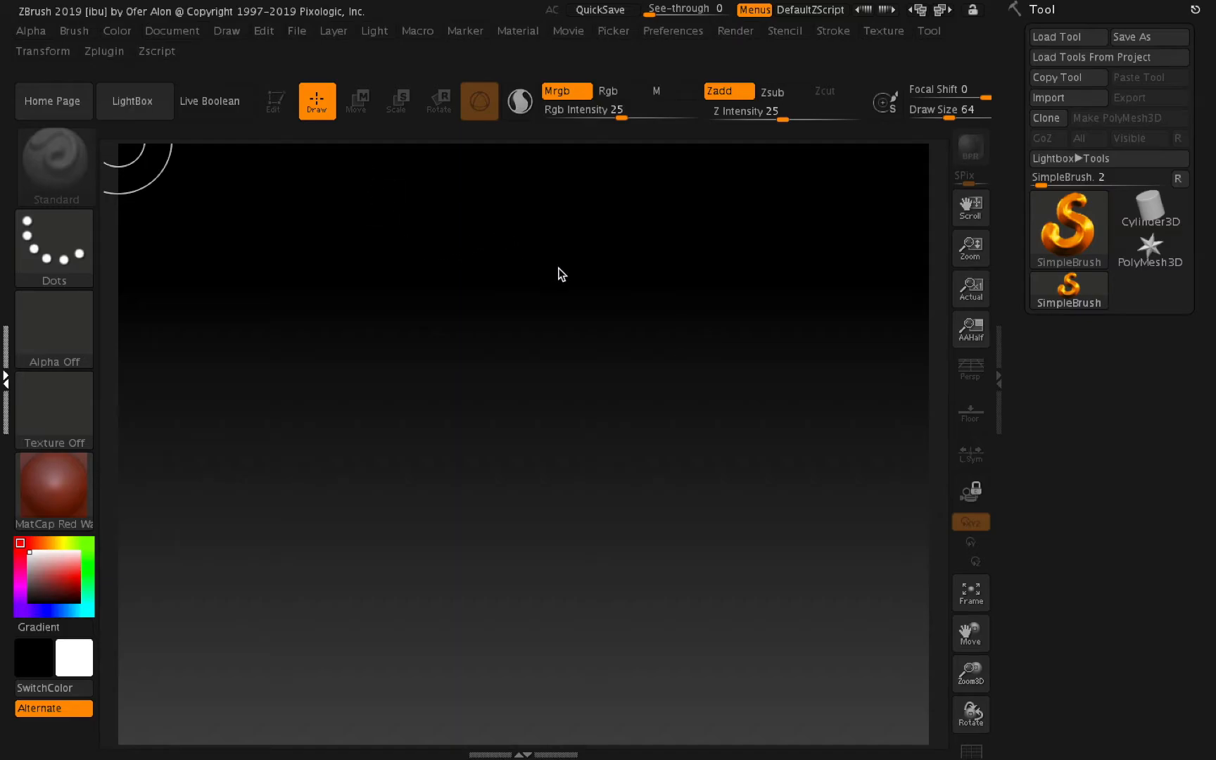
Resize the document canvas to 1002 wide by 752 high and show it at actual size with LightBox hidden.
{"action": "left_click", "coordinate": [167, 37]}
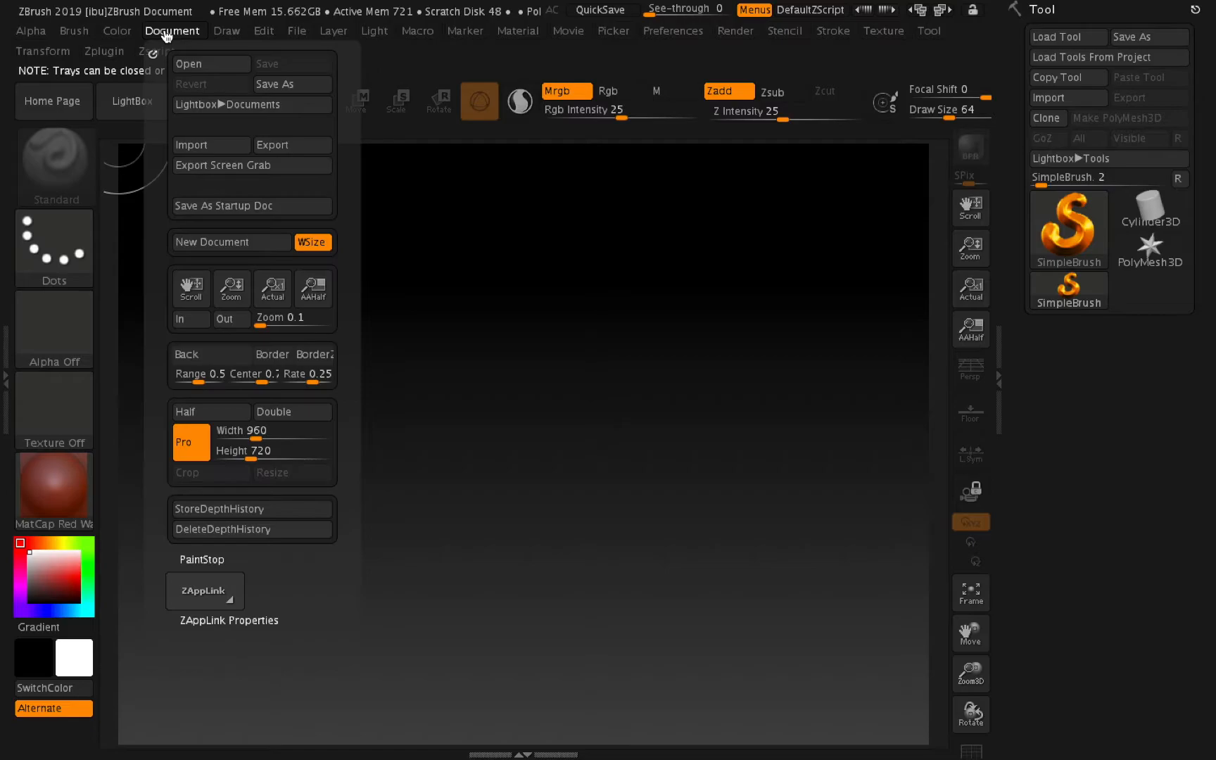
{"action": "key", "text": "comma"}
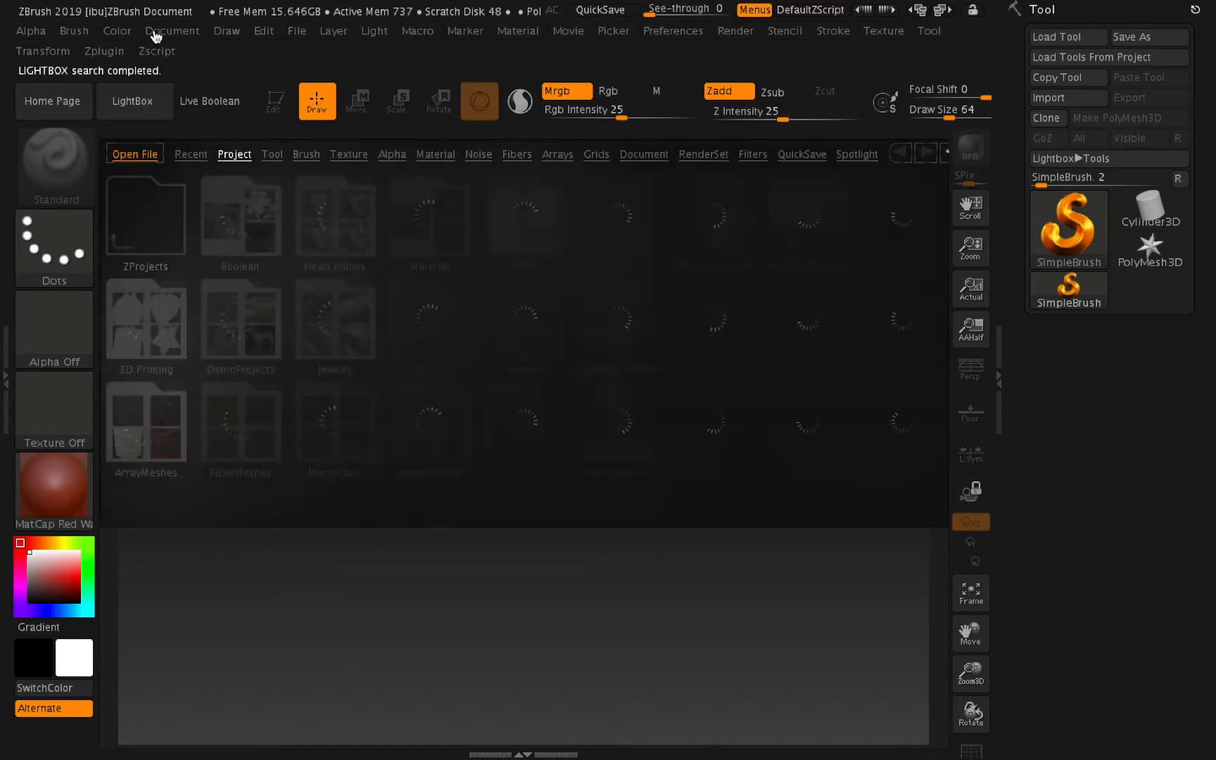
{"action": "left_click", "coordinate": [159, 31]}
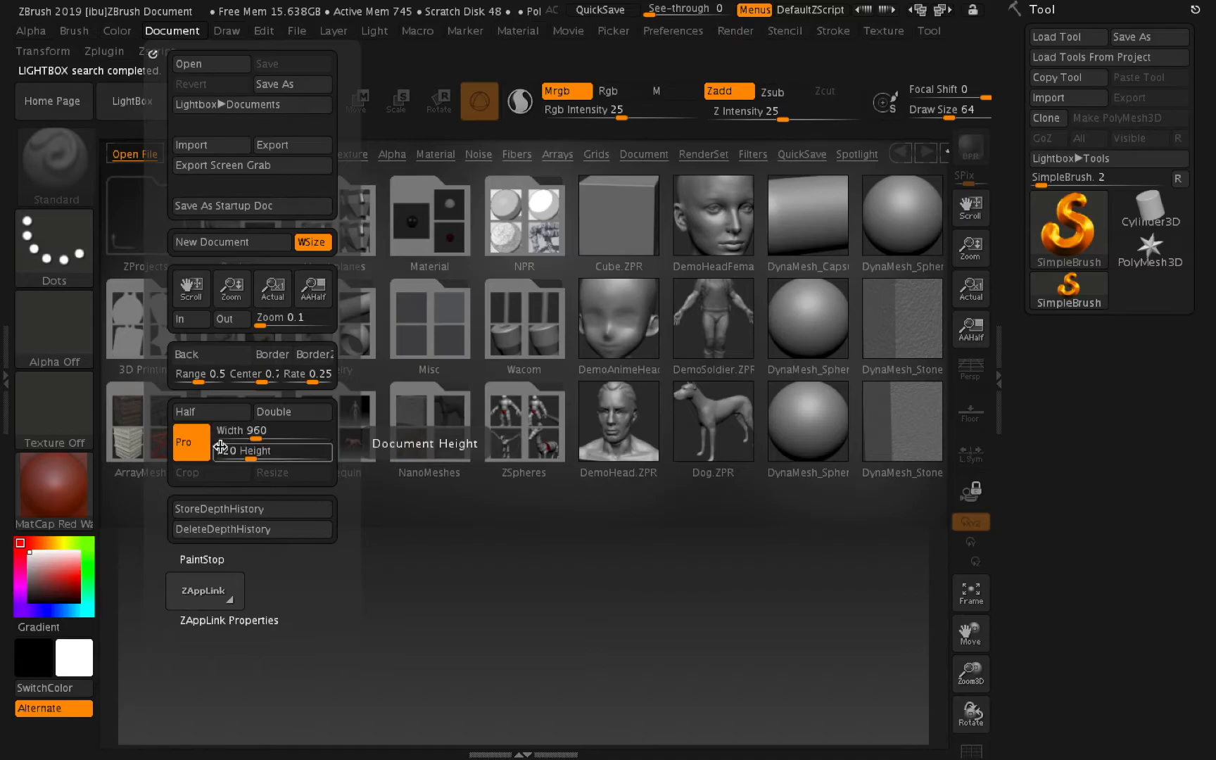
{"action": "left_click_drag", "start_coordinate": [250, 432], "coordinate": [257, 436]}
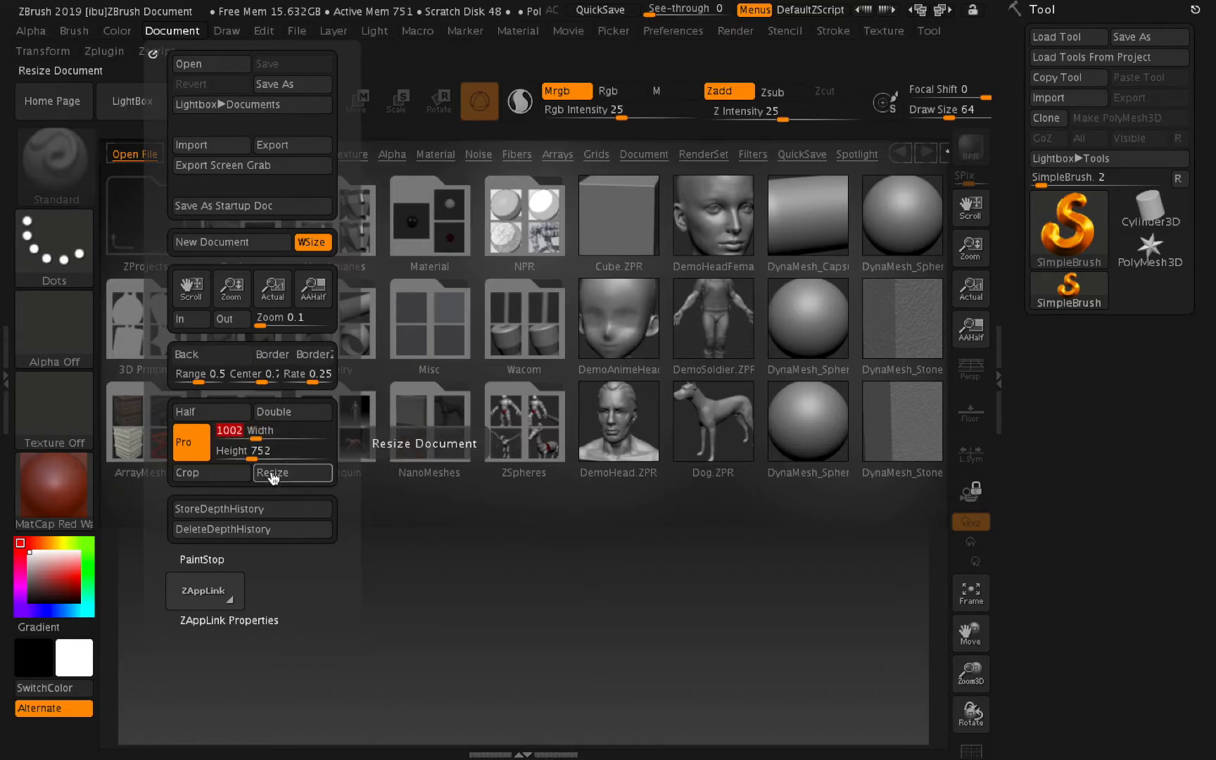
{"action": "left_click", "coordinate": [280, 473]}
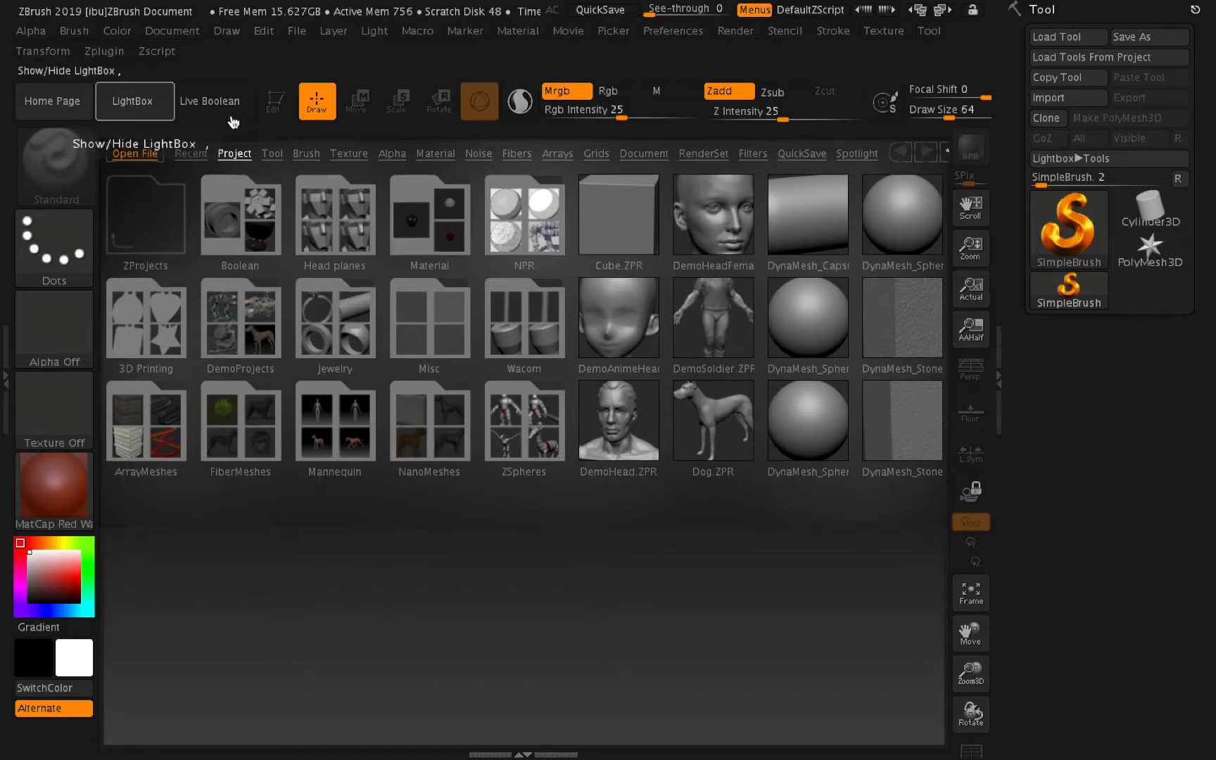
{"action": "left_click", "coordinate": [132, 103]}
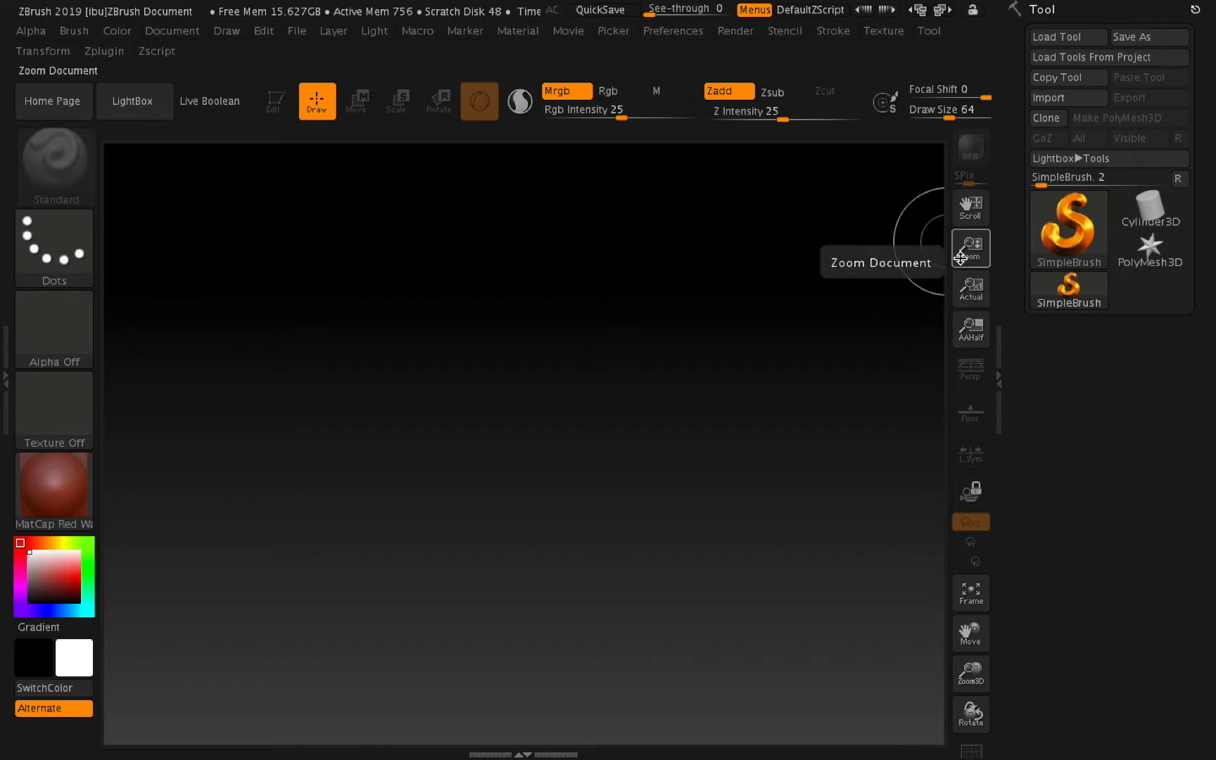
{"action": "left_click_drag", "start_coordinate": [970, 246], "coordinate": [993, 279]}
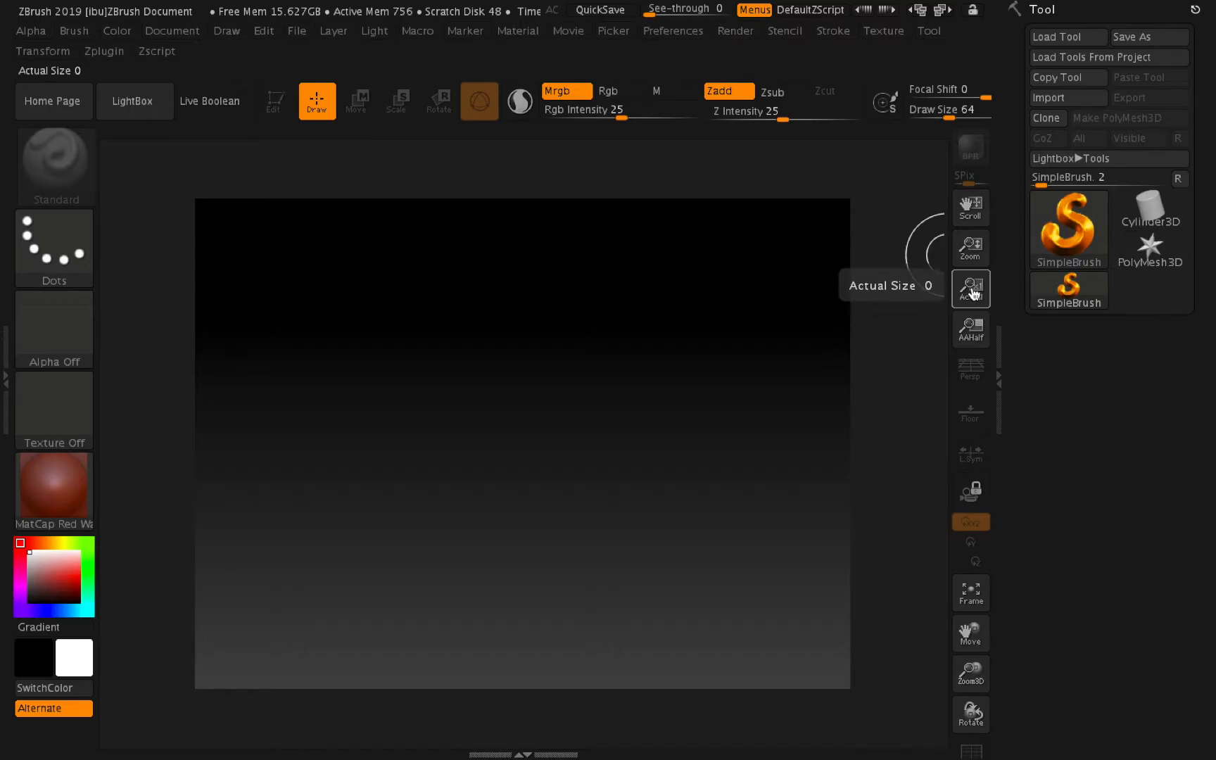
{"action": "left_click", "coordinate": [975, 291]}
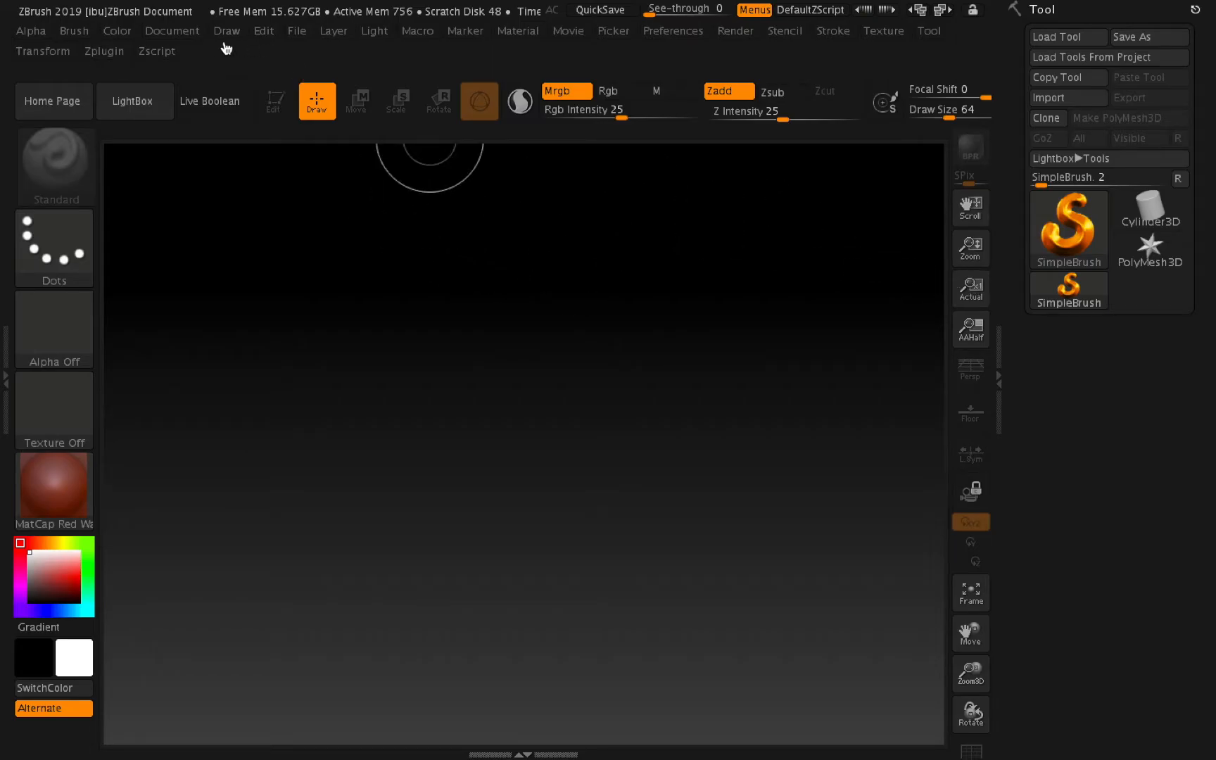
Change the document's background colour to a neutral grey sampled from the interface.
{"action": "left_click", "coordinate": [174, 32]}
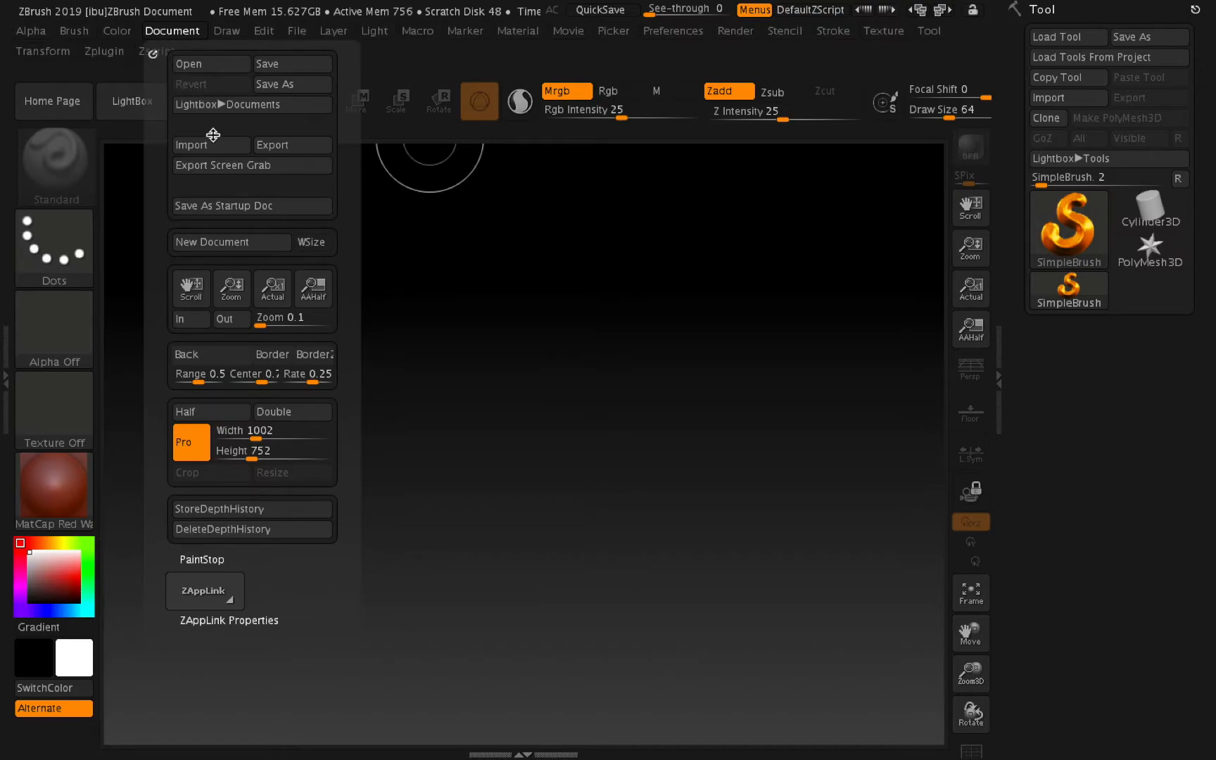
{"action": "left_click", "coordinate": [181, 361]}
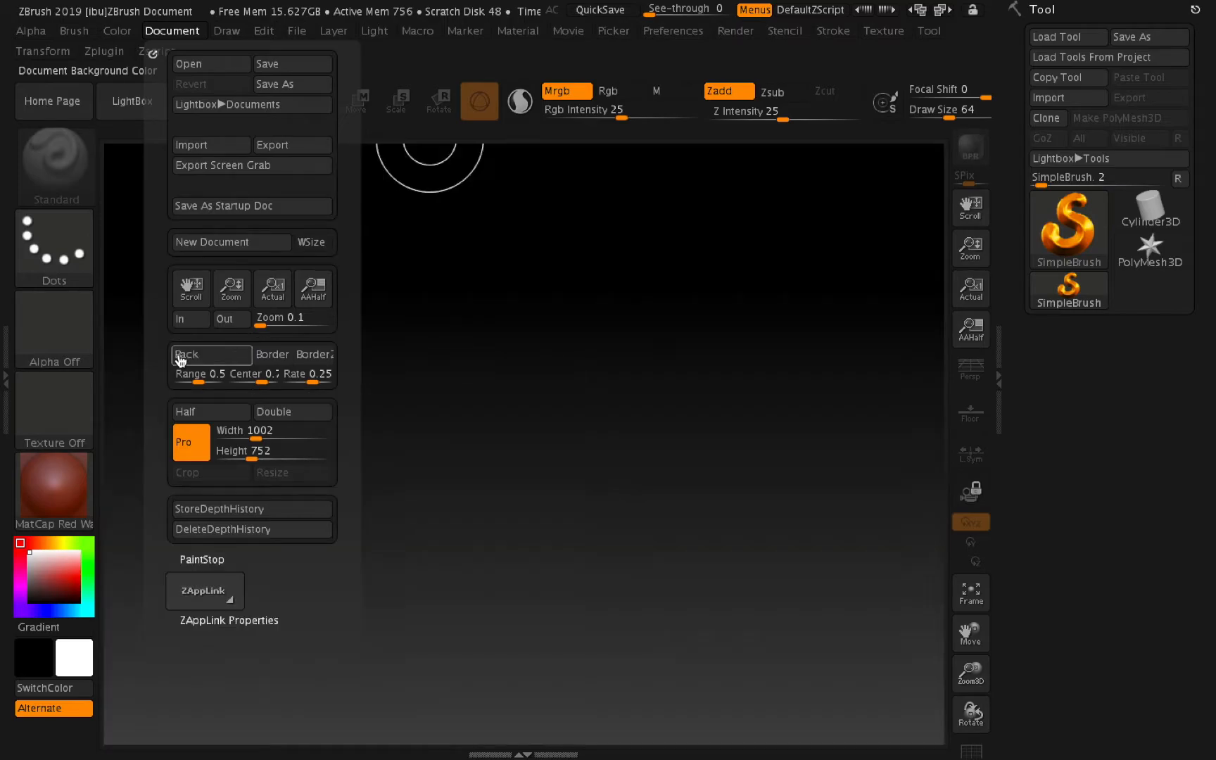
{"action": "left_click_drag", "start_coordinate": [164, 375], "coordinate": [133, 492]}
{"action": "left_click_drag", "start_coordinate": [150, 563], "coordinate": [32, 568]}
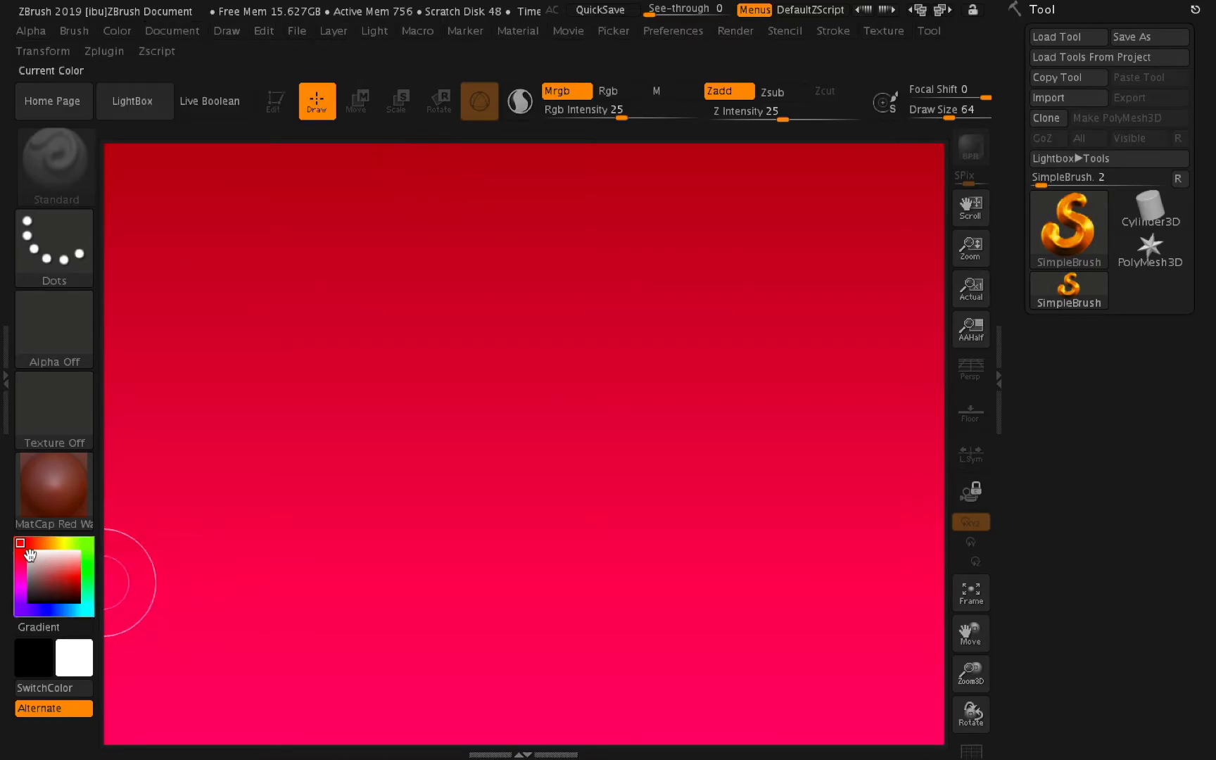
{"action": "left_click", "coordinate": [175, 32]}
{"action": "left_click_drag", "start_coordinate": [186, 359], "coordinate": [29, 578]}
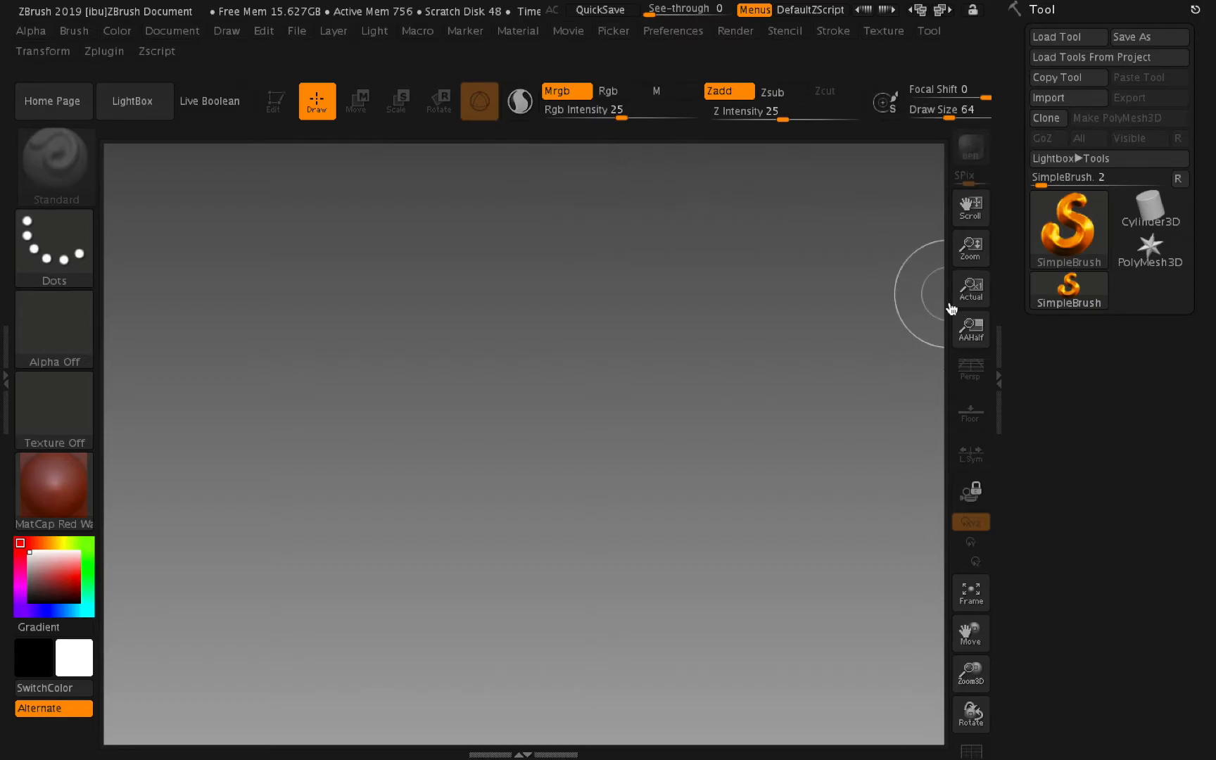
Open the HeadPlanes_Male_256.ZPR project from the Head planes folder in LightBox.
{"action": "left_click", "coordinate": [141, 107]}
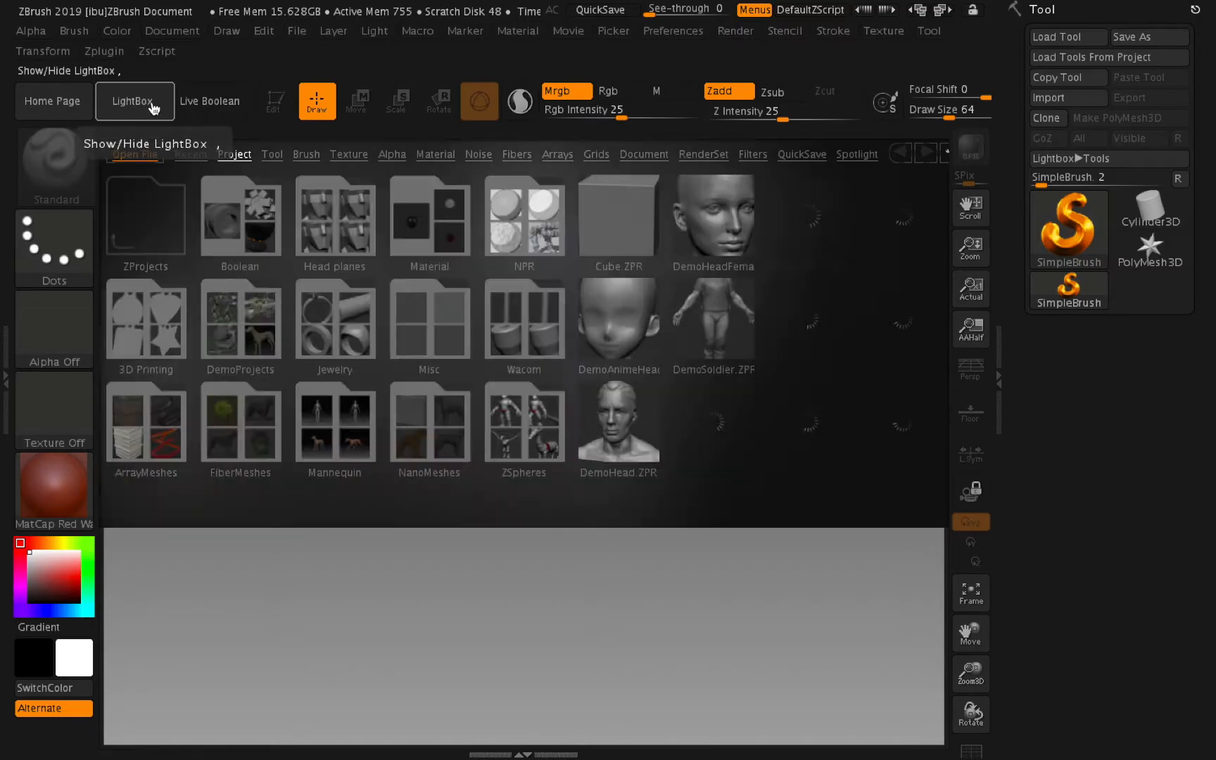
{"action": "double_click", "coordinate": [352, 225]}
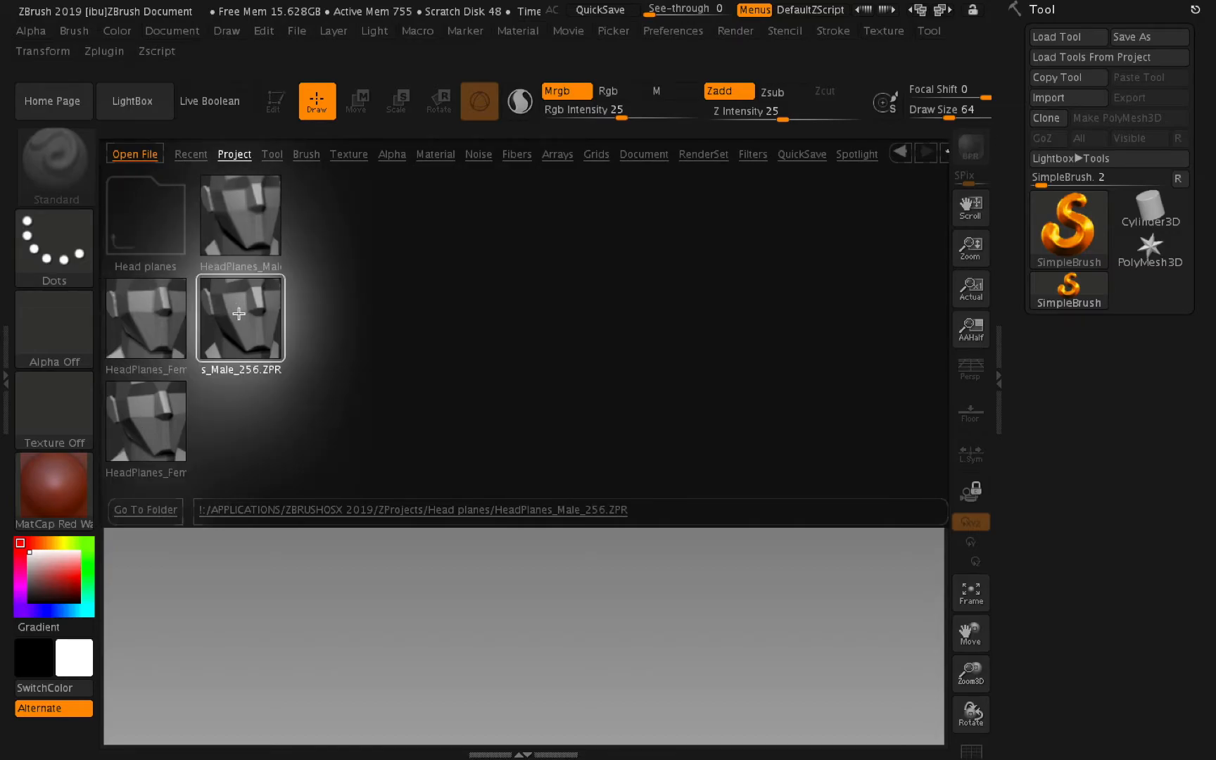
{"action": "double_click", "coordinate": [241, 313]}
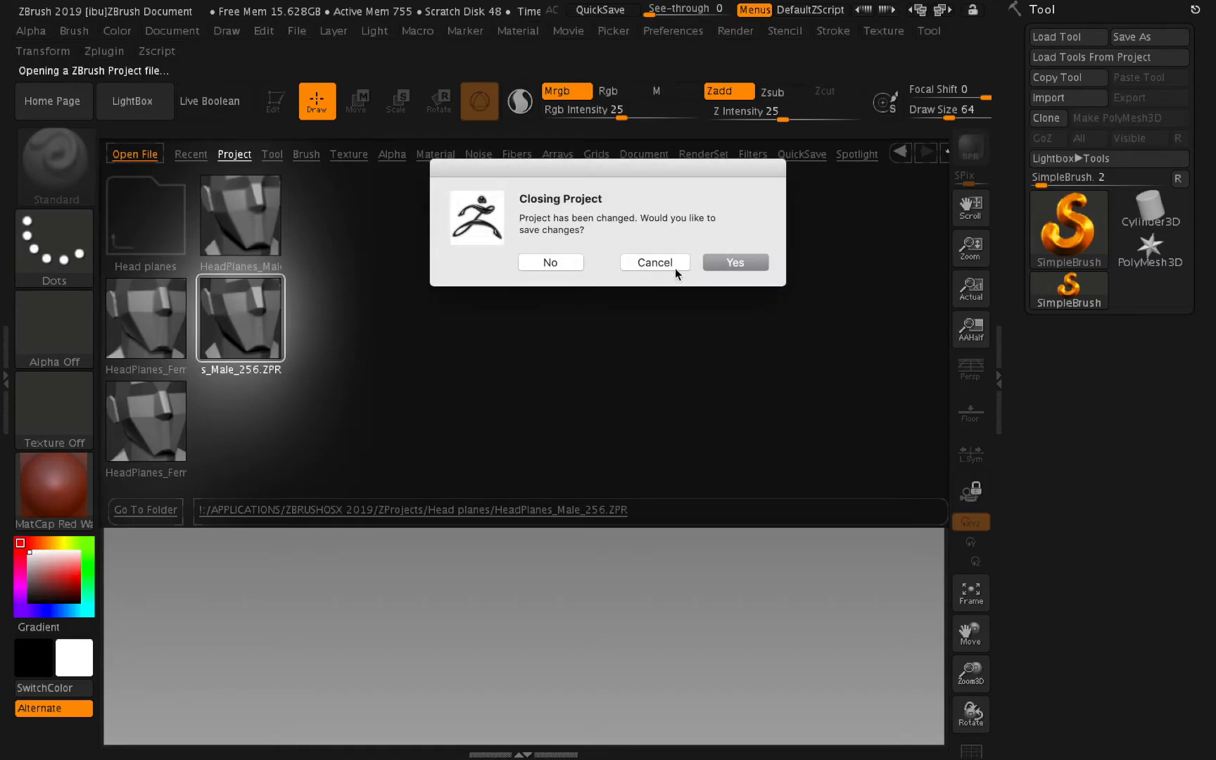
Save the changed project as ZBrushProject.zpr in the customer's folder before it closes.
{"action": "left_click", "coordinate": [736, 262]}
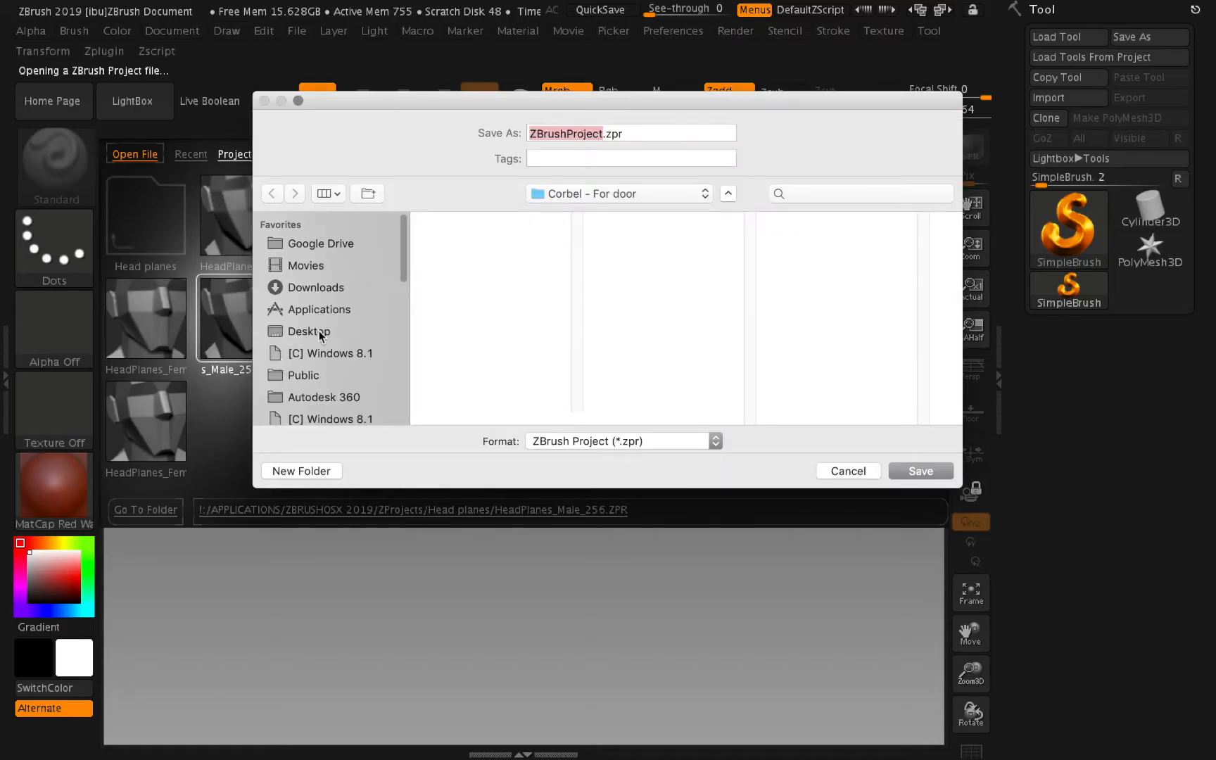
{"action": "left_click", "coordinate": [597, 196]}
{"action": "left_click", "coordinate": [597, 204]}
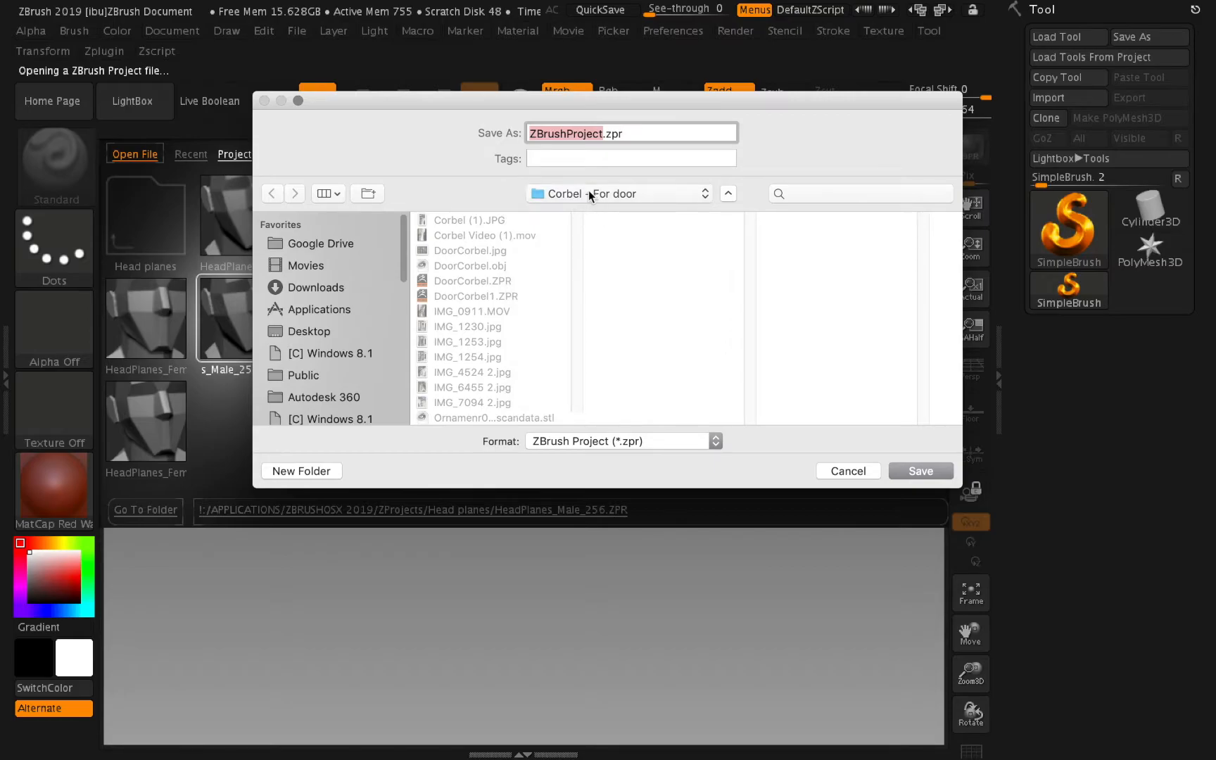
{"action": "left_click", "coordinate": [589, 191]}
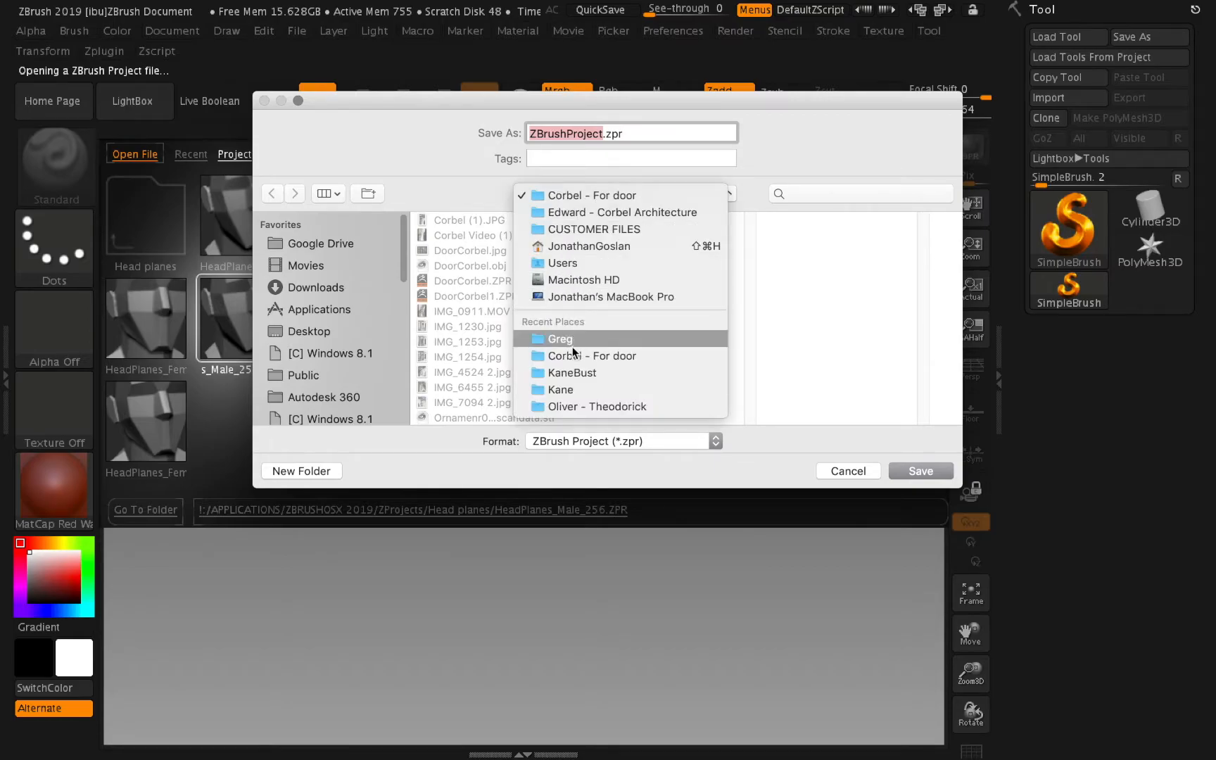
{"action": "left_click", "coordinate": [609, 356]}
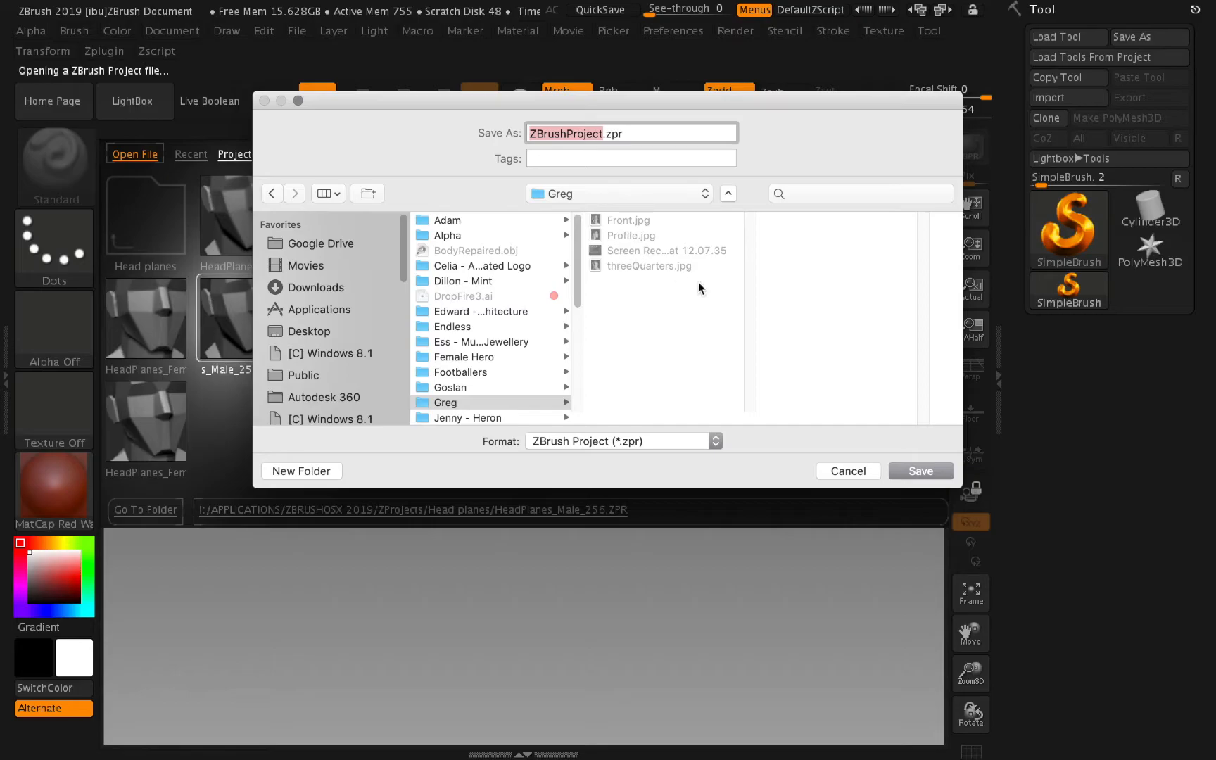
{"action": "left_click", "coordinate": [918, 478]}
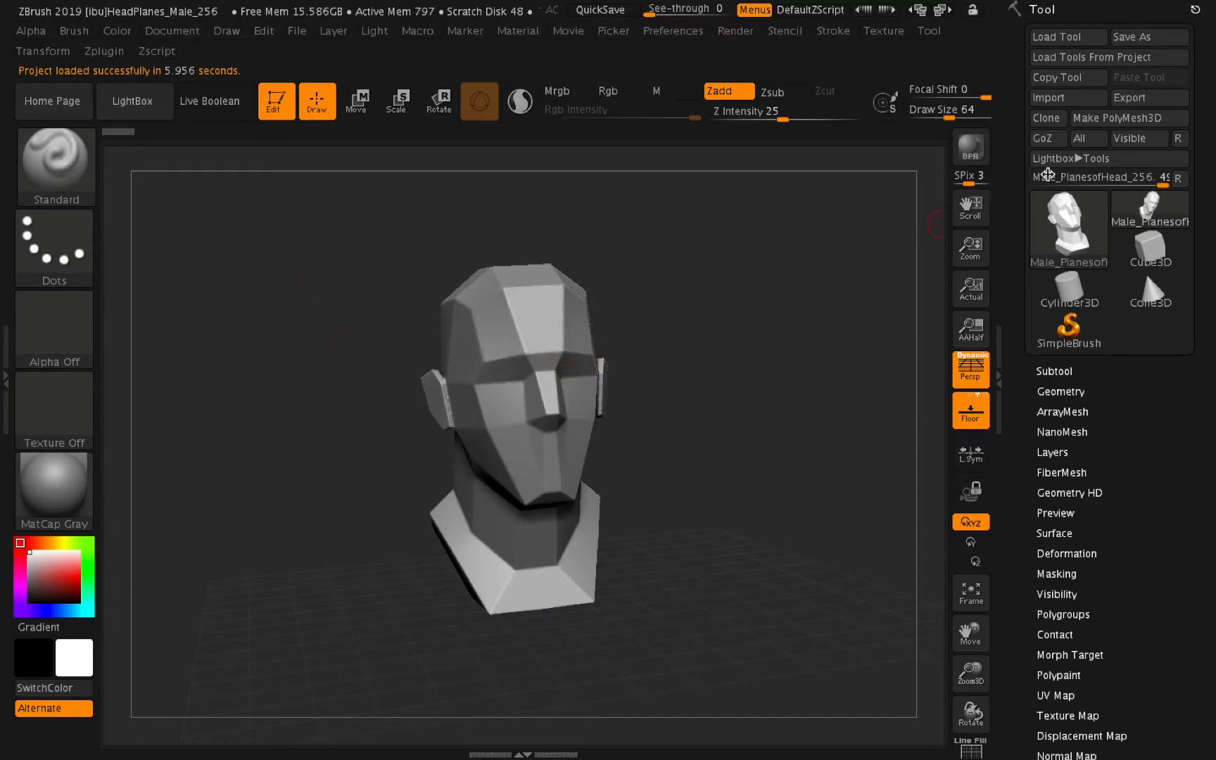
Reposition the head model in the view and snap it to a straight front view.
{"action": "left_click_drag", "start_coordinate": [965, 253], "coordinate": [970, 250]}
{"action": "left_click", "coordinate": [982, 301]}
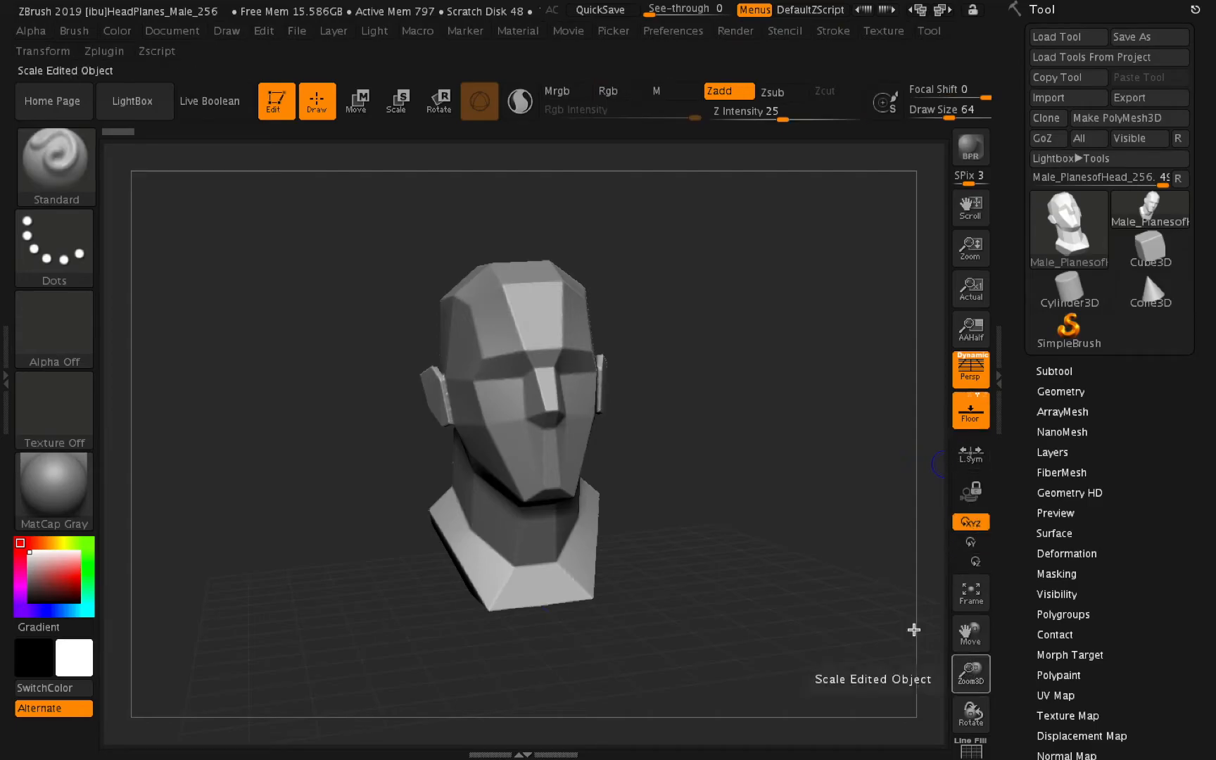
{"action": "key", "text": "shift"}
{"action": "key", "text": "shift"}
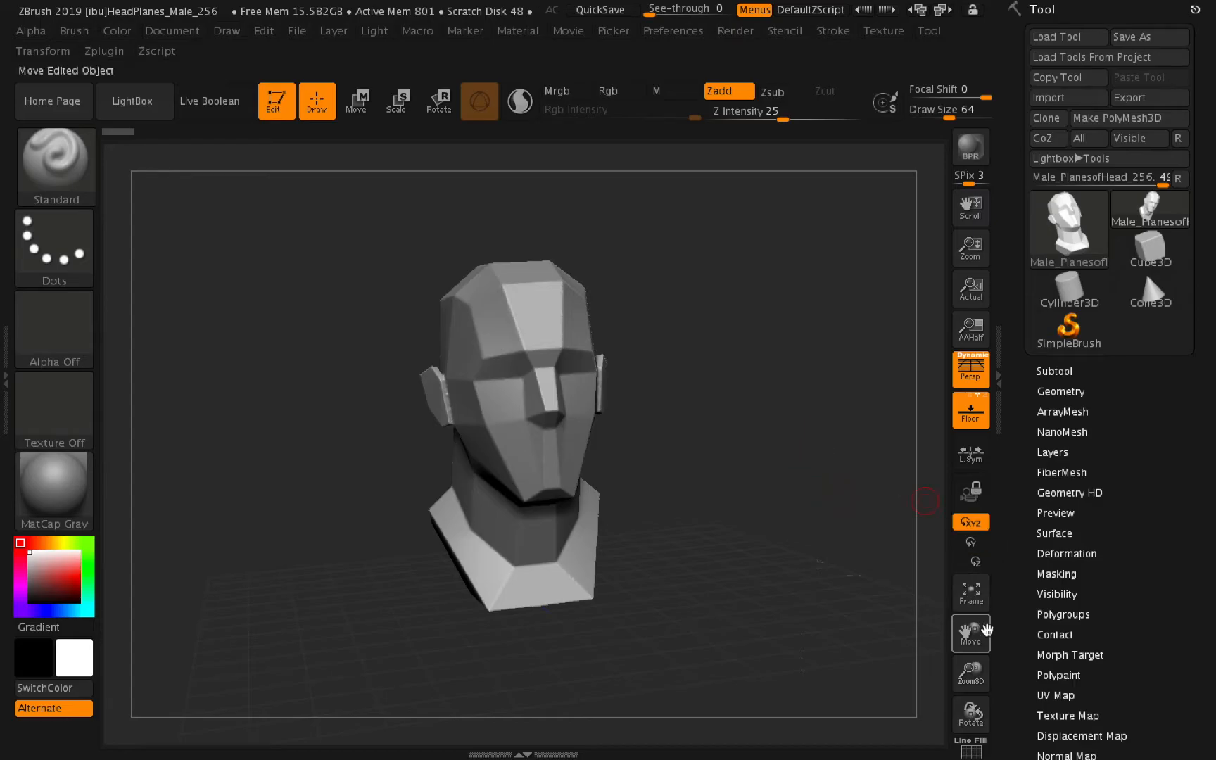
{"action": "mouse_move", "coordinate": [970, 633]}
{"action": "left_mouse_down"}
{"action": "mouse_move", "coordinate": [978, 642]}
{"action": "mouse_move", "coordinate": [962, 629]}
{"action": "left_mouse_up"}
{"action": "key", "text": "shift"}
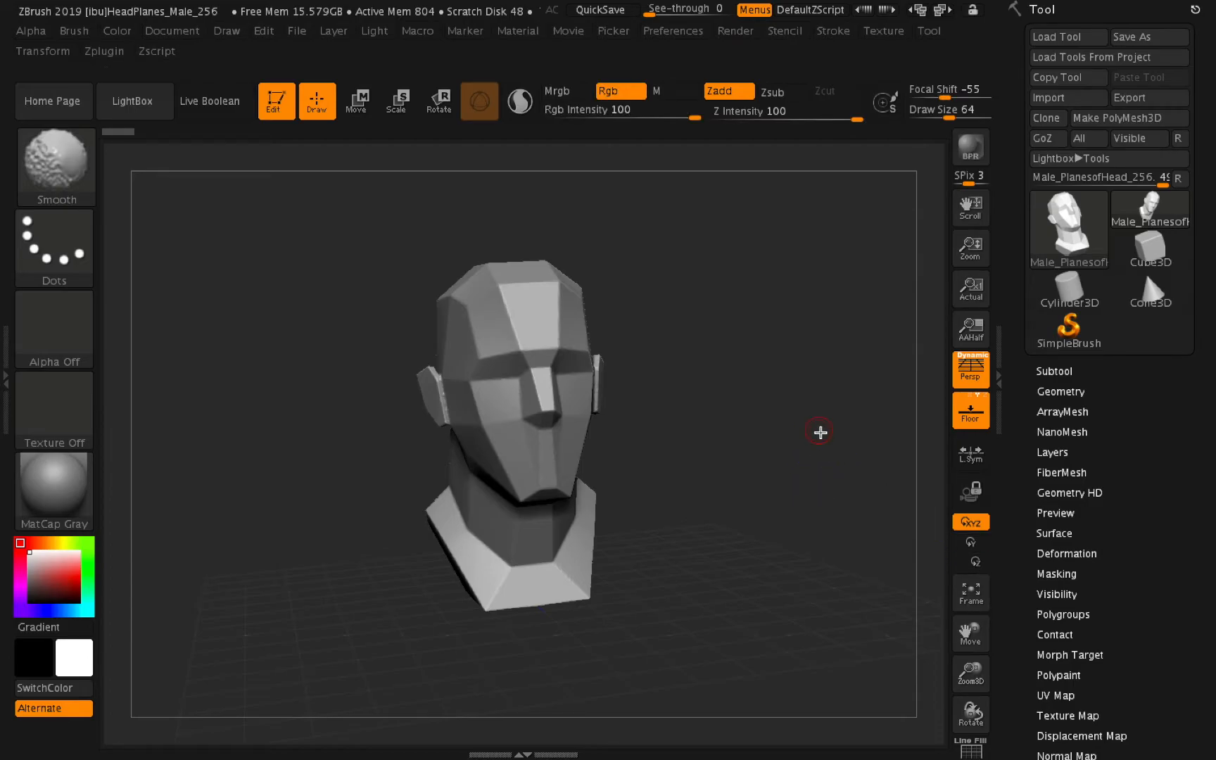
{"action": "key", "text": "shift"}
{"action": "left_click_drag", "start_coordinate": [806, 429], "coordinate": [849, 471], "text": "shift"}
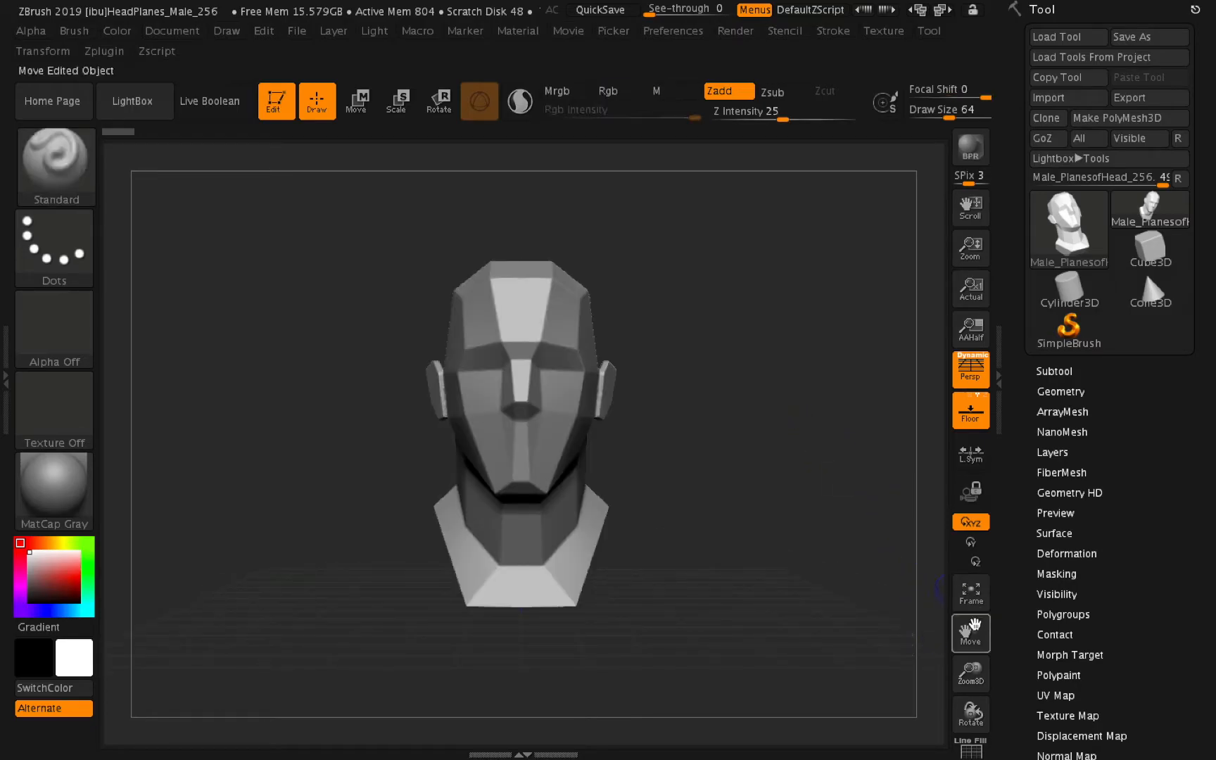
Try moving, rotating and scaling the view of the head, and fit the mesh to the canvas.
{"action": "mouse_move", "coordinate": [972, 634]}
{"action": "left_mouse_down"}
{"action": "mouse_move", "coordinate": [983, 650]}
{"action": "mouse_move", "coordinate": [955, 631]}
{"action": "mouse_move", "coordinate": [994, 602]}
{"action": "mouse_move", "coordinate": [1034, 598]}
{"action": "mouse_move", "coordinate": [976, 611]}
{"action": "left_mouse_up"}
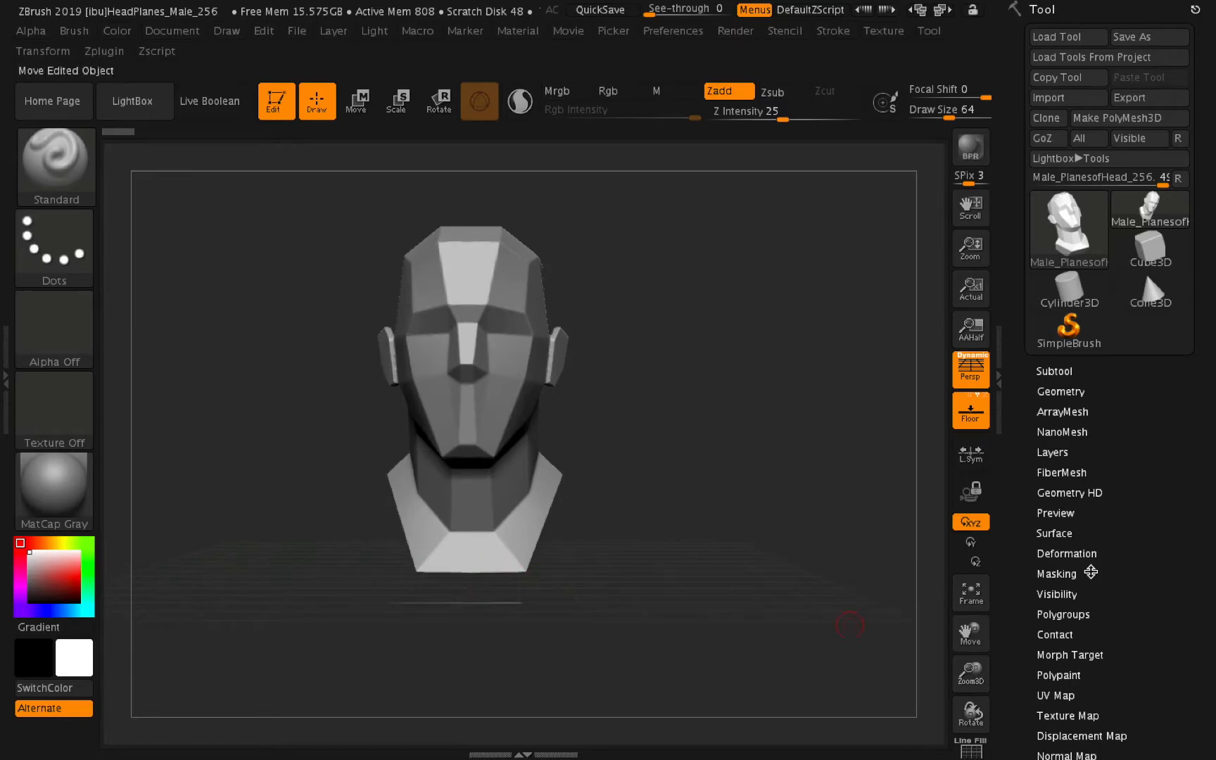
{"action": "mouse_move", "coordinate": [971, 714]}
{"action": "left_mouse_down"}
{"action": "mouse_move", "coordinate": [971, 750]}
{"action": "mouse_move", "coordinate": [975, 690]}
{"action": "left_mouse_up"}
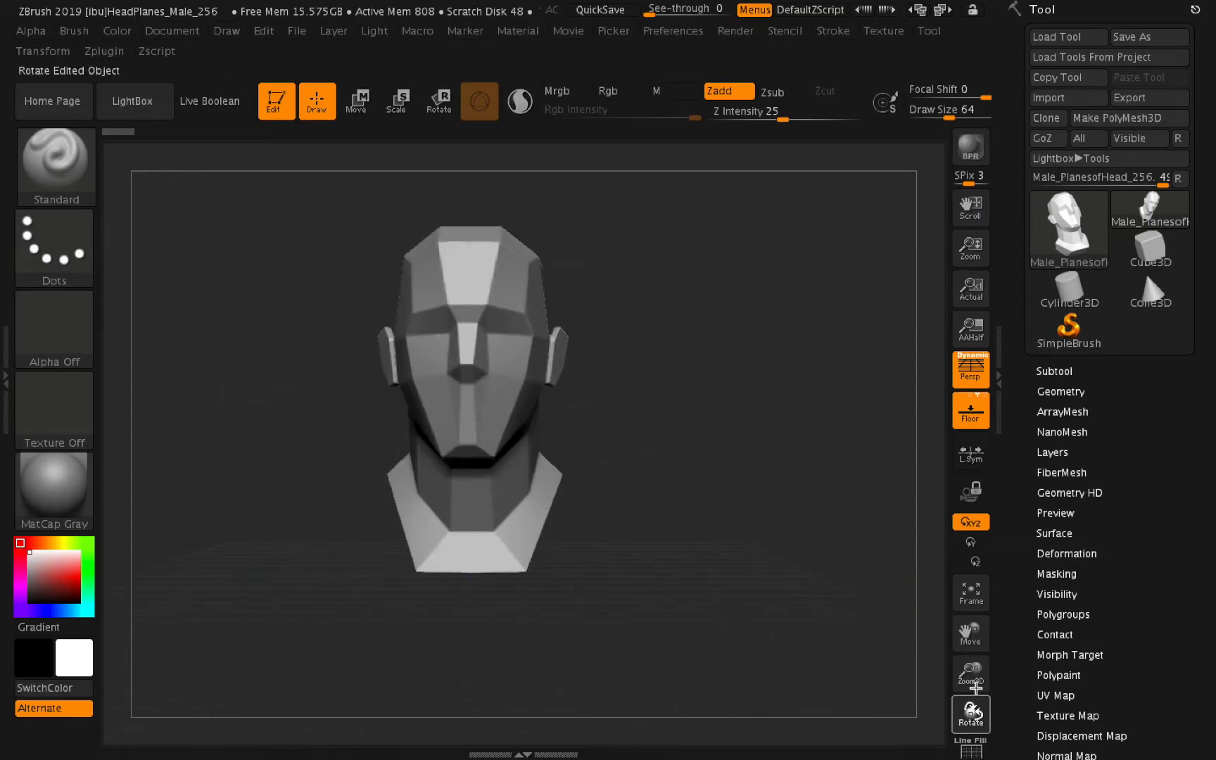
{"action": "left_click", "coordinate": [972, 597]}
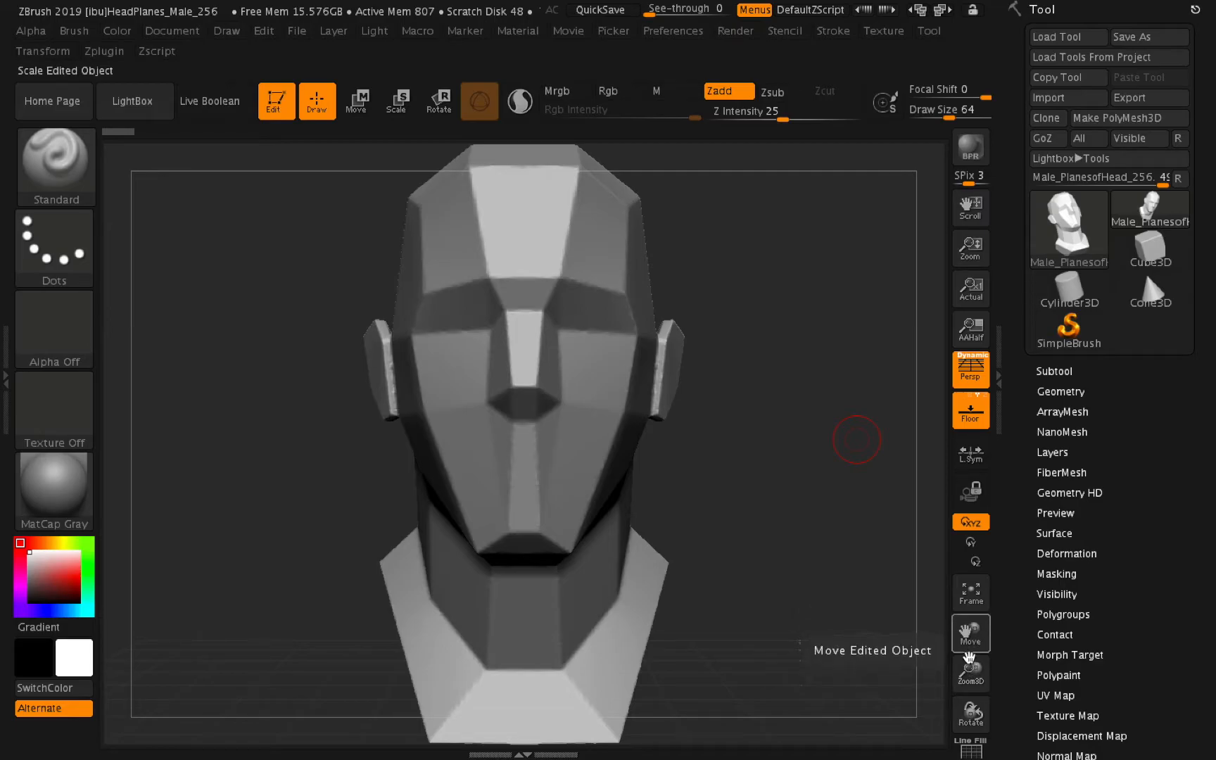
{"action": "left_click_drag", "start_coordinate": [972, 670], "coordinate": [752, 600]}
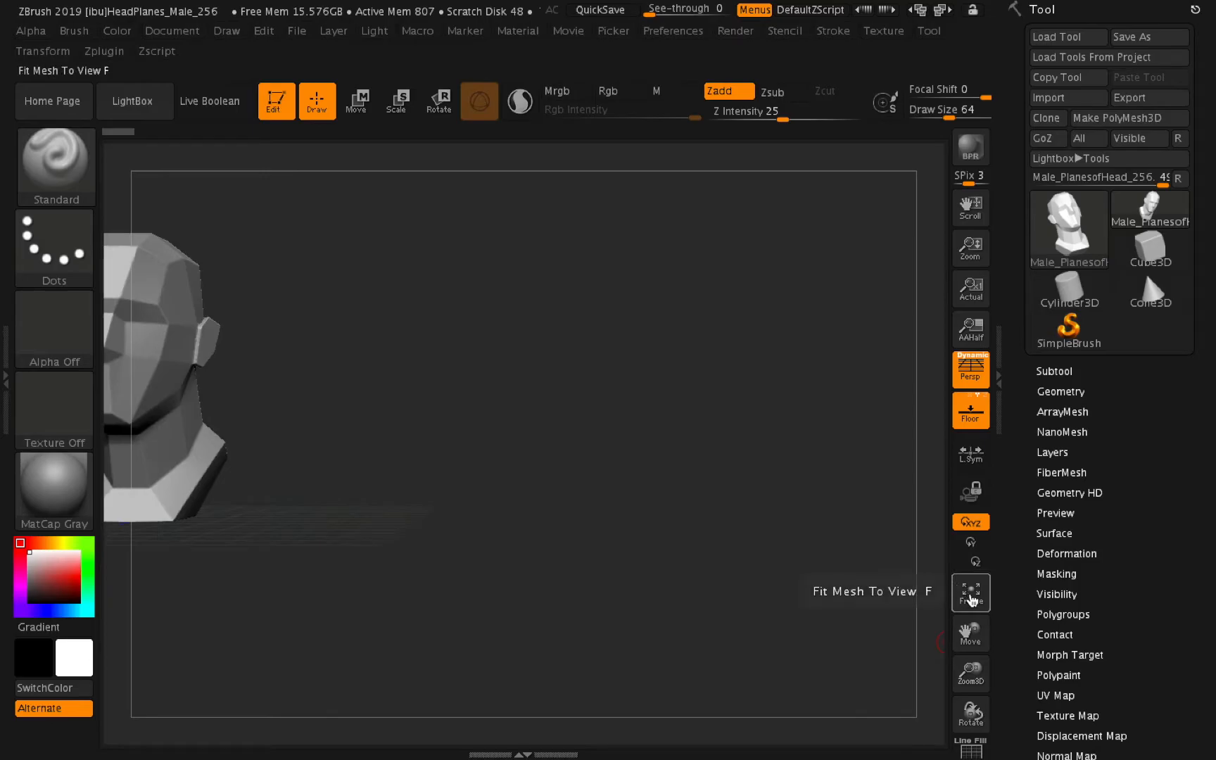
{"action": "key", "text": "f"}
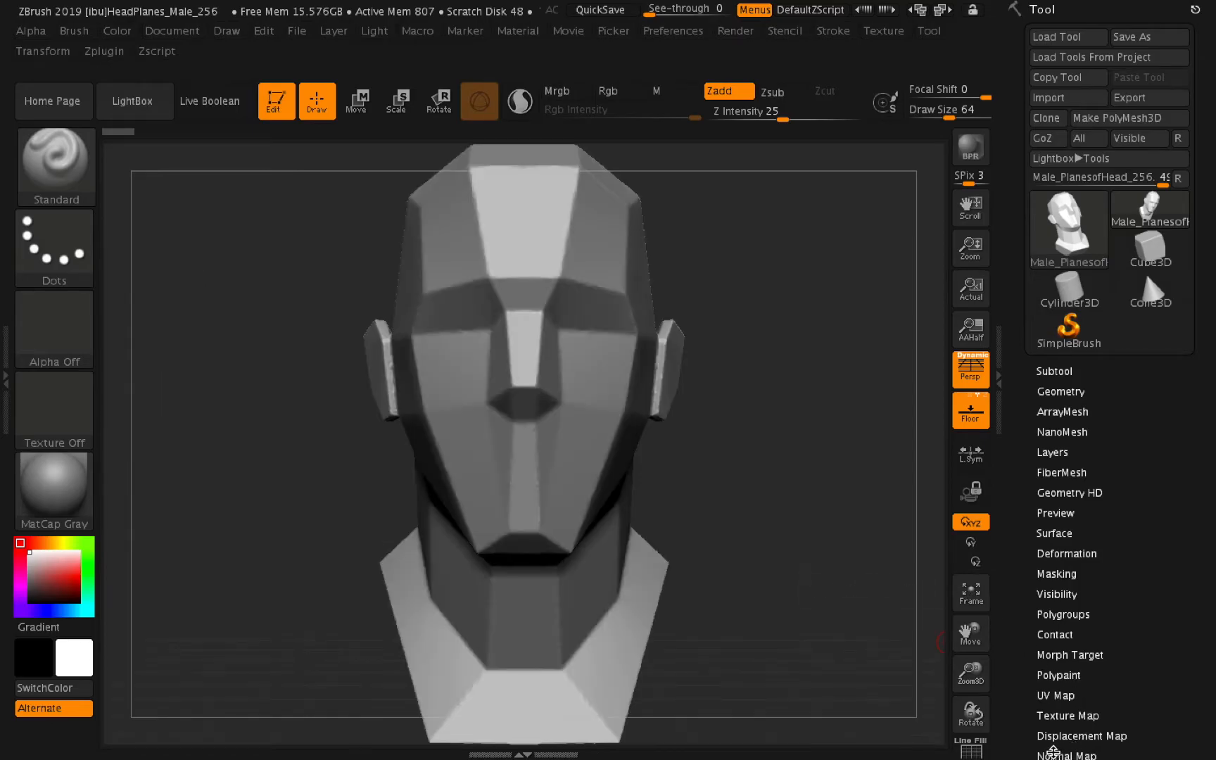
{"action": "left_click_drag", "start_coordinate": [965, 681], "coordinate": [949, 668]}
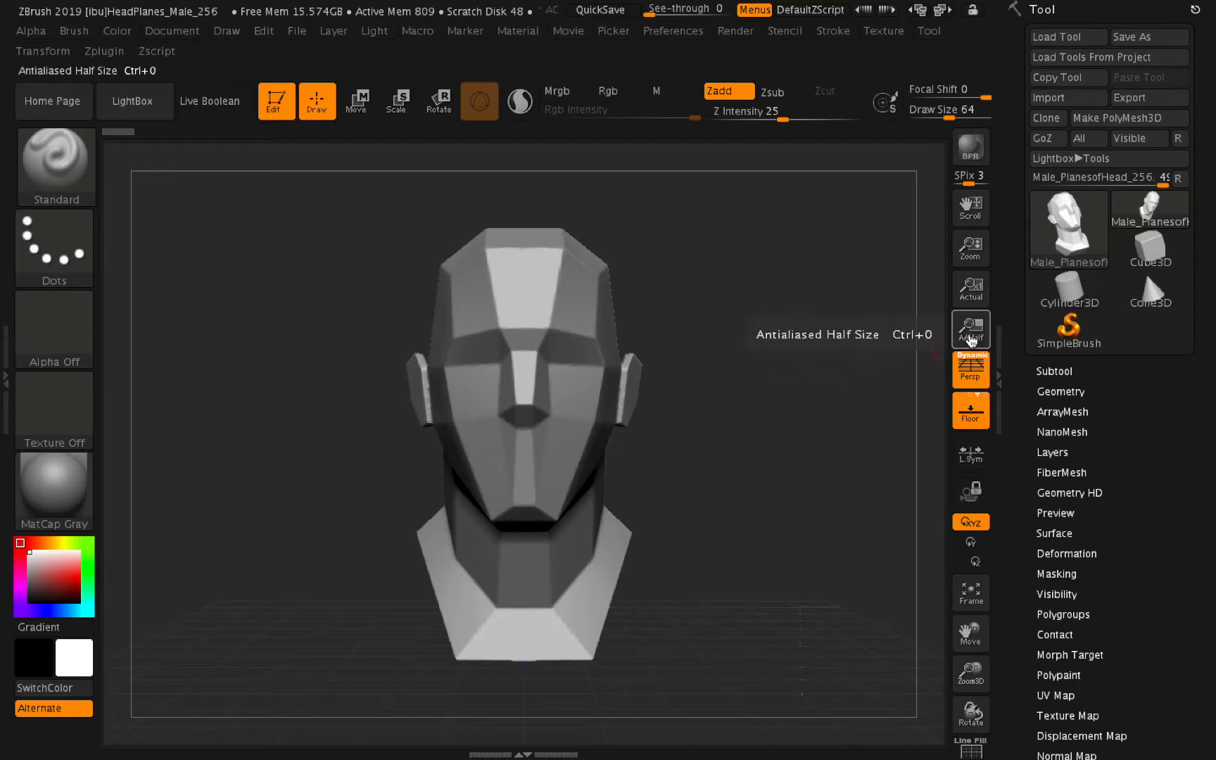
Turn off perspective distortion and compare the head in profile with and without it.
{"action": "left_click", "coordinate": [970, 375]}
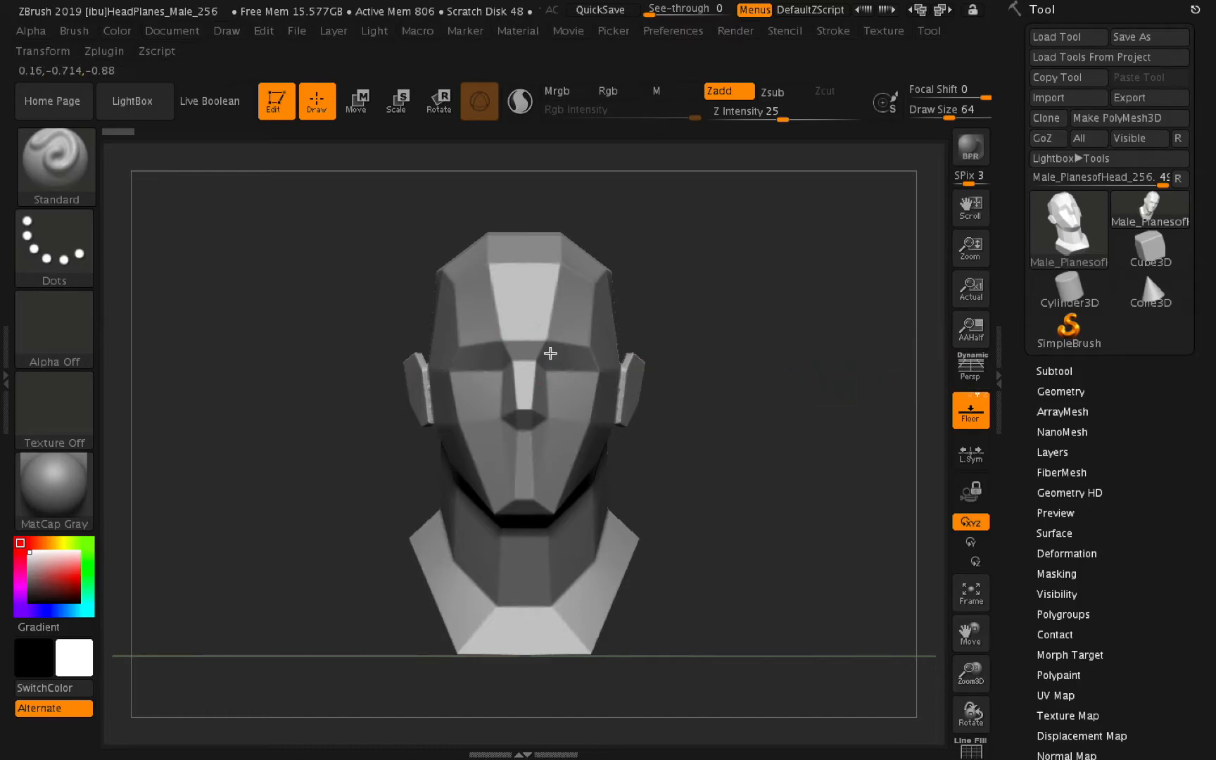
{"action": "left_click_drag", "start_coordinate": [972, 713], "coordinate": [937, 714]}
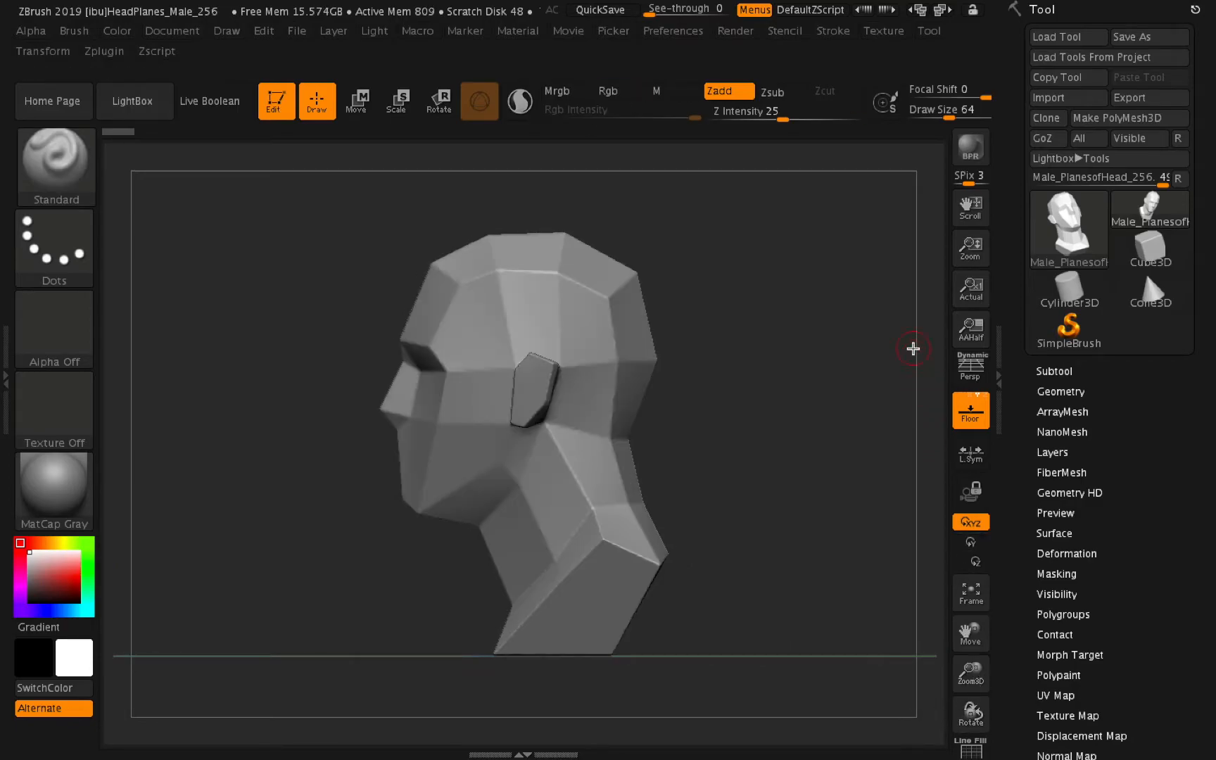
{"action": "left_click", "coordinate": [986, 384]}
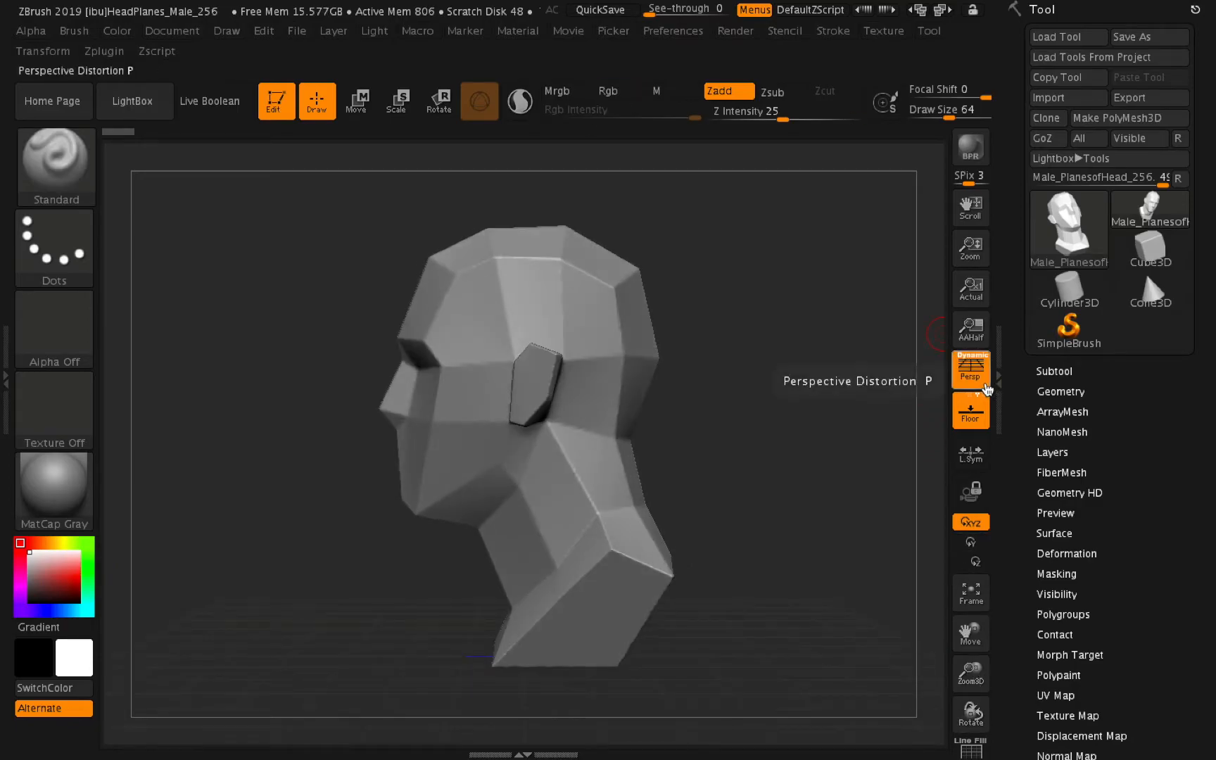
{"action": "left_click", "coordinate": [970, 369]}
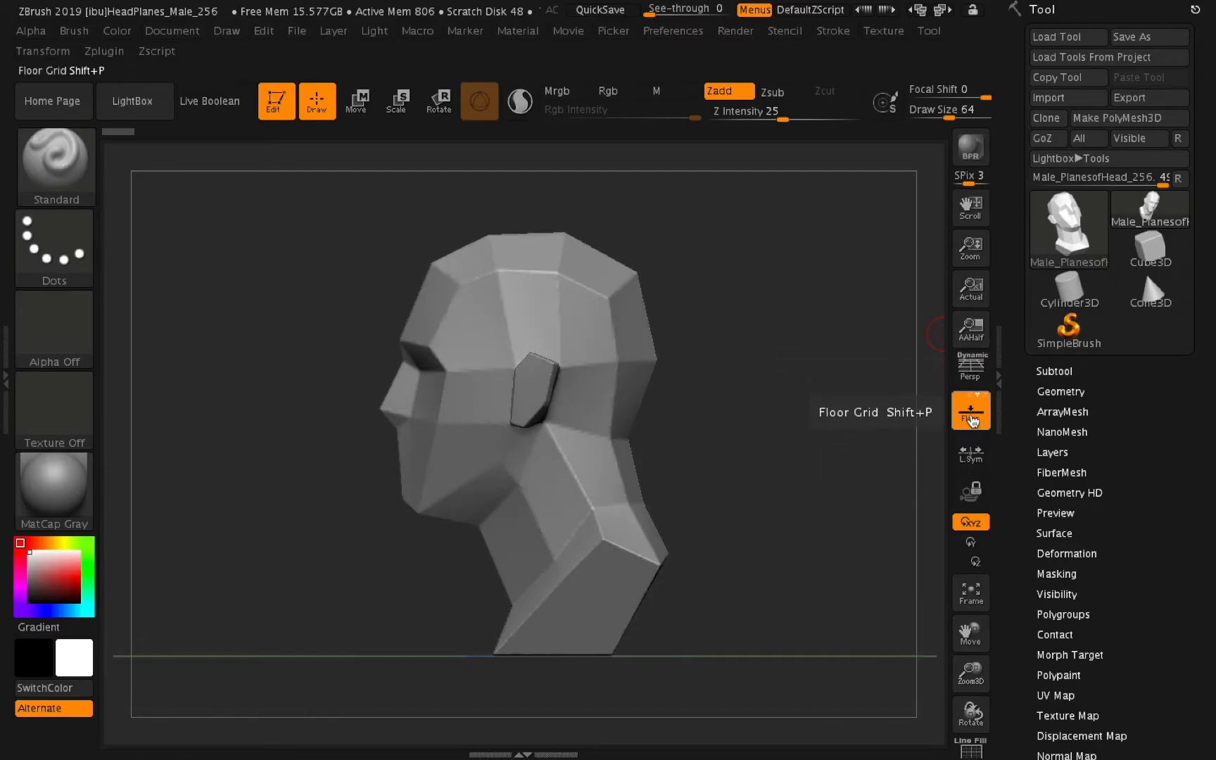
Return the head to a straight front view and show an additional vertical plane of the floor grid.
{"action": "mouse_move", "coordinate": [972, 714]}
{"action": "left_mouse_down"}
{"action": "mouse_move", "coordinate": [1001, 719]}
{"action": "mouse_move", "coordinate": [975, 713]}
{"action": "mouse_move", "coordinate": [978, 752]}
{"action": "mouse_move", "coordinate": [975, 713]}
{"action": "left_mouse_up"}
{"action": "left_click", "coordinate": [913, 411], "text": "shift"}
{"action": "left_click", "coordinate": [978, 398]}
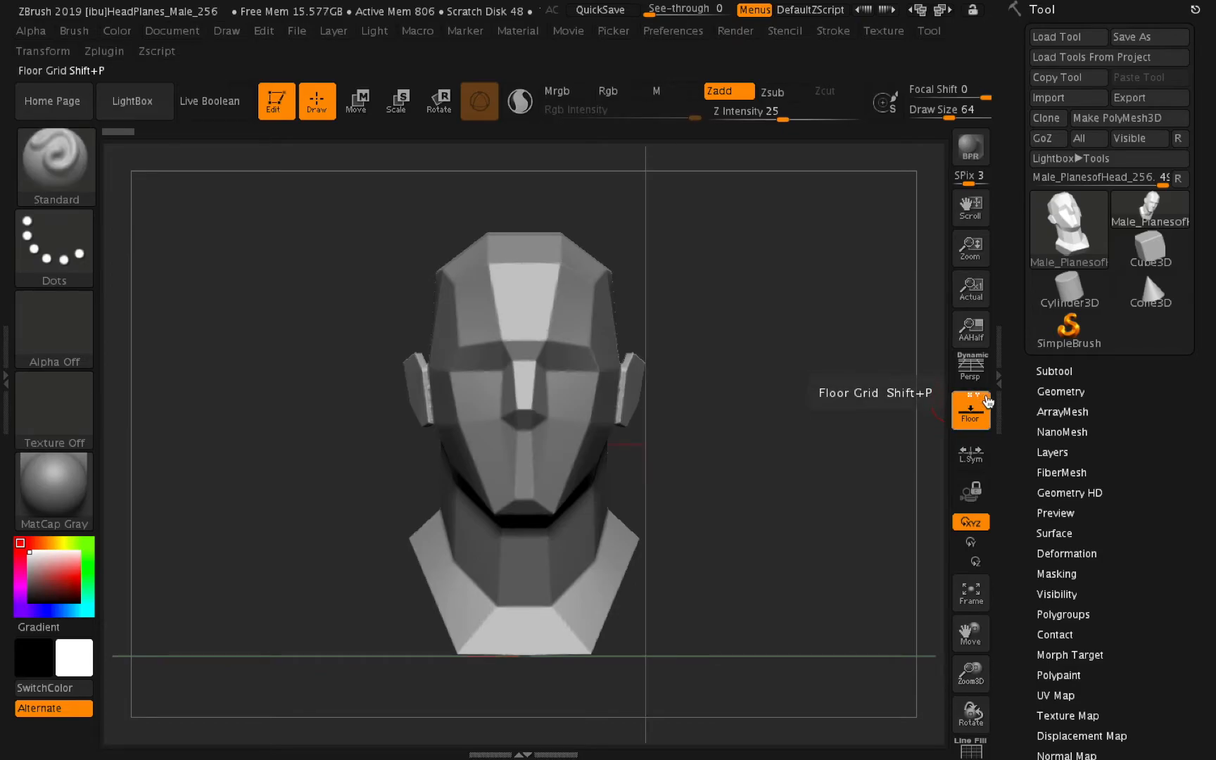
Show the third plane of the floor grid and view the head and grid from a zoomed-out three-quarter angle.
{"action": "left_click", "coordinate": [986, 397]}
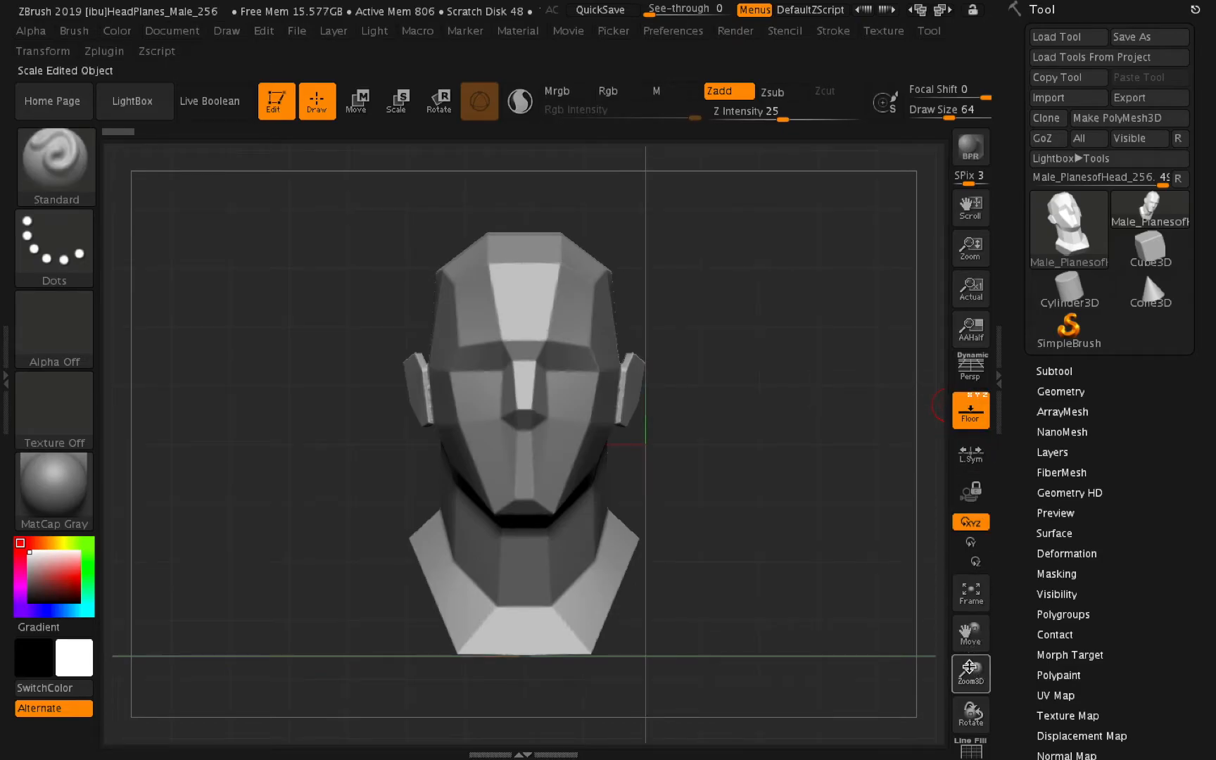
{"action": "left_click_drag", "start_coordinate": [971, 674], "coordinate": [944, 672]}
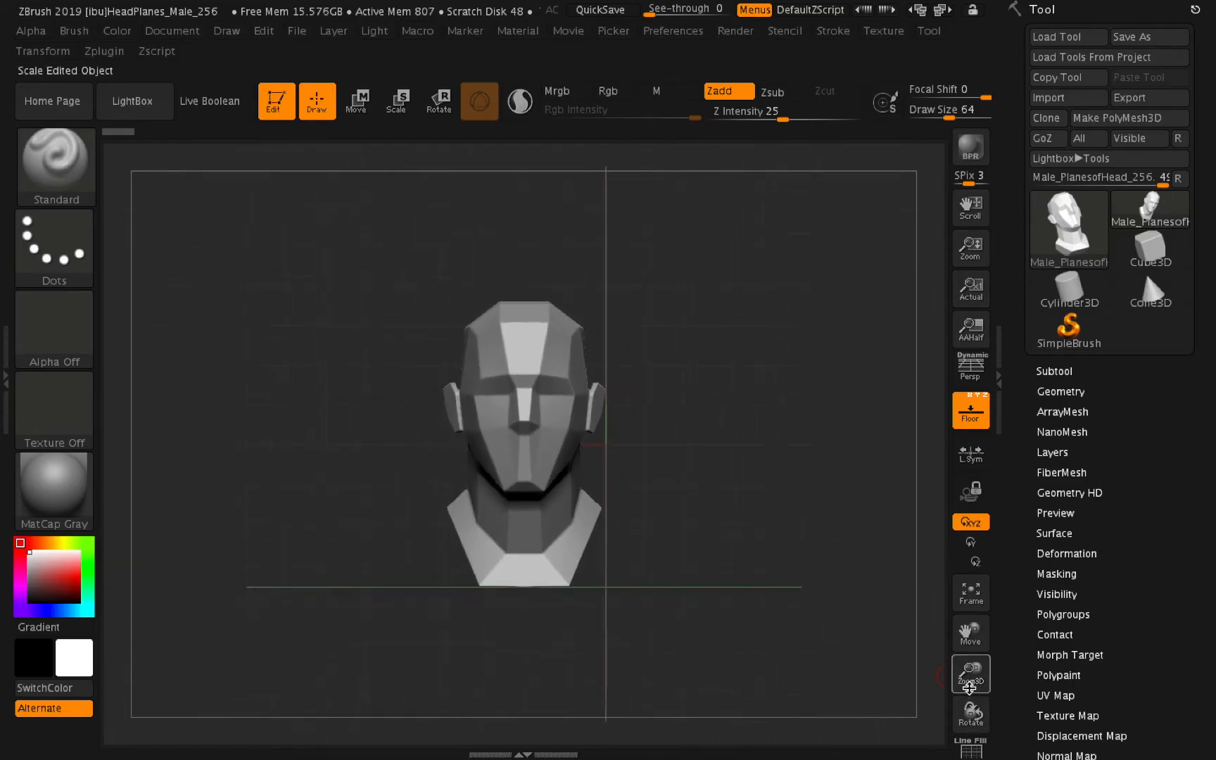
{"action": "mouse_move", "coordinate": [971, 718]}
{"action": "left_mouse_down"}
{"action": "mouse_move", "coordinate": [1005, 718]}
{"action": "mouse_move", "coordinate": [985, 725]}
{"action": "left_mouse_up"}
{"action": "left_click_drag", "start_coordinate": [971, 675], "coordinate": [958, 712]}
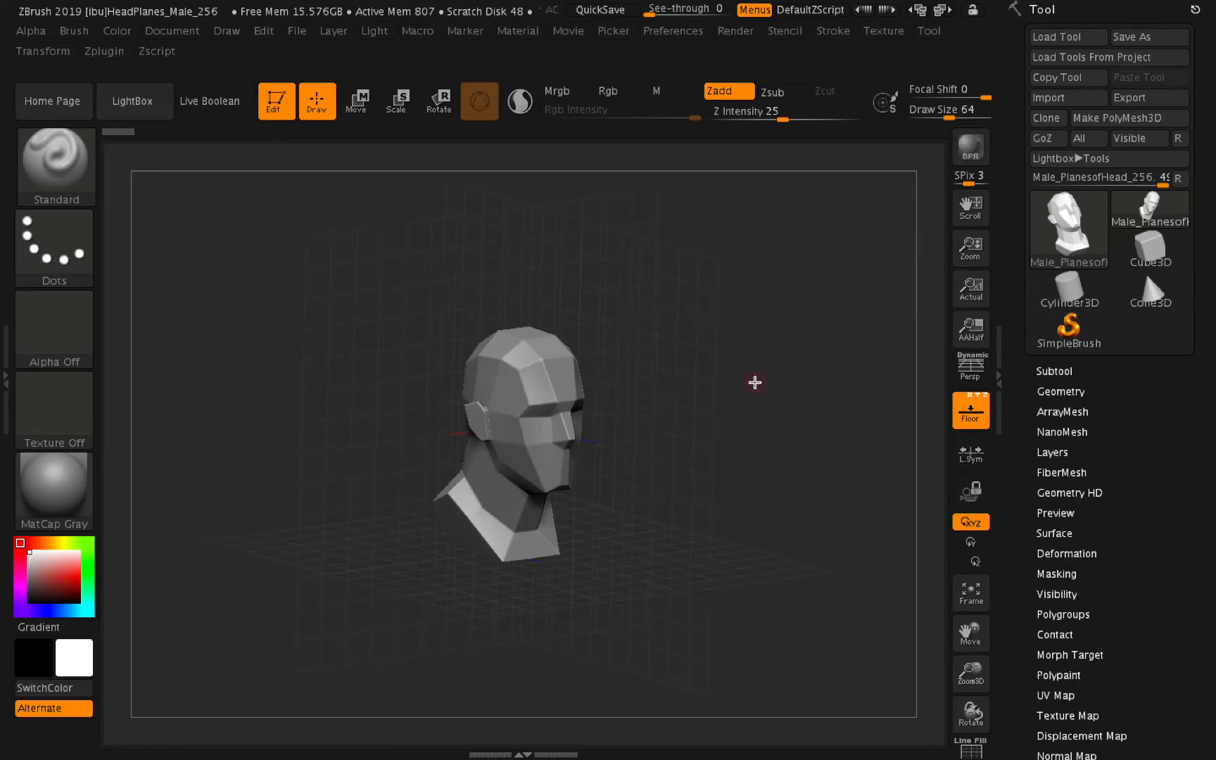
Load Front.jpg as Map1 of the floor grid's Front-Back plane.
{"action": "left_click", "coordinate": [222, 32]}
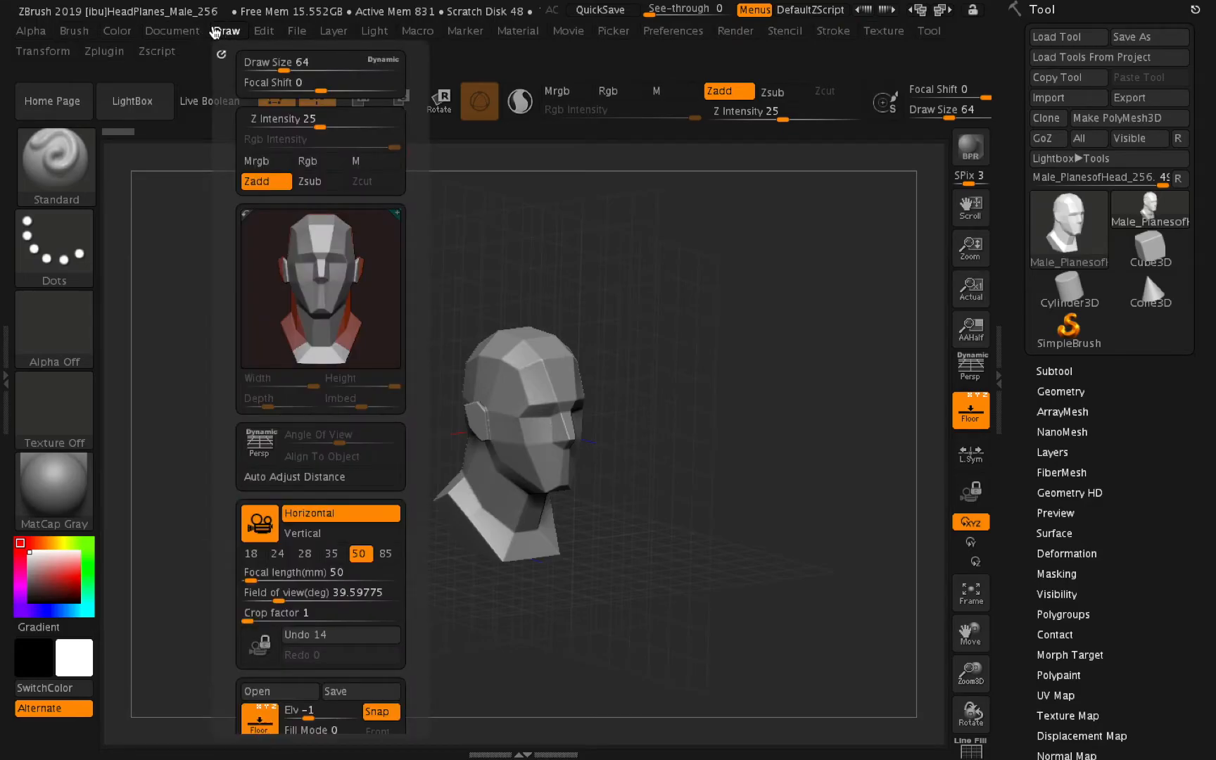
{"action": "left_click", "coordinate": [264, 31]}
{"action": "left_click", "coordinate": [228, 32]}
{"action": "left_click_drag", "start_coordinate": [414, 276], "coordinate": [425, 142]}
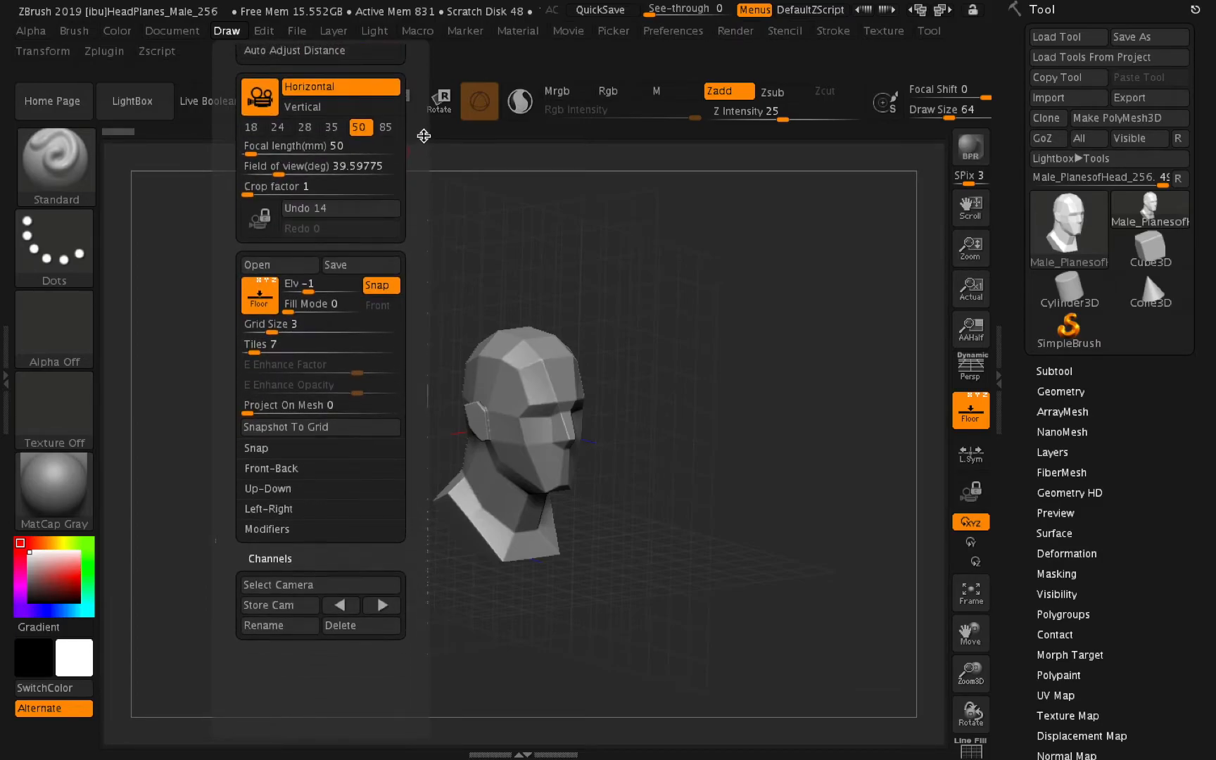
{"action": "left_click", "coordinate": [279, 489]}
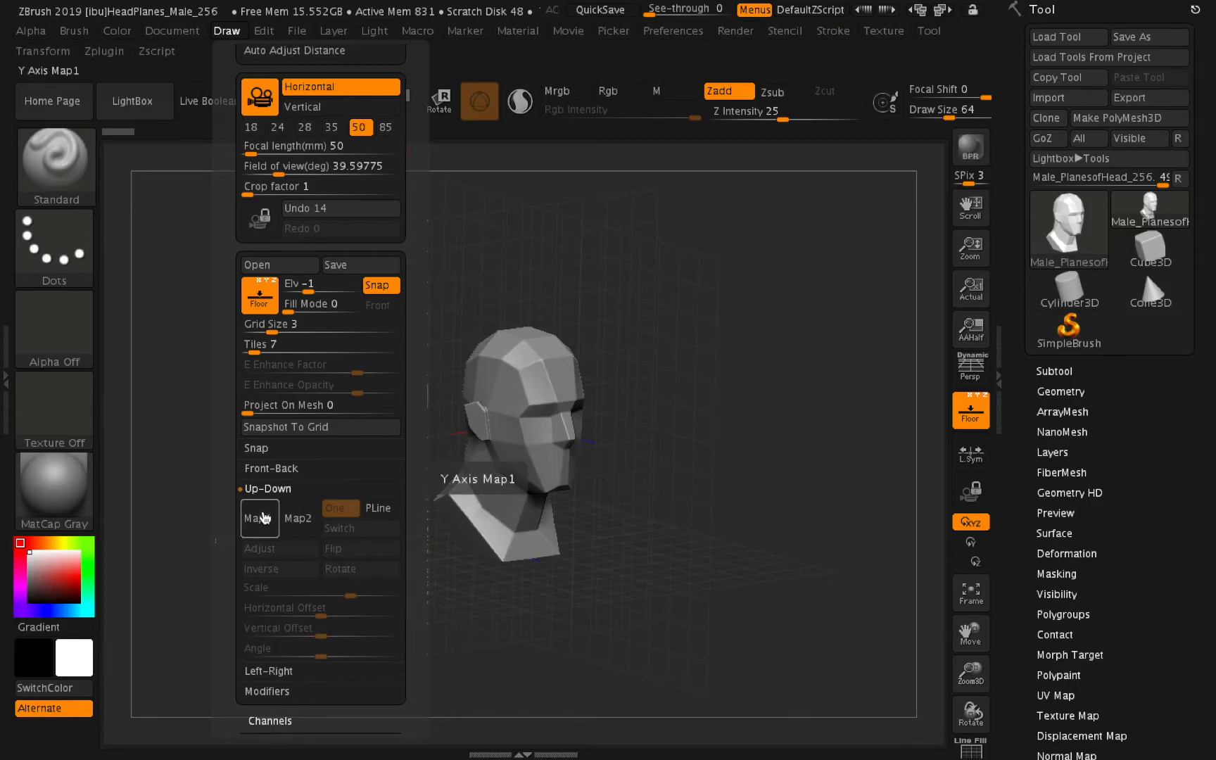
{"action": "left_click", "coordinate": [268, 470]}
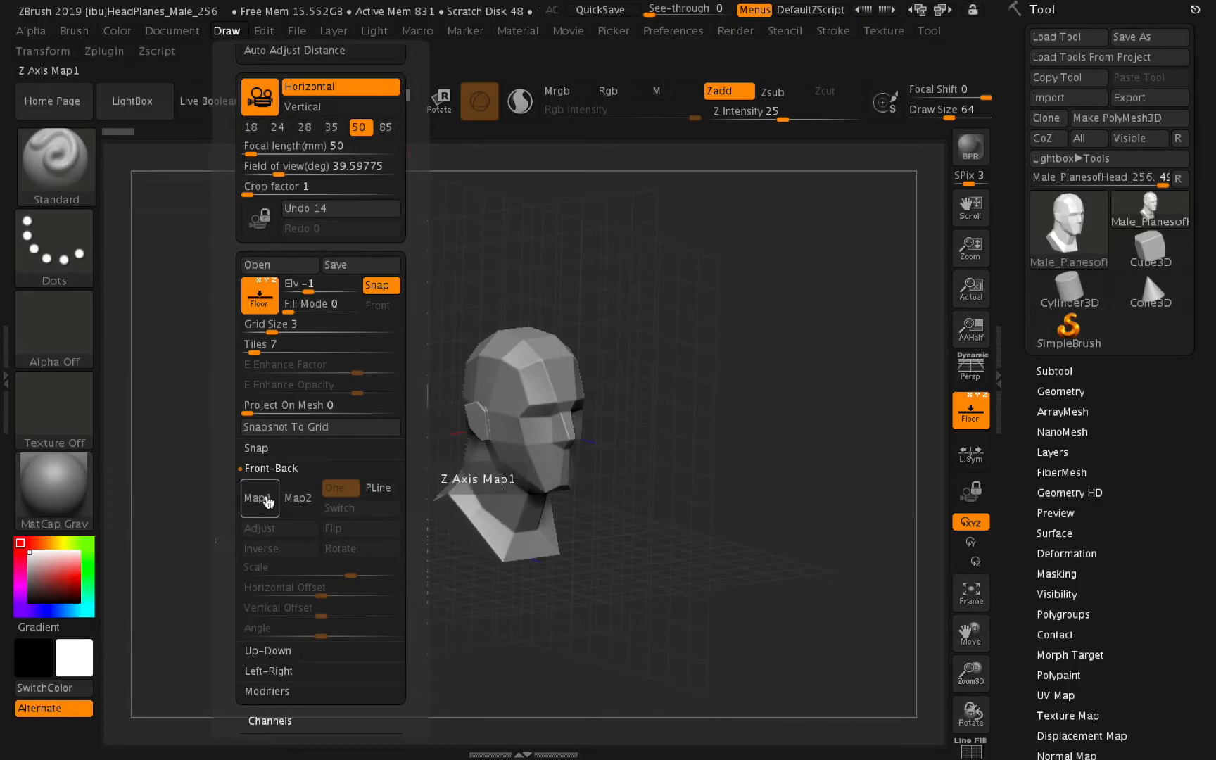
{"action": "left_click", "coordinate": [267, 500]}
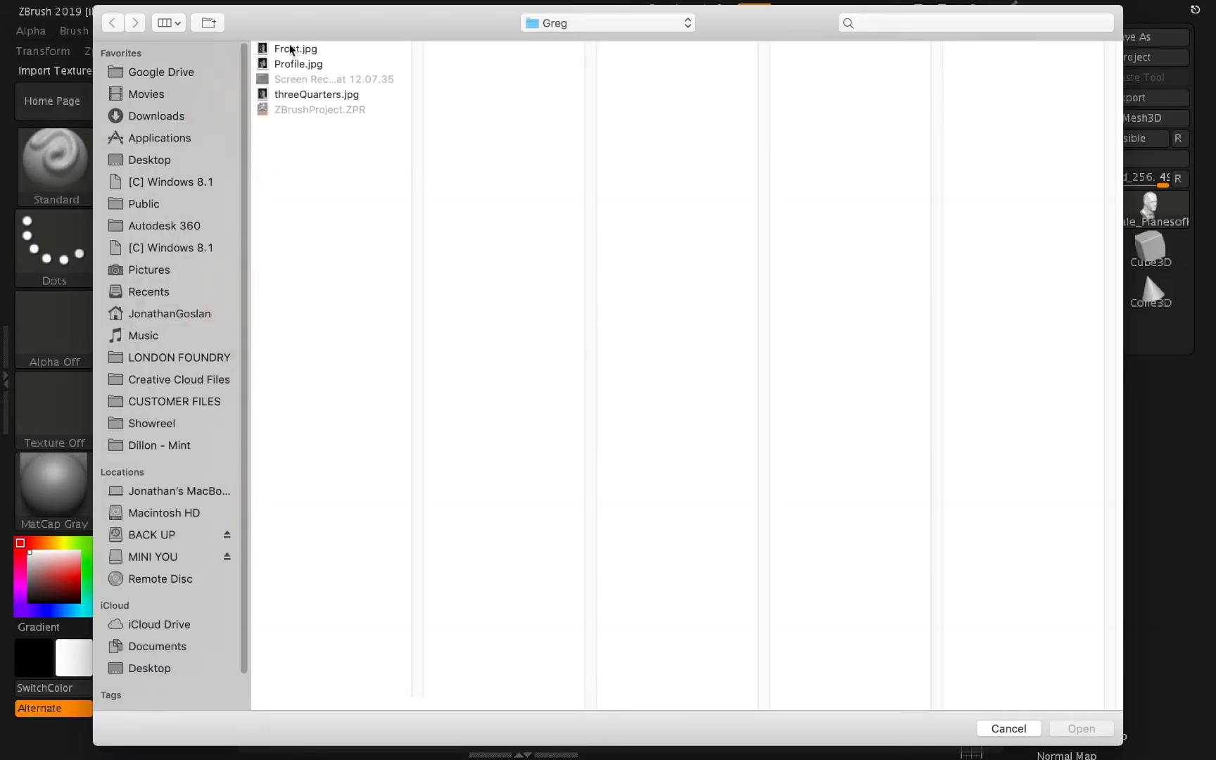
{"action": "left_click", "coordinate": [293, 49]}
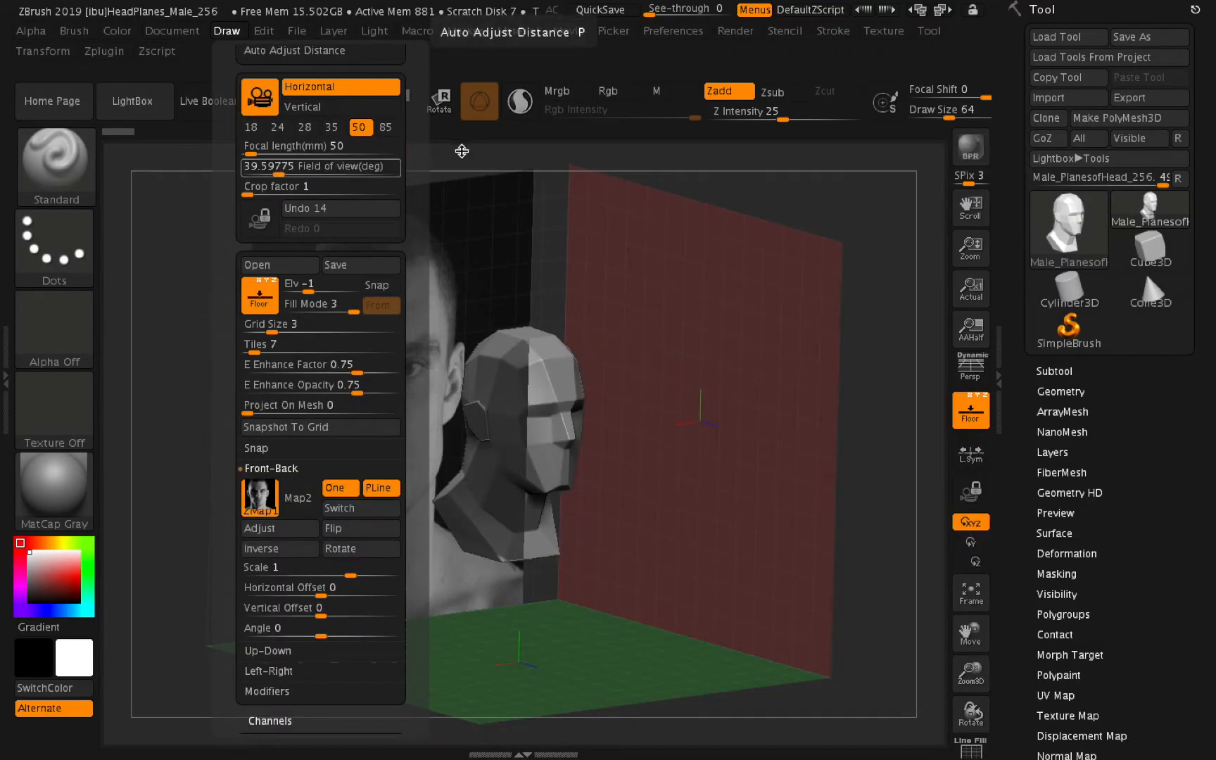
In front view, fit the reference photo to the head with scale 0.4628, horizontal offset 0.03364 and vertical offset -0.09106.
{"action": "mouse_move", "coordinate": [972, 716]}
{"action": "left_mouse_down"}
{"action": "mouse_move", "coordinate": [956, 701]}
{"action": "mouse_move", "coordinate": [971, 712]}
{"action": "left_mouse_up"}
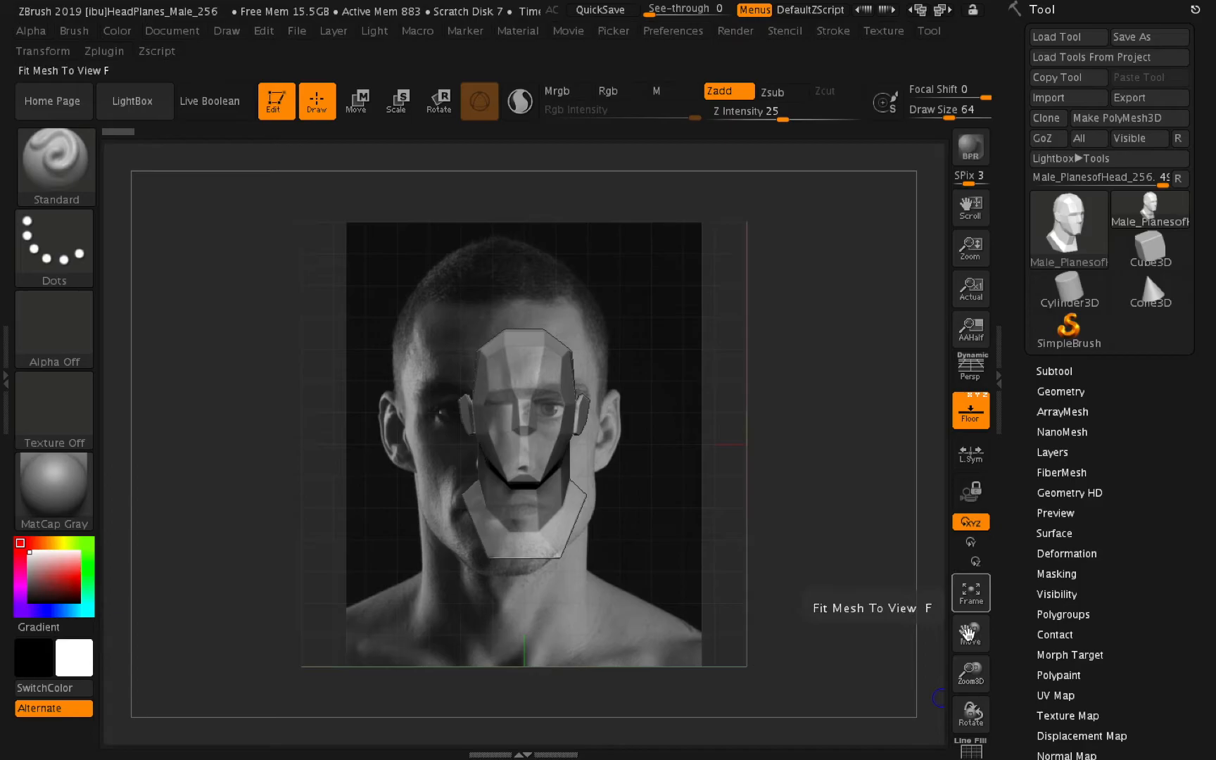
{"action": "left_click_drag", "start_coordinate": [977, 692], "coordinate": [999, 708]}
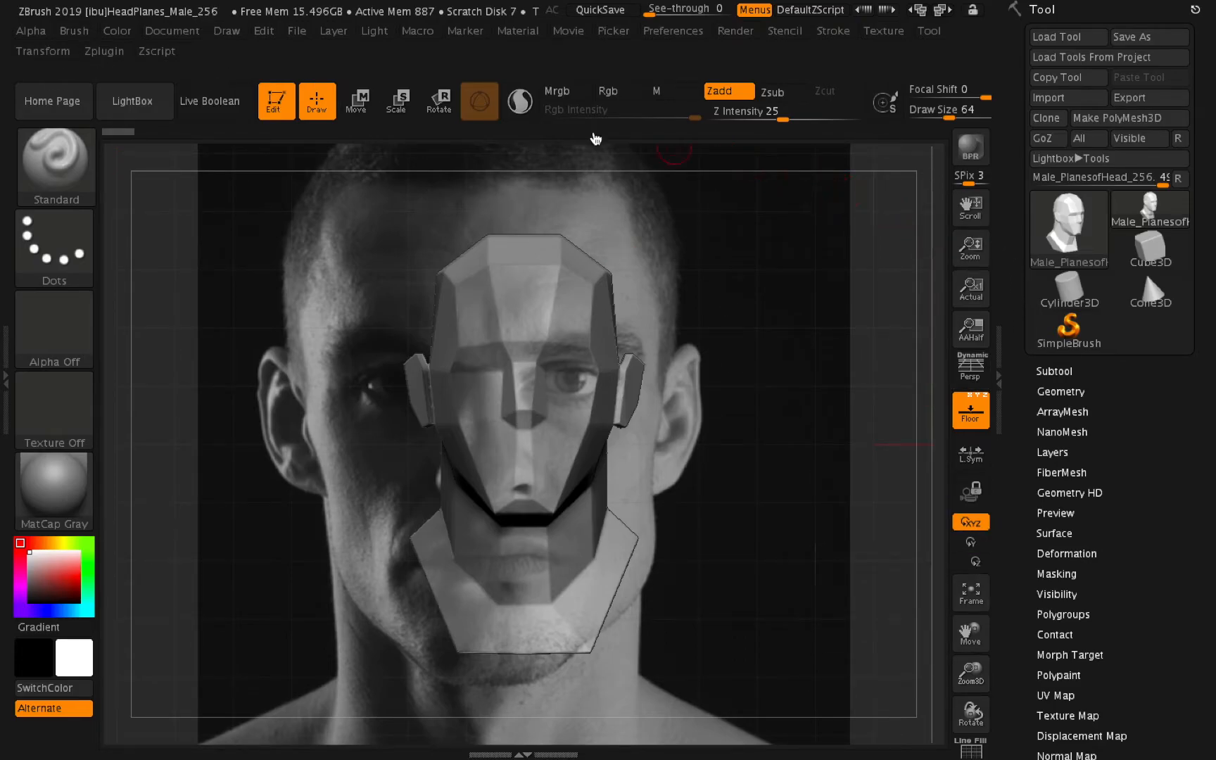
{"action": "left_click", "coordinate": [219, 31]}
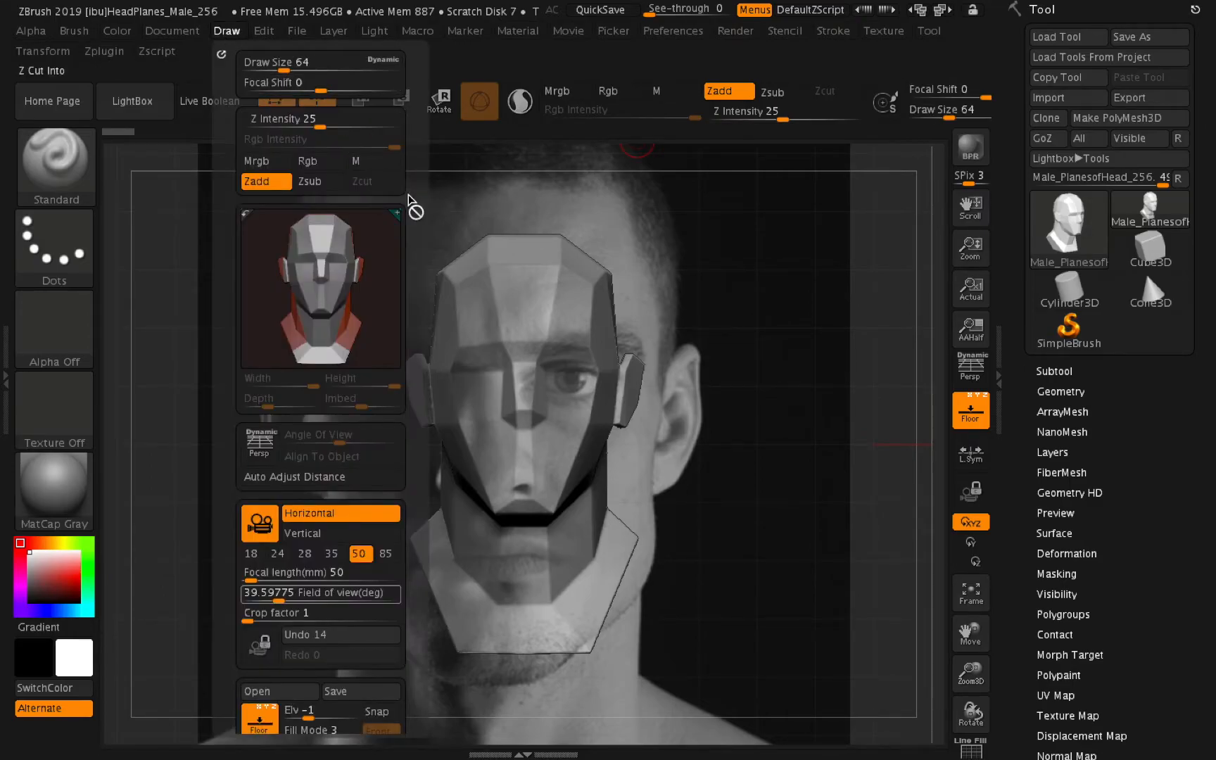
{"action": "left_click_drag", "start_coordinate": [412, 221], "coordinate": [416, 43]}
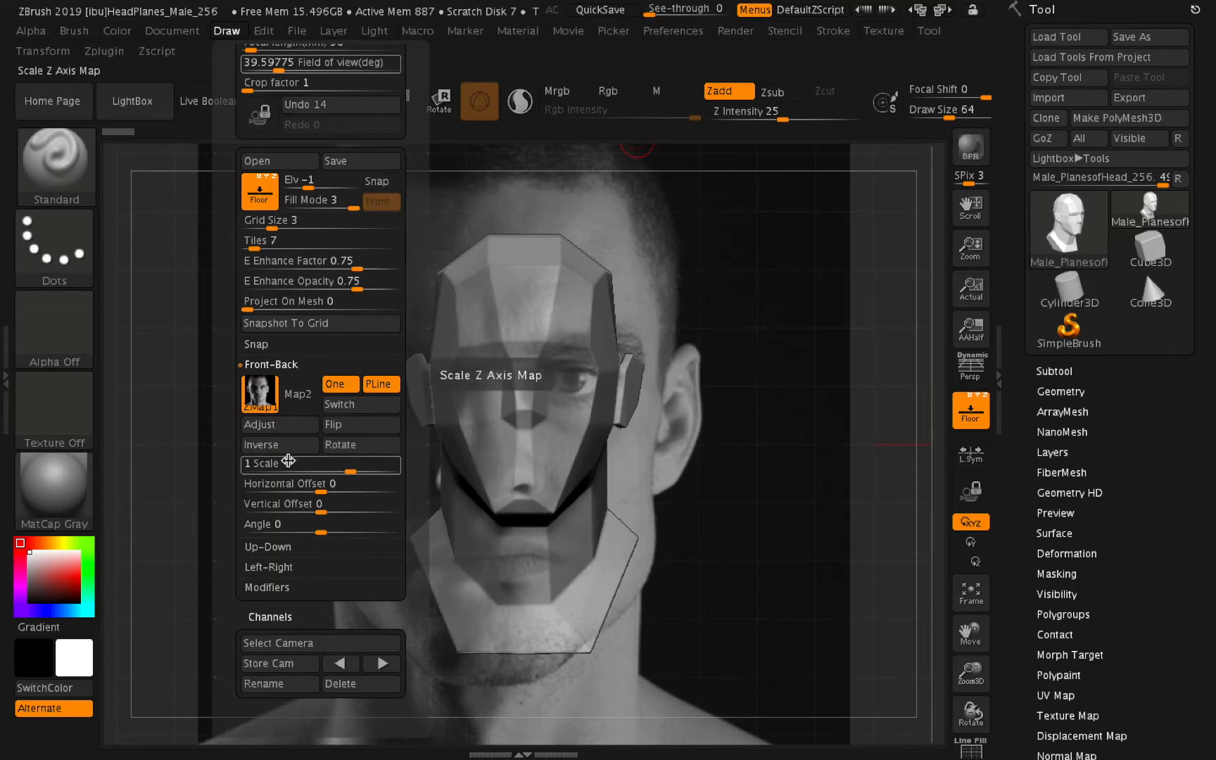
{"action": "left_click_drag", "start_coordinate": [349, 468], "coordinate": [298, 500]}
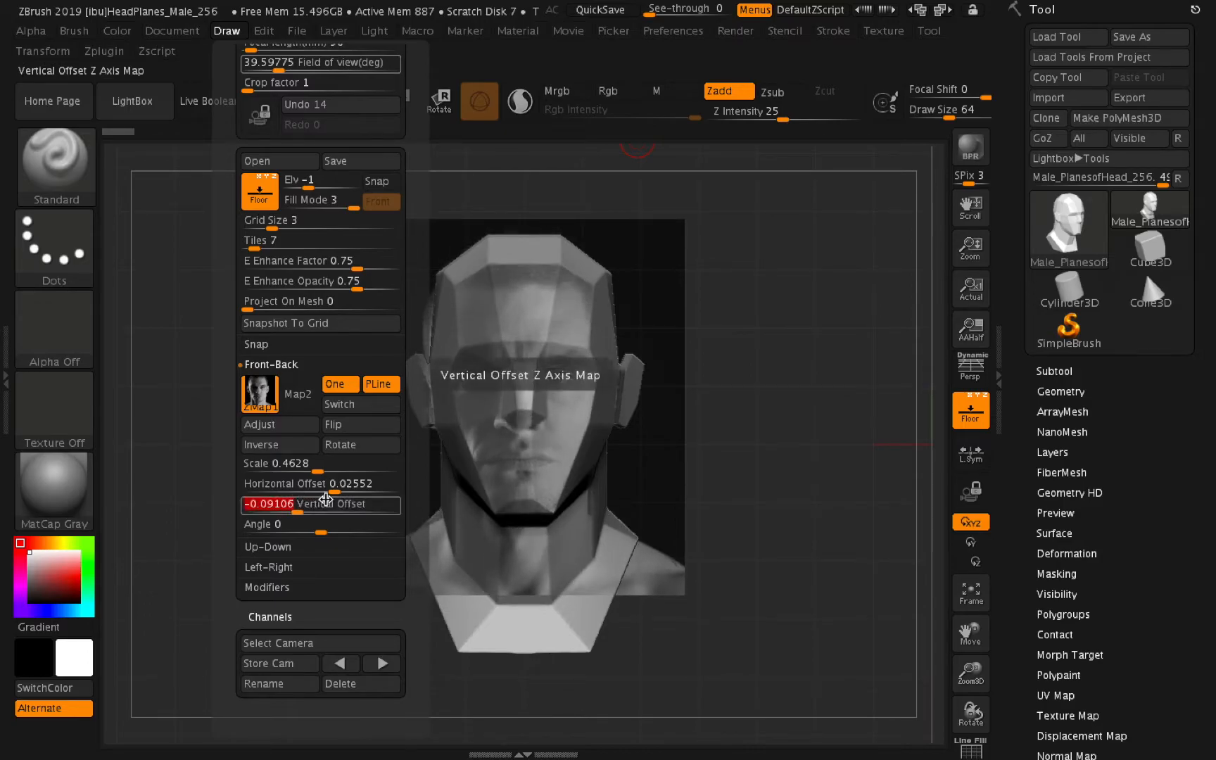
{"action": "left_click_drag", "start_coordinate": [333, 492], "coordinate": [336, 489]}
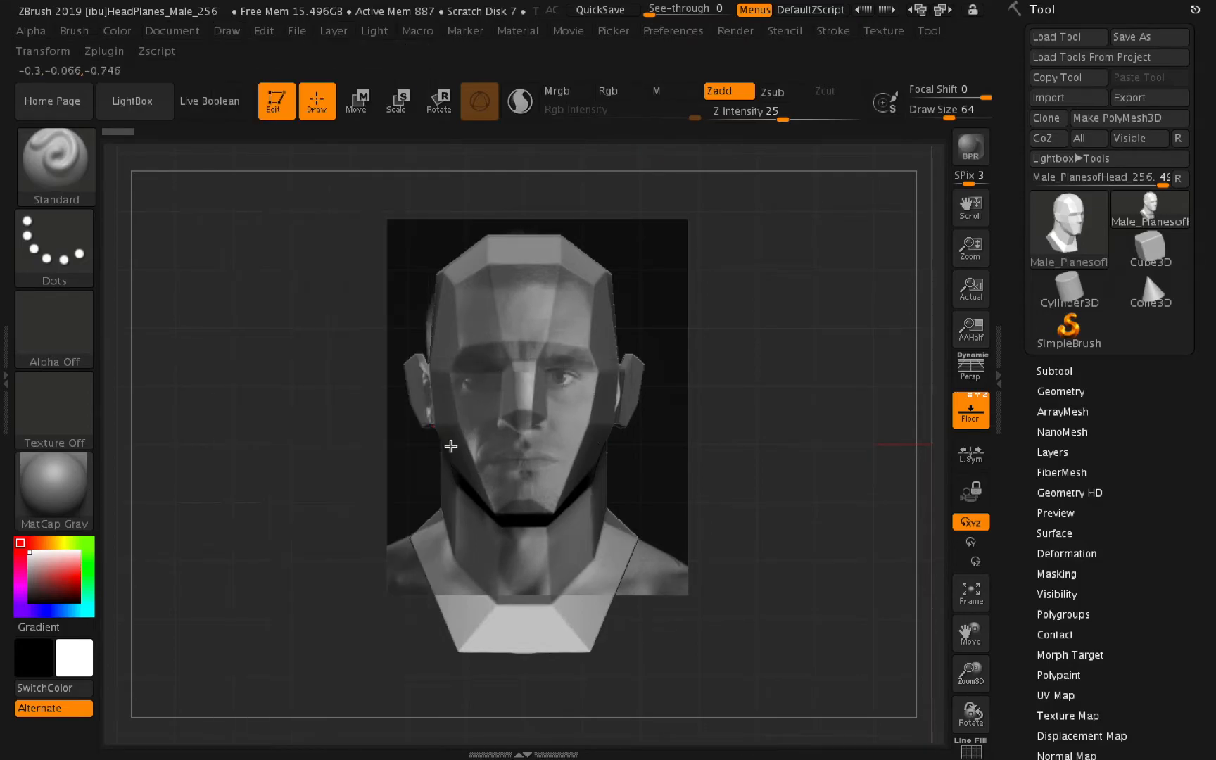
Try a horizontal offset of 0.01264 for the Front-Back reference image.
{"action": "left_click", "coordinate": [228, 32]}
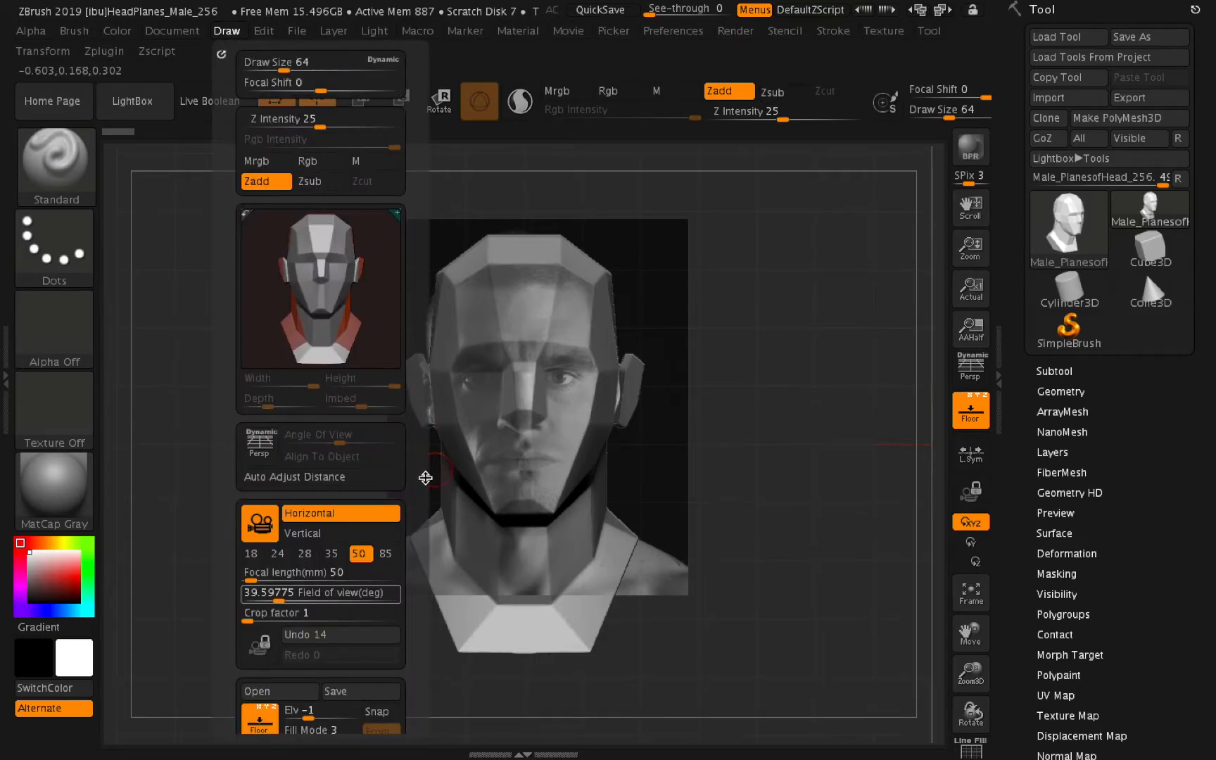
{"action": "scroll", "coordinate": [415, 486], "scroll_direction": "down", "scroll_amount": 3}
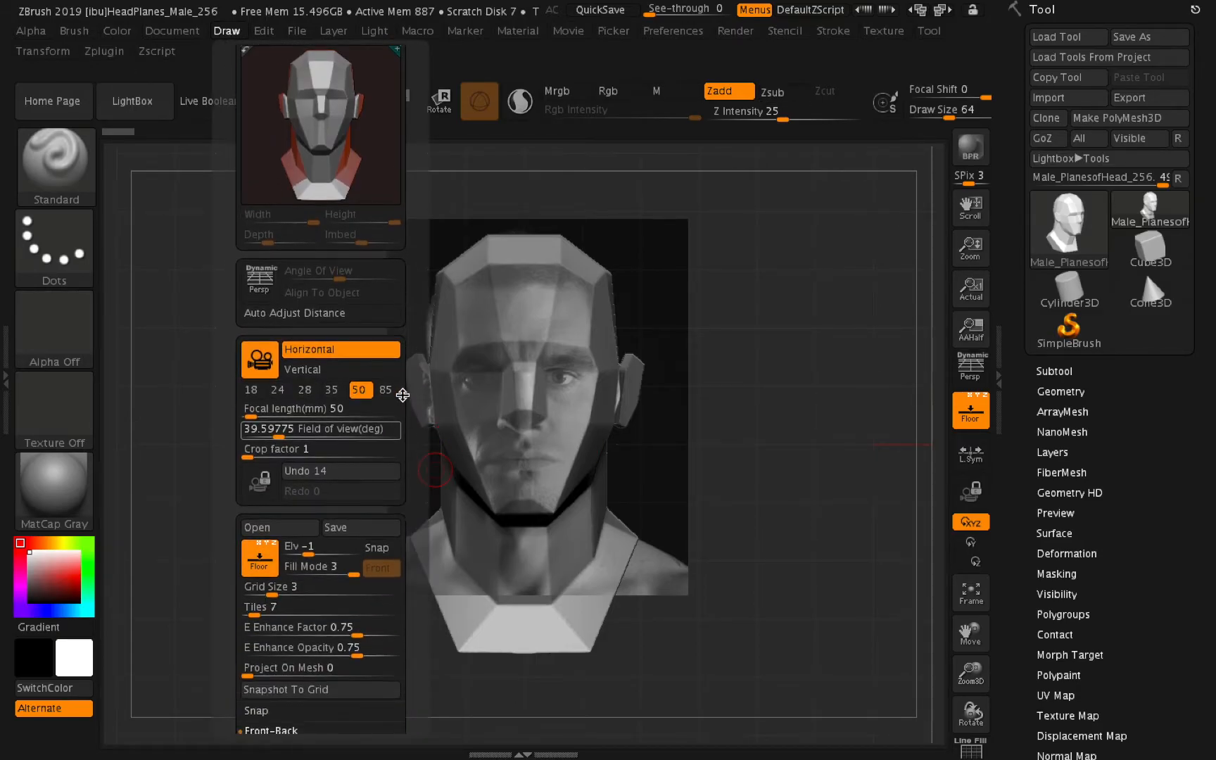
{"action": "scroll", "coordinate": [406, 368], "scroll_direction": "down", "scroll_amount": 6}
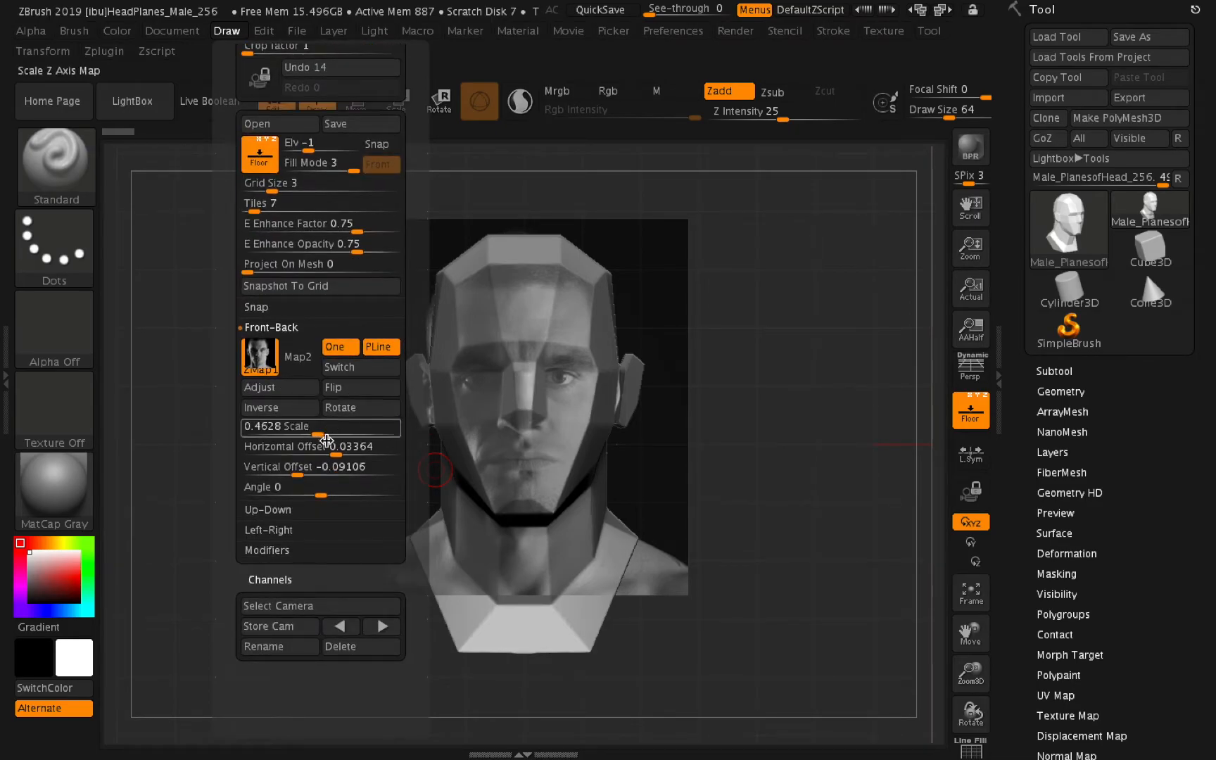
{"action": "left_click_drag", "start_coordinate": [331, 446], "coordinate": [342, 448]}
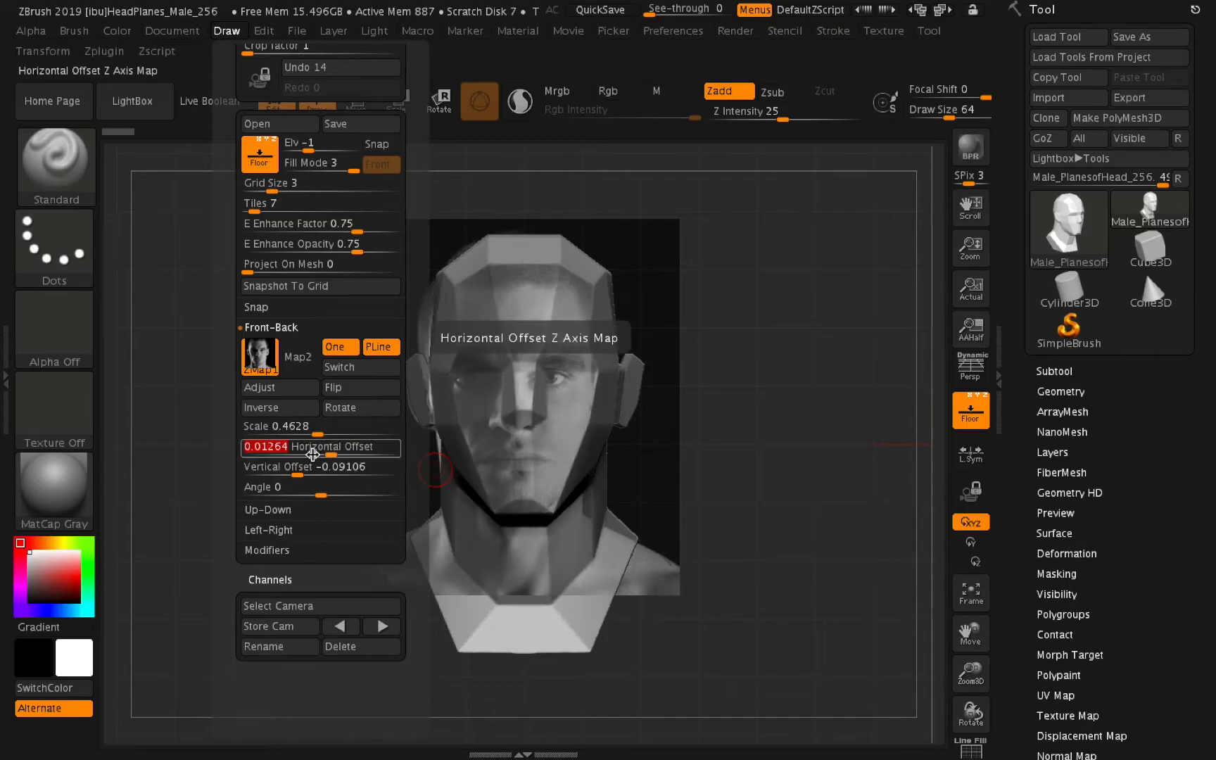
{"action": "left_click_drag", "start_coordinate": [331, 452], "coordinate": [321, 446]}
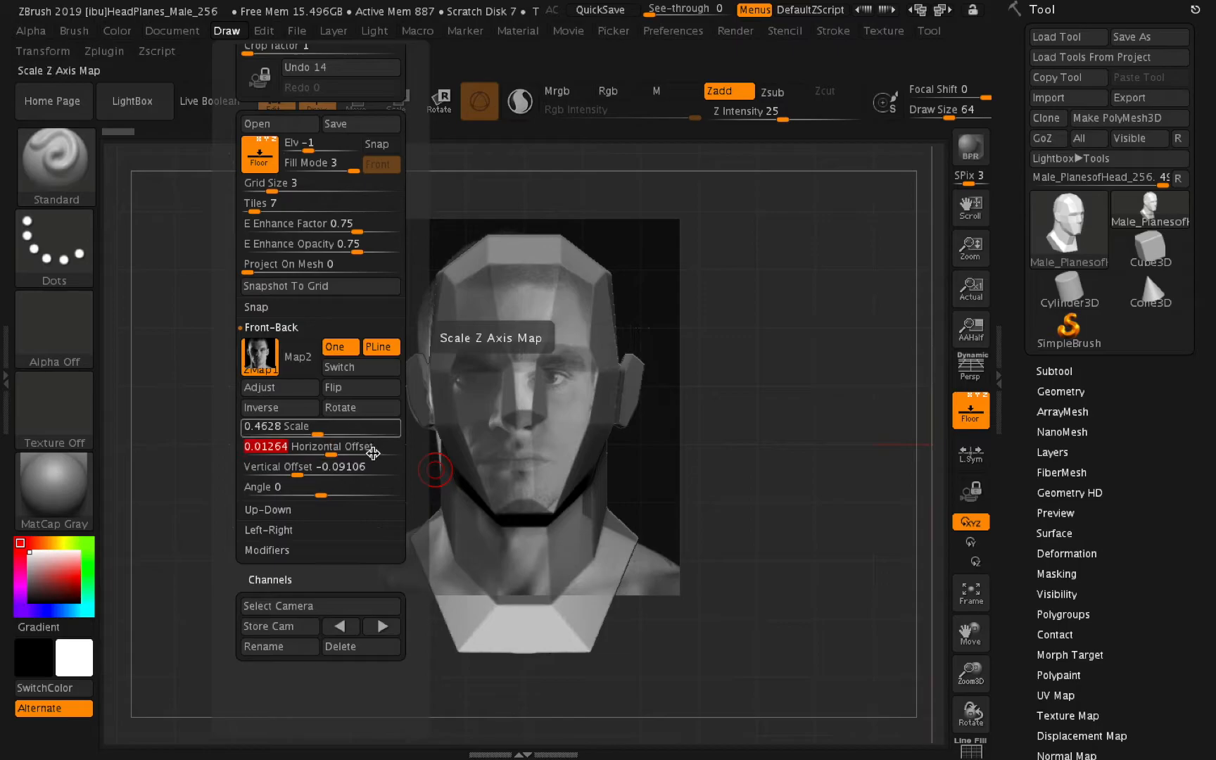
Set the horizontal offset of the Front-Back reference image to exactly 0.02.
{"action": "left_click", "coordinate": [223, 36]}
{"action": "left_click_drag", "start_coordinate": [405, 453], "coordinate": [391, 372]}
{"action": "scroll", "coordinate": [391, 371], "scroll_direction": "down", "scroll_amount": 10}
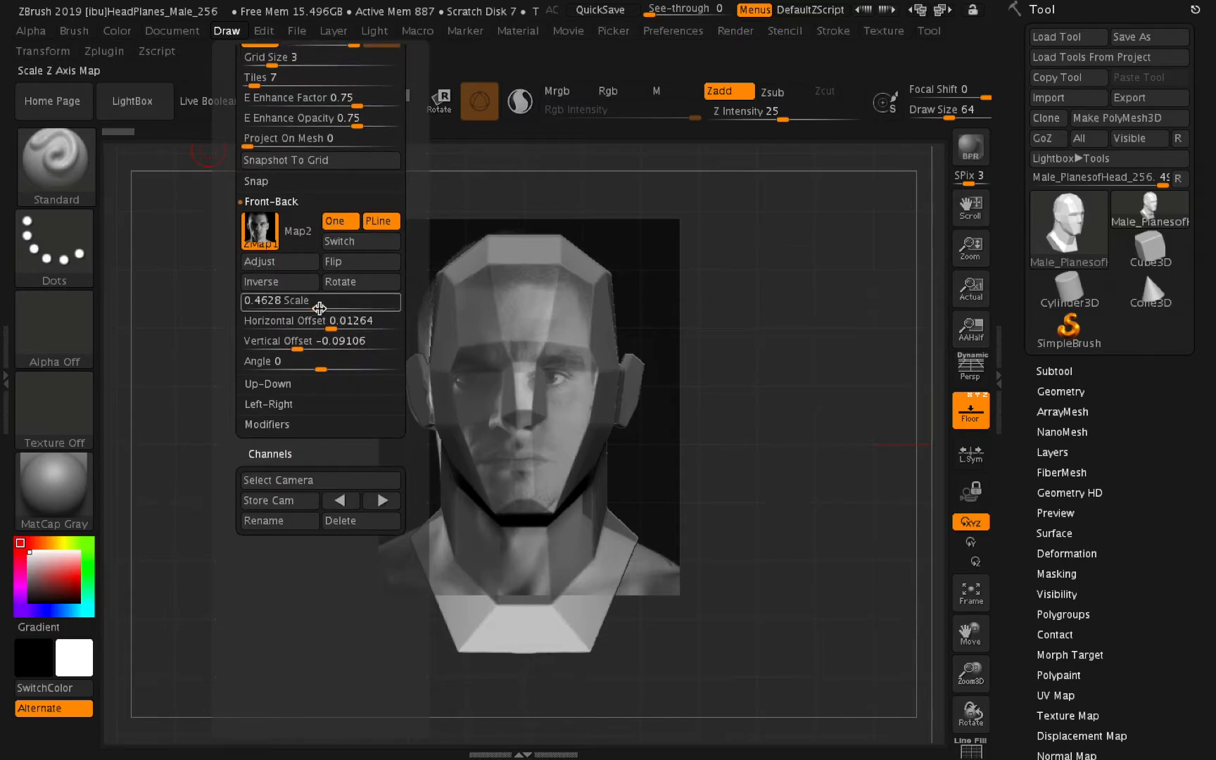
{"action": "left_click", "coordinate": [334, 321]}
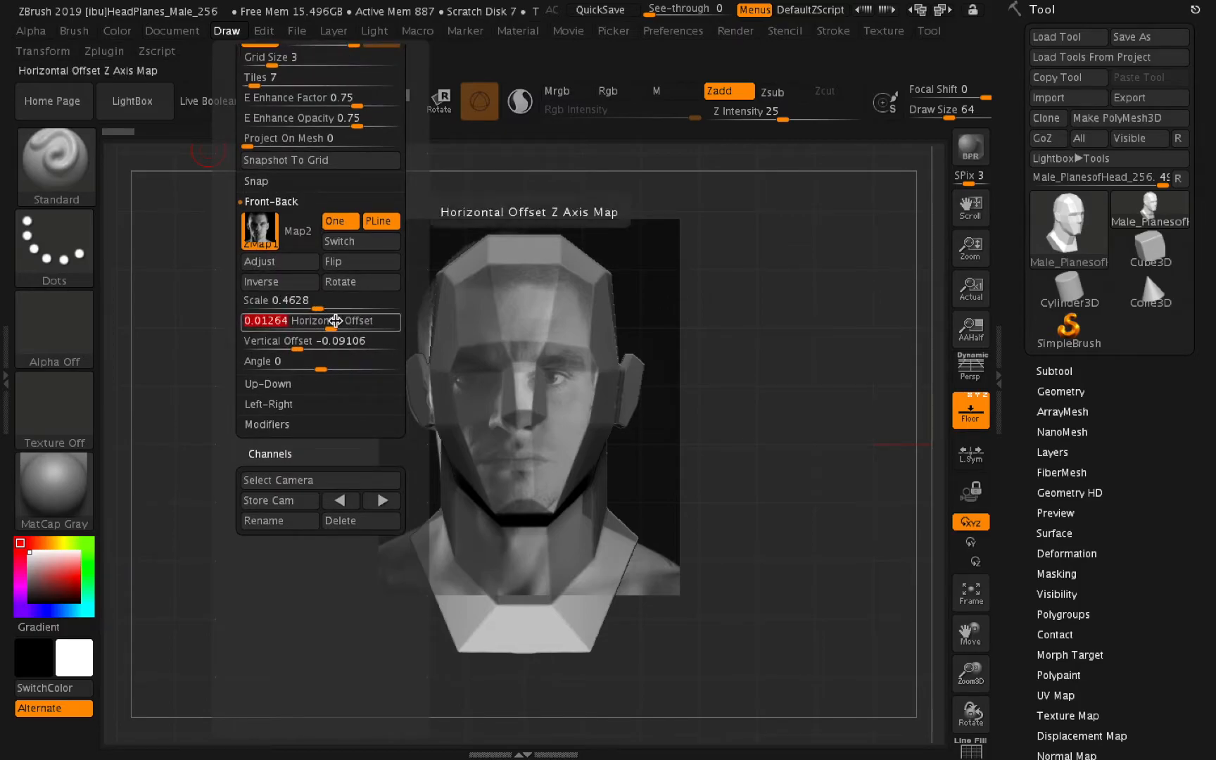
{"action": "key", "text": "BackSpace"}
{"action": "type", "text": ".02"}
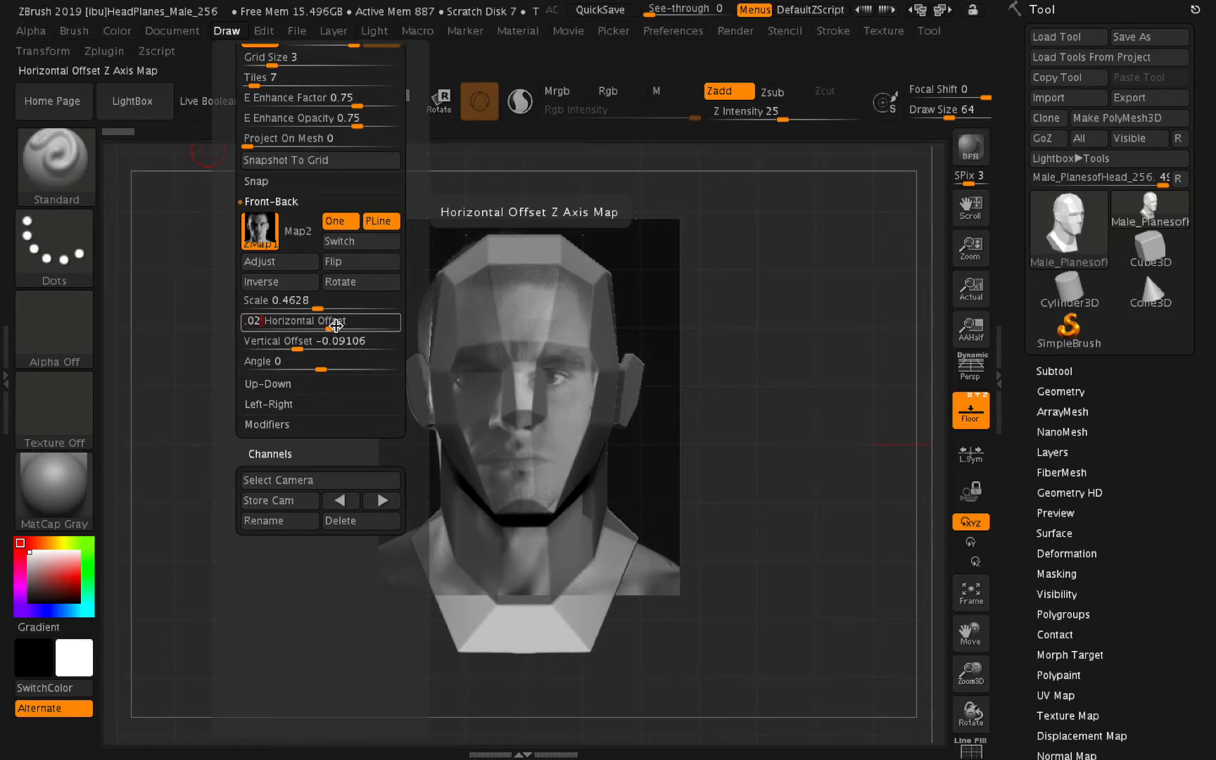
{"action": "key", "text": "Return"}
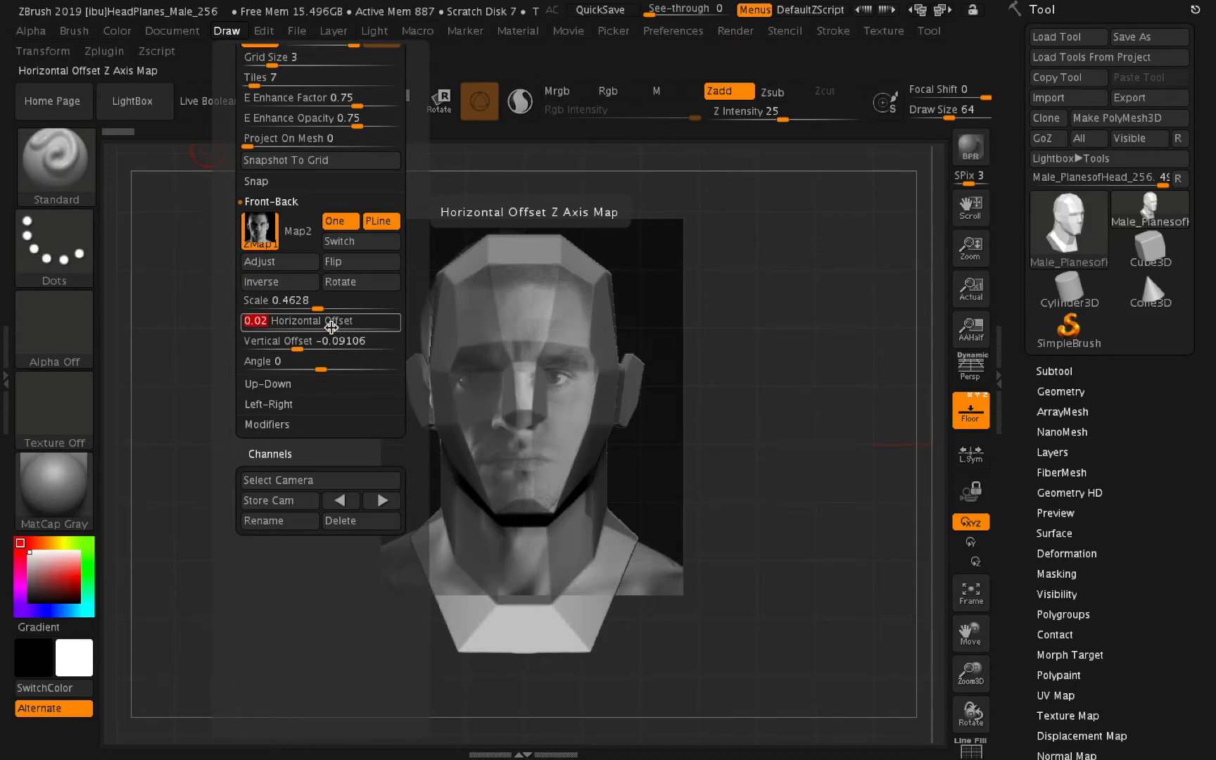
Try horizontal offsets of 0.23 and 0.2 for the front reference image.
{"action": "type", "text": "."}
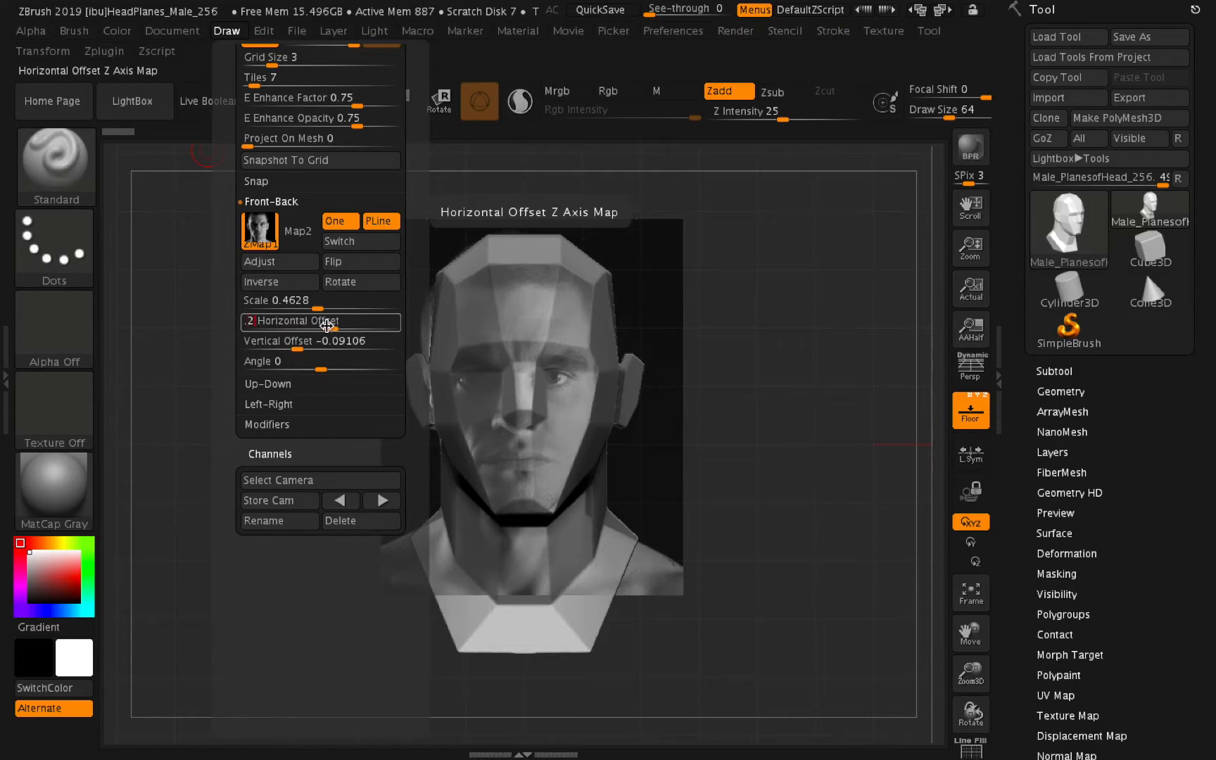
{"action": "type", "text": "23"}
{"action": "key", "text": "Return"}
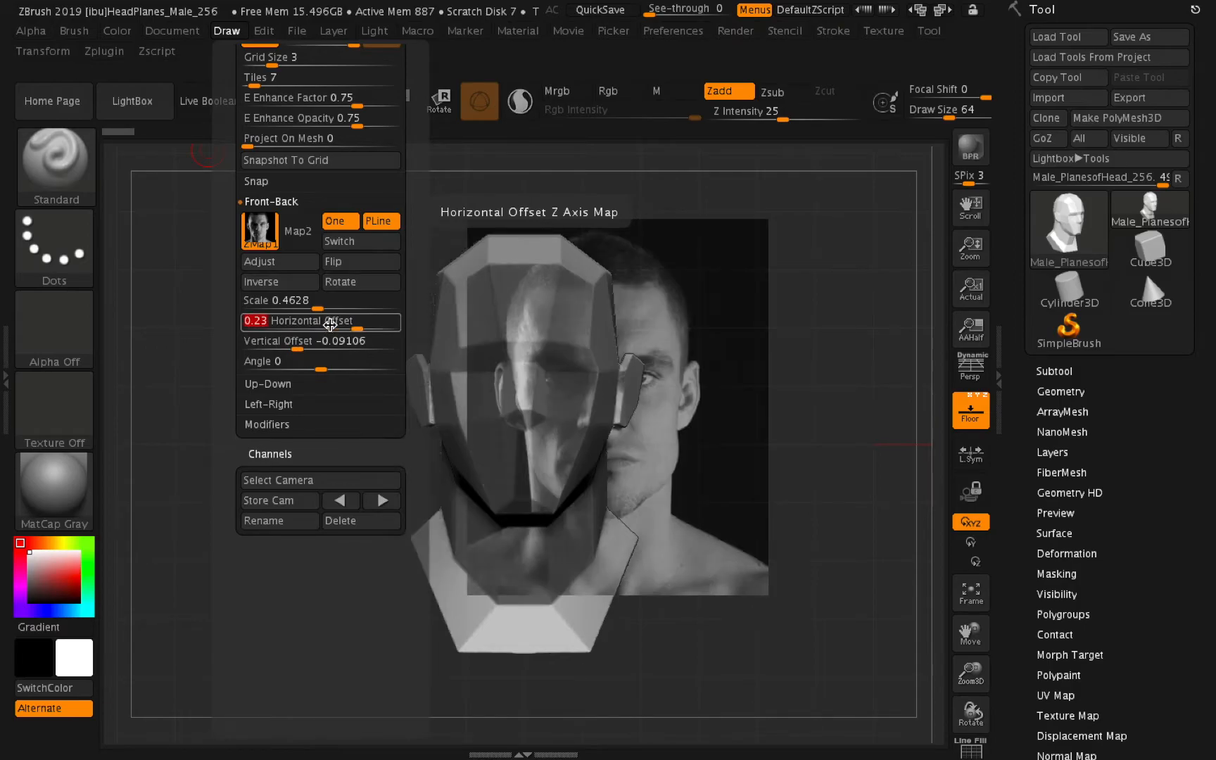
{"action": "type", "text": ".2"}
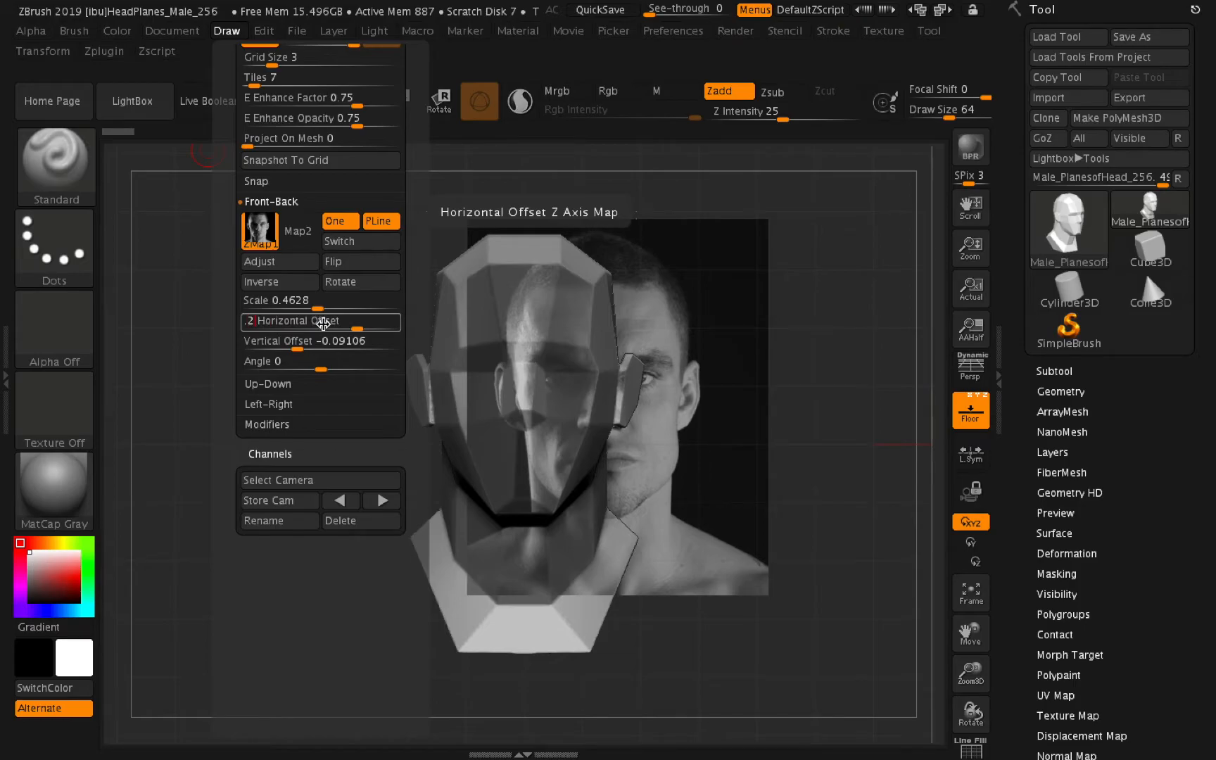
{"action": "key", "text": "Return"}
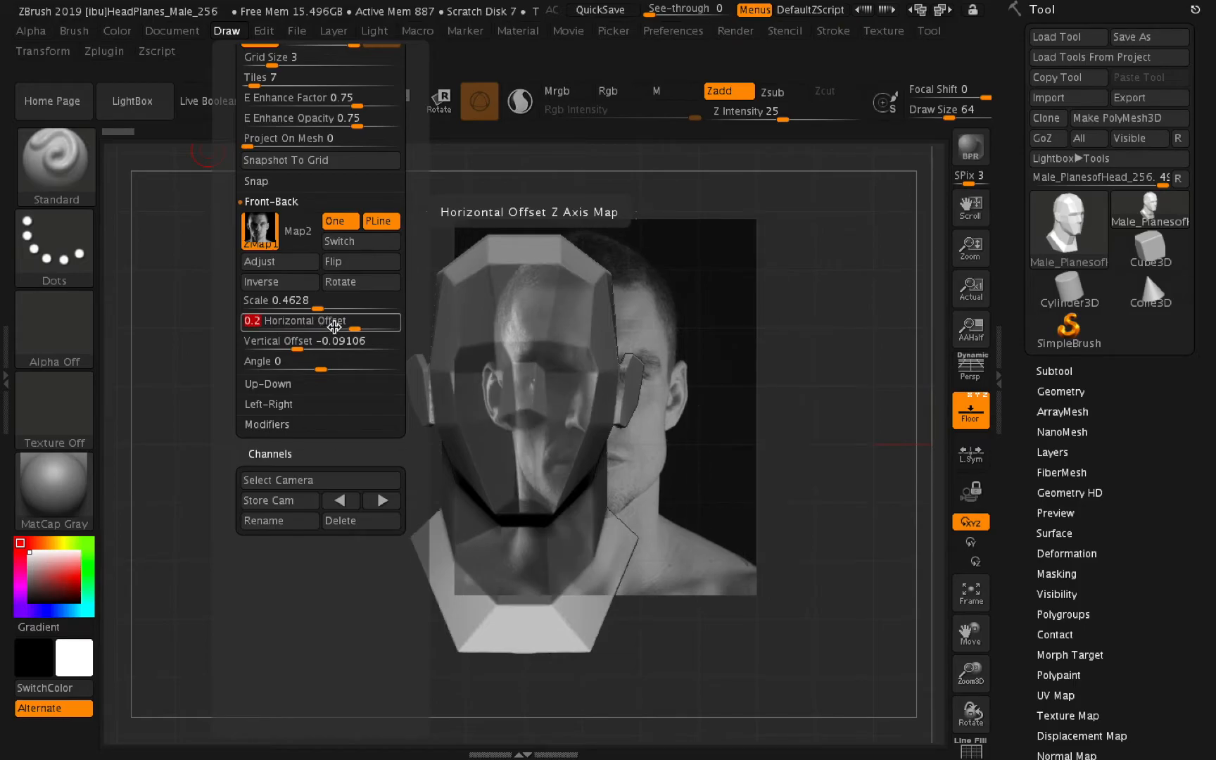
Bring the front reference image back behind the head with a horizontal offset of 0.01852.
{"action": "left_click_drag", "start_coordinate": [343, 318], "coordinate": [240, 318]}
{"action": "left_click", "coordinate": [342, 325]}
{"action": "mouse_move", "coordinate": [344, 329]}
{"action": "left_mouse_down"}
{"action": "mouse_move", "coordinate": [332, 320]}
{"action": "mouse_move", "coordinate": [462, 353]}
{"action": "left_mouse_up"}
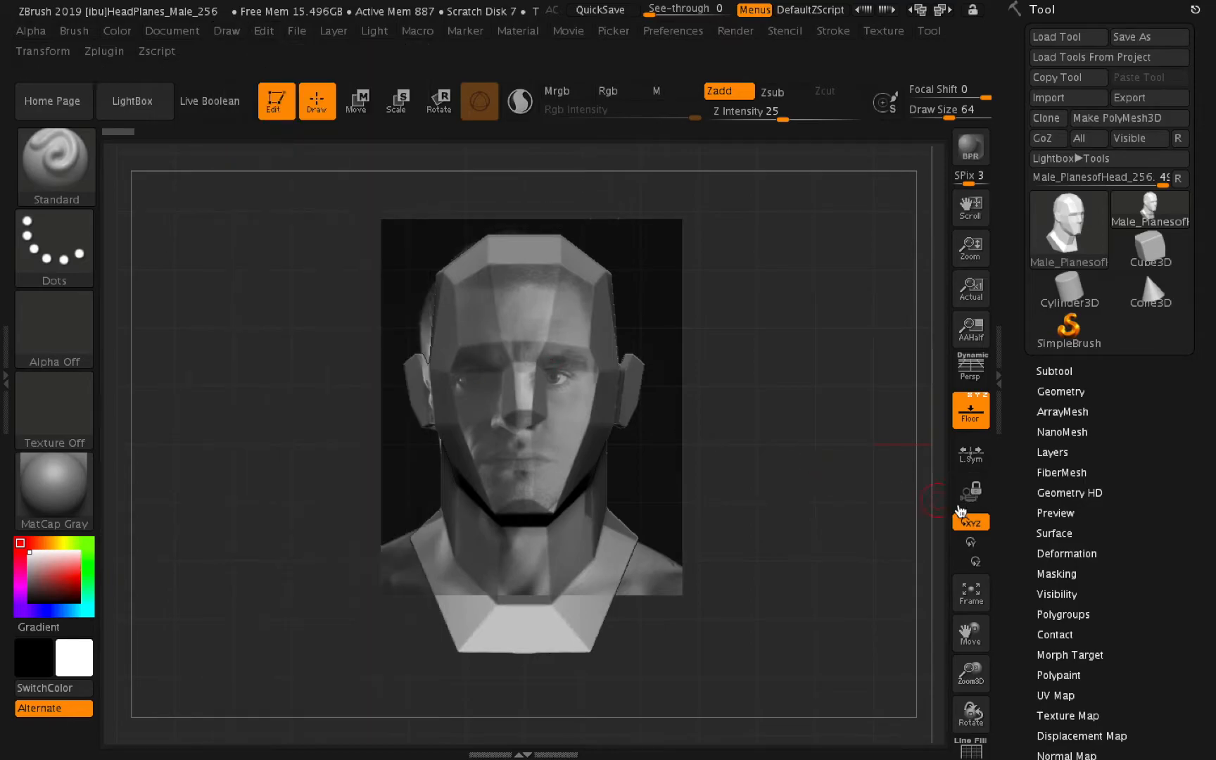
Reposition the Front-Back reference image behind the head with a horizontal offset of 0.04289 and a vertical offset of -0.13028.
{"action": "left_click_drag", "start_coordinate": [1007, 698], "coordinate": [1023, 707]}
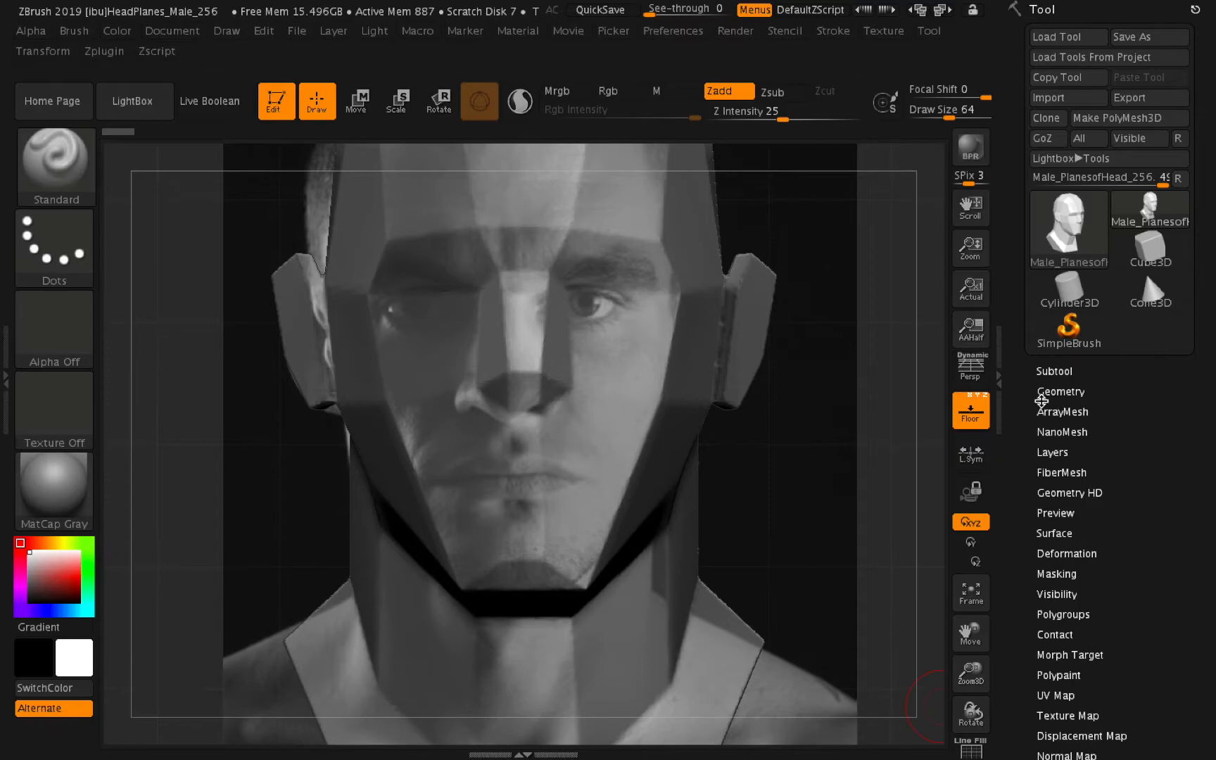
{"action": "left_click", "coordinate": [186, 34]}
{"action": "mouse_move", "coordinate": [227, 34]}
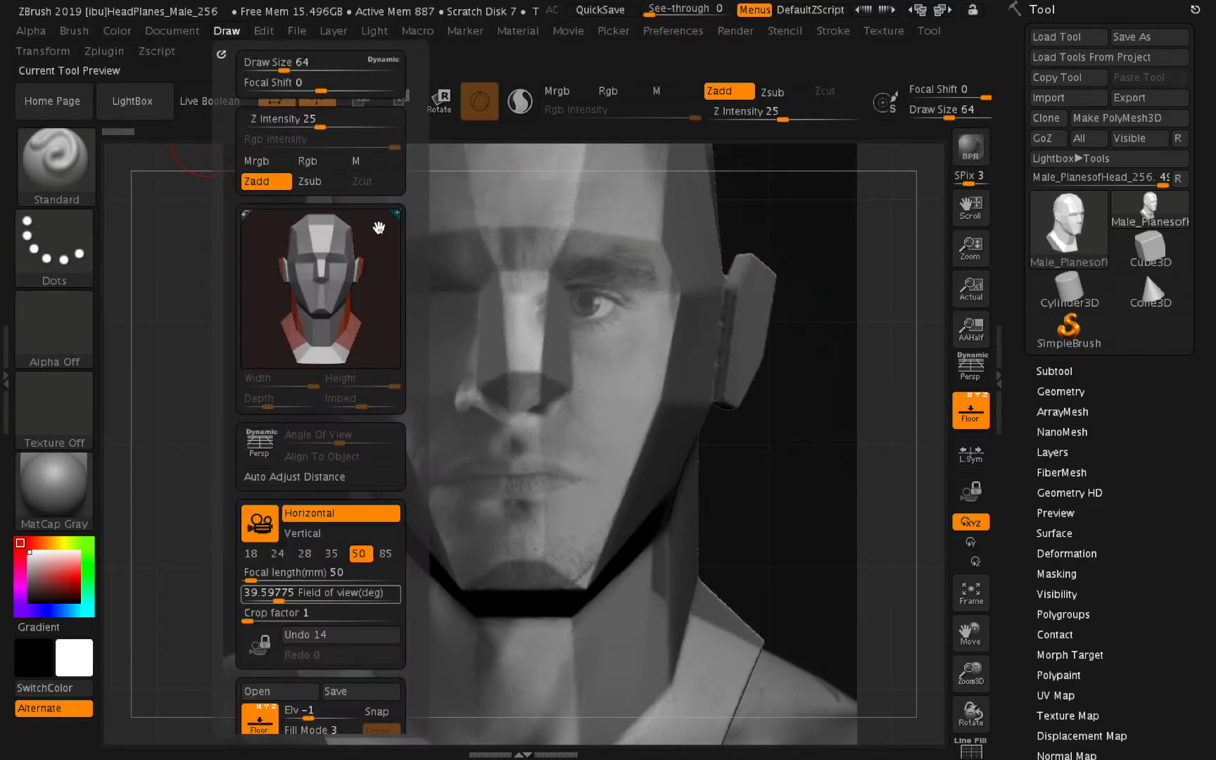
{"action": "scroll", "coordinate": [415, 352], "scroll_direction": "down", "scroll_amount": 10}
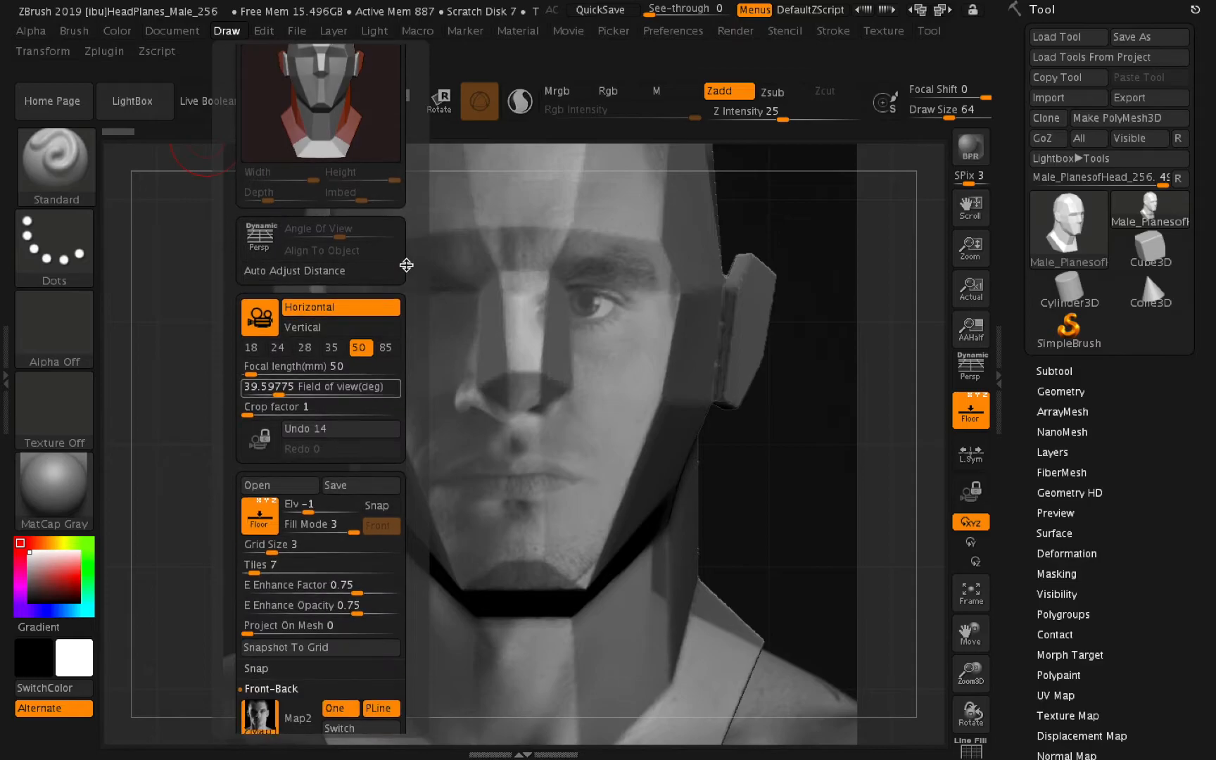
{"action": "scroll", "coordinate": [387, 204], "scroll_direction": "down", "scroll_amount": 3}
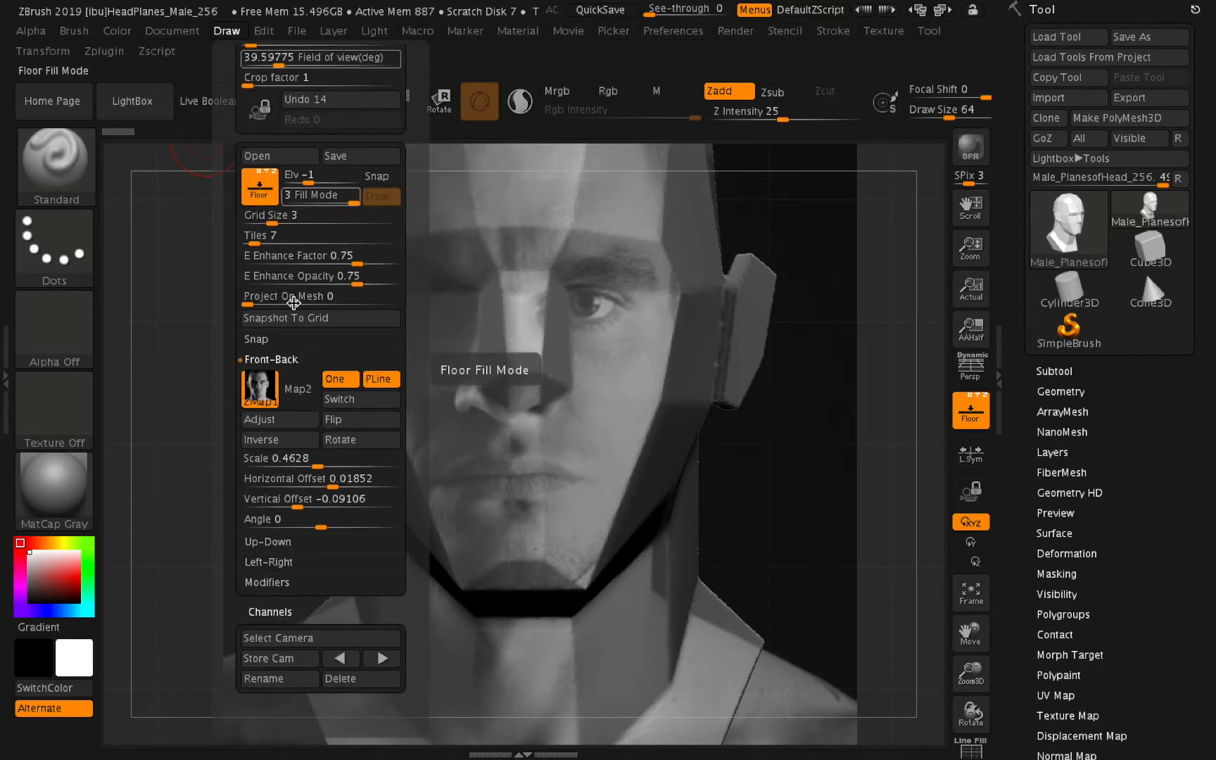
{"action": "left_click", "coordinate": [329, 481]}
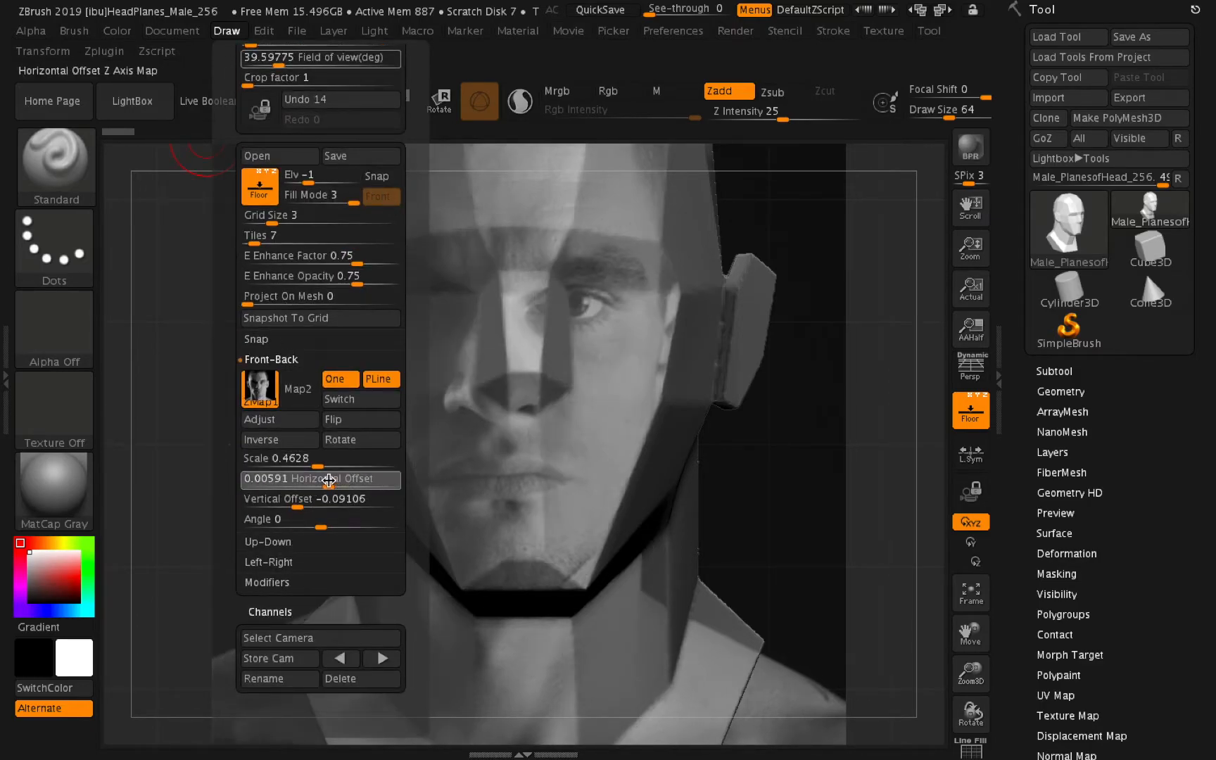
{"action": "left_click_drag", "start_coordinate": [324, 480], "coordinate": [335, 484]}
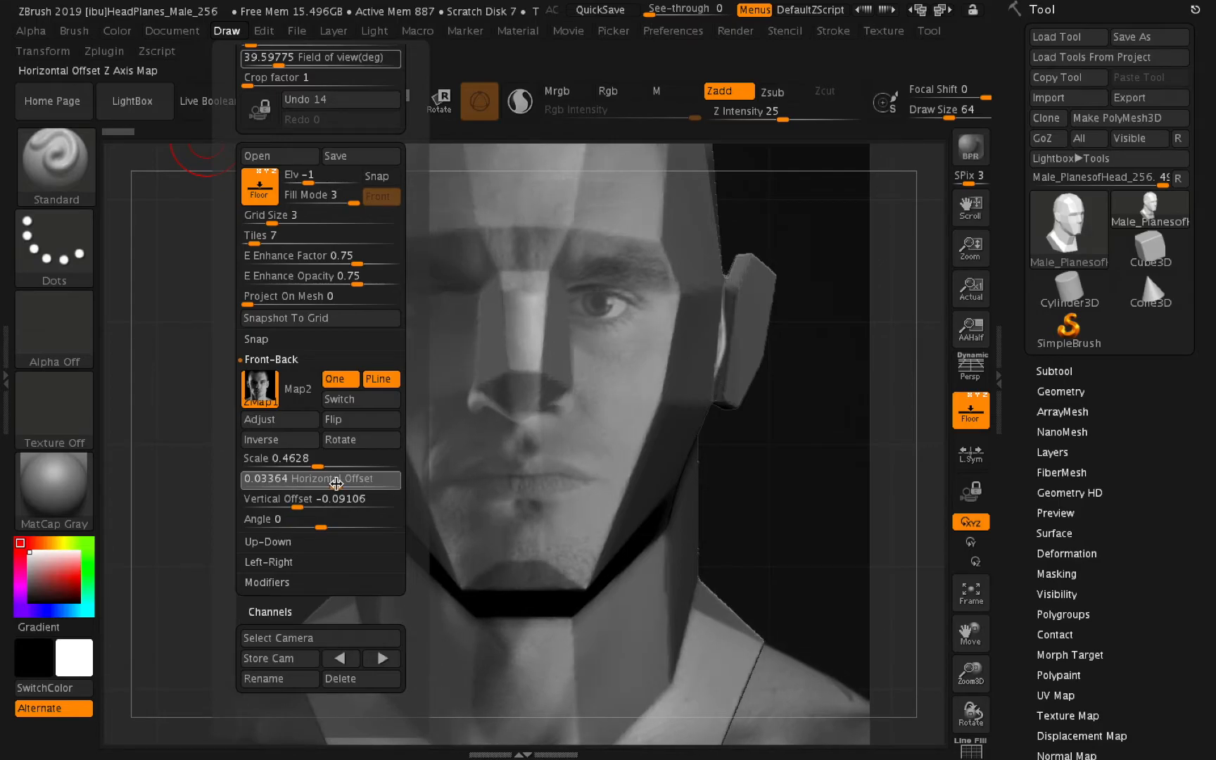
{"action": "left_click_drag", "start_coordinate": [337, 484], "coordinate": [336, 483]}
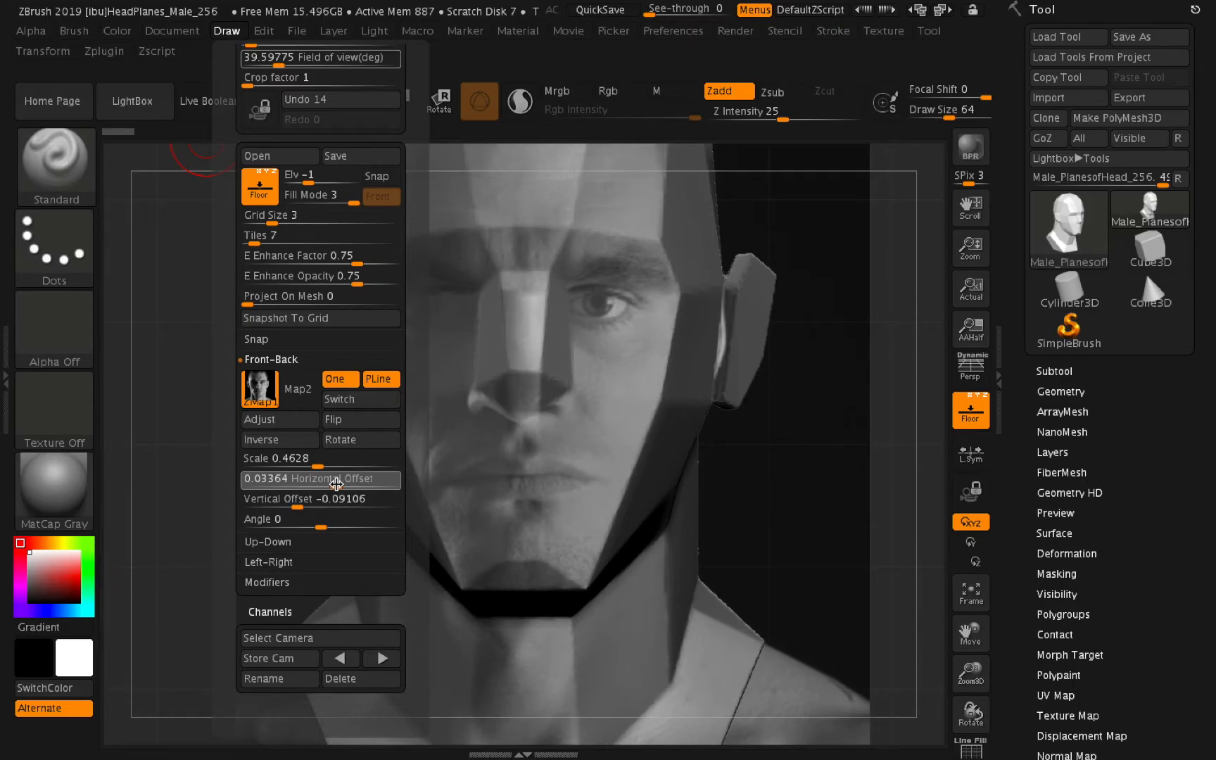
{"action": "left_click_drag", "start_coordinate": [338, 483], "coordinate": [293, 506]}
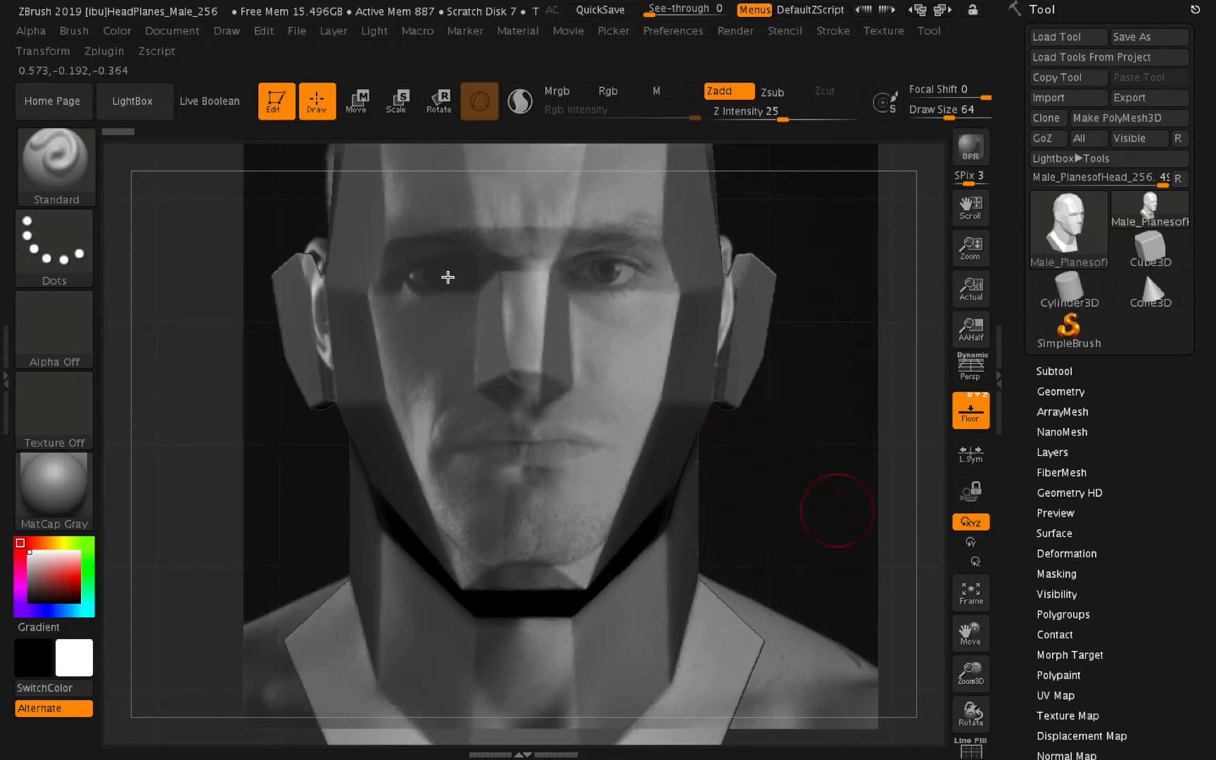
Set the floor's edge enhance opacity to 0.76103 and its edge enhance factor to 0.82775.
{"action": "left_click", "coordinate": [224, 34]}
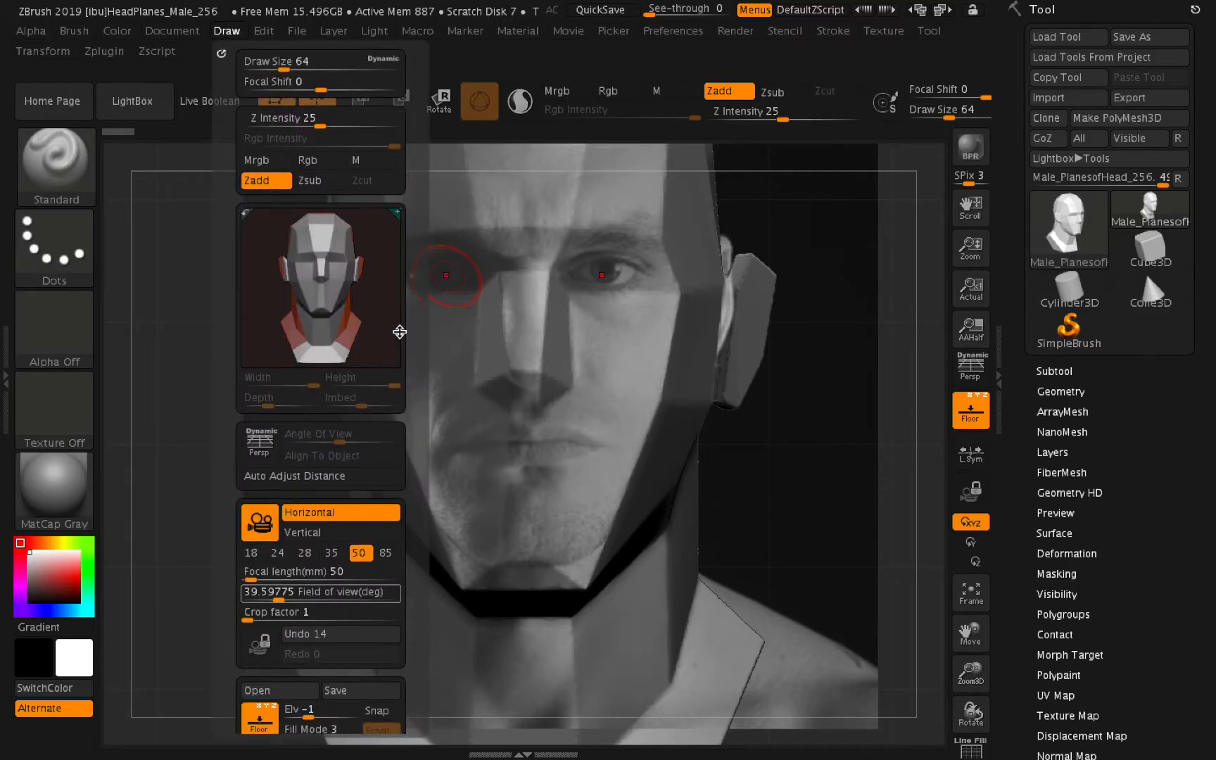
{"action": "scroll", "coordinate": [401, 335], "scroll_direction": "down", "scroll_amount": 5}
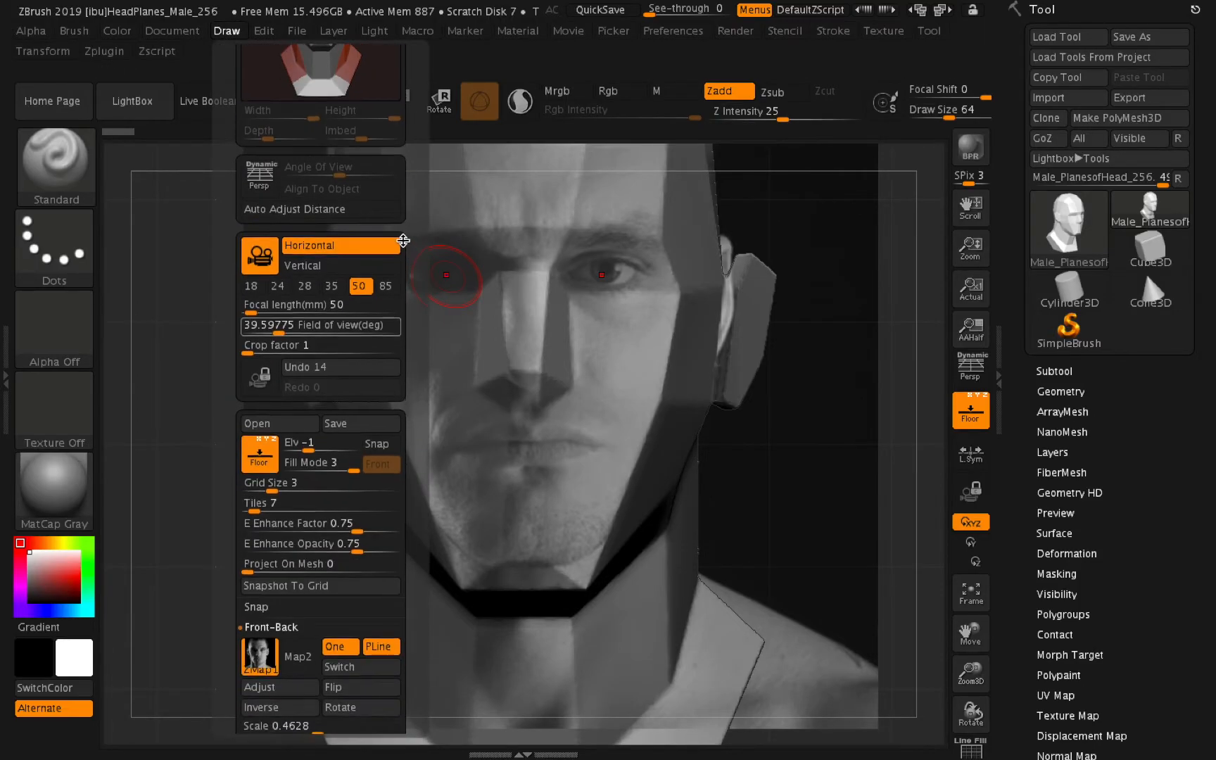
{"action": "scroll", "coordinate": [403, 241], "scroll_direction": "down", "scroll_amount": 3}
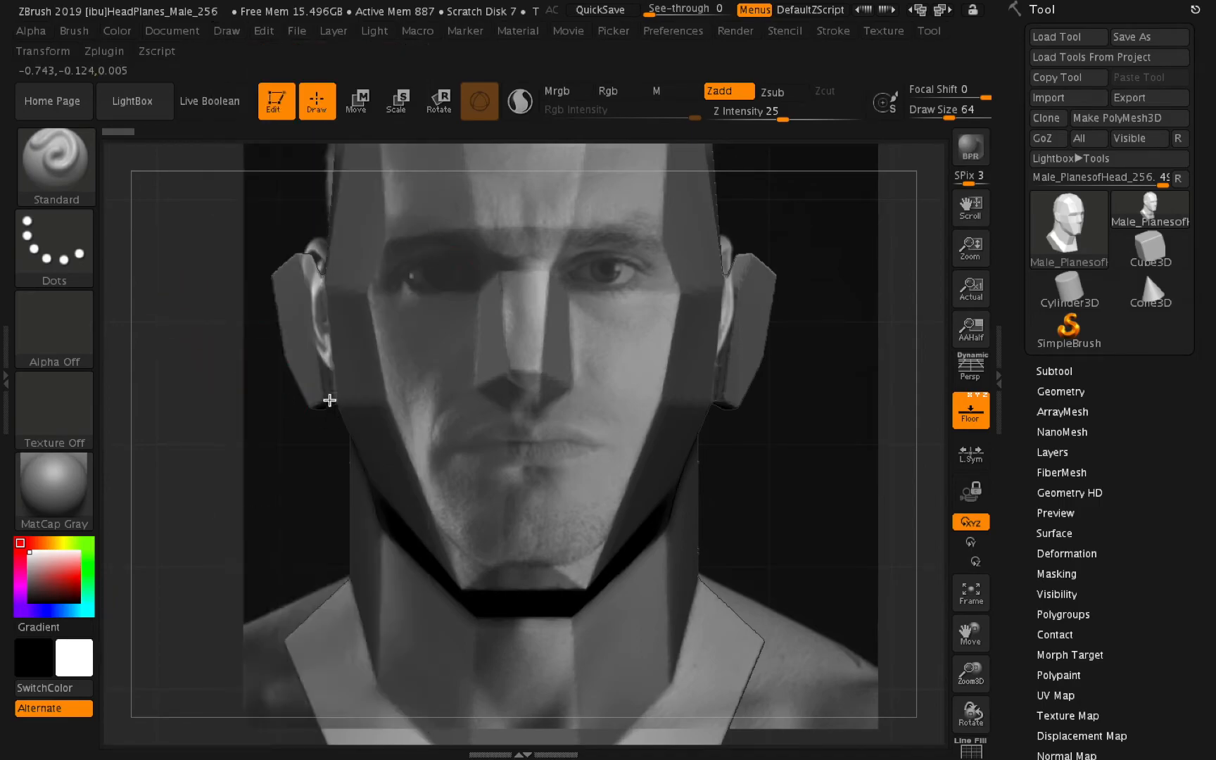
{"action": "left_click", "coordinate": [235, 31]}
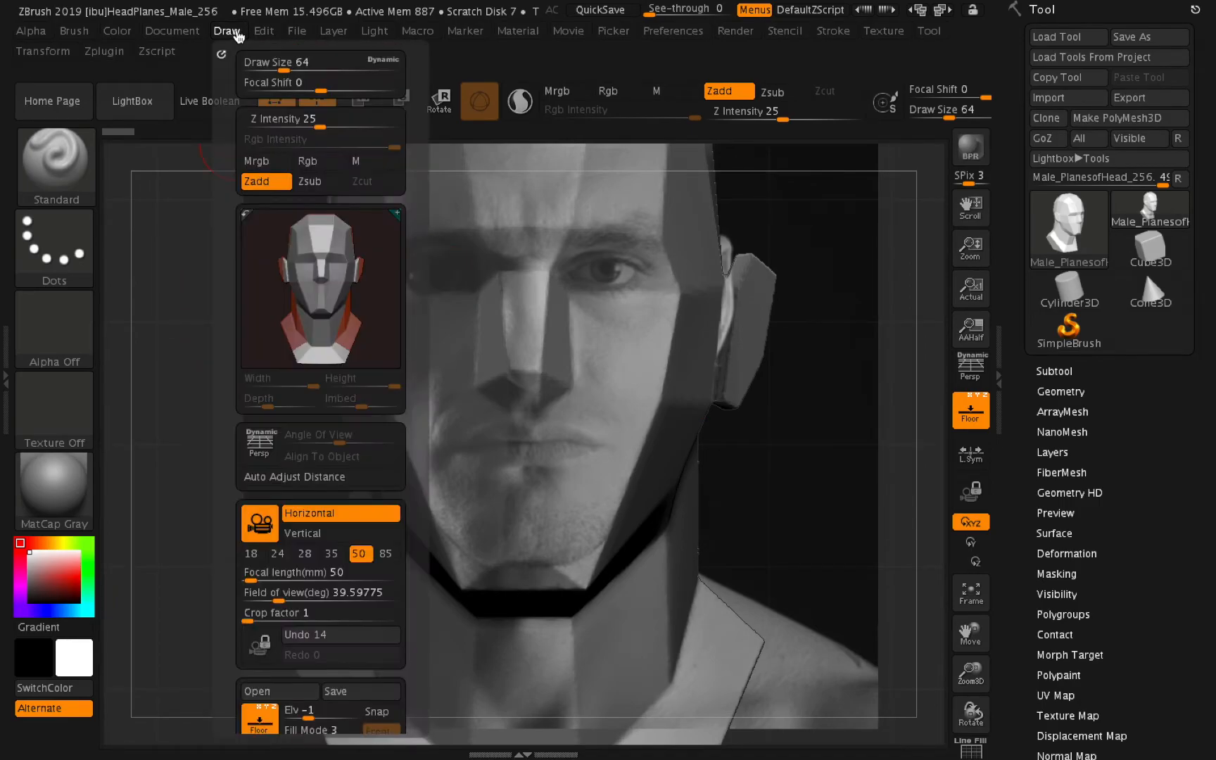
{"action": "scroll", "coordinate": [404, 254], "scroll_direction": "down", "scroll_amount": 3}
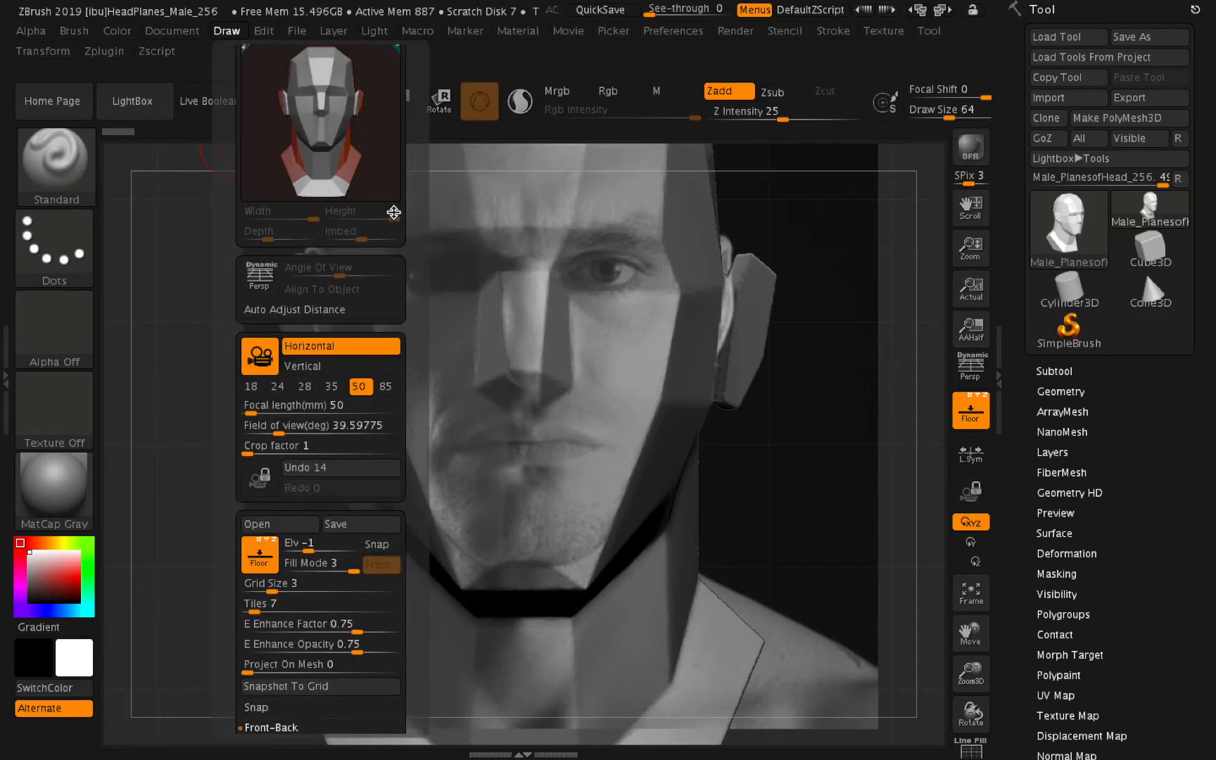
{"action": "scroll", "coordinate": [401, 211], "scroll_direction": "down", "scroll_amount": 1}
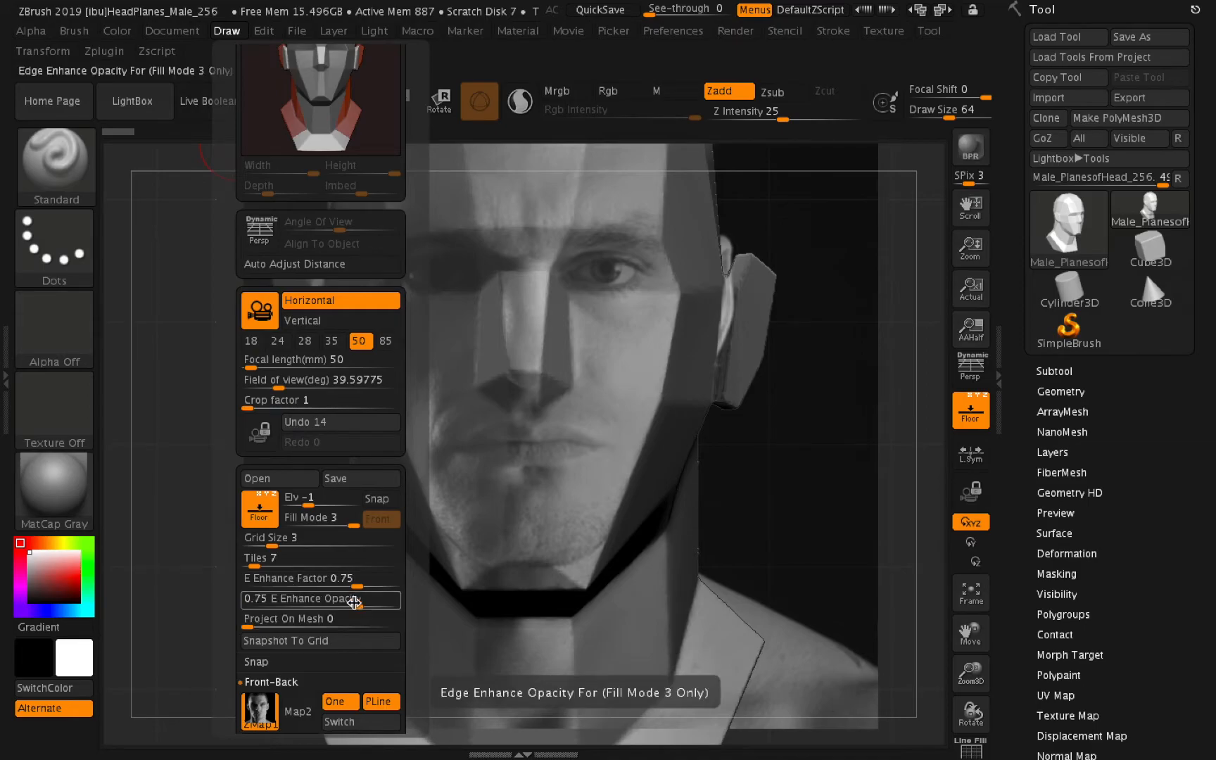
{"action": "left_click_drag", "start_coordinate": [342, 603], "coordinate": [288, 599]}
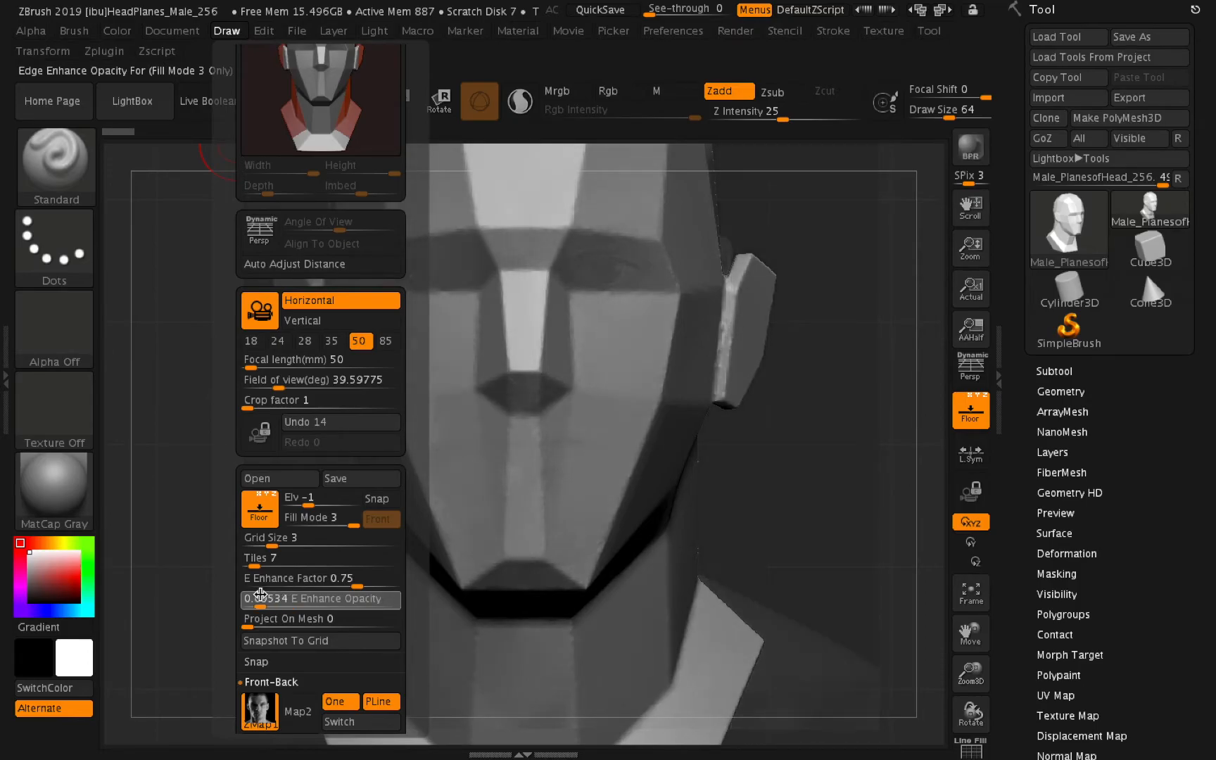
{"action": "mouse_move", "coordinate": [288, 602]}
{"action": "left_mouse_down"}
{"action": "mouse_move", "coordinate": [343, 608]}
{"action": "mouse_move", "coordinate": [357, 581]}
{"action": "mouse_move", "coordinate": [296, 584]}
{"action": "mouse_move", "coordinate": [391, 581]}
{"action": "mouse_move", "coordinate": [371, 578]}
{"action": "left_mouse_up"}
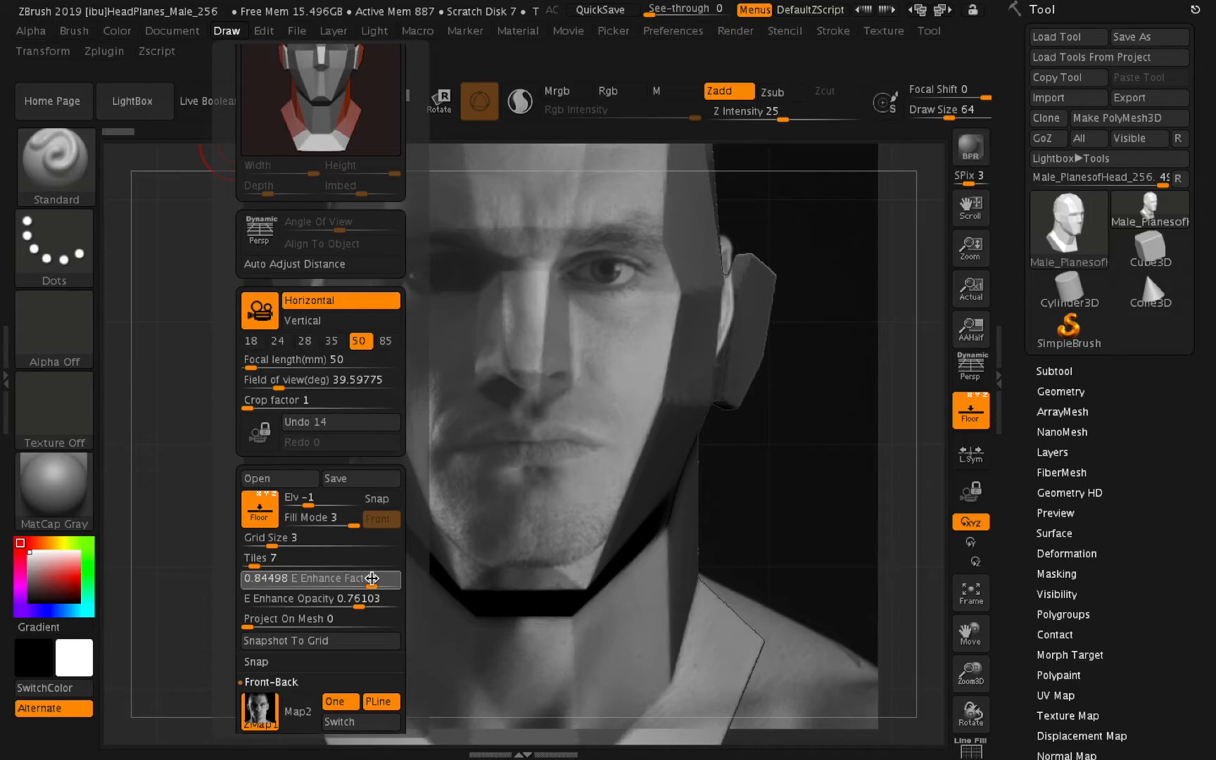
{"action": "left_click_drag", "start_coordinate": [371, 579], "coordinate": [368, 579]}
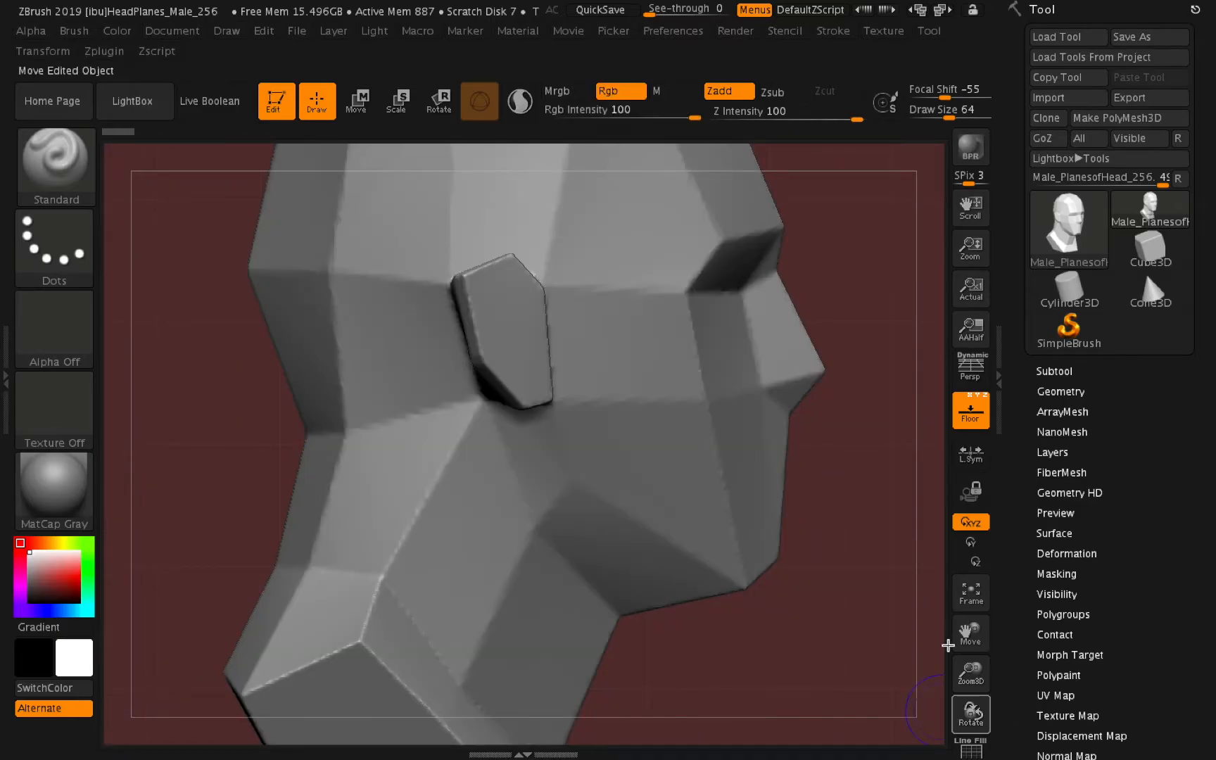
{"action": "left_click_drag", "start_coordinate": [968, 668], "coordinate": [896, 662]}
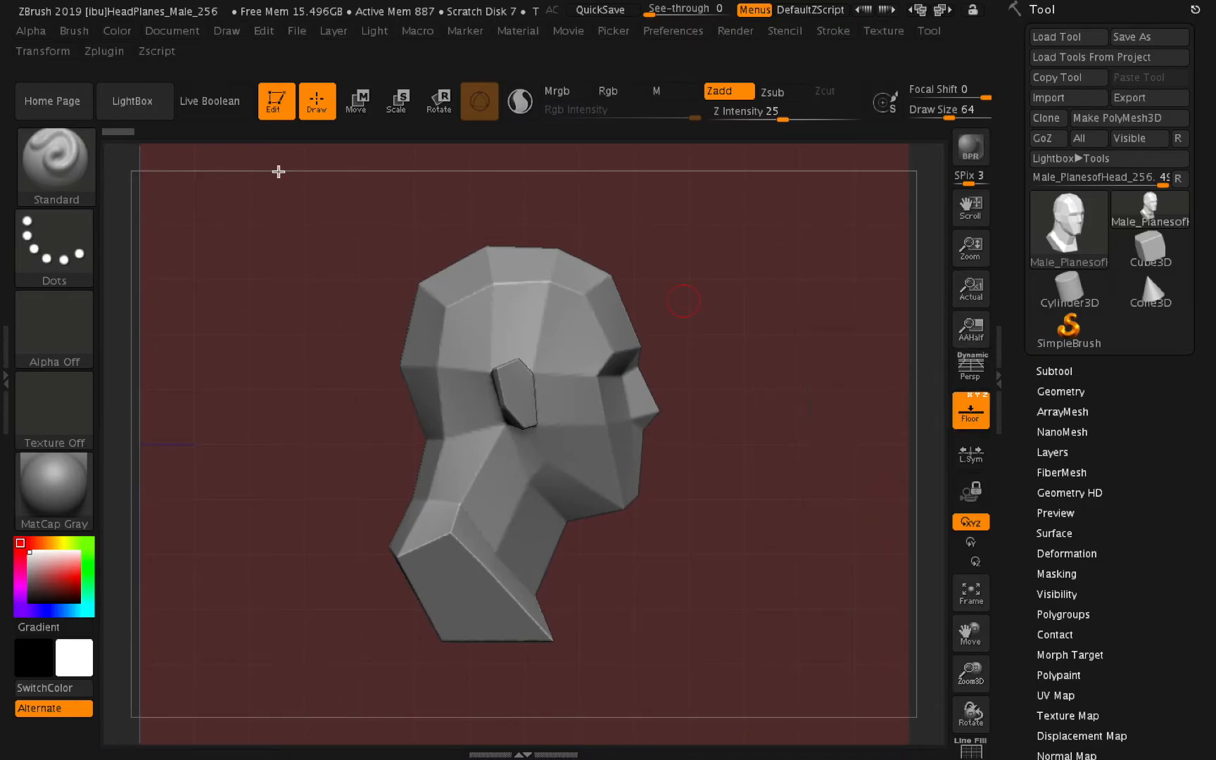
{"action": "left_click", "coordinate": [228, 31]}
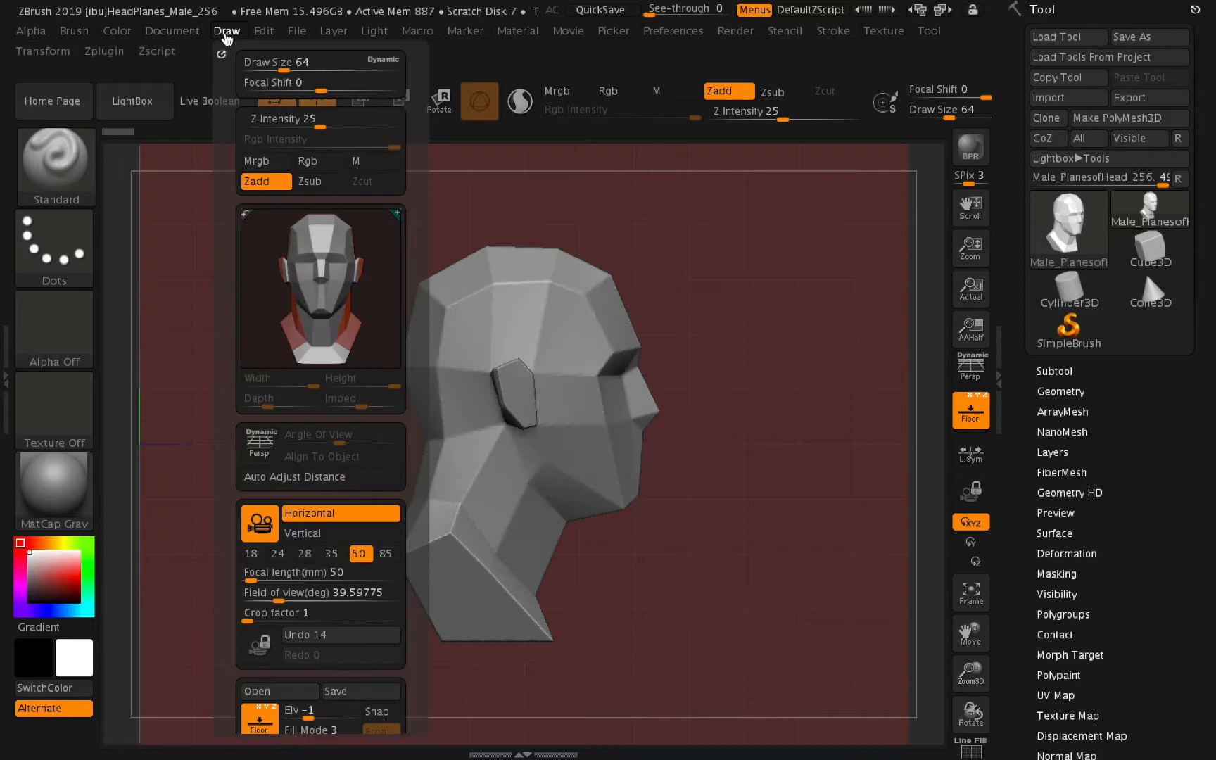
{"action": "left_click_drag", "start_coordinate": [416, 371], "coordinate": [406, 309]}
{"action": "scroll", "coordinate": [406, 309], "scroll_direction": "down", "scroll_amount": 10}
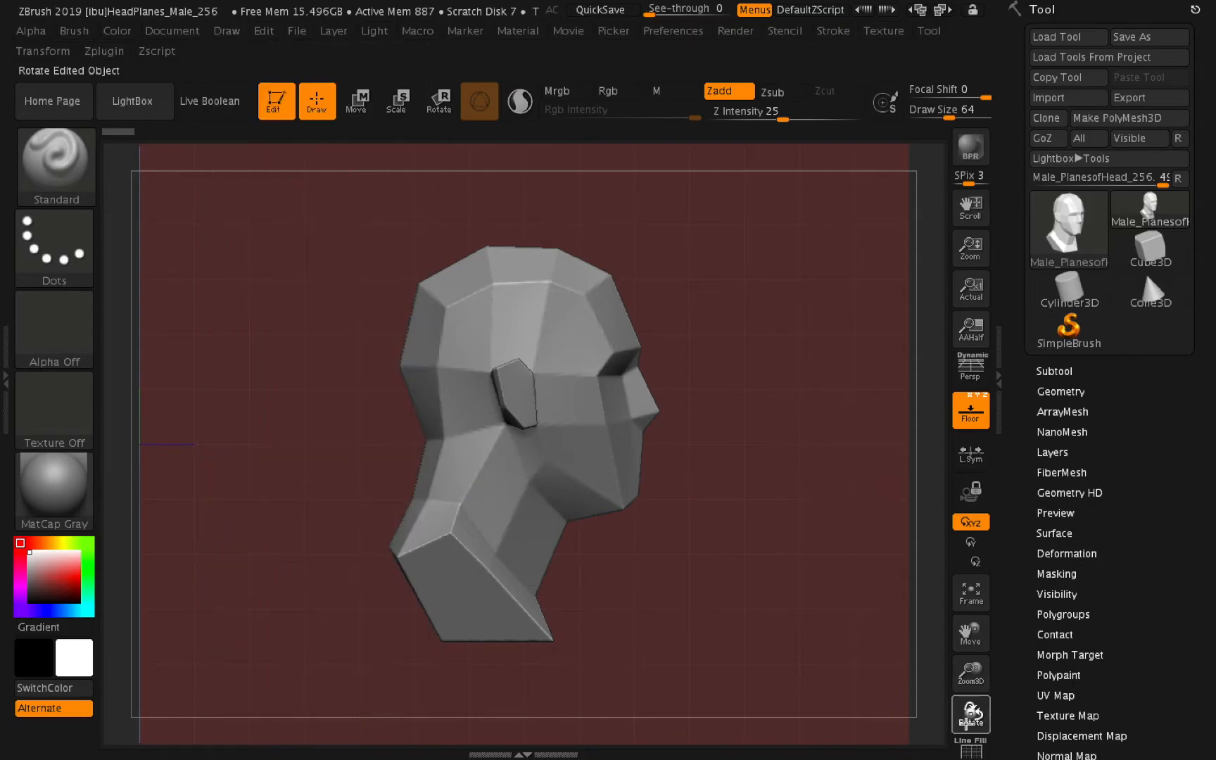
{"action": "left_click_drag", "start_coordinate": [947, 723], "coordinate": [940, 721], "text": "shift"}
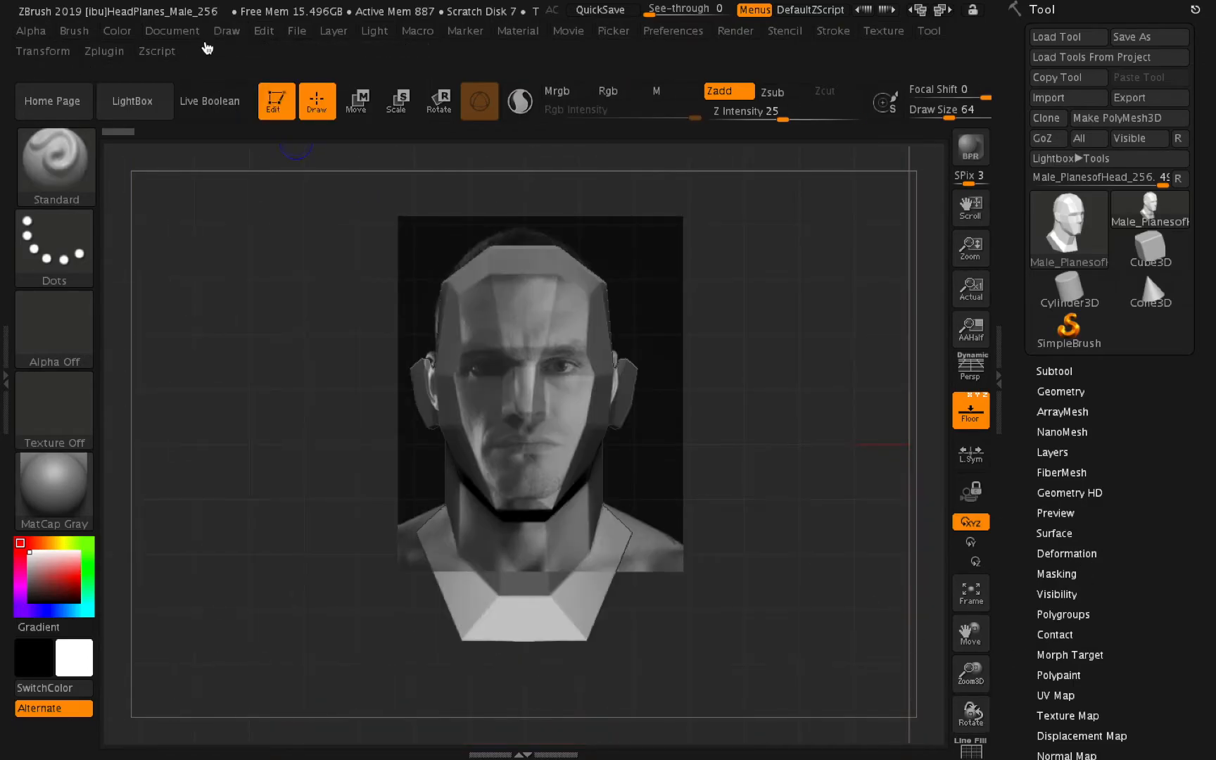
Try floor Fill Modes 1 and 0 on the front reference image, and return to Fill Mode 3.
{"action": "left_click", "coordinate": [226, 32]}
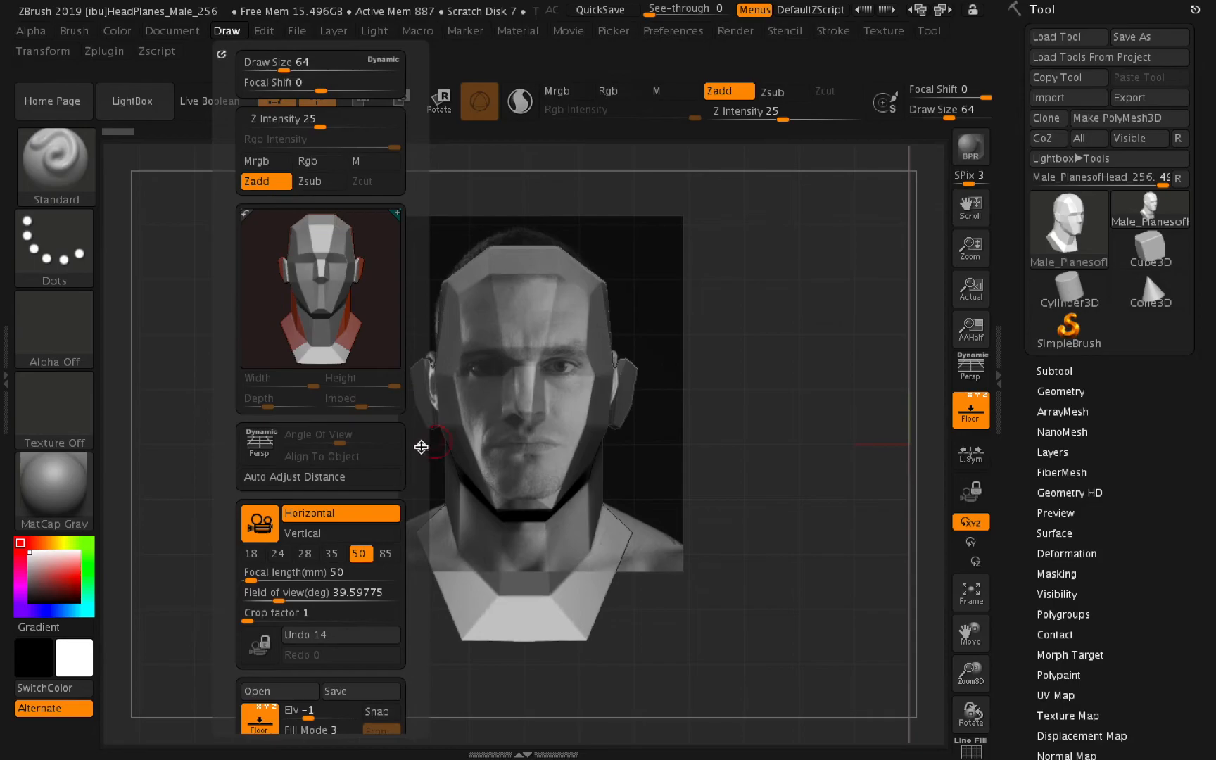
{"action": "scroll", "coordinate": [328, 487], "scroll_direction": "down", "scroll_amount": 5}
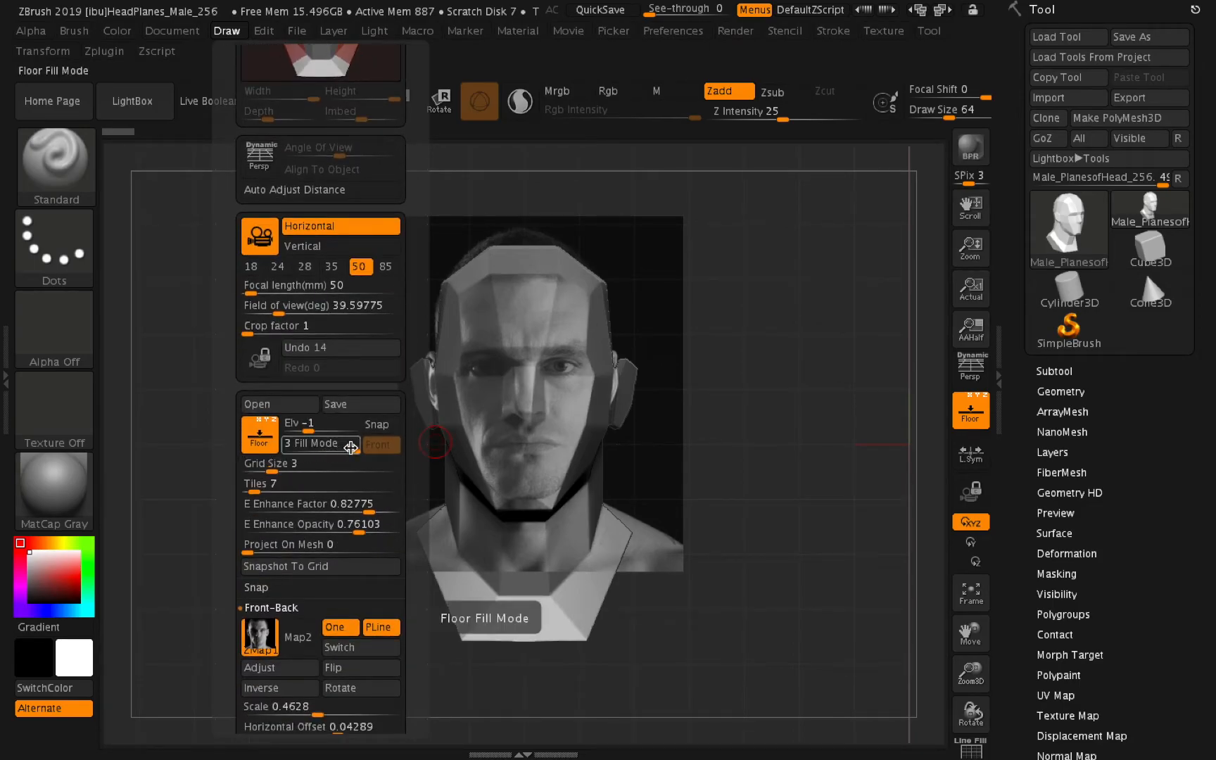
{"action": "mouse_move", "coordinate": [352, 451]}
{"action": "left_mouse_down"}
{"action": "mouse_move", "coordinate": [340, 450]}
{"action": "mouse_move", "coordinate": [346, 463]}
{"action": "left_mouse_up"}
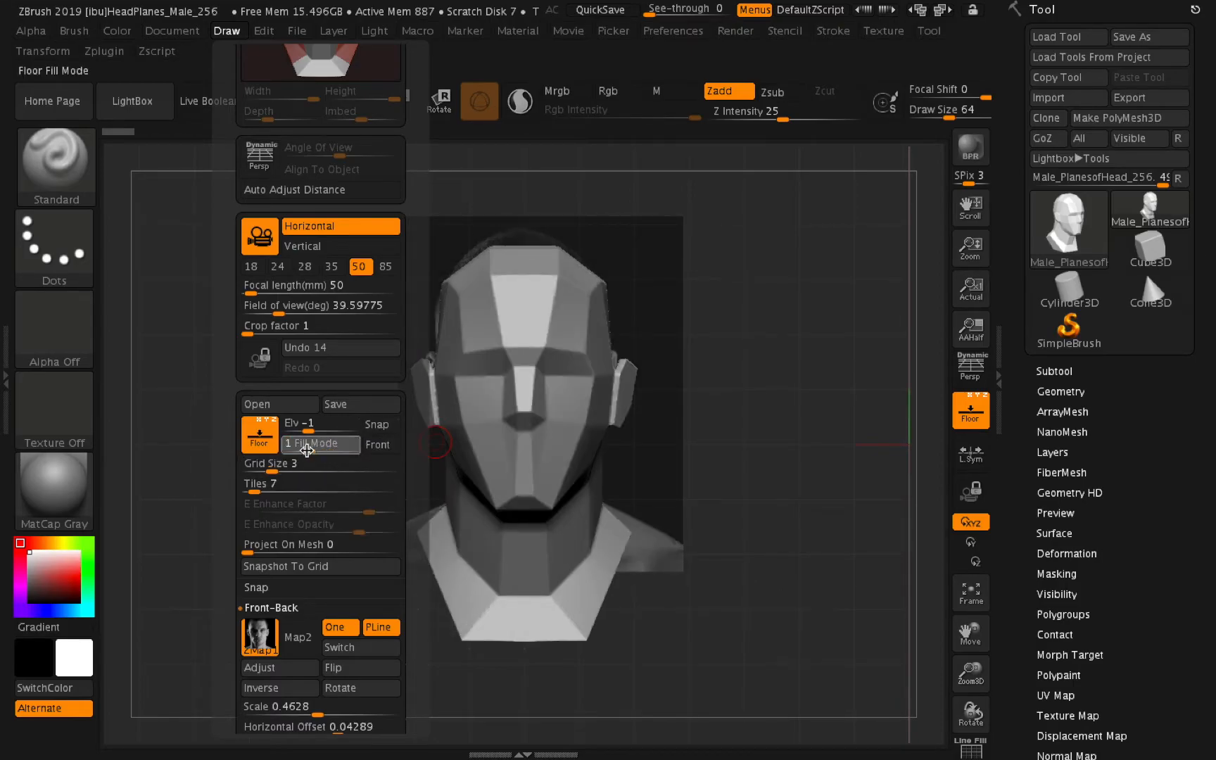
{"action": "left_click_drag", "start_coordinate": [303, 450], "coordinate": [289, 445]}
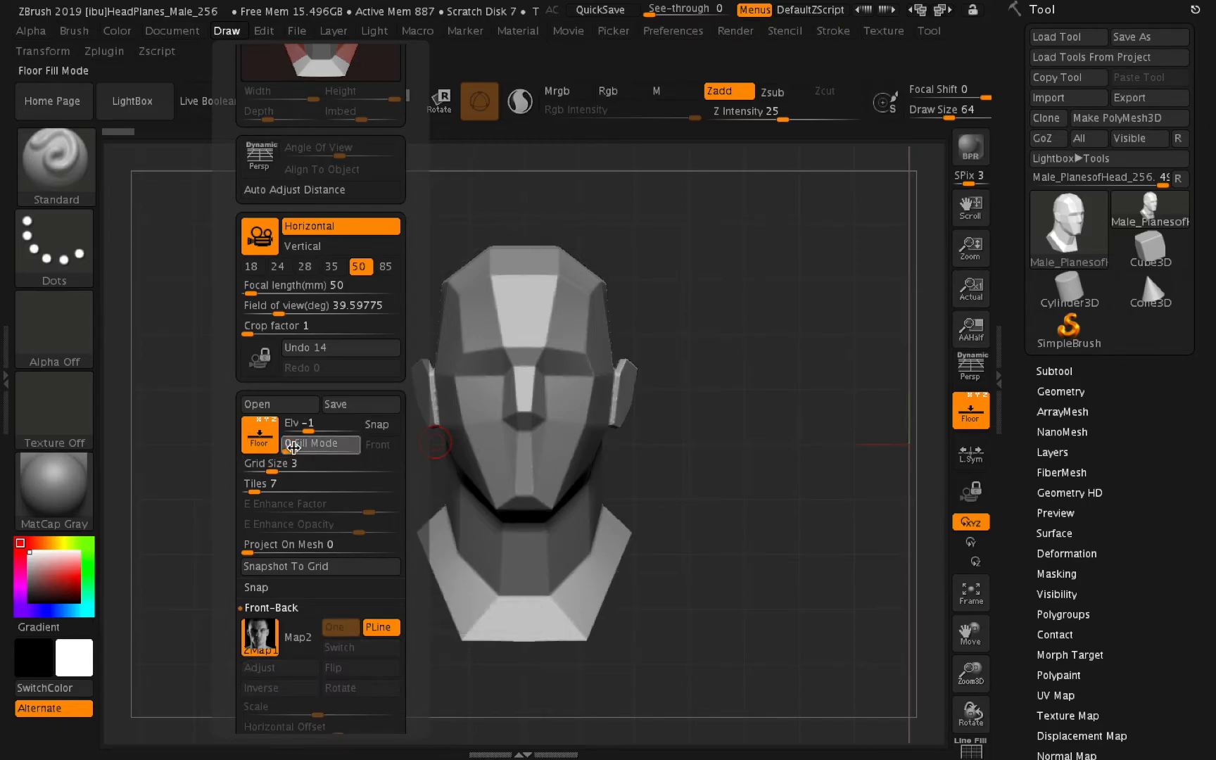
{"action": "mouse_move", "coordinate": [304, 449]}
{"action": "left_mouse_down"}
{"action": "mouse_move", "coordinate": [346, 451]}
{"action": "mouse_move", "coordinate": [305, 449]}
{"action": "left_mouse_up"}
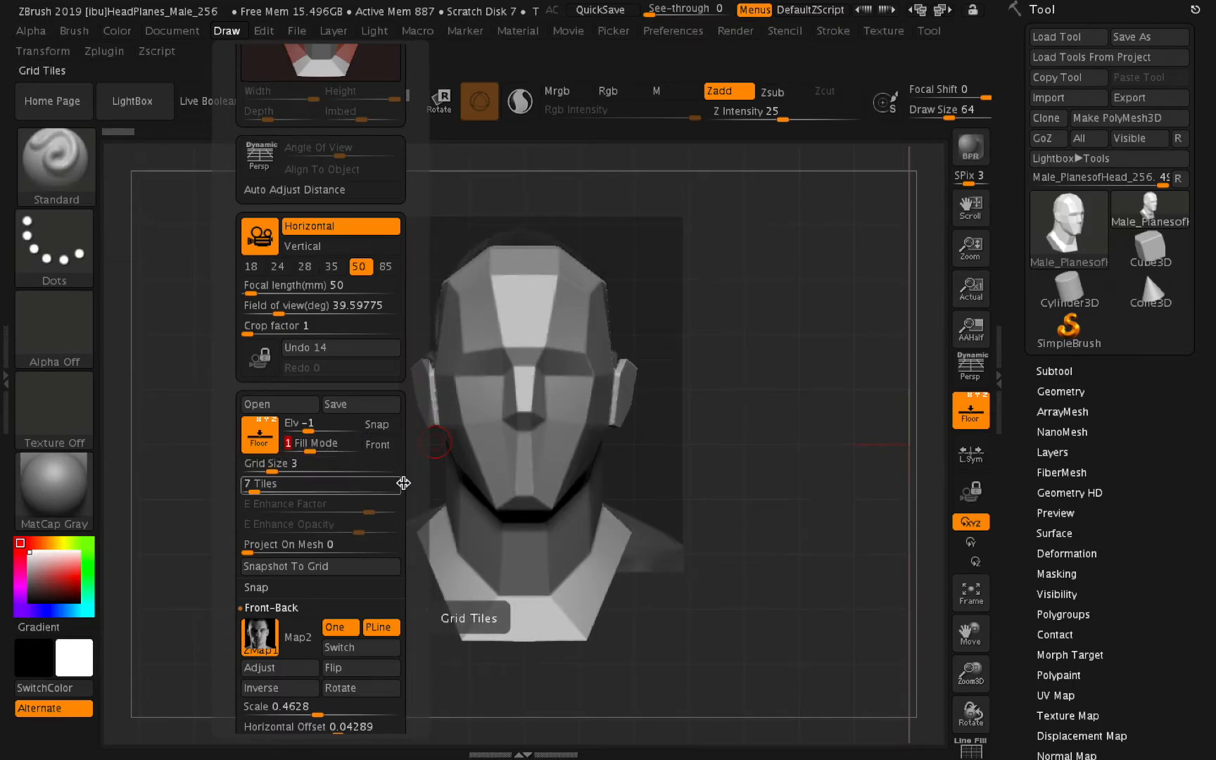
{"action": "scroll", "coordinate": [401, 422], "scroll_direction": "down", "scroll_amount": 5}
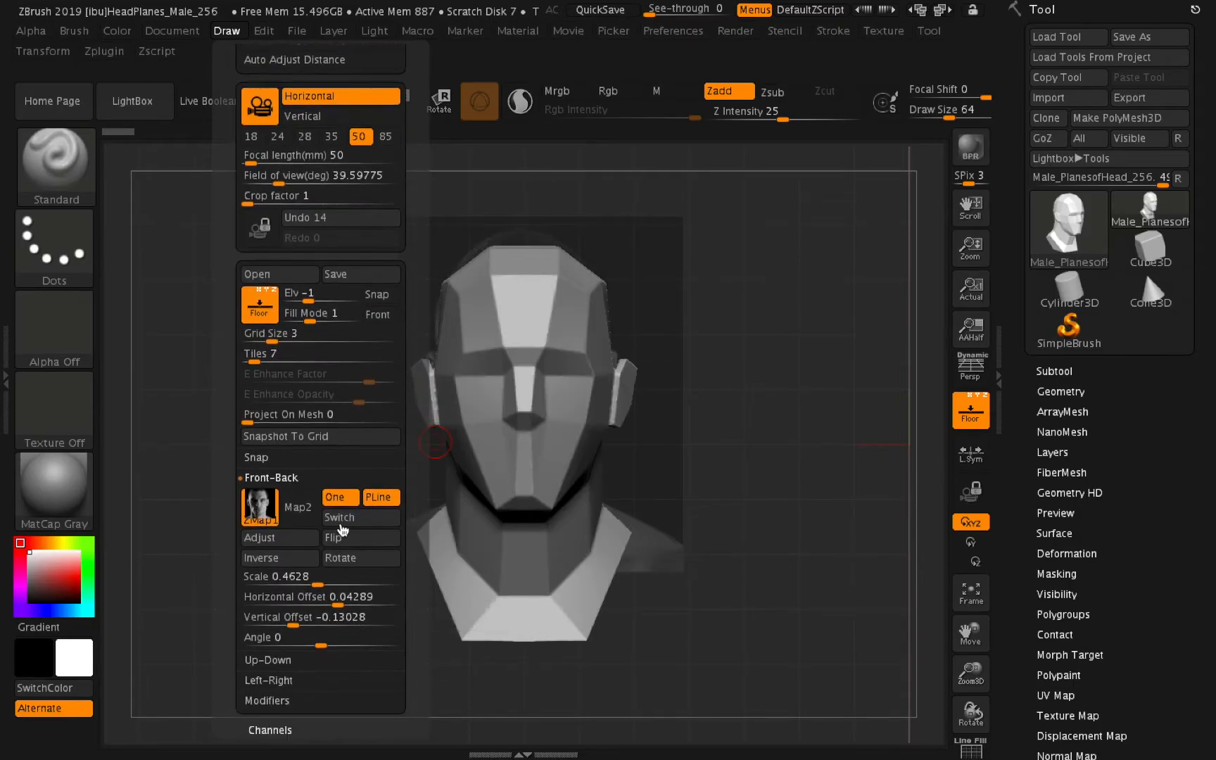
{"action": "left_click_drag", "start_coordinate": [312, 600], "coordinate": [338, 590]}
{"action": "left_click_drag", "start_coordinate": [310, 315], "coordinate": [359, 320]}
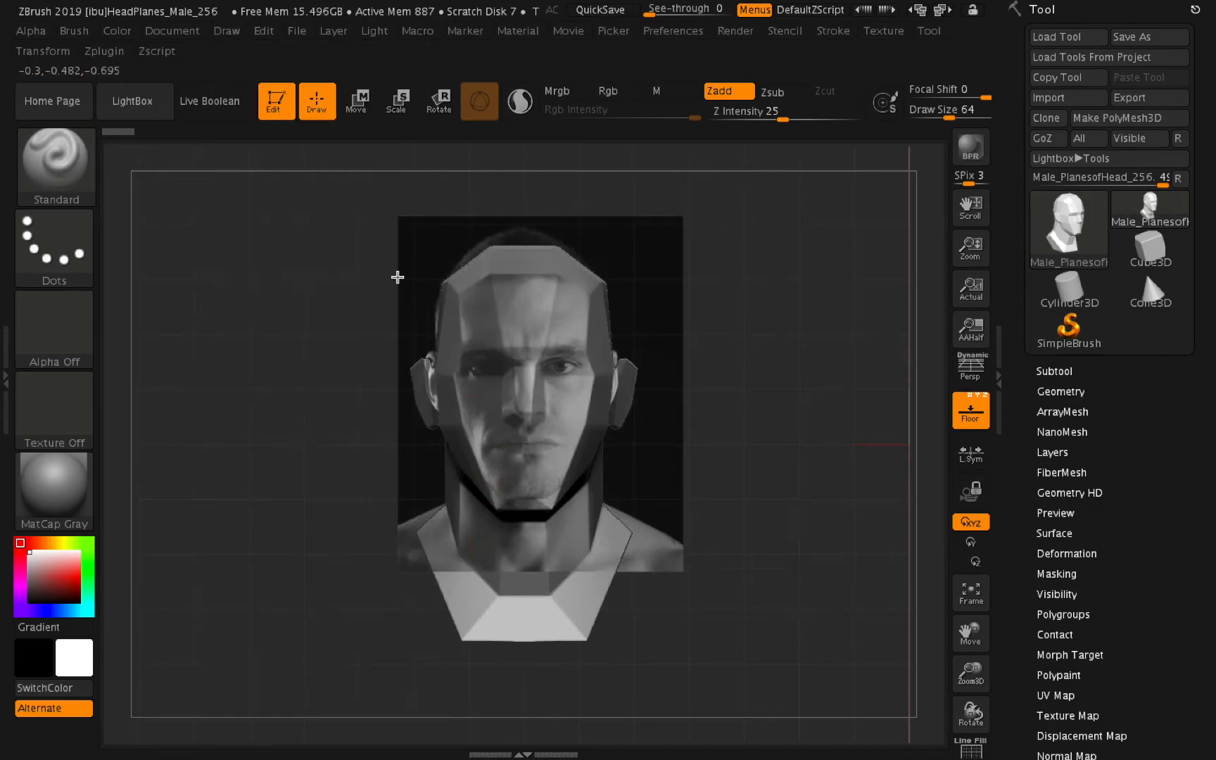
Load Profile.jpg as Map1 of the floor's Left-Right reference grid, with the head turned to its side view.
{"action": "left_click_drag", "start_coordinate": [971, 715], "coordinate": [1032, 718]}
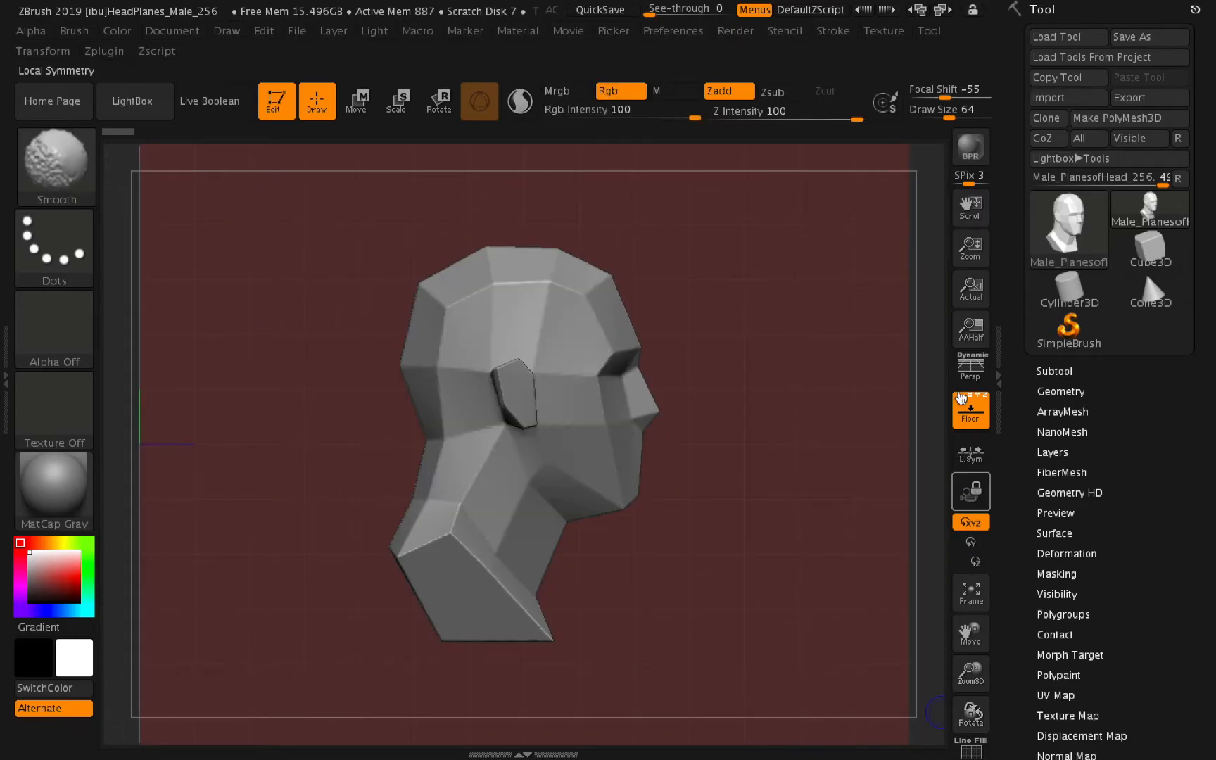
{"action": "left_click", "coordinate": [229, 31]}
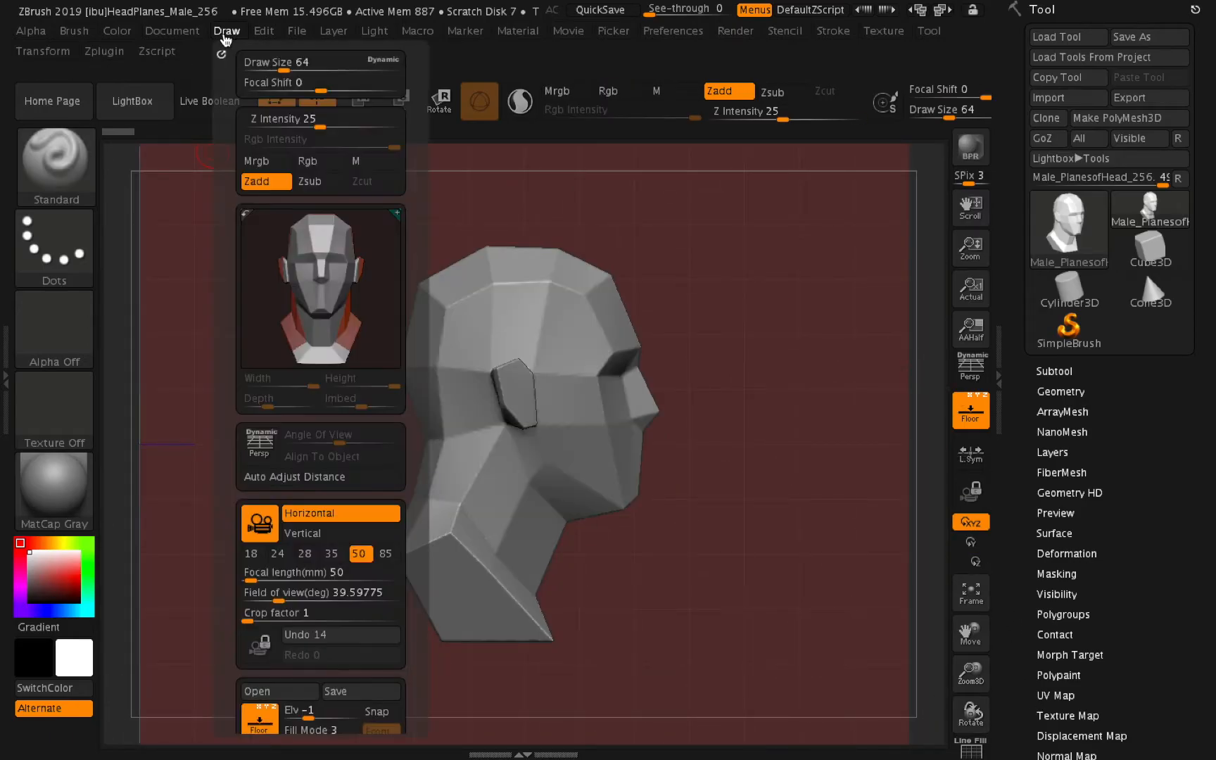
{"action": "scroll", "coordinate": [406, 298], "scroll_direction": "down", "scroll_amount": 5}
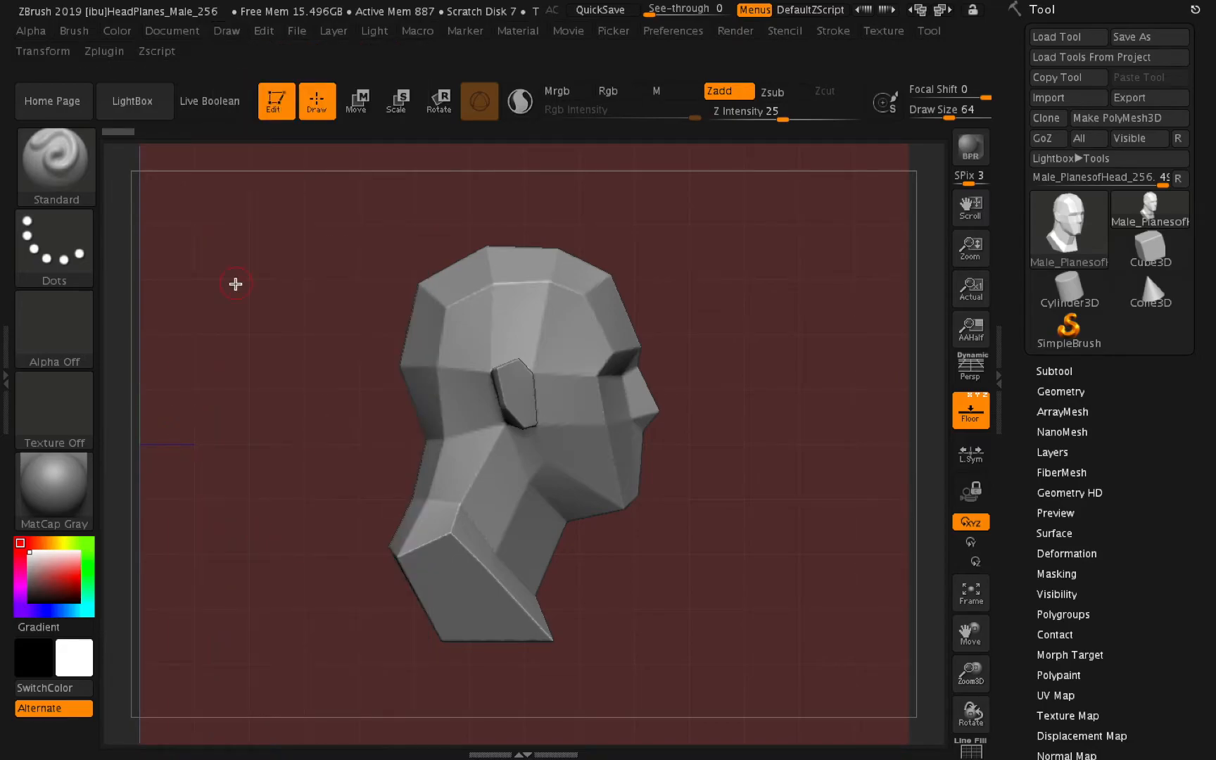
{"action": "left_click", "coordinate": [231, 31]}
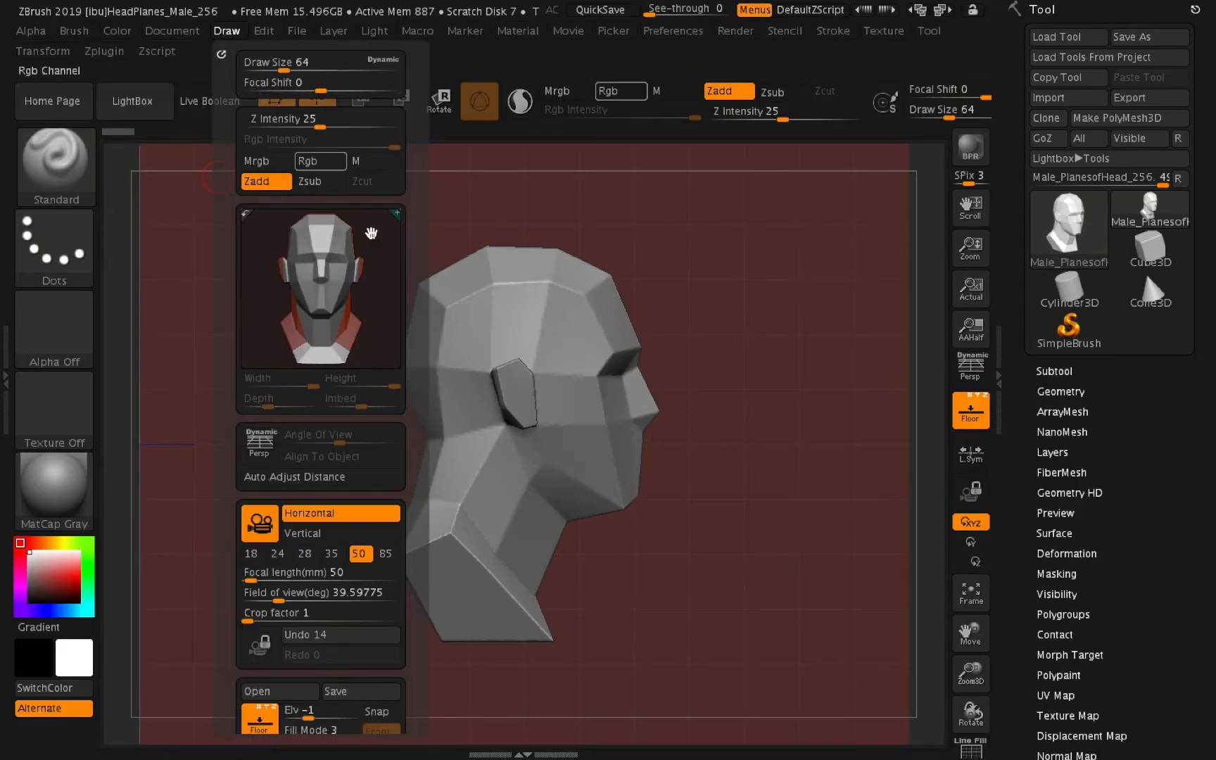
{"action": "scroll", "coordinate": [413, 239], "scroll_direction": "down", "scroll_amount": 6}
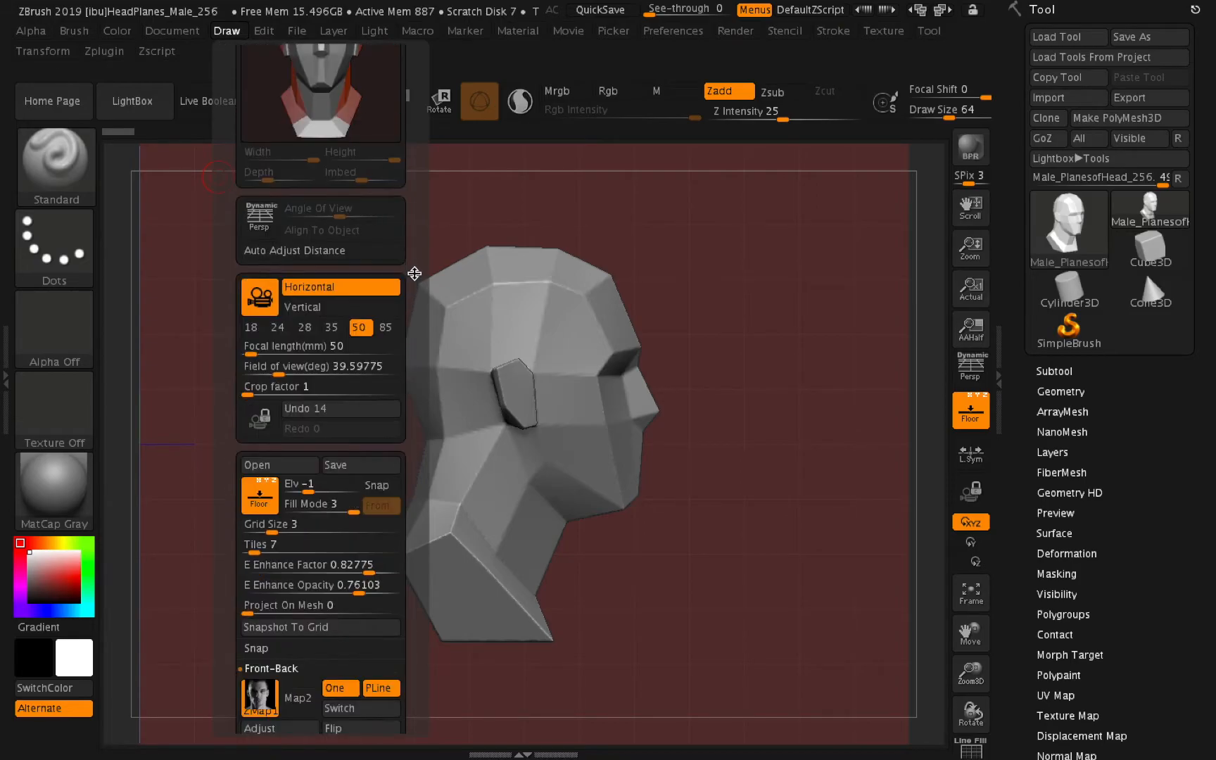
{"action": "scroll", "coordinate": [416, 234], "scroll_direction": "down", "scroll_amount": 1}
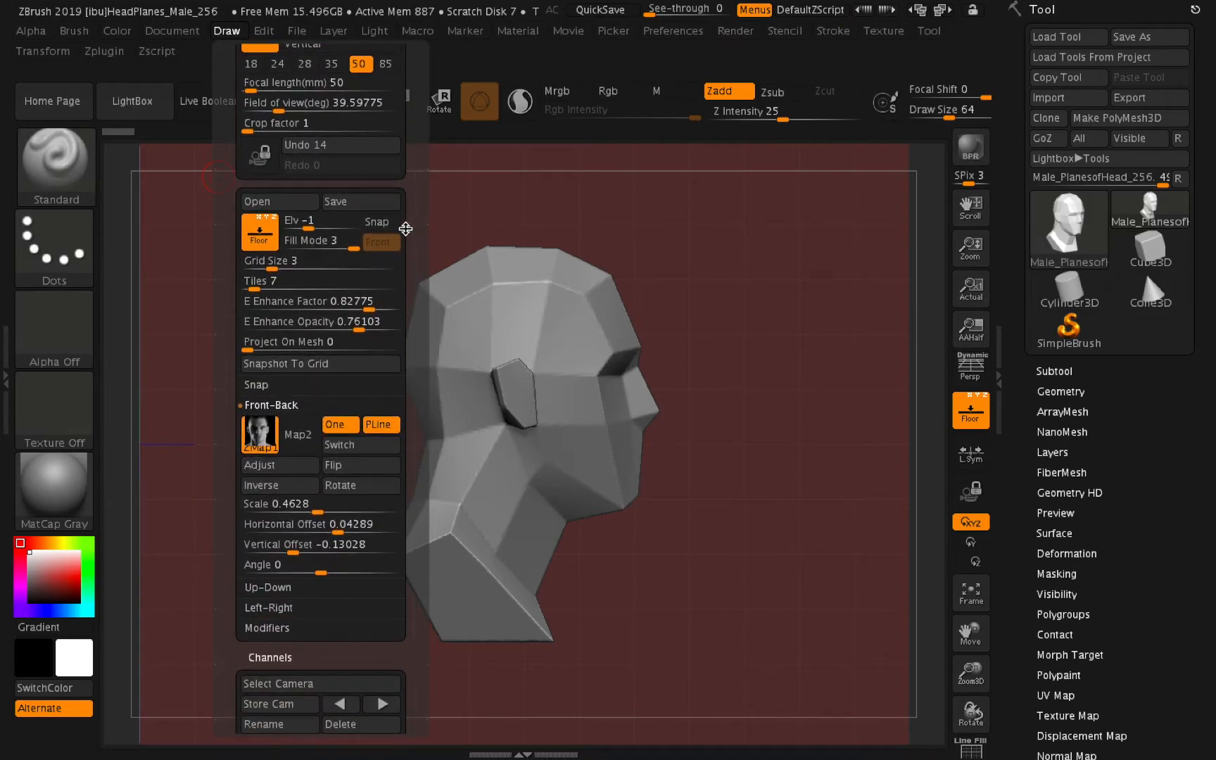
{"action": "left_click", "coordinate": [279, 608]}
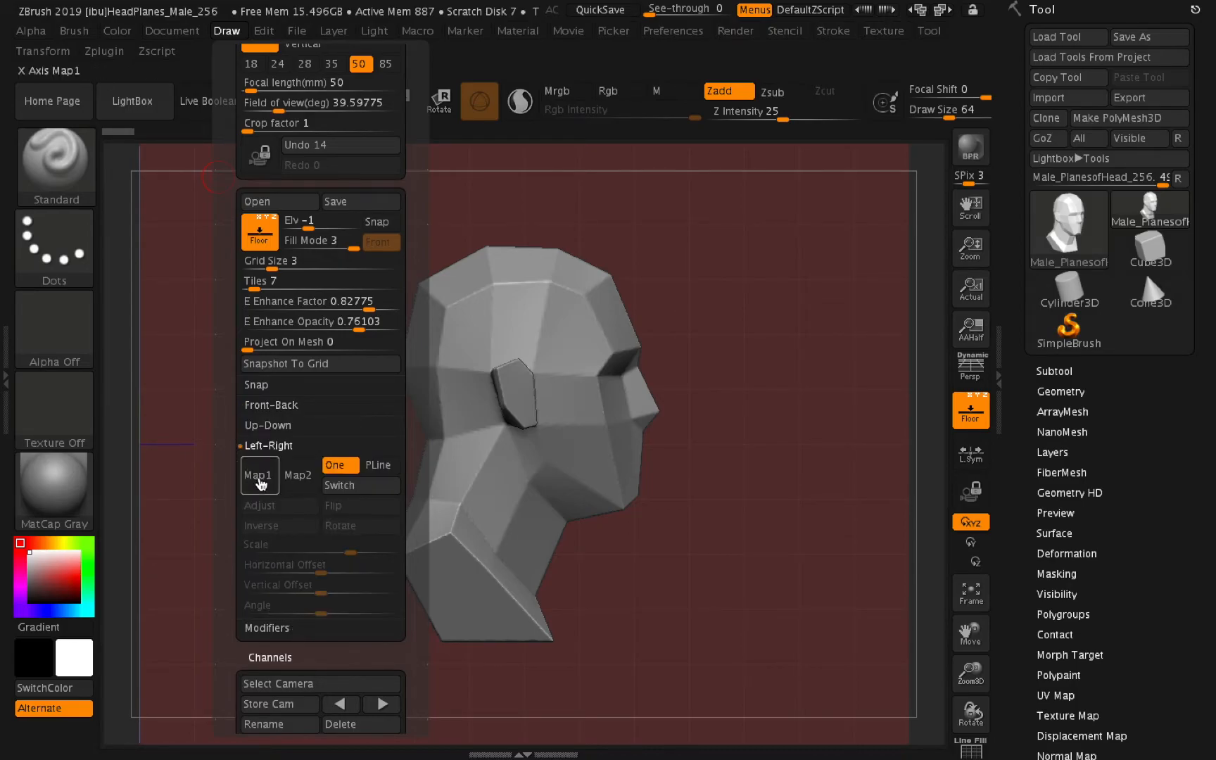
{"action": "left_click", "coordinate": [284, 483]}
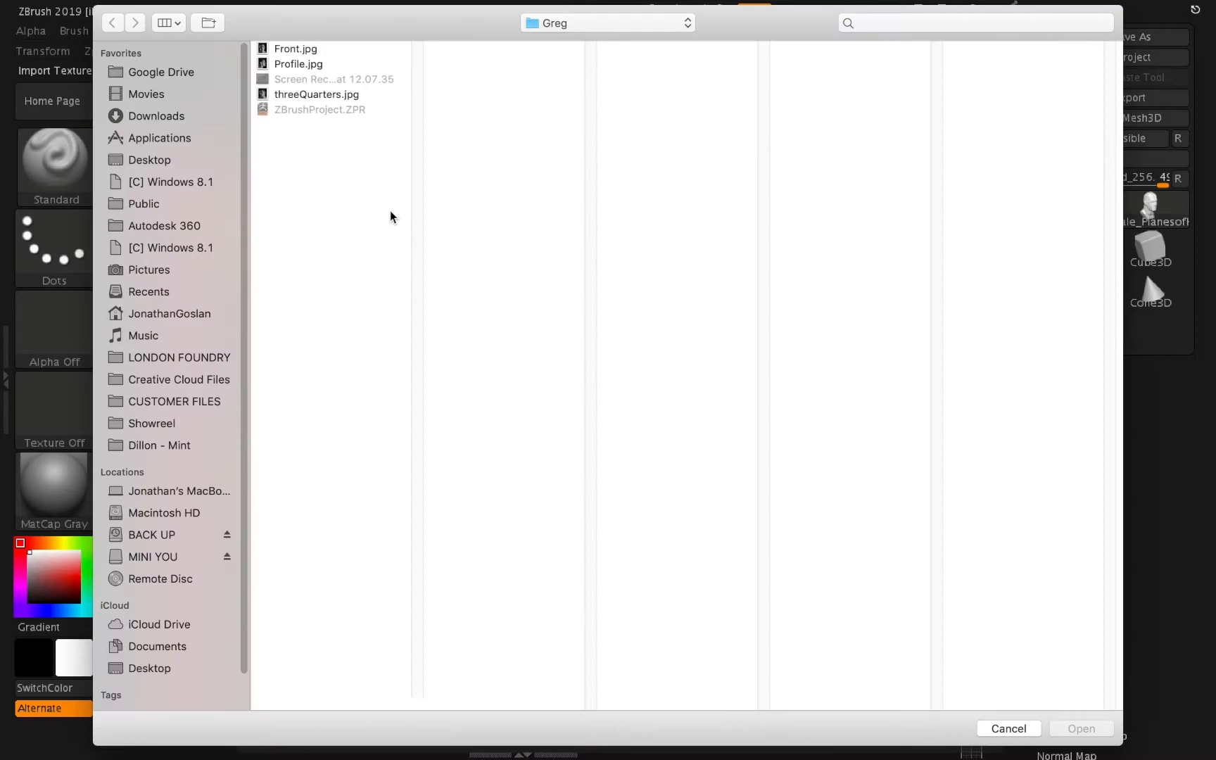
{"action": "left_click", "coordinate": [296, 64]}
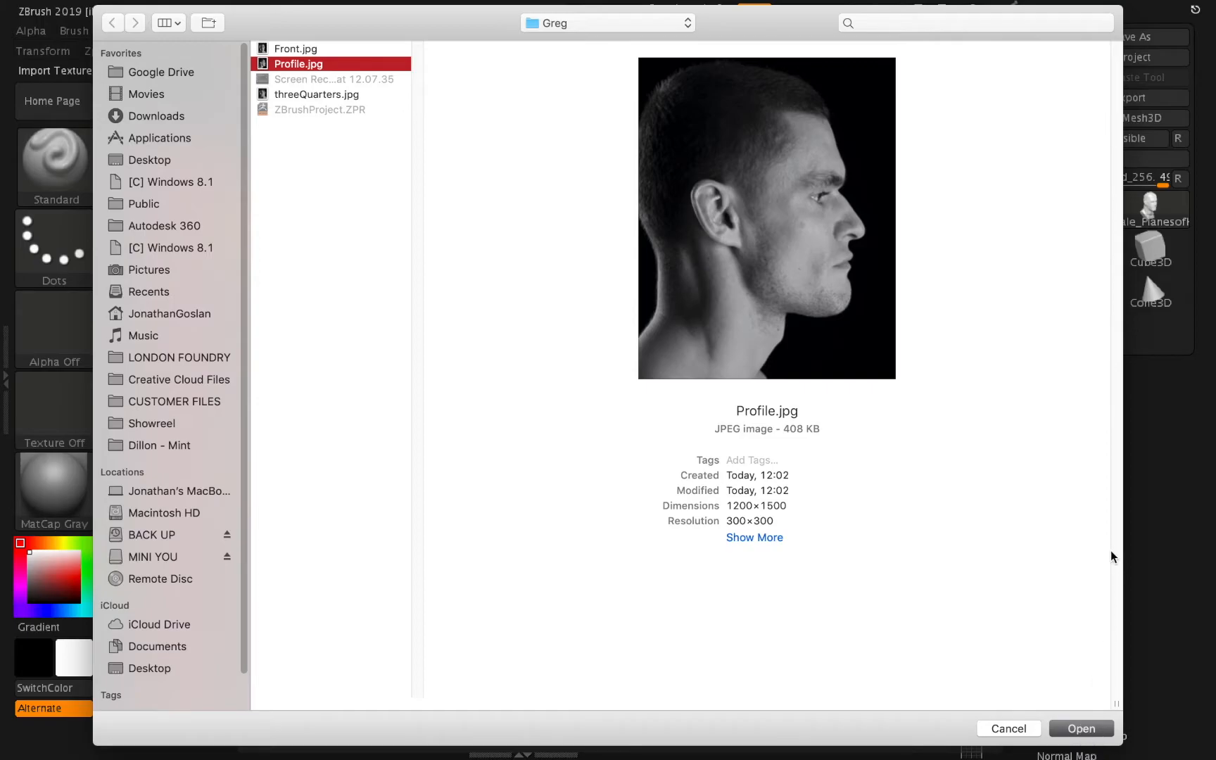
{"action": "key", "text": "Return"}
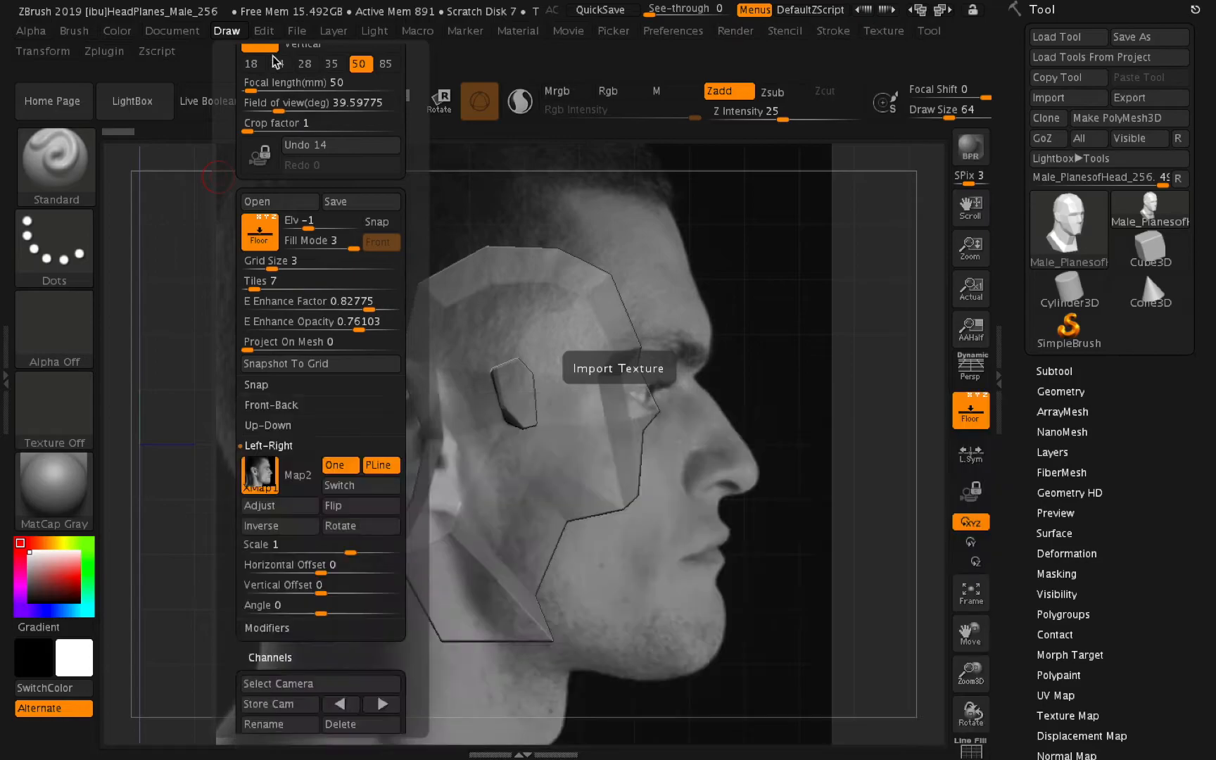
{"action": "scroll", "coordinate": [318, 257], "scroll_direction": "up", "scroll_amount": 5}
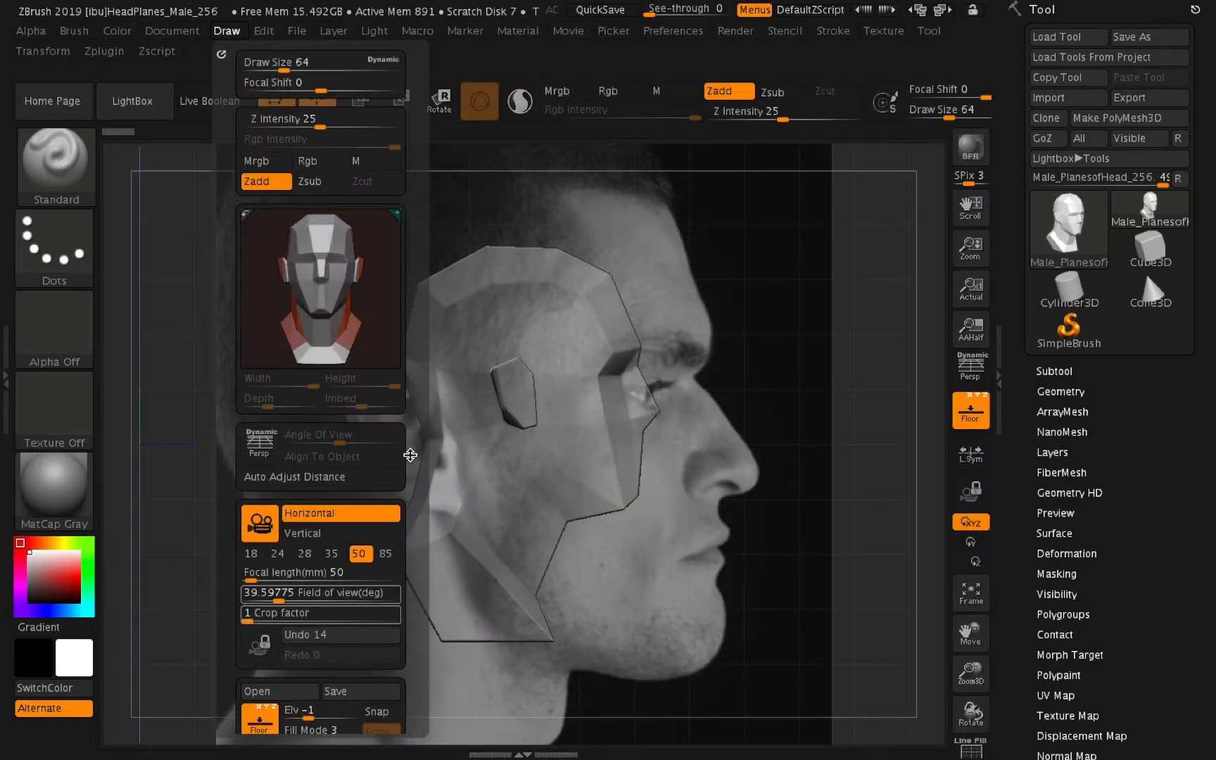
{"action": "scroll", "coordinate": [401, 394], "scroll_direction": "down", "scroll_amount": 5}
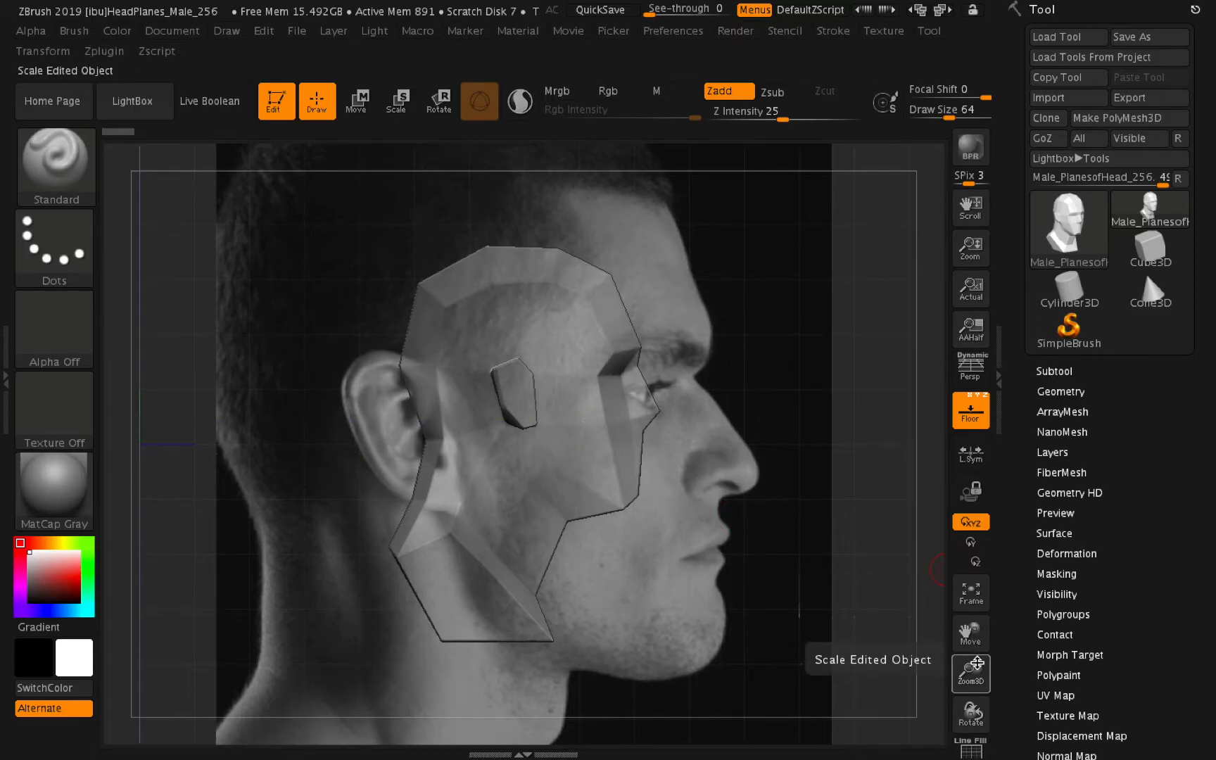
Return to the front view and reimport Front.jpg as Map1 of the floor's Front-Back reference grid.
{"action": "left_click_drag", "start_coordinate": [954, 722], "coordinate": [1000, 712]}
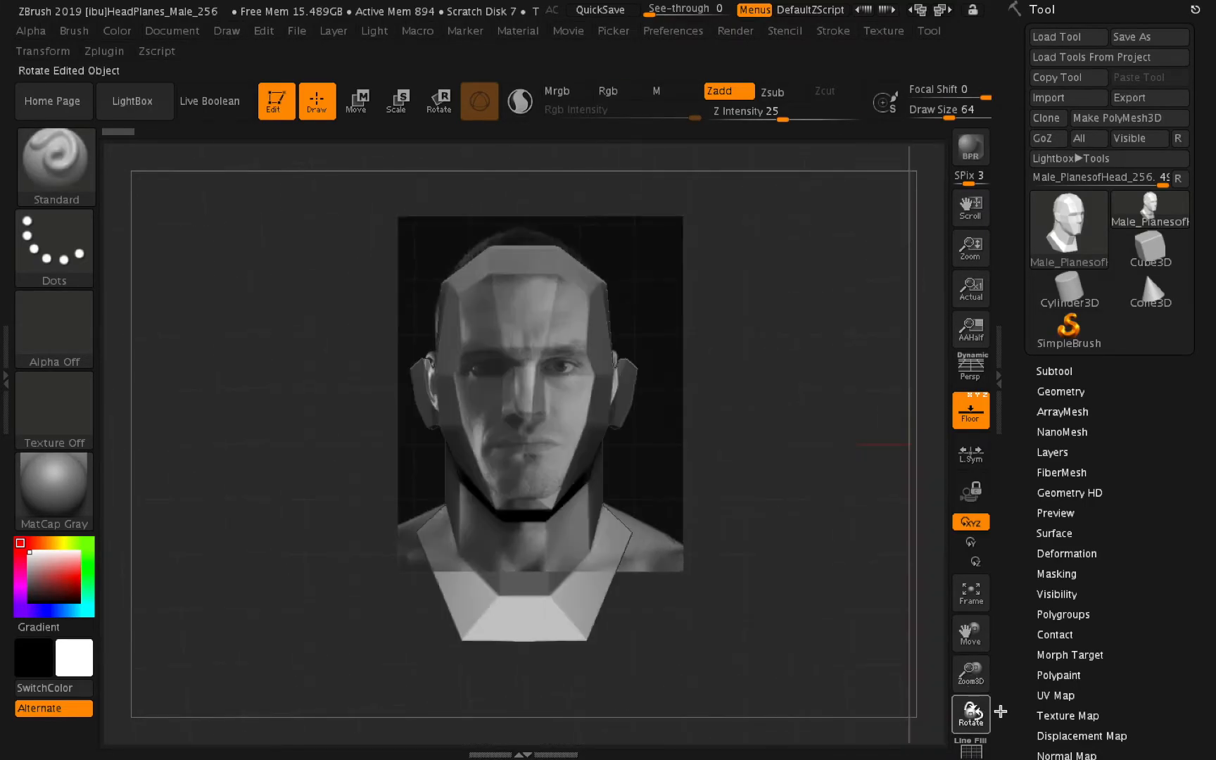
{"action": "left_click", "coordinate": [227, 30]}
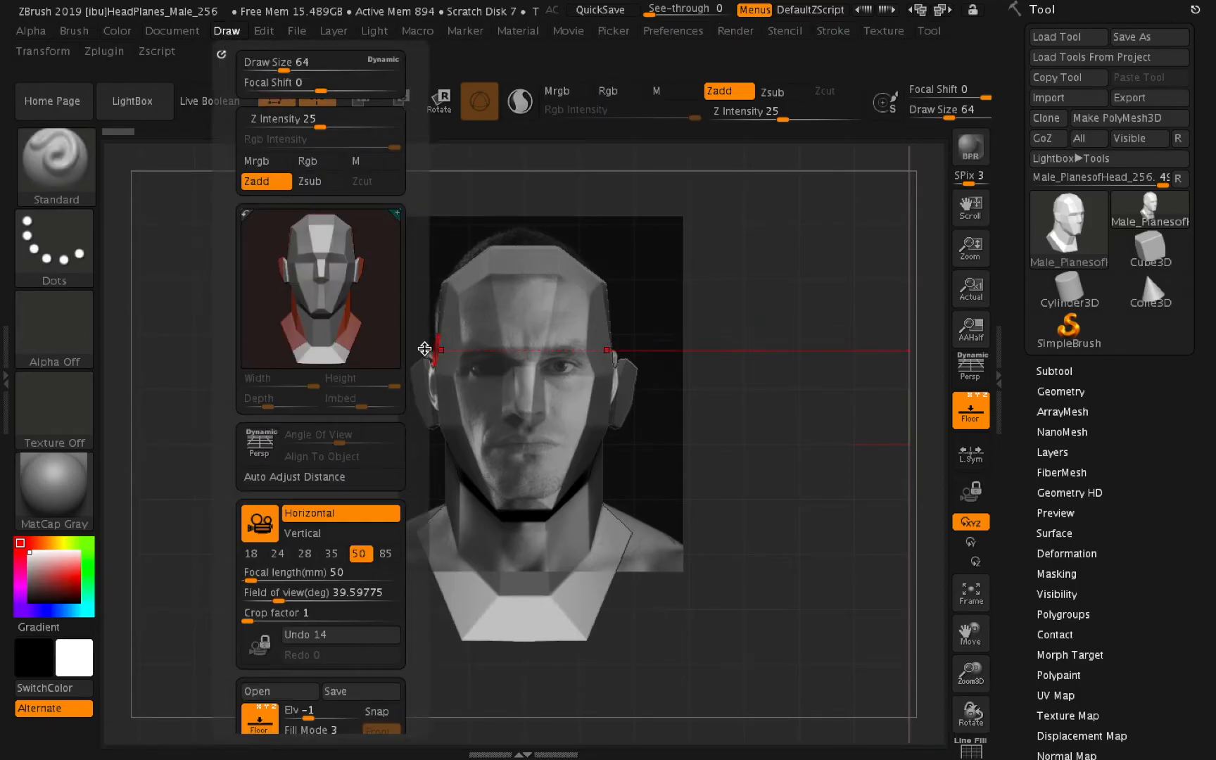
{"action": "scroll", "coordinate": [359, 244], "scroll_direction": "down", "scroll_amount": 10}
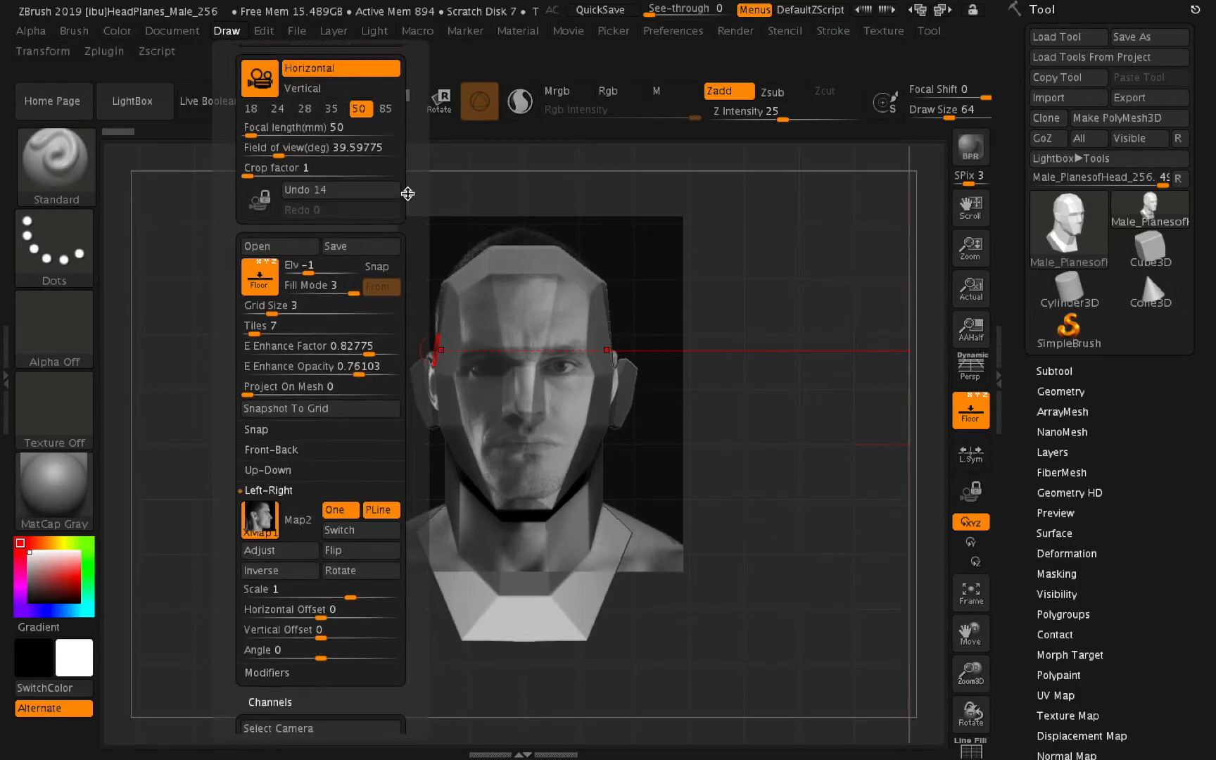
{"action": "left_click", "coordinate": [262, 441]}
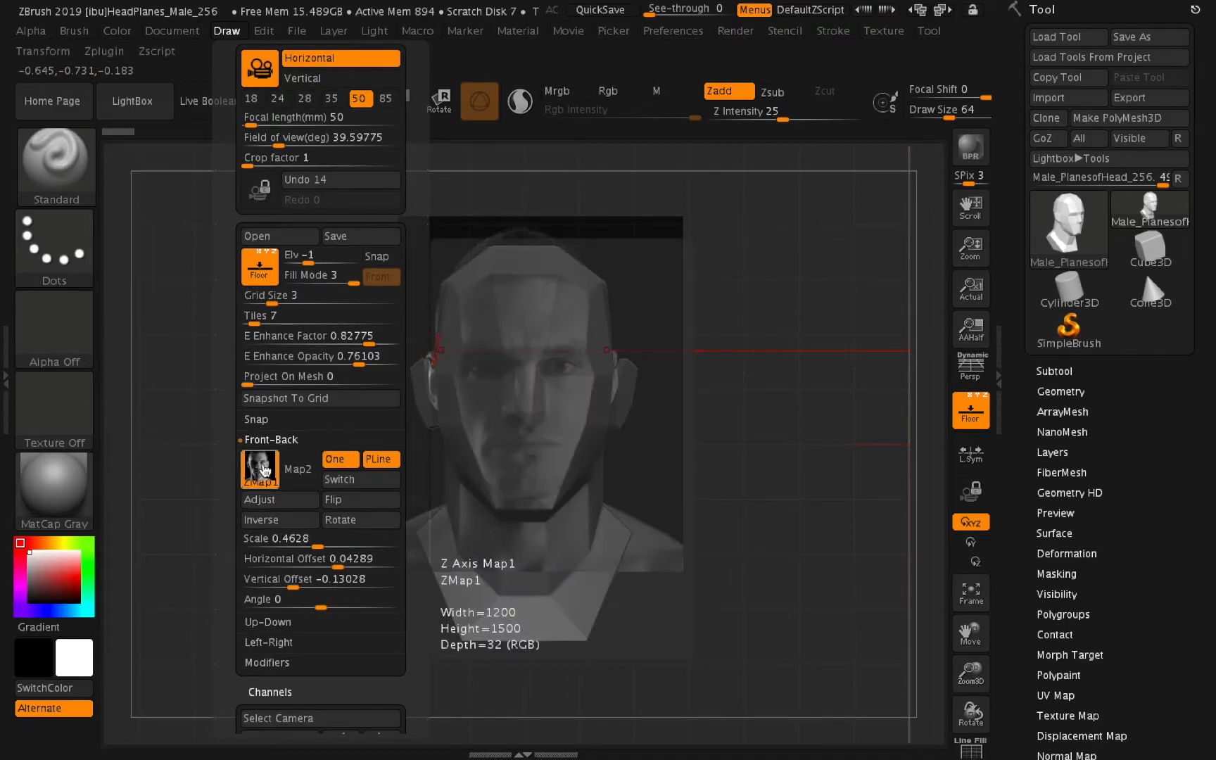
{"action": "left_click", "coordinate": [262, 469]}
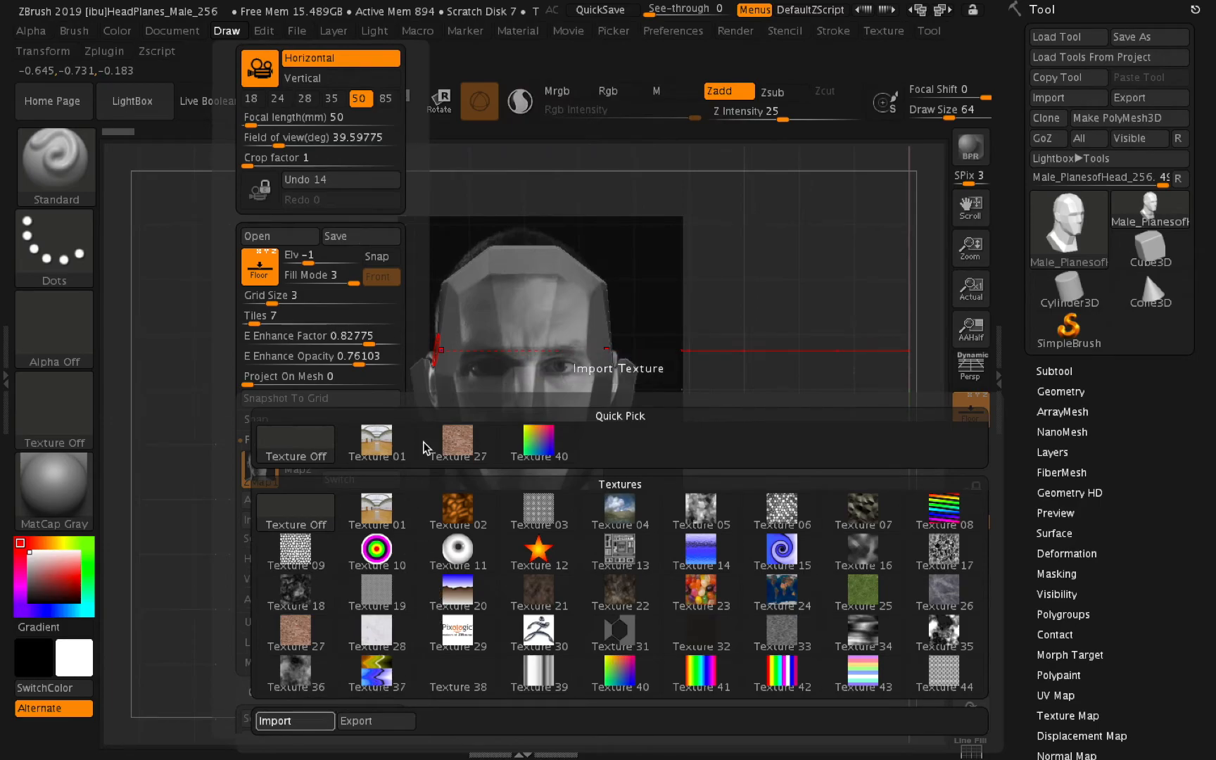
{"action": "left_click", "coordinate": [294, 721]}
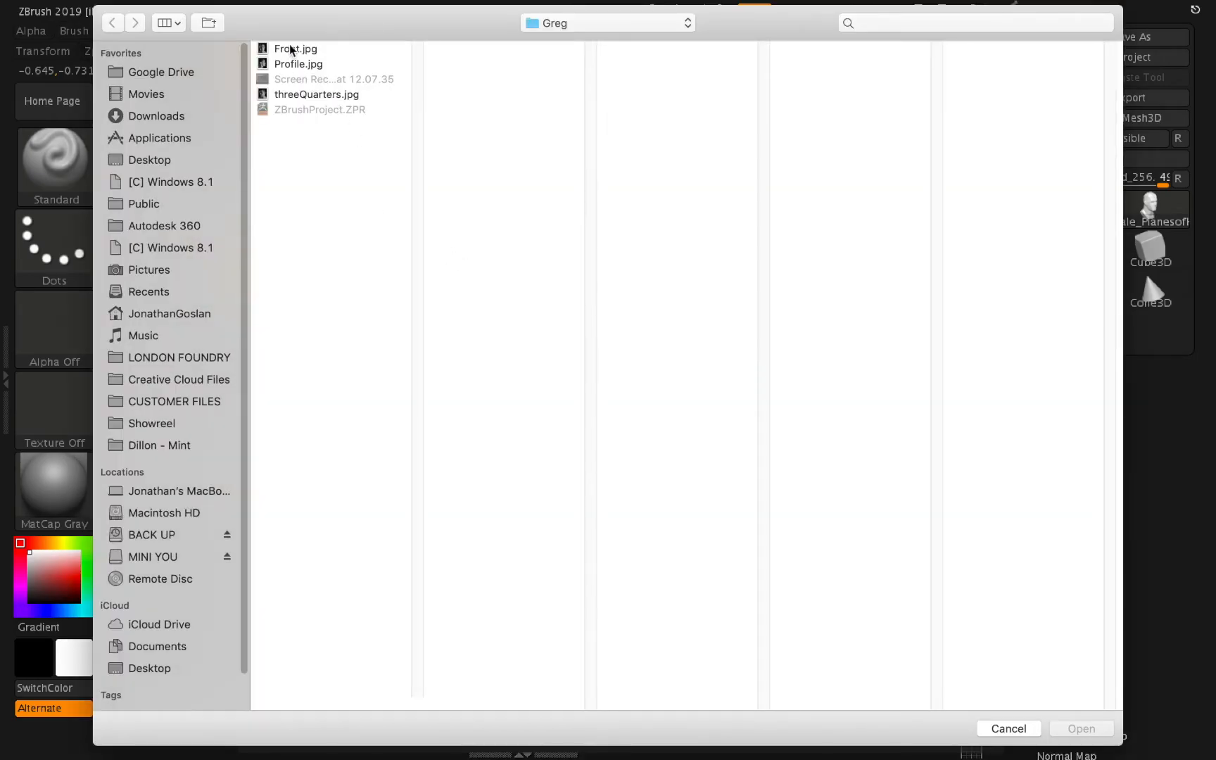
{"action": "left_click", "coordinate": [308, 51]}
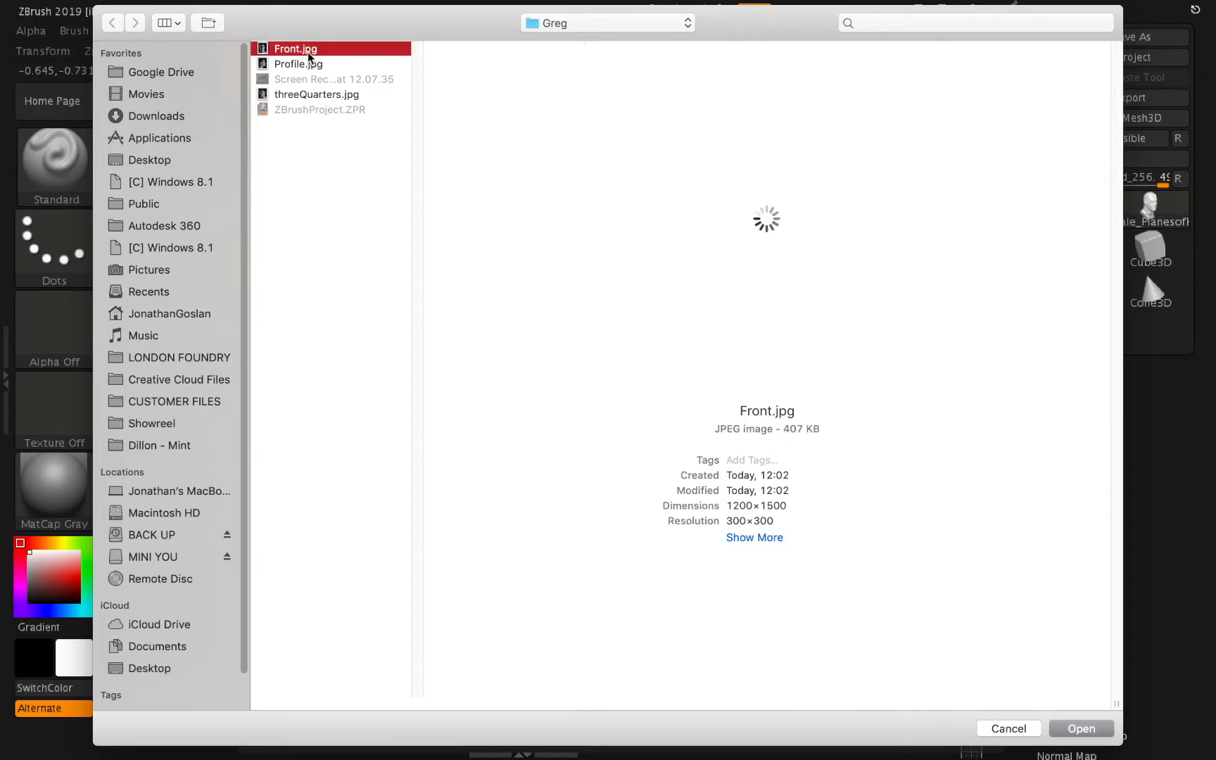
{"action": "left_click", "coordinate": [1073, 736]}
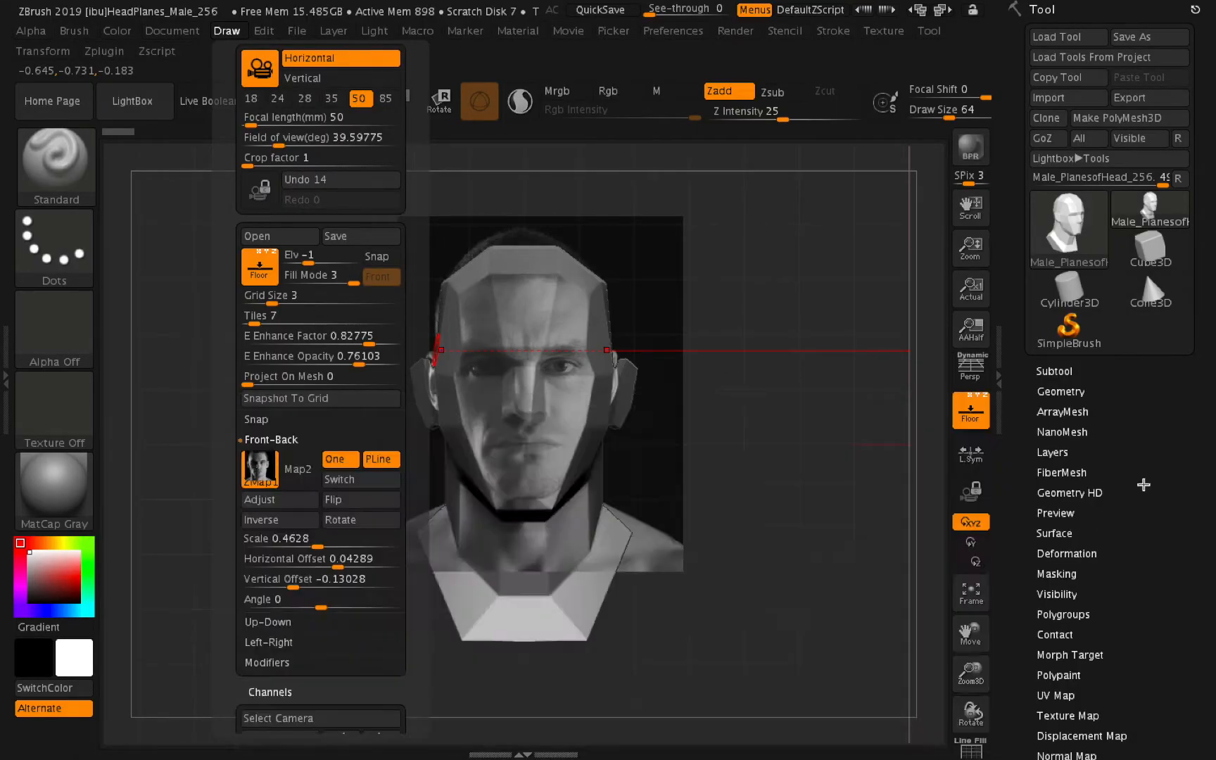
Set the Front-Back reference image's scale to 1.
{"action": "left_click", "coordinate": [970, 597]}
{"action": "left_click_drag", "start_coordinate": [971, 674], "coordinate": [874, 659]}
{"action": "mouse_move", "coordinate": [971, 712]}
{"action": "left_mouse_down"}
{"action": "mouse_move", "coordinate": [999, 714]}
{"action": "mouse_move", "coordinate": [965, 715]}
{"action": "left_mouse_up"}
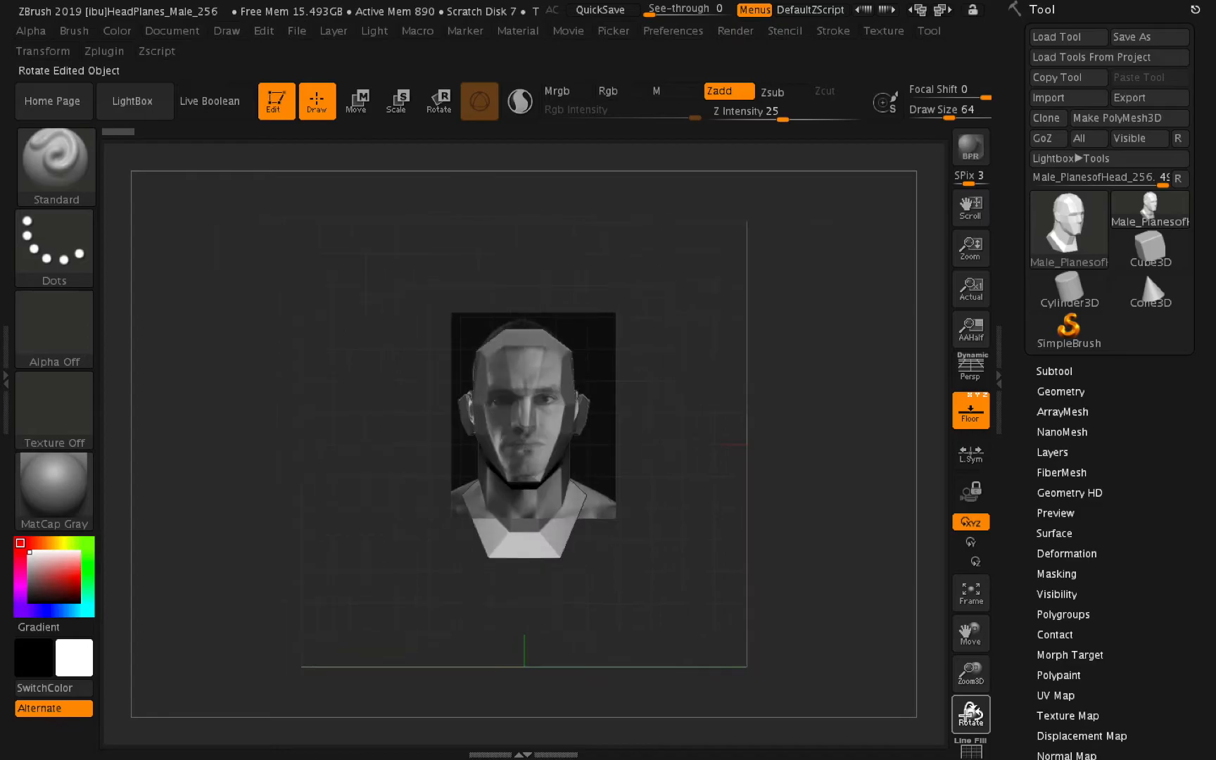
{"action": "left_click", "coordinate": [224, 30]}
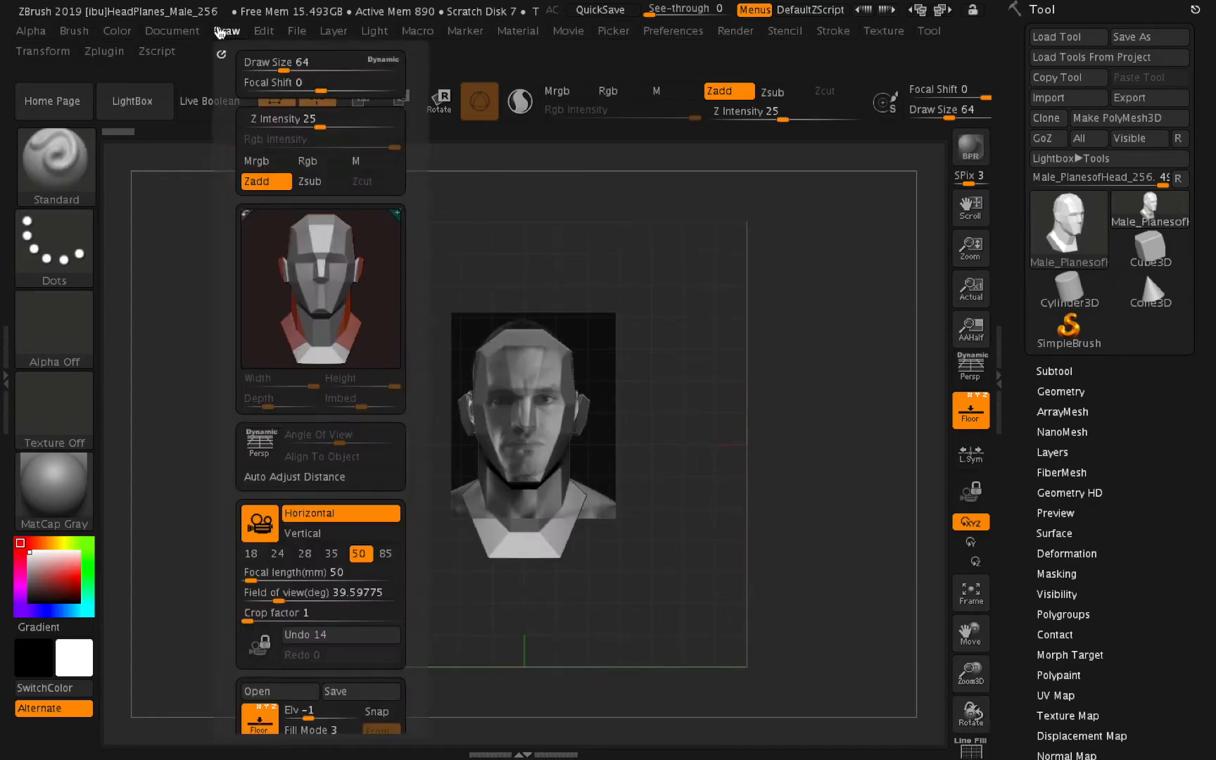
{"action": "left_click_drag", "start_coordinate": [423, 364], "coordinate": [411, 268]}
{"action": "scroll", "coordinate": [262, 442], "scroll_direction": "down", "scroll_amount": 8}
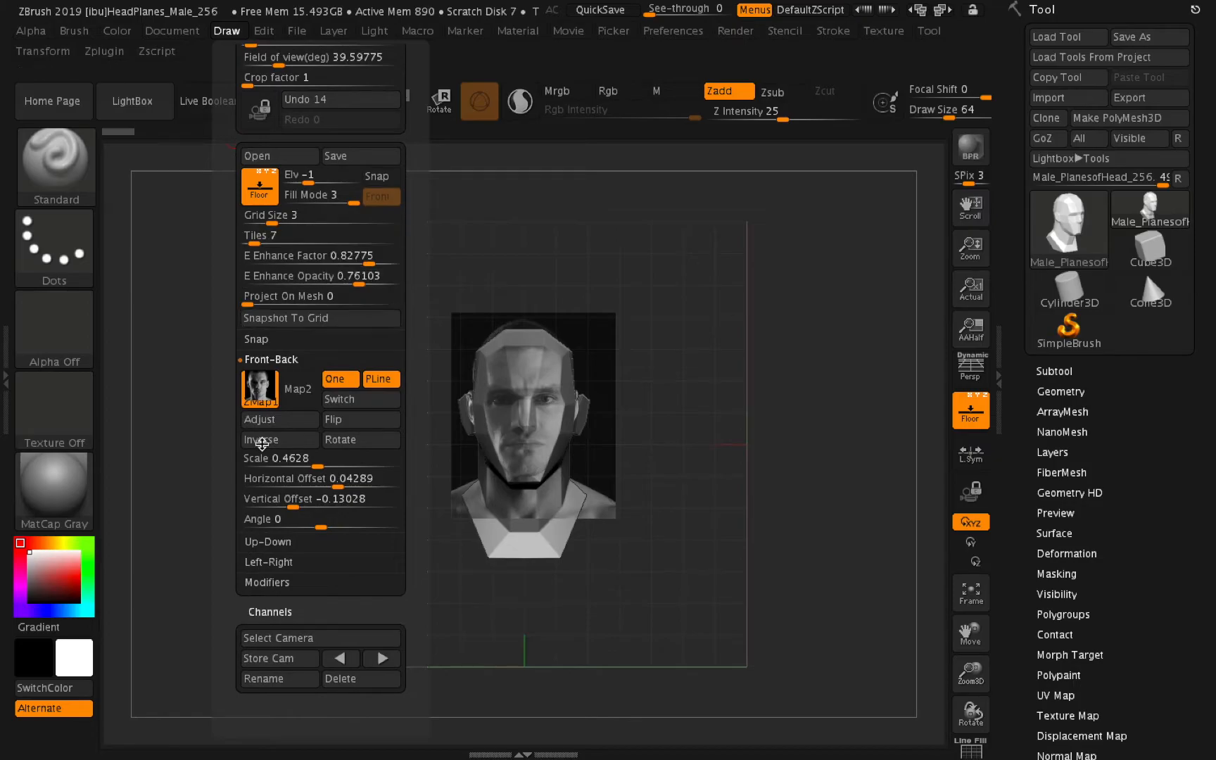
{"action": "left_click", "coordinate": [321, 458]}
{"action": "type", "text": "1"}
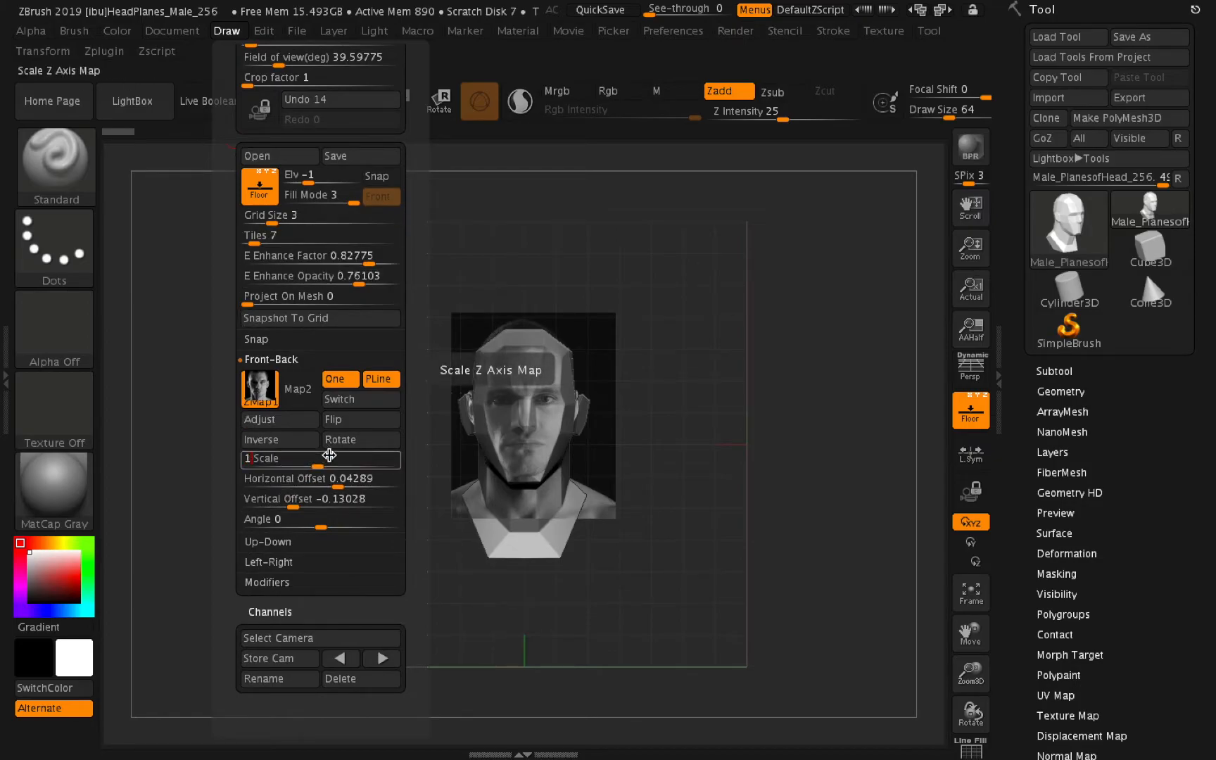
Reset the Front-Back reference image's vertical and horizontal offsets to 0.
{"action": "left_click", "coordinate": [336, 479]}
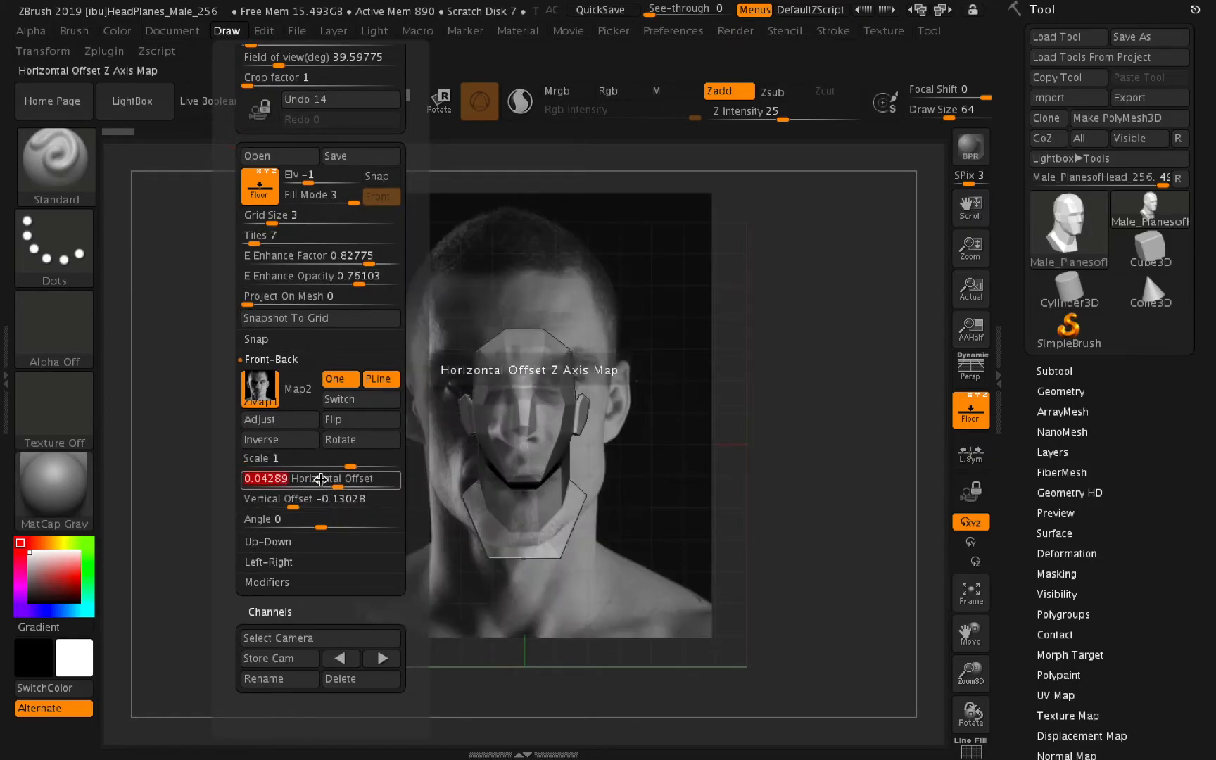
{"action": "type", "text": "0"}
{"action": "left_click", "coordinate": [298, 501]}
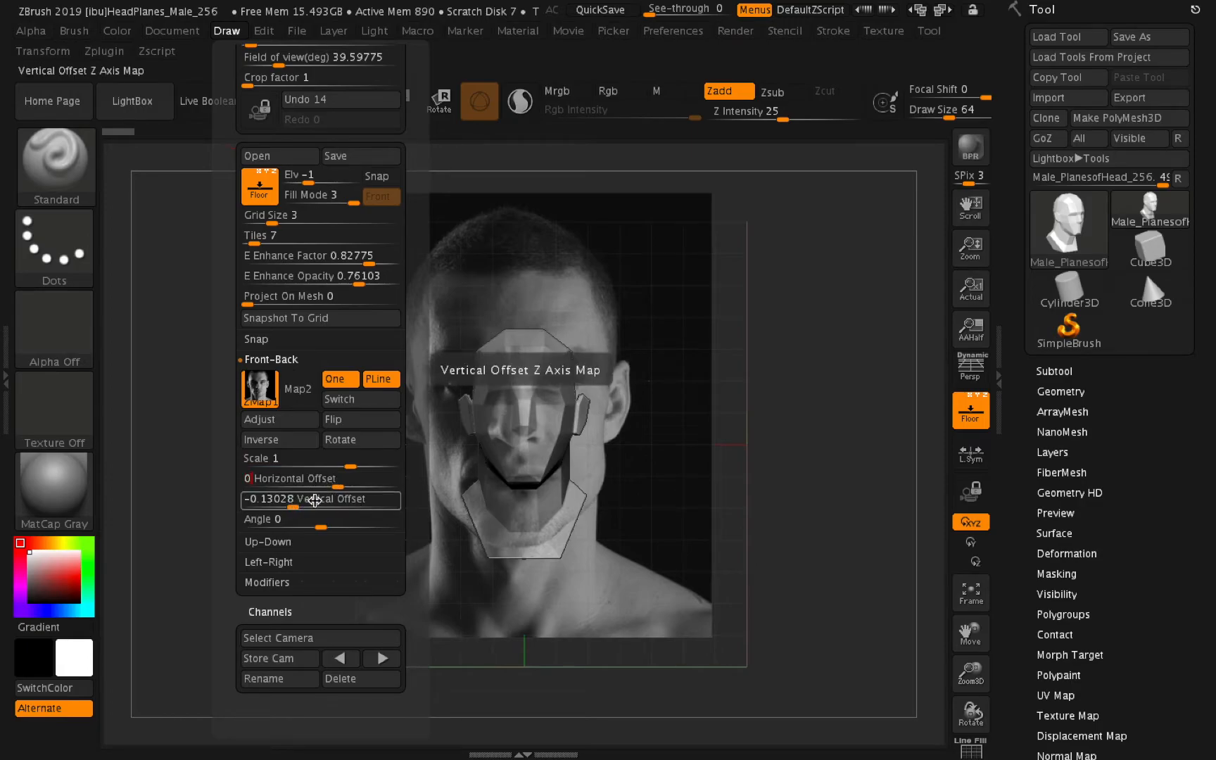
{"action": "type", "text": "0"}
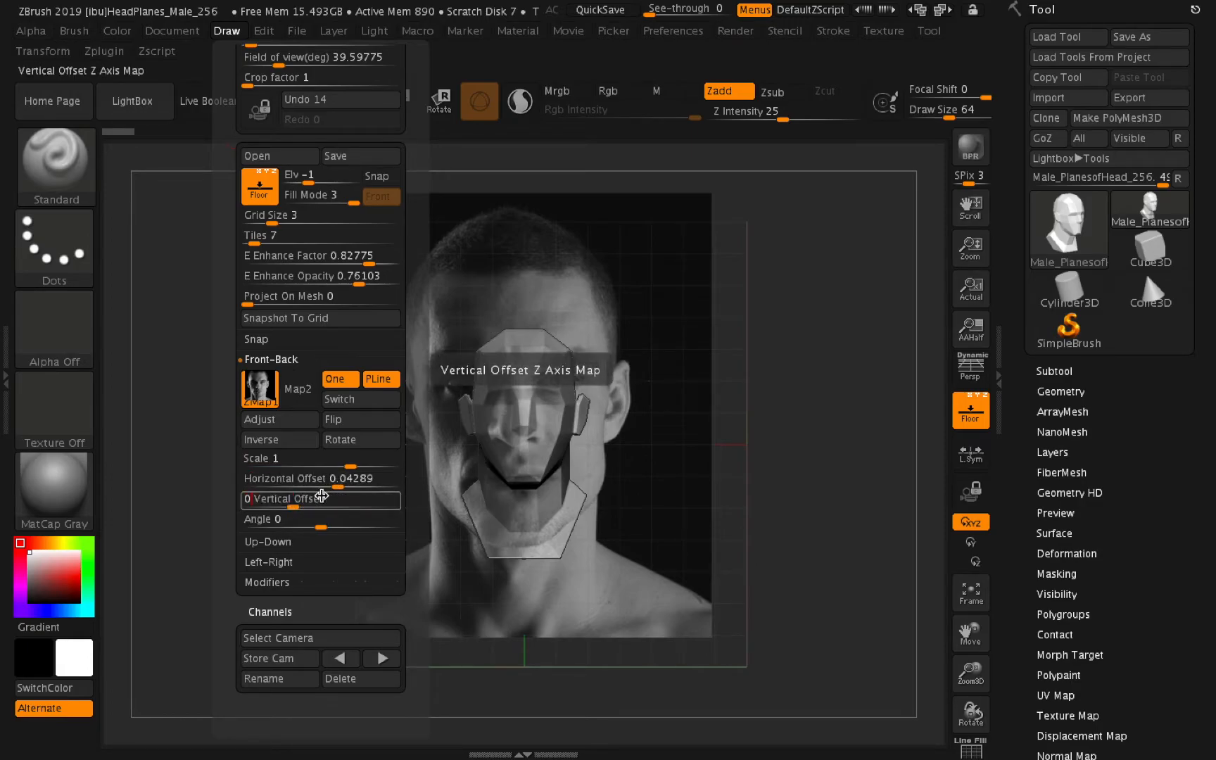
{"action": "key", "text": "Return"}
{"action": "left_click", "coordinate": [326, 479]}
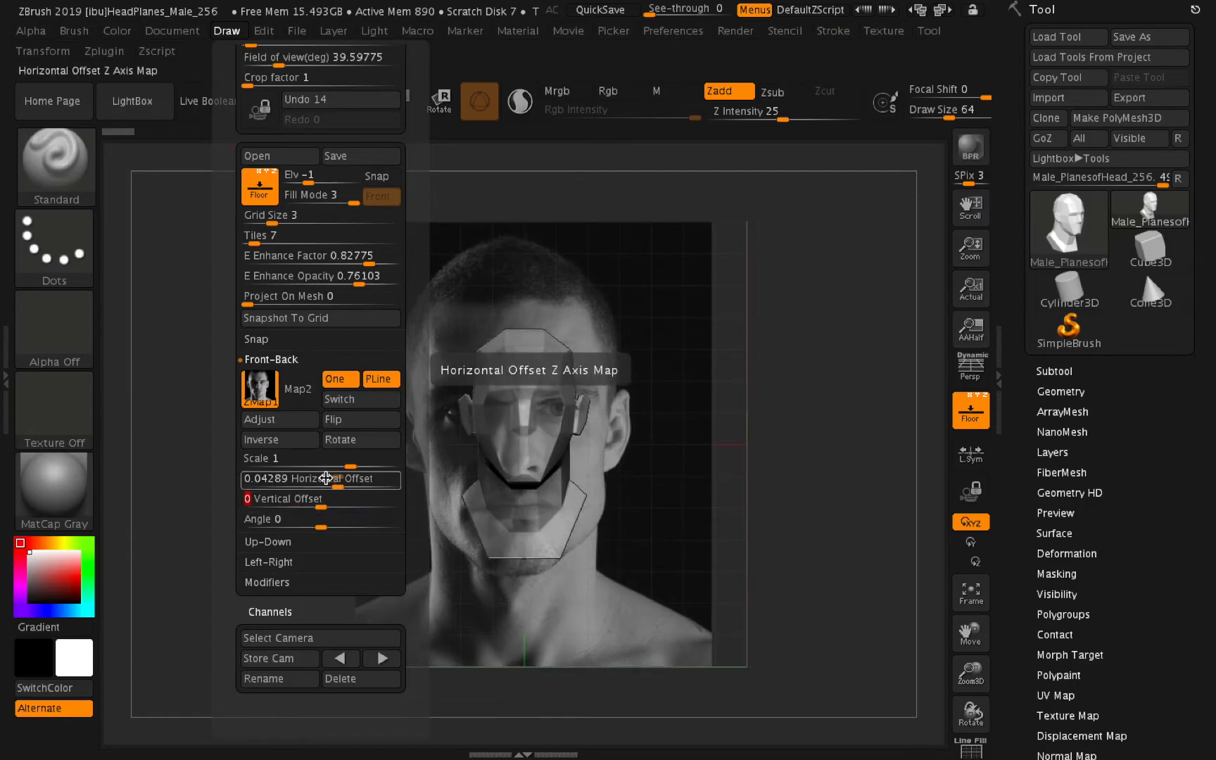
{"action": "type", "text": "0"}
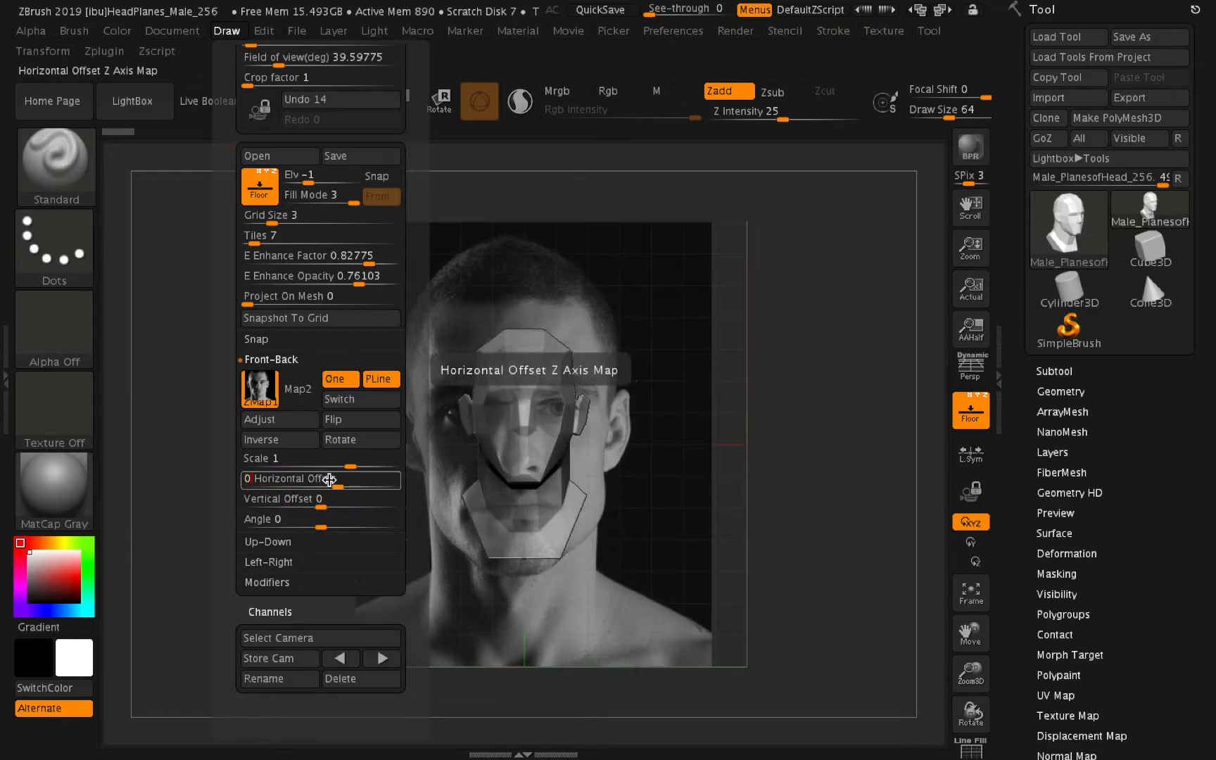
{"action": "key", "text": "Return"}
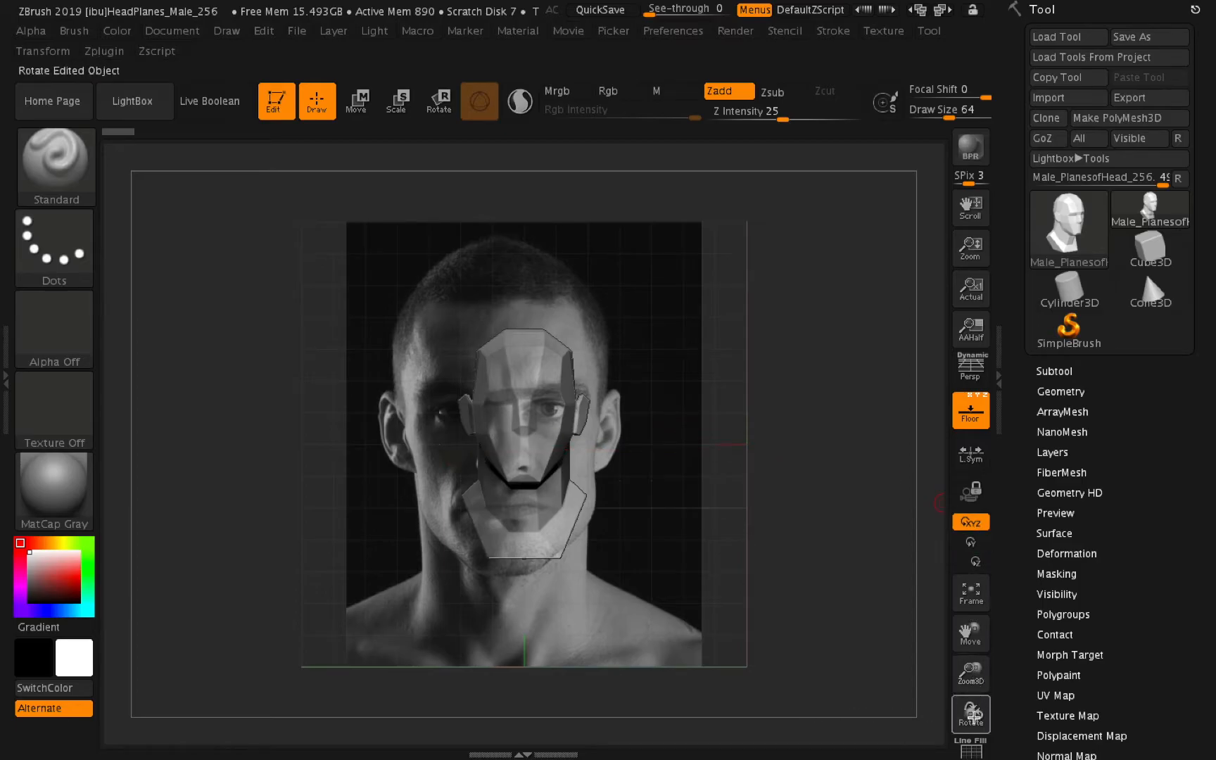
Set the Front-Back reference image's horizontal offset to about 0.084 so the face is centred on the head model.
{"action": "mouse_move", "coordinate": [984, 716]}
{"action": "left_mouse_down"}
{"action": "mouse_move", "coordinate": [970, 714]}
{"action": "mouse_move", "coordinate": [1015, 718]}
{"action": "mouse_move", "coordinate": [1018, 700]}
{"action": "mouse_move", "coordinate": [944, 715]}
{"action": "mouse_move", "coordinate": [988, 717]}
{"action": "mouse_move", "coordinate": [963, 714]}
{"action": "left_mouse_up"}
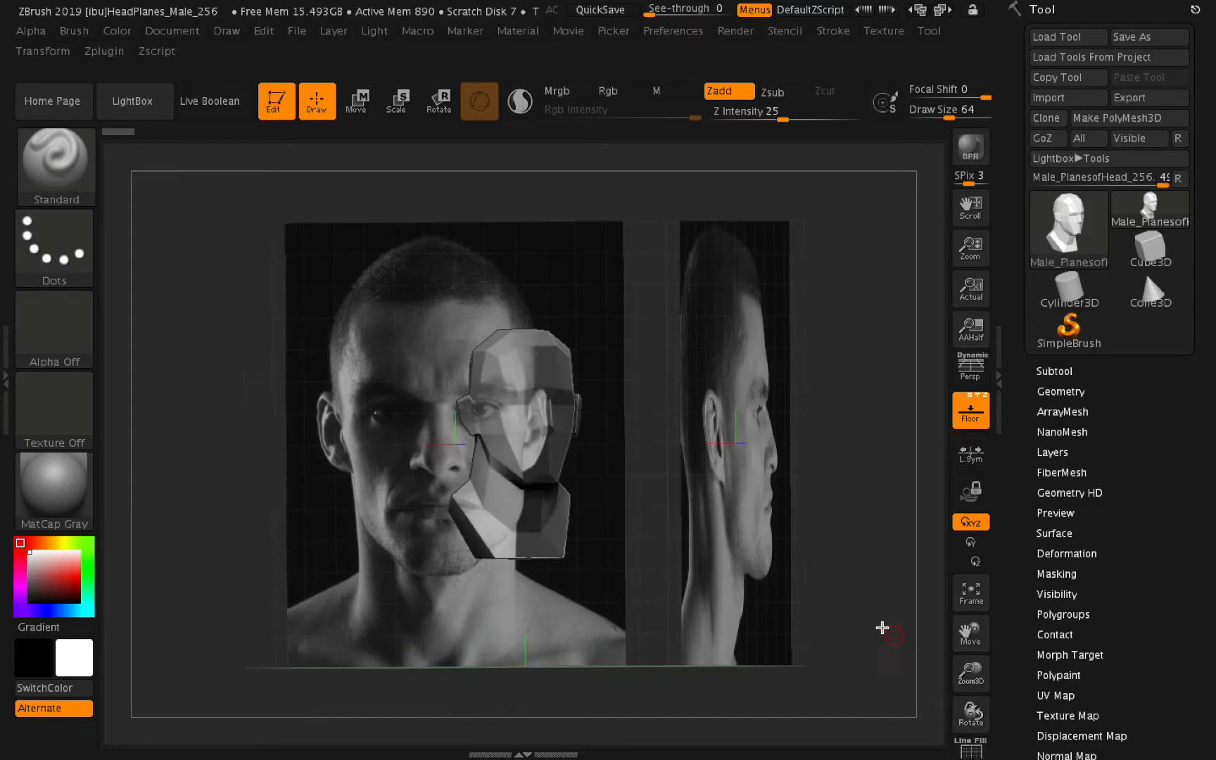
{"action": "key", "text": "shift"}
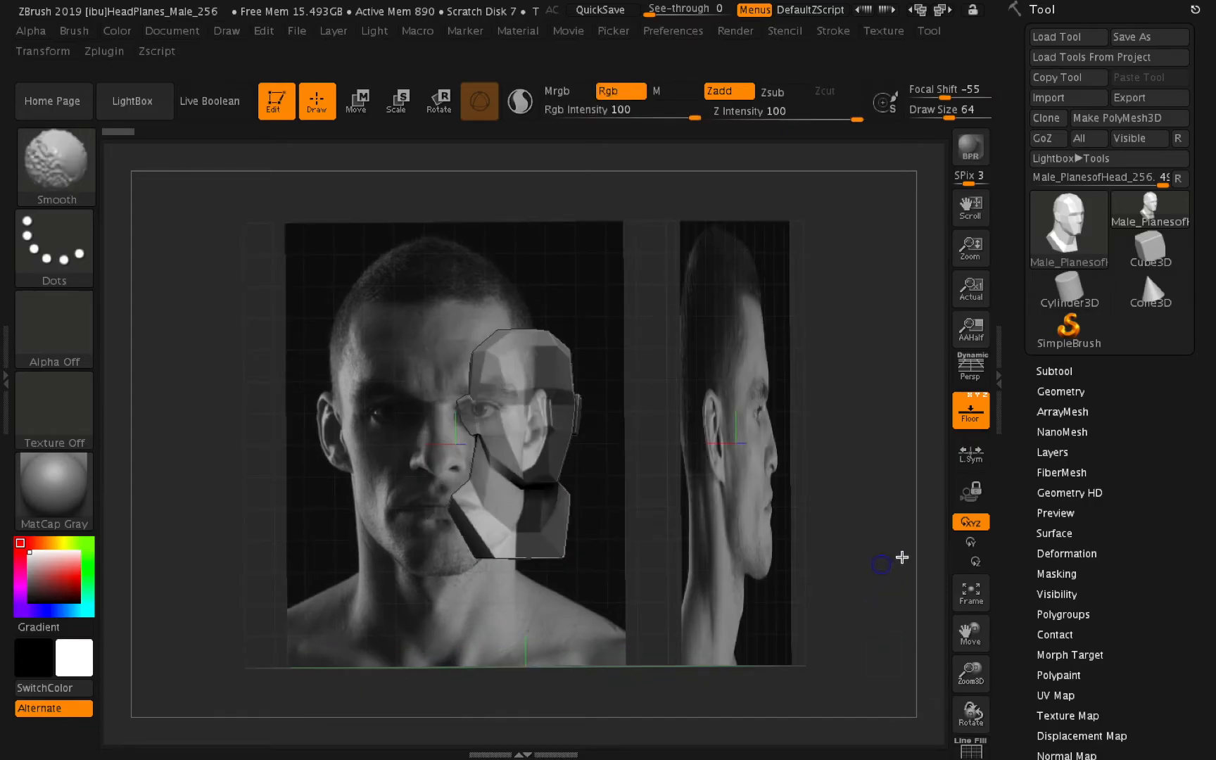
{"action": "left_click_drag", "start_coordinate": [901, 558], "coordinate": [916, 561], "text": "shift"}
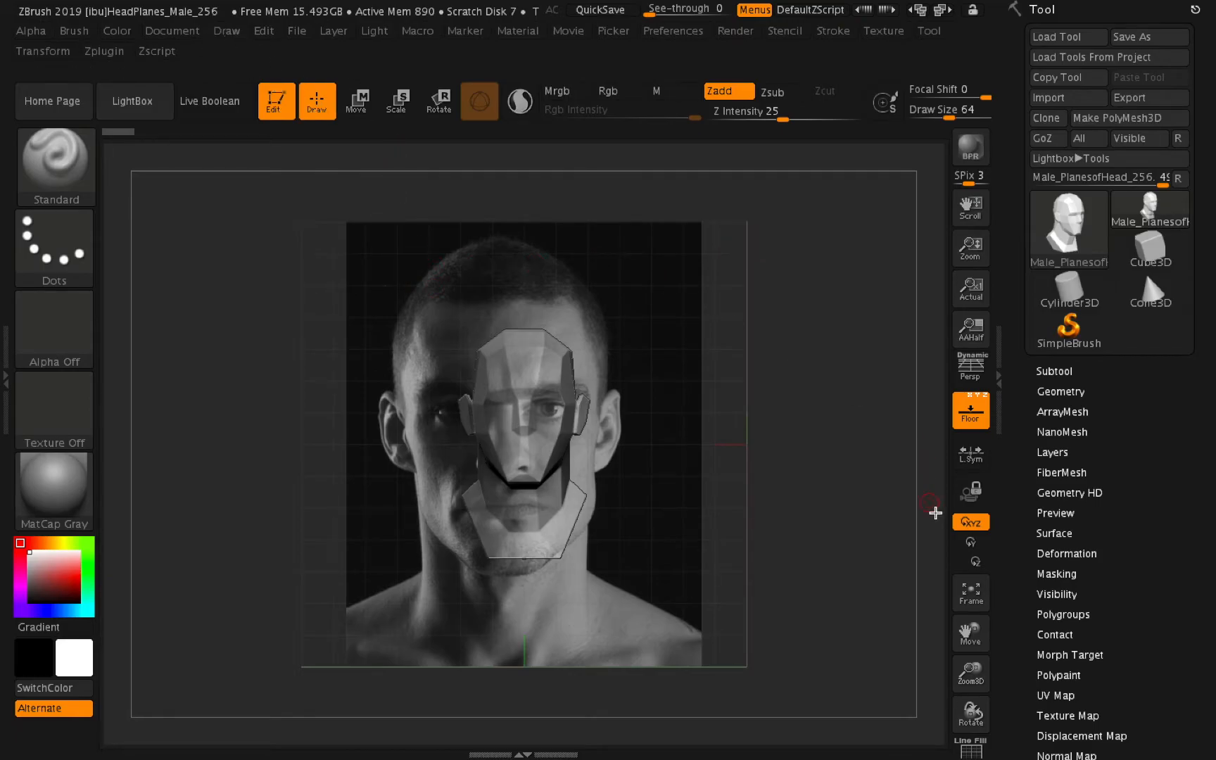
{"action": "left_click_drag", "start_coordinate": [971, 674], "coordinate": [1020, 649]}
{"action": "left_click", "coordinate": [239, 32]}
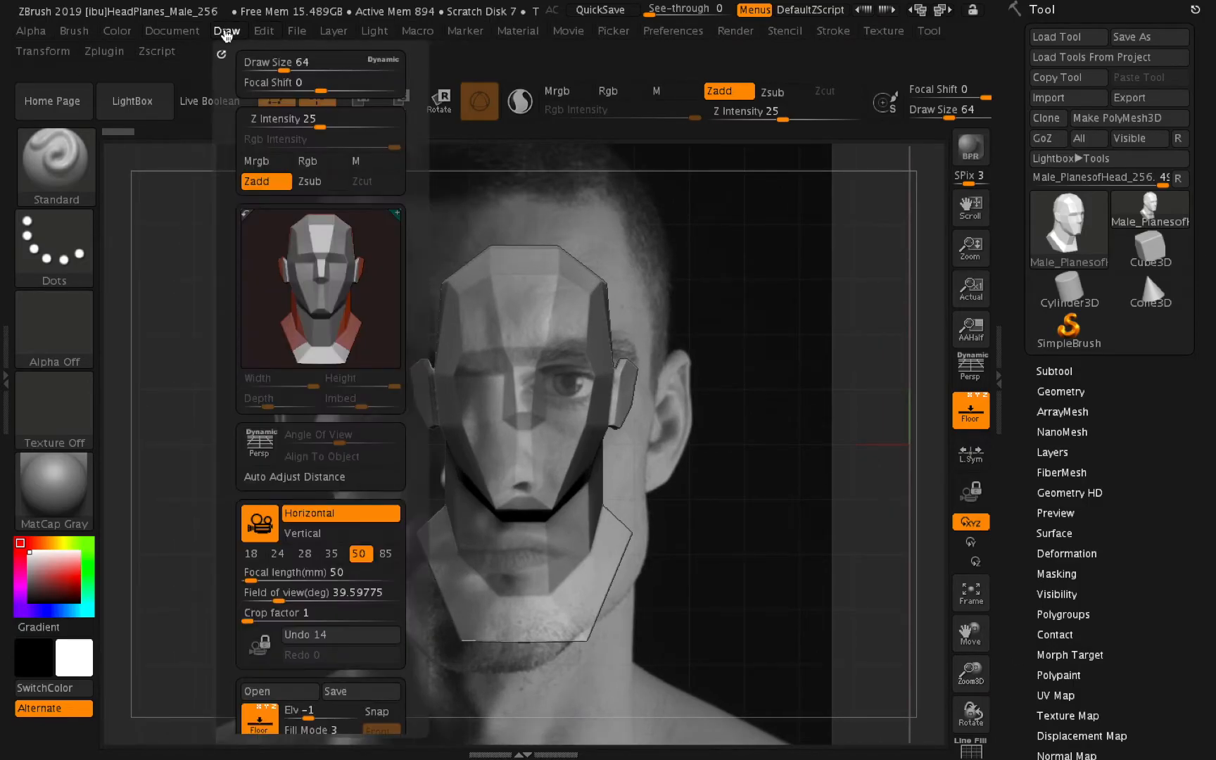
{"action": "scroll", "coordinate": [421, 320], "scroll_direction": "down", "scroll_amount": 5}
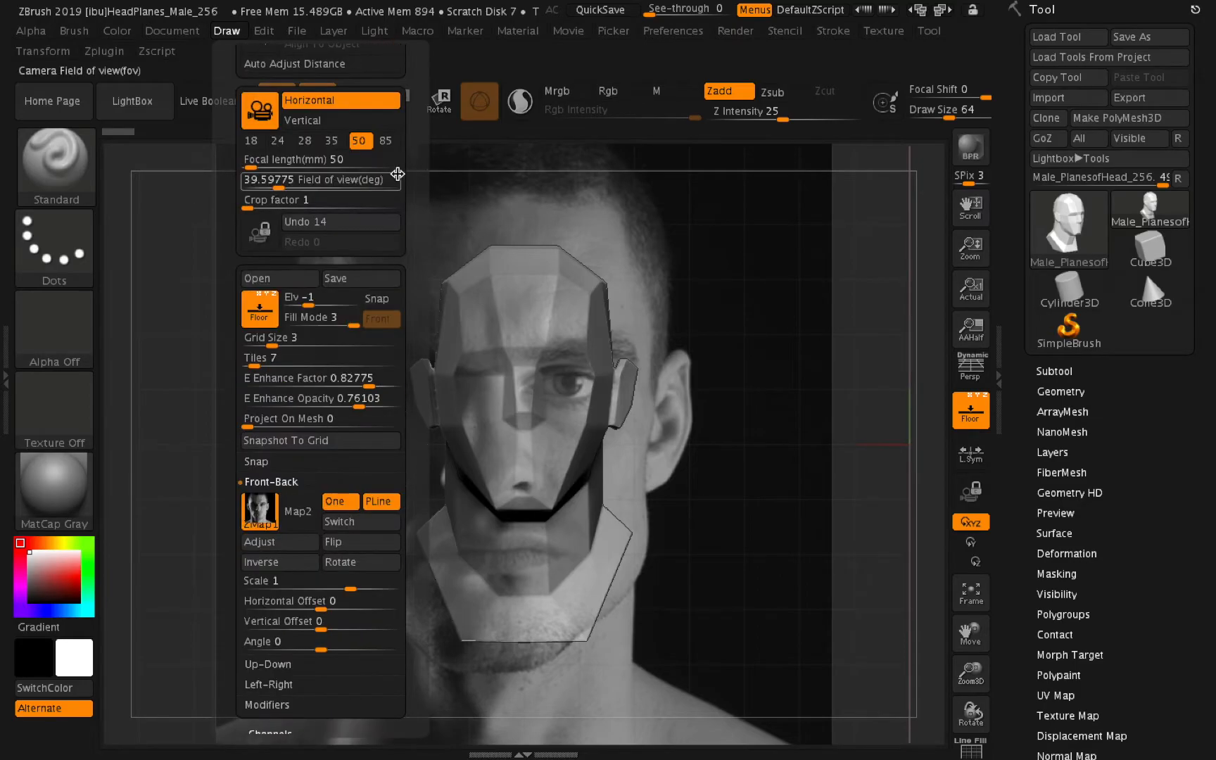
{"action": "left_click", "coordinate": [227, 32]}
{"action": "scroll", "coordinate": [418, 333], "scroll_direction": "down", "scroll_amount": 10}
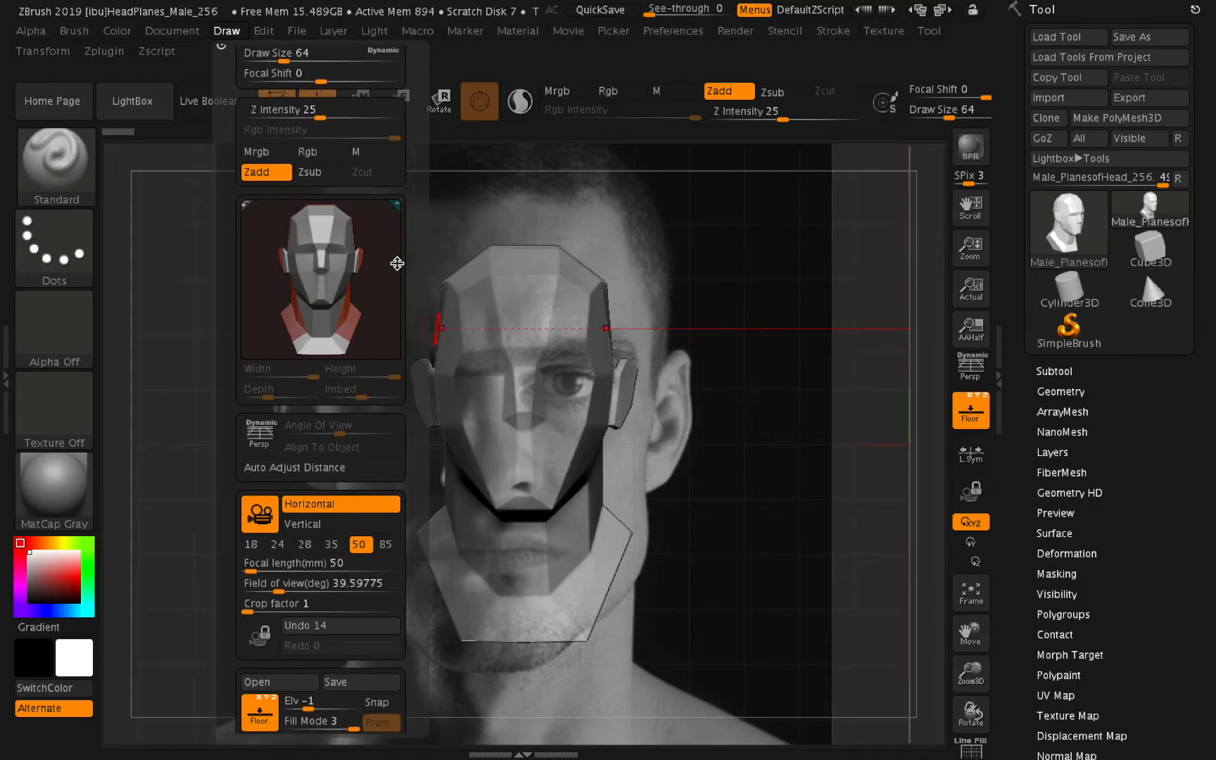
{"action": "scroll", "coordinate": [395, 170], "scroll_direction": "down", "scroll_amount": 4}
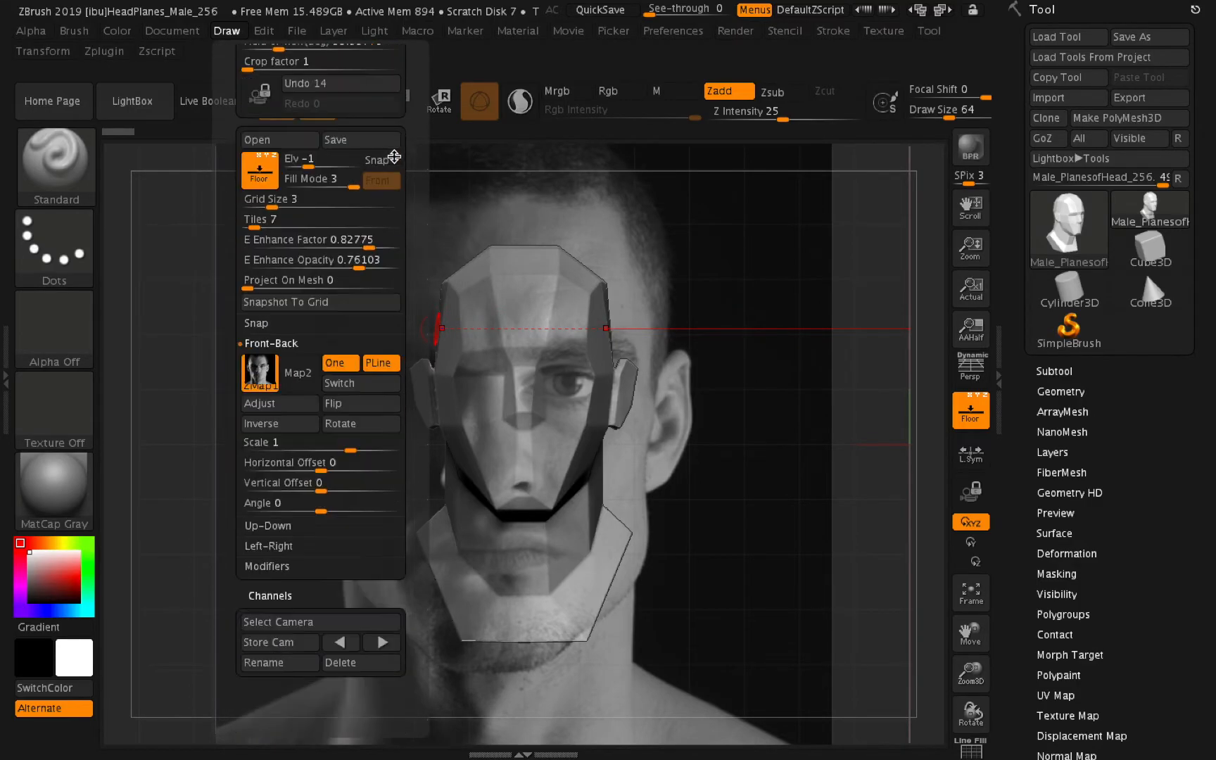
{"action": "left_click", "coordinate": [321, 437]}
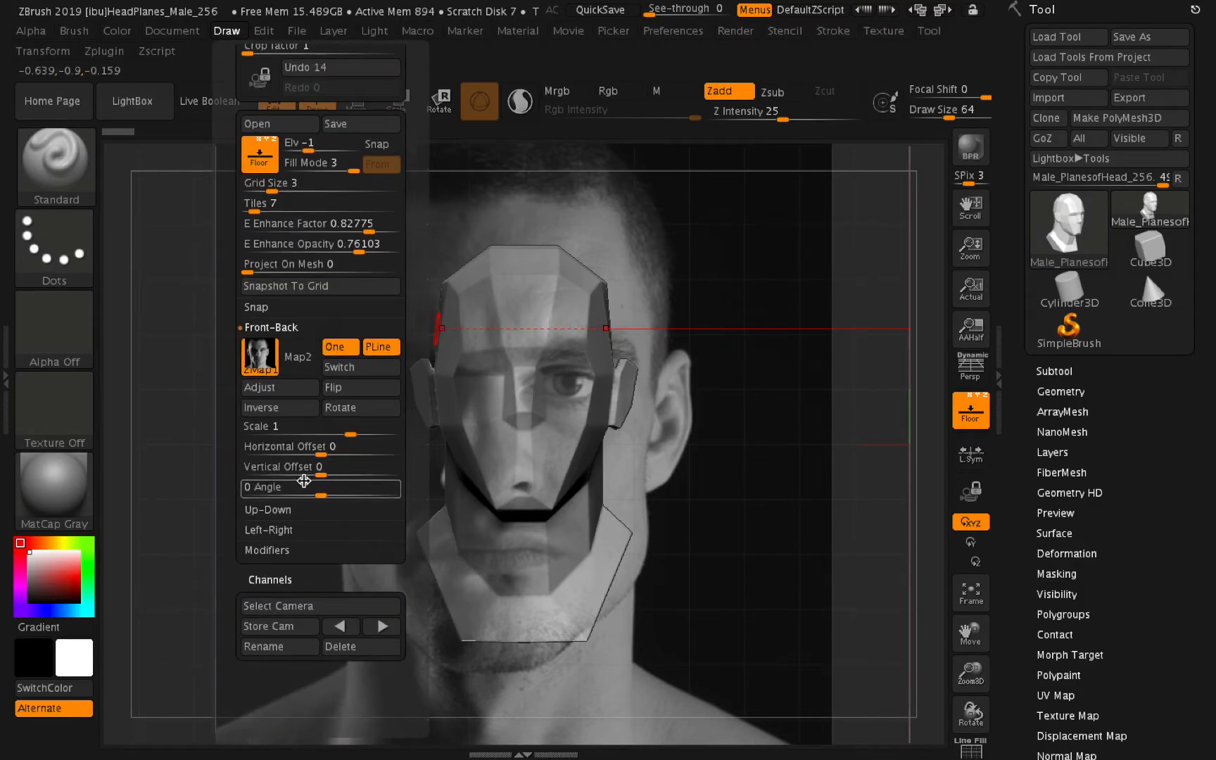
{"action": "left_click_drag", "start_coordinate": [323, 452], "coordinate": [345, 450]}
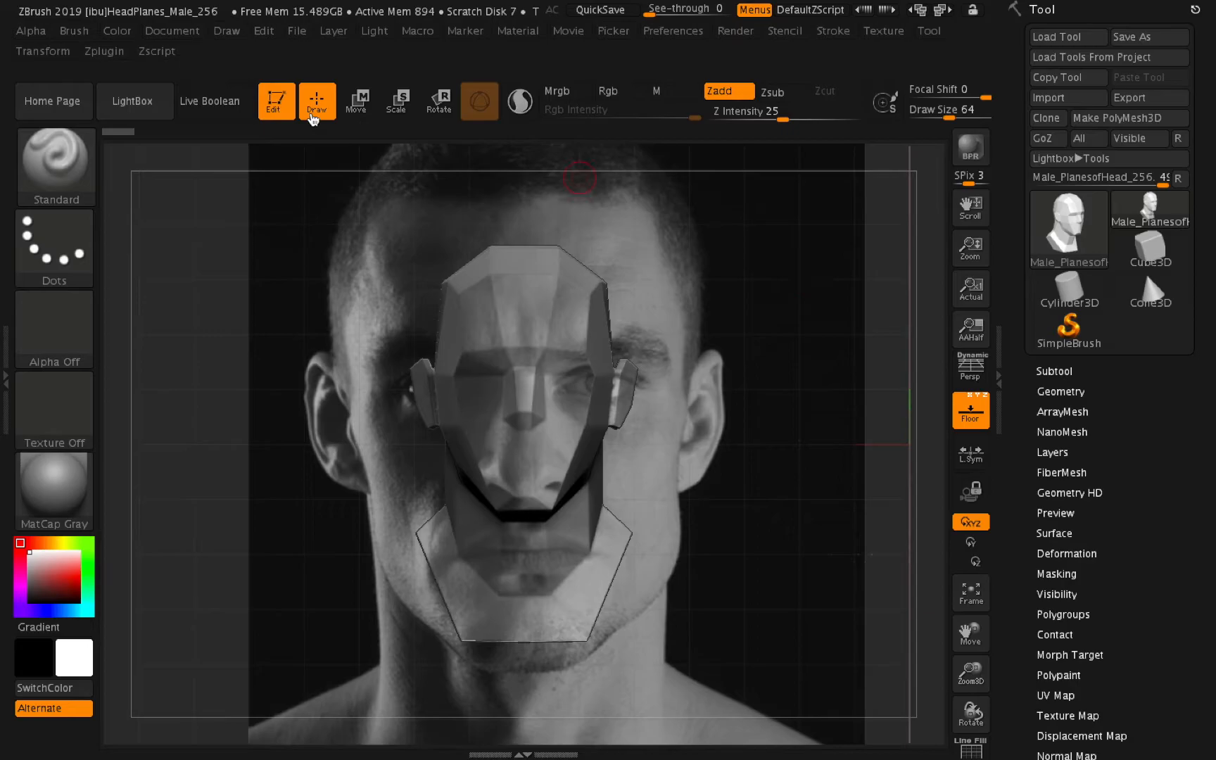
Scale the head model up uniformly with the Move gizmo and lower it to fit the face in the front photo.
{"action": "left_click", "coordinate": [357, 105]}
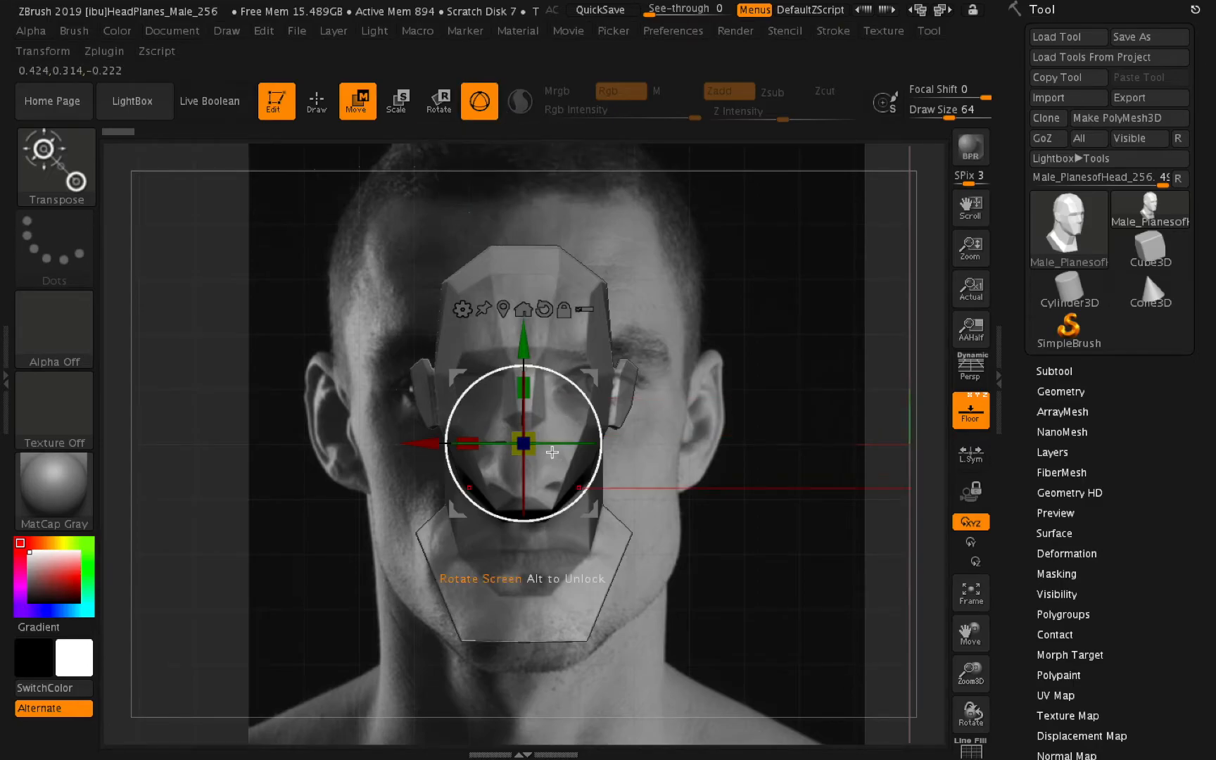
{"action": "left_click_drag", "start_coordinate": [528, 440], "coordinate": [767, 462]}
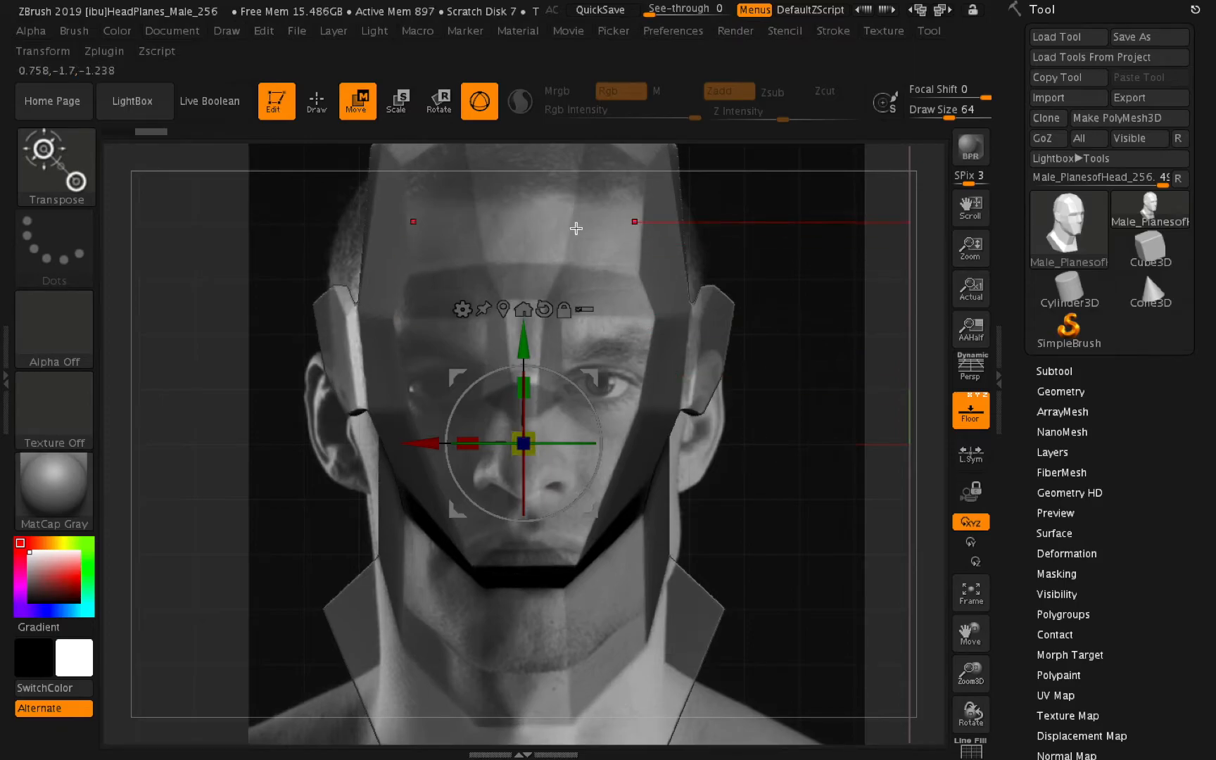
{"action": "left_click_drag", "start_coordinate": [525, 346], "coordinate": [515, 418]}
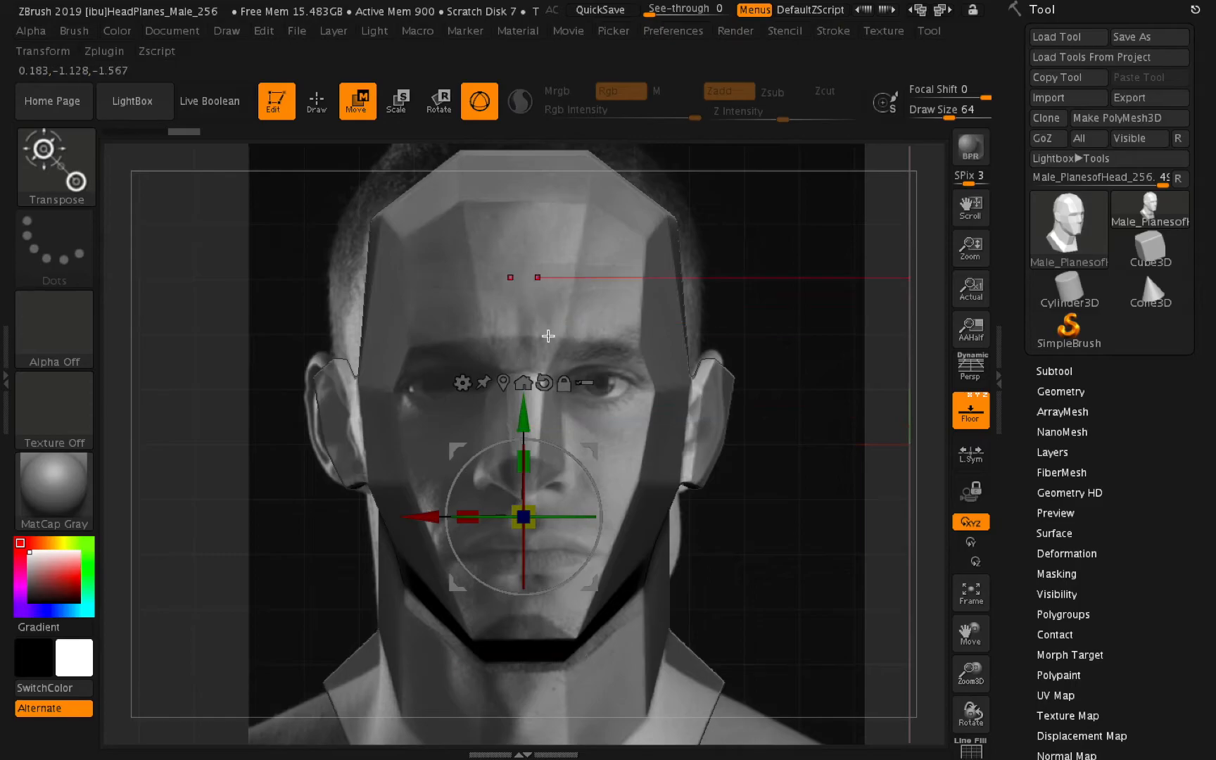
{"action": "left_click", "coordinate": [528, 507]}
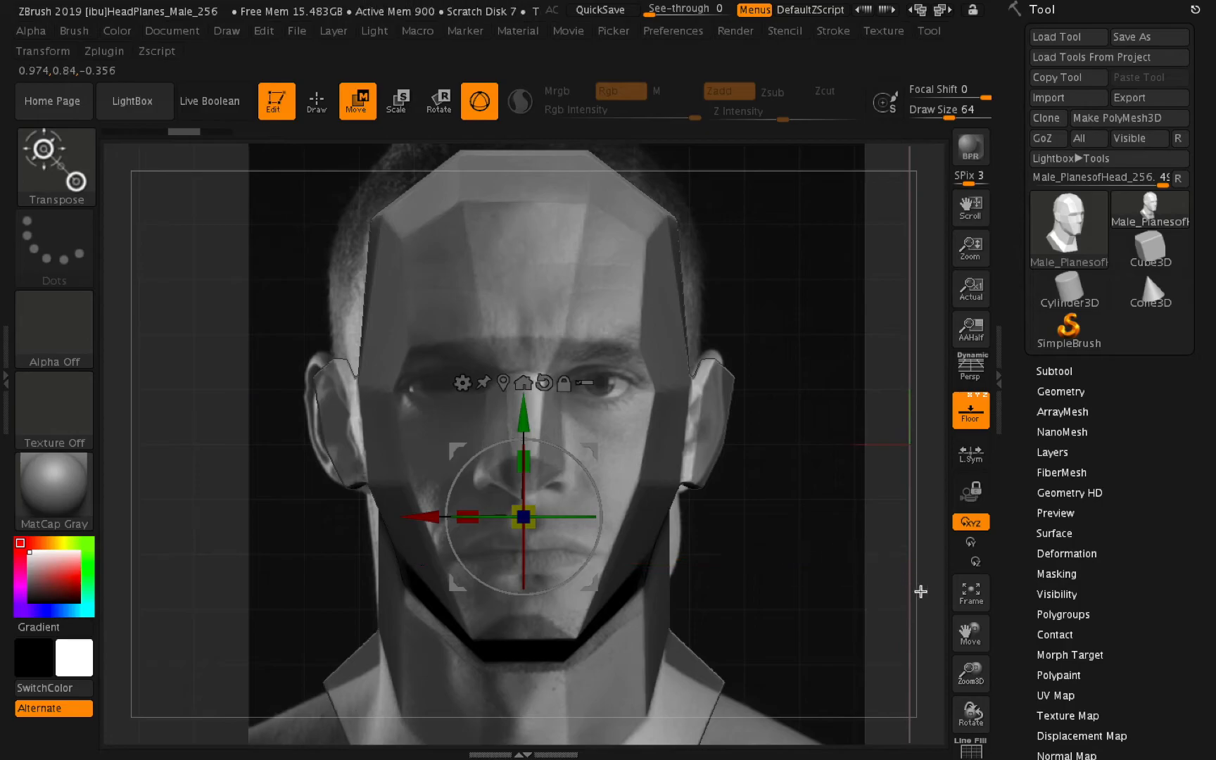
In side view, lower the head by about 0.09, shift it backward, and enlarge it uniformly to match the profile photo.
{"action": "left_click_drag", "start_coordinate": [982, 712], "coordinate": [1028, 697]}
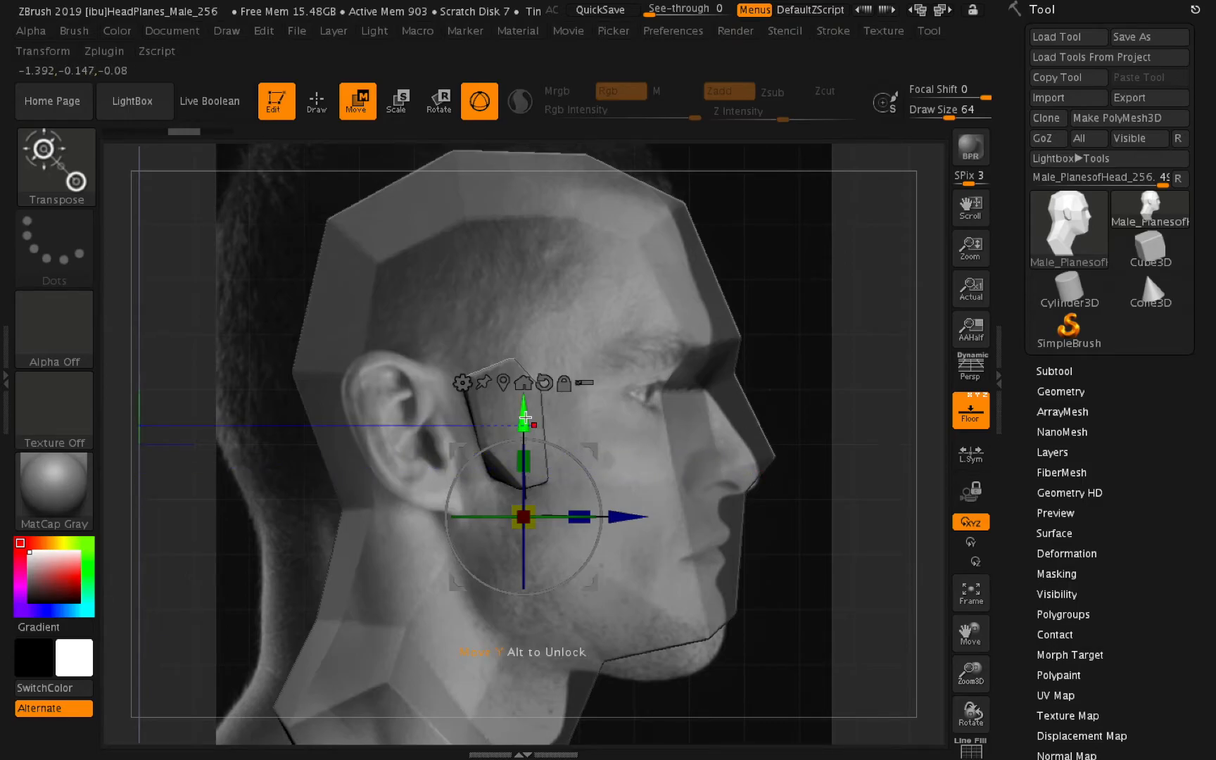
{"action": "mouse_move", "coordinate": [523, 419]}
{"action": "left_mouse_down"}
{"action": "mouse_move", "coordinate": [523, 408]}
{"action": "mouse_move", "coordinate": [530, 432]}
{"action": "left_mouse_up"}
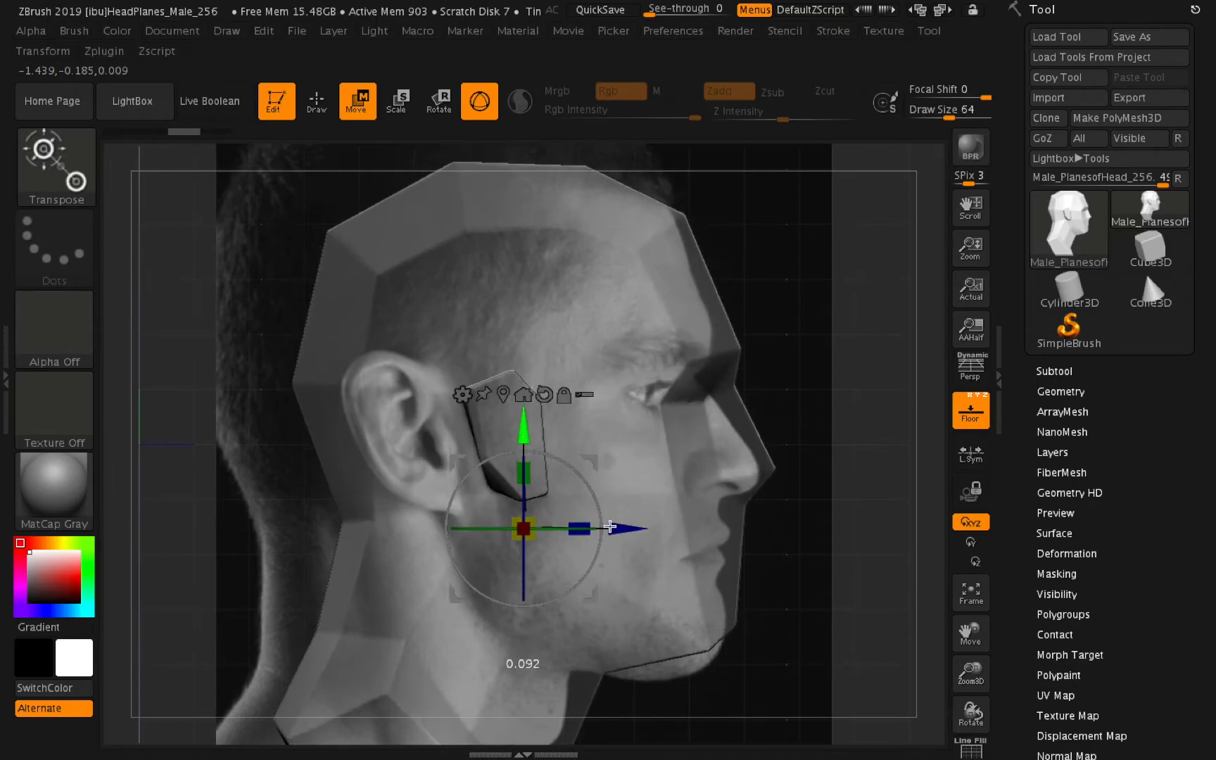
{"action": "left_click_drag", "start_coordinate": [601, 529], "coordinate": [569, 527]}
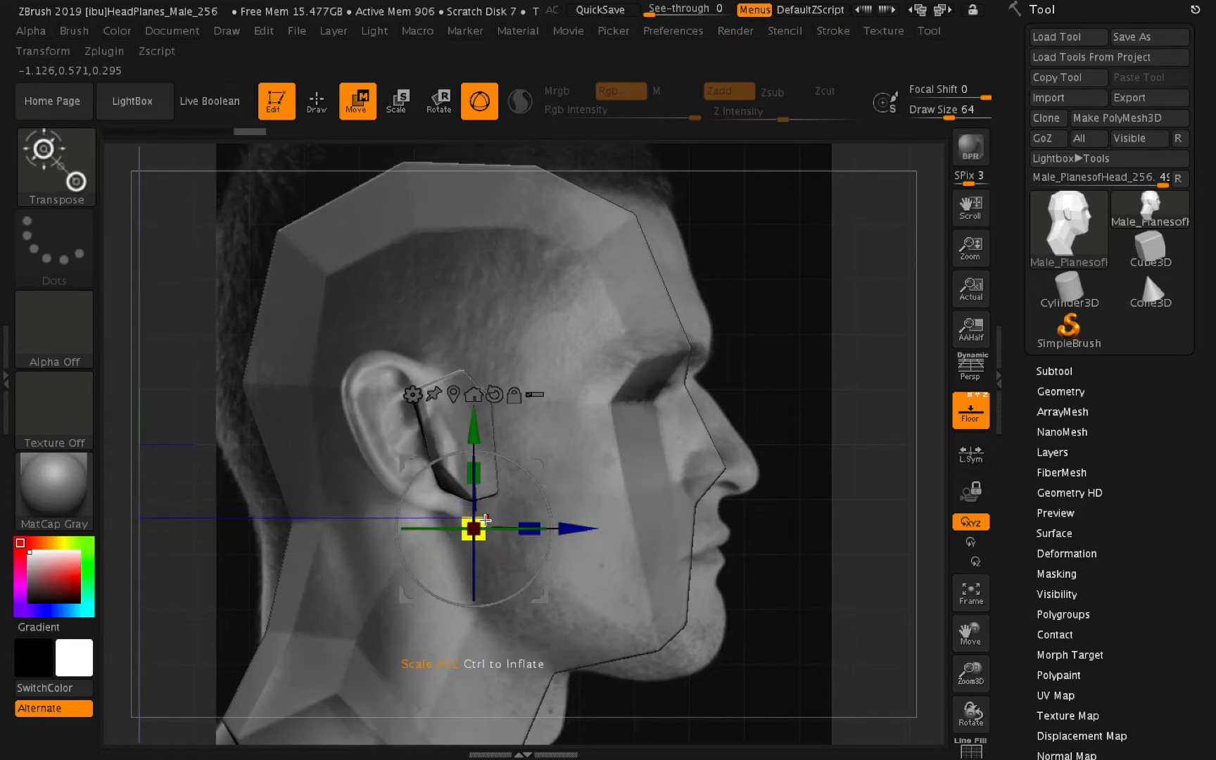
{"action": "left_click_drag", "start_coordinate": [484, 520], "coordinate": [530, 521]}
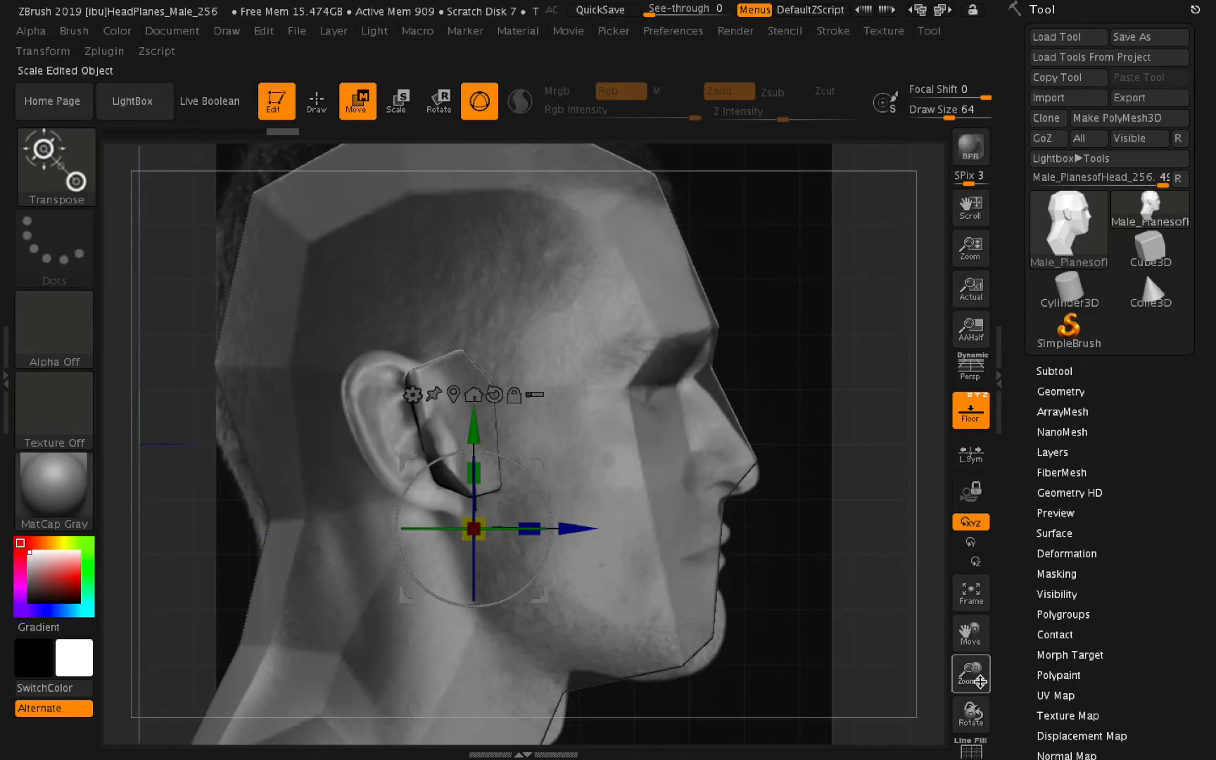
Return to the front view and change the floor grid's Fill Mode so the head model displays opaque over the reference photo.
{"action": "left_click_drag", "start_coordinate": [971, 713], "coordinate": [927, 716]}
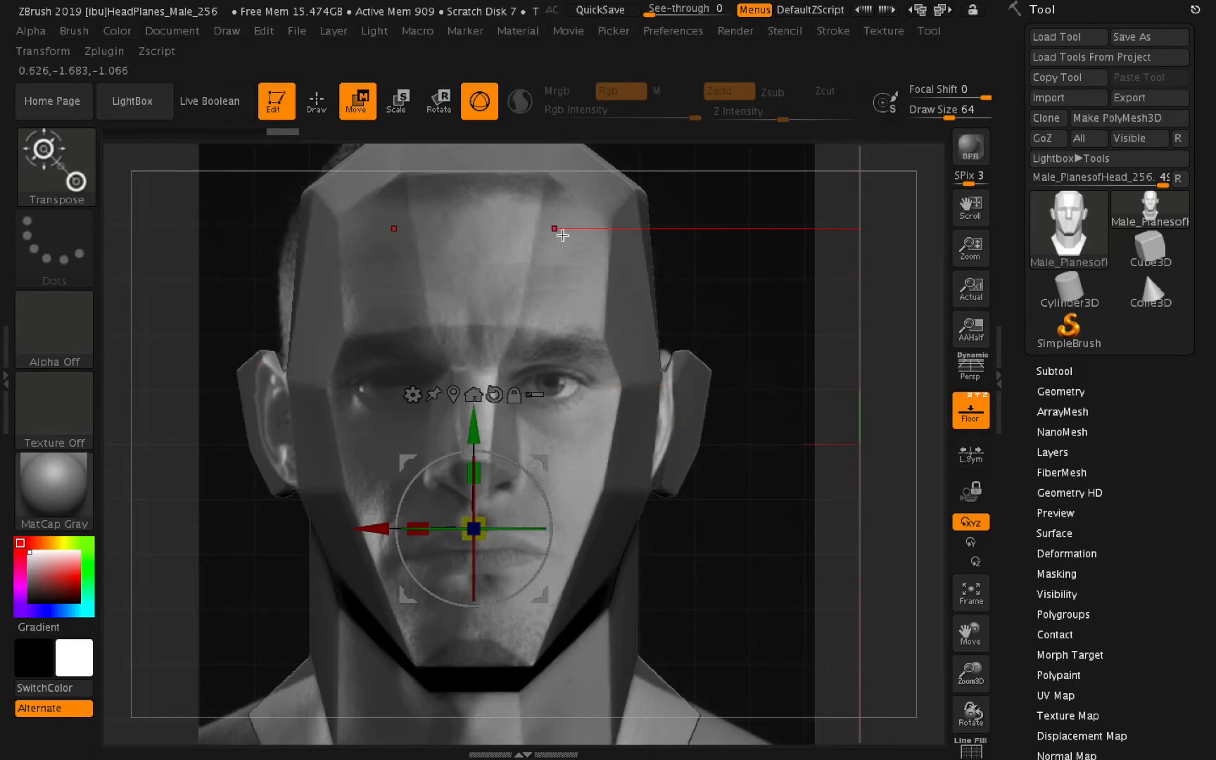
{"action": "left_click", "coordinate": [226, 30]}
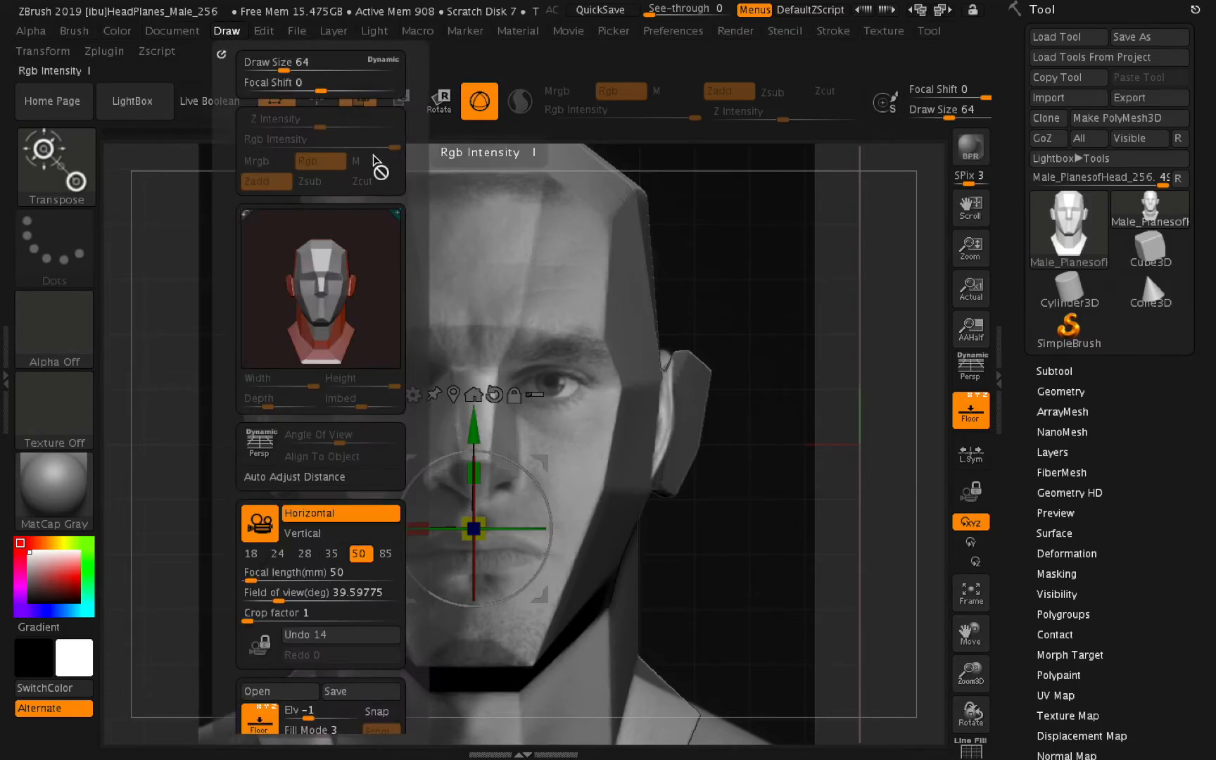
{"action": "scroll", "coordinate": [421, 250], "scroll_direction": "down", "scroll_amount": 8}
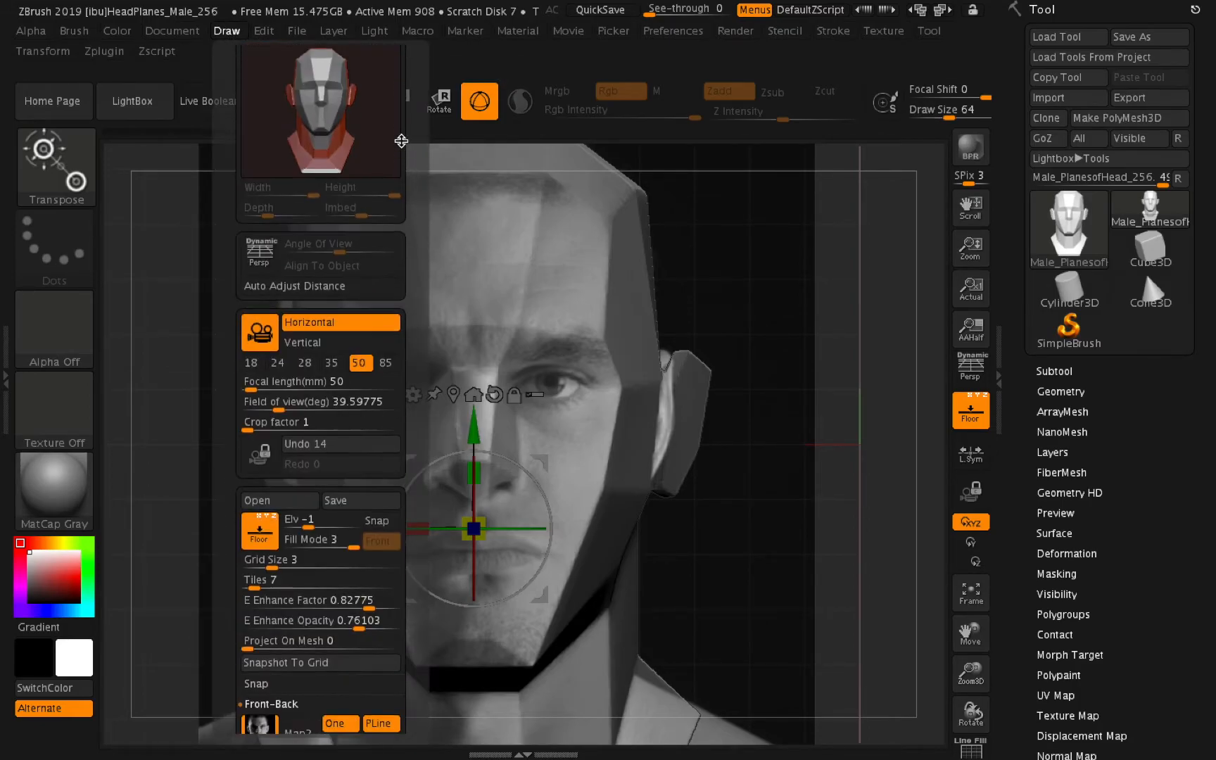
{"action": "scroll", "coordinate": [392, 105], "scroll_direction": "down", "scroll_amount": 2}
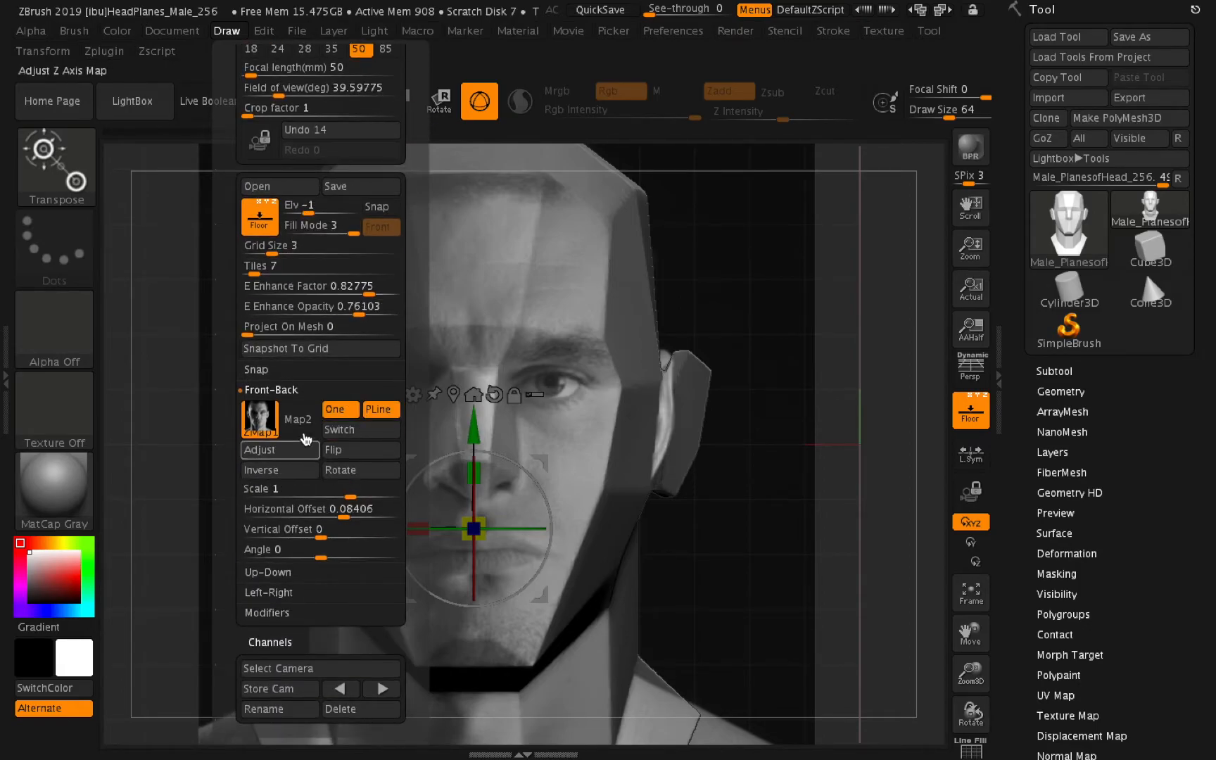
{"action": "left_click", "coordinate": [331, 224]}
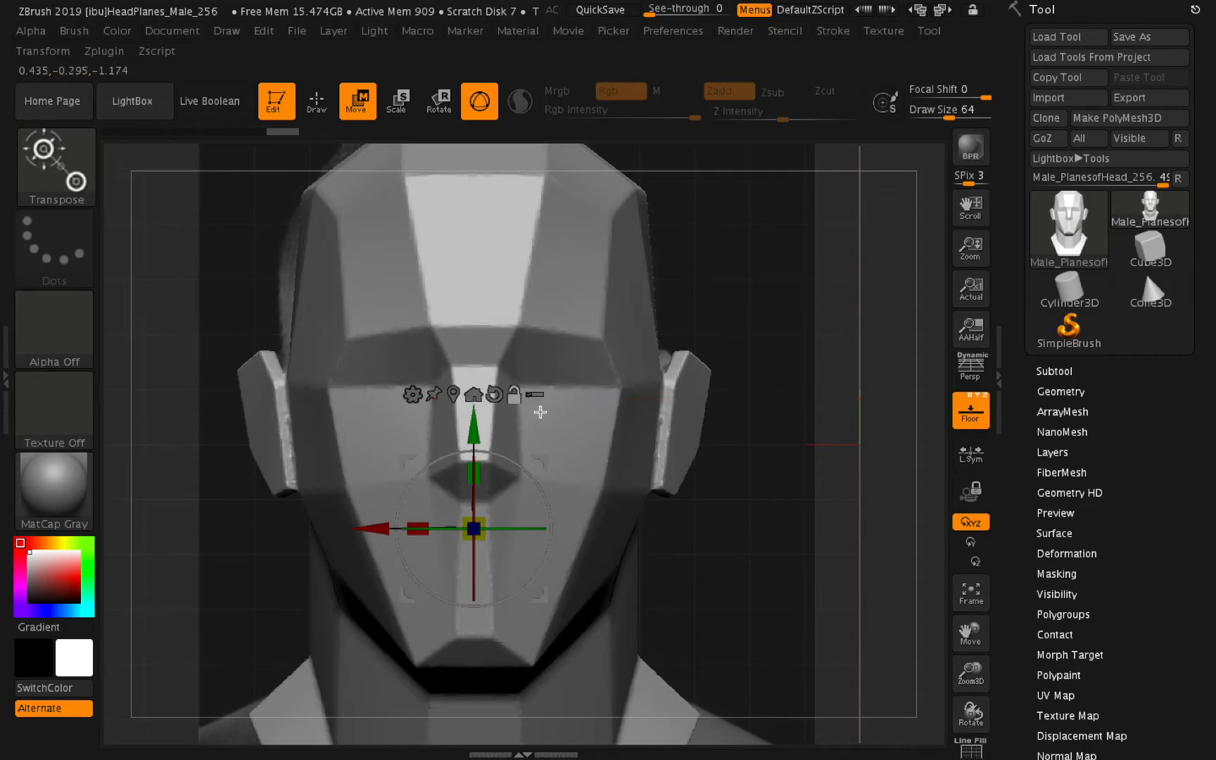
Try to move the head model sideways with the gizmo.
{"action": "left_click_drag", "start_coordinate": [380, 528], "coordinate": [453, 529]}
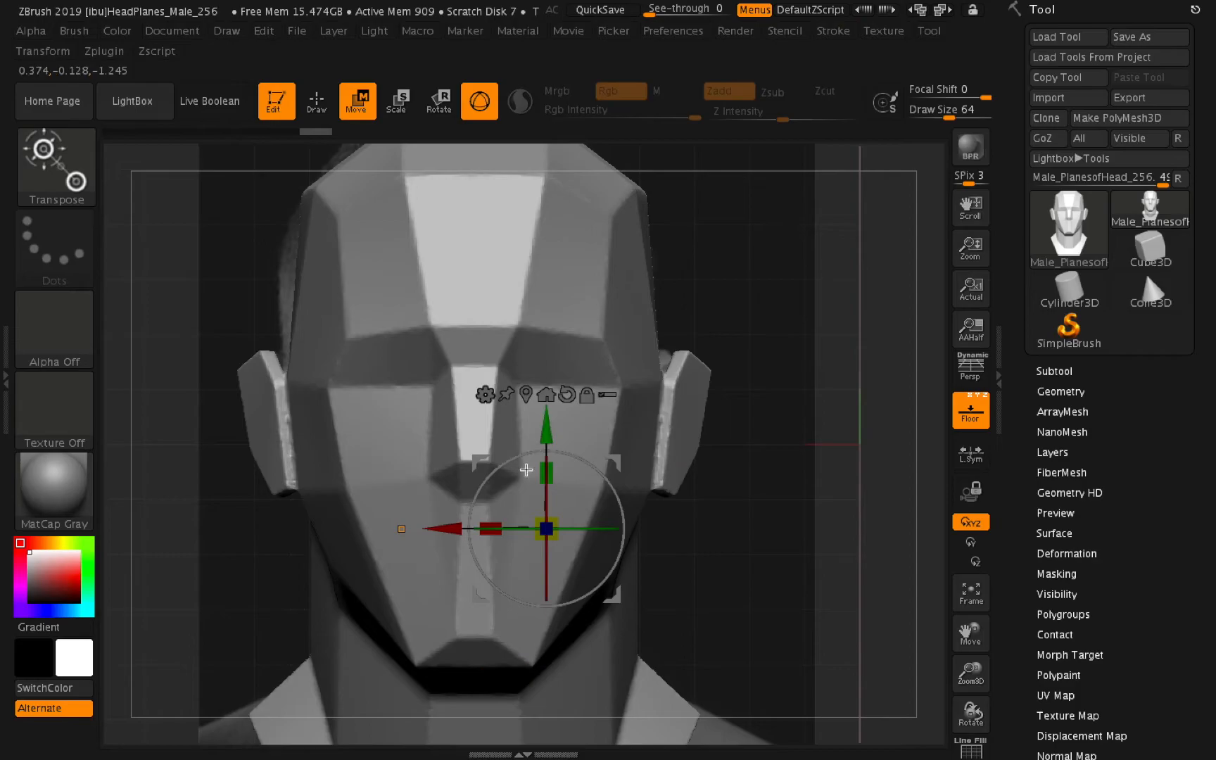
{"action": "key", "text": "x"}
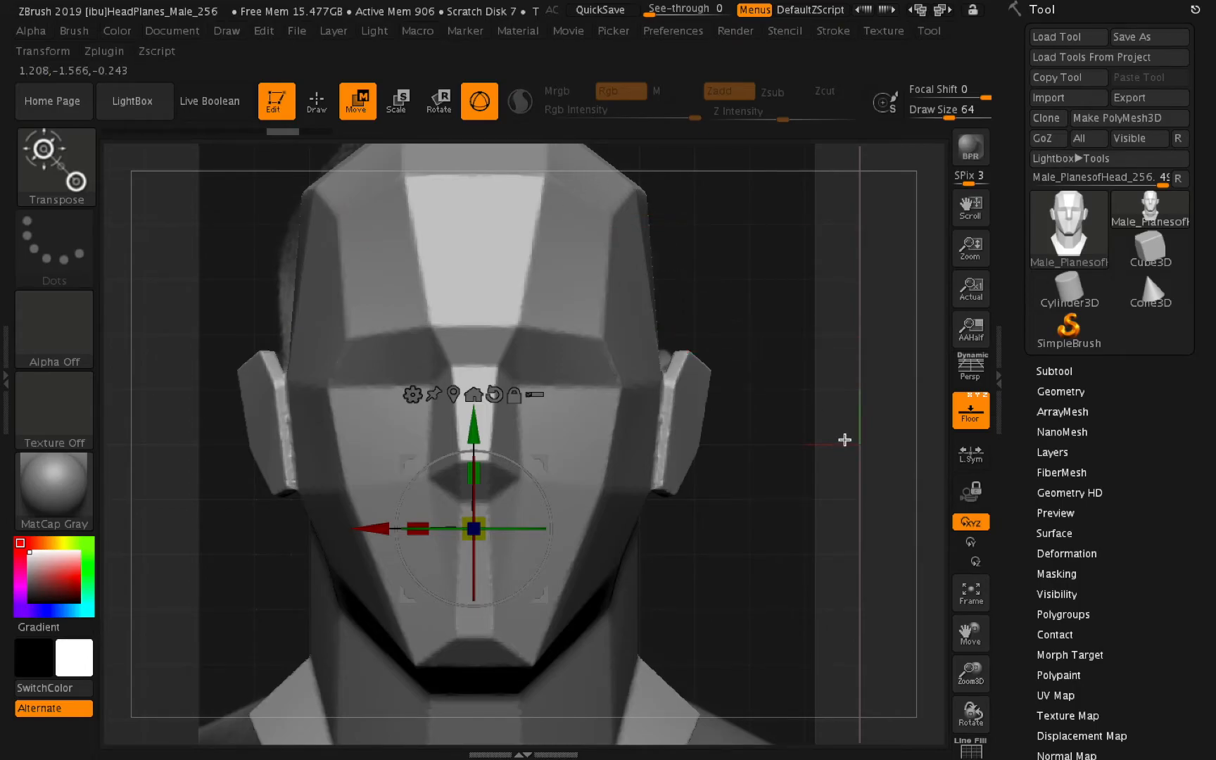
Switch from the gizmo to the Transpose line and deactivate symmetry.
{"action": "left_click_drag", "start_coordinate": [975, 672], "coordinate": [928, 673]}
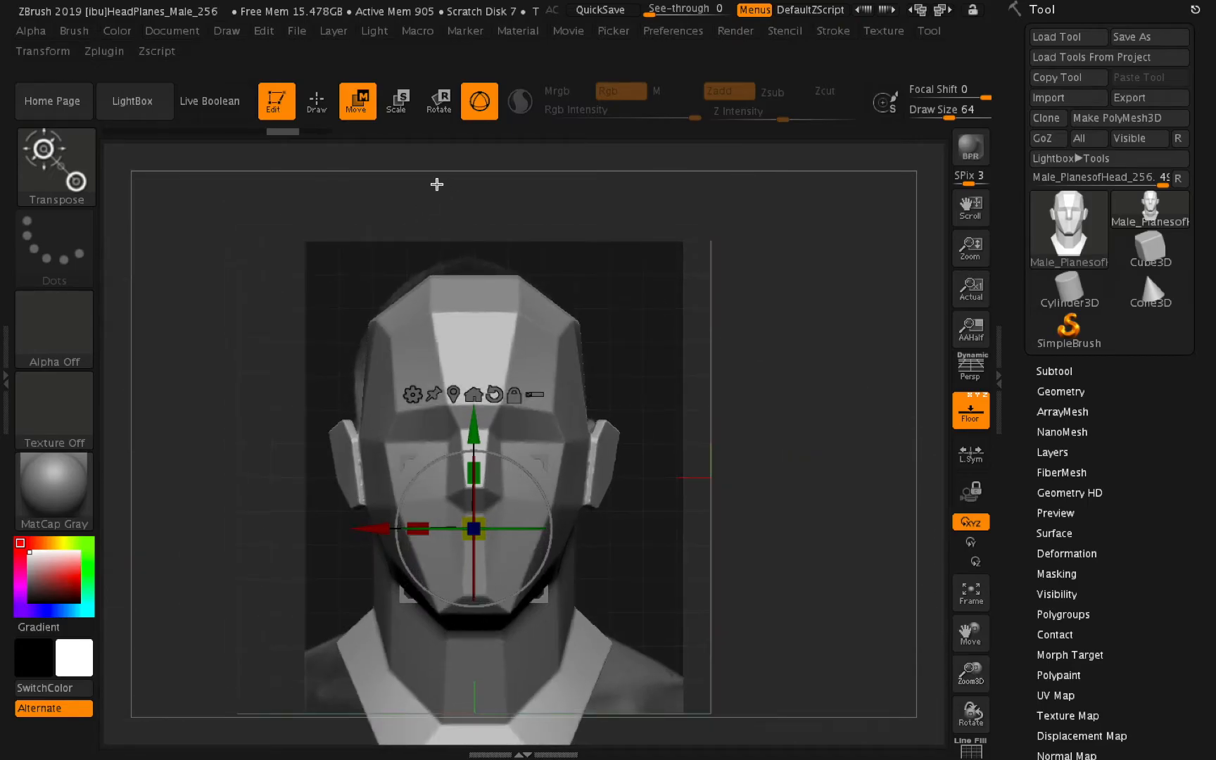
{"action": "left_click", "coordinate": [480, 101]}
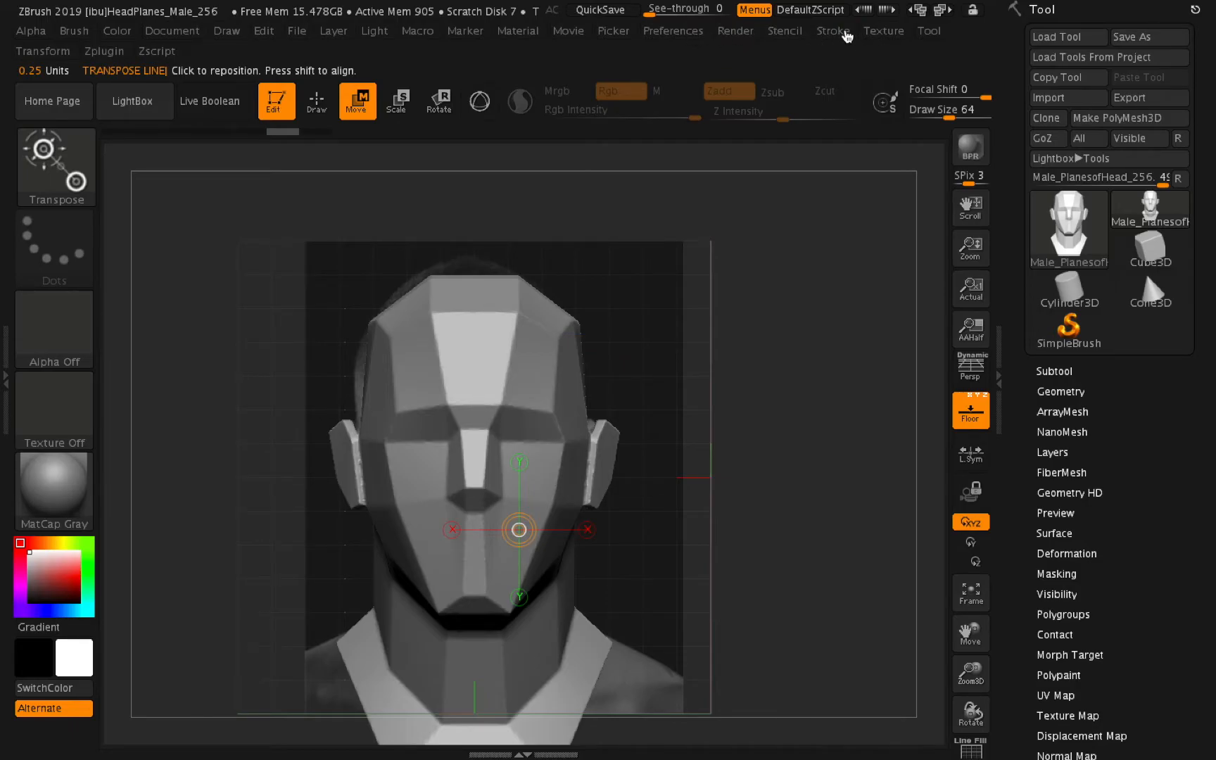
{"action": "left_click", "coordinate": [885, 32]}
{"action": "left_click", "coordinate": [929, 31]}
{"action": "left_click", "coordinate": [889, 32]}
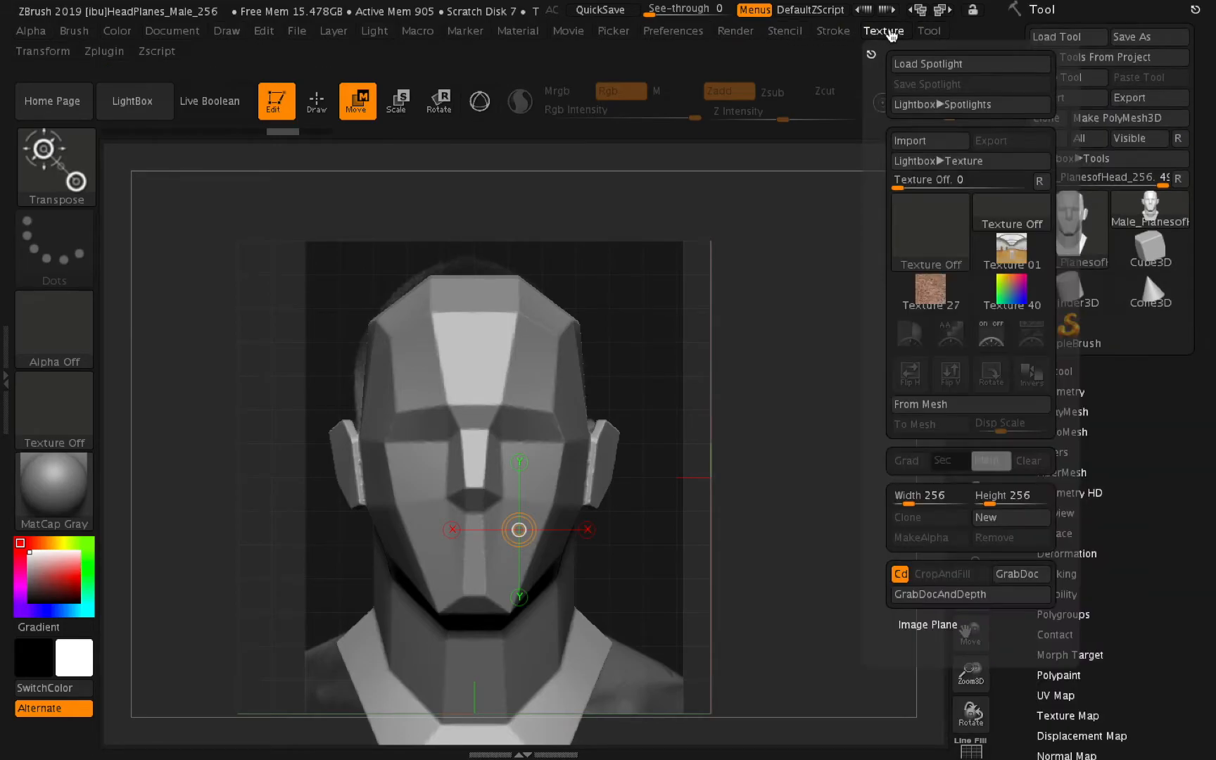
{"action": "left_click", "coordinate": [840, 31]}
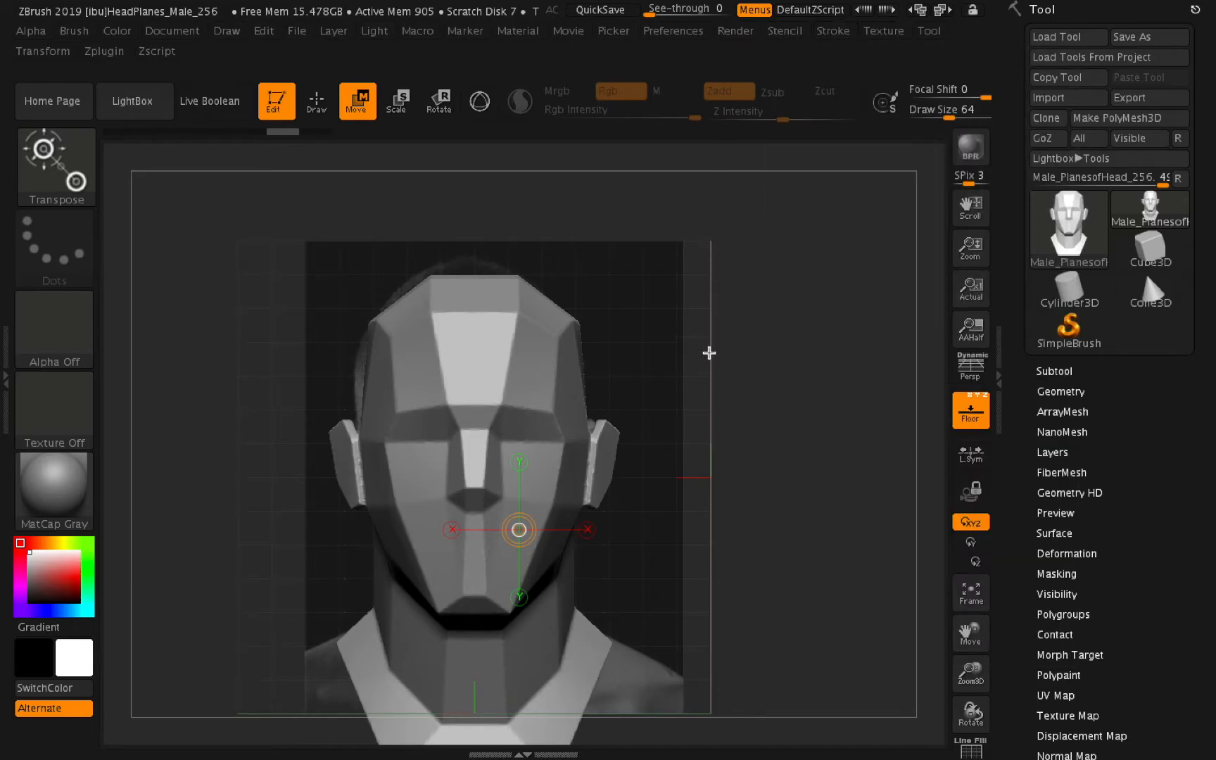
{"action": "left_click", "coordinate": [41, 53]}
{"action": "left_click", "coordinate": [95, 496]}
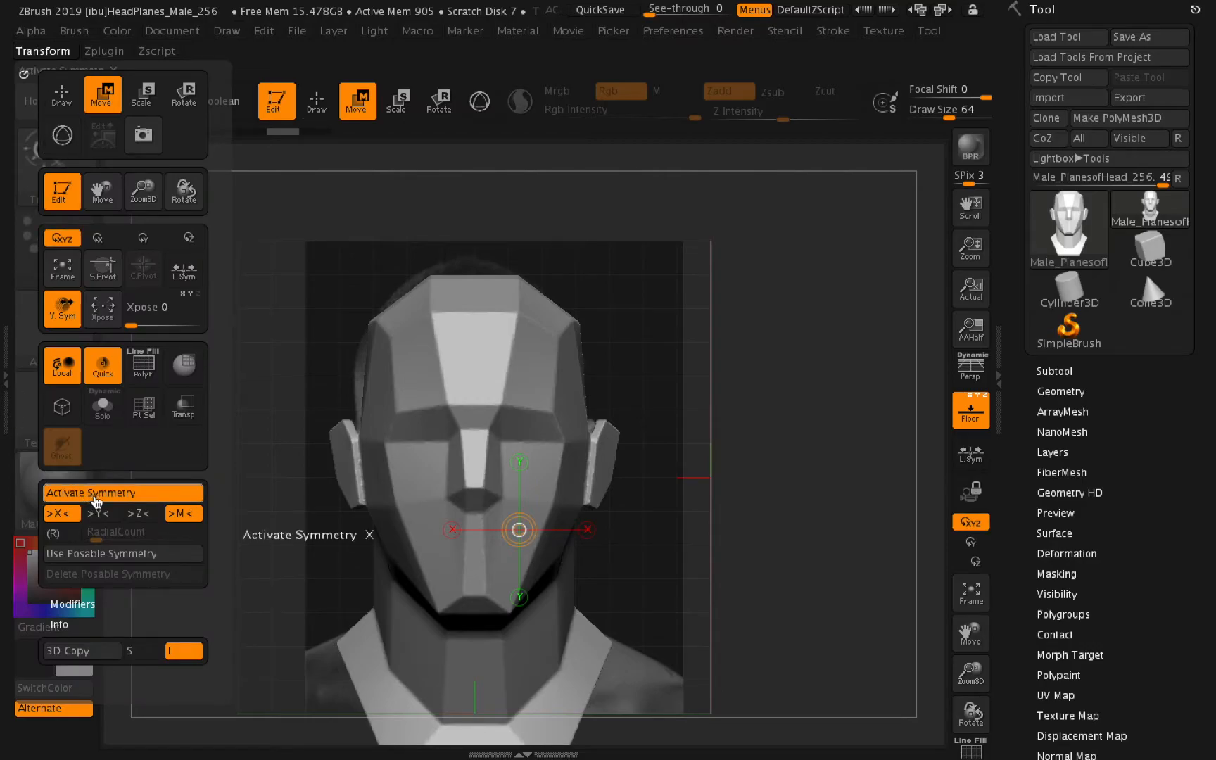
{"action": "left_click", "coordinate": [96, 496]}
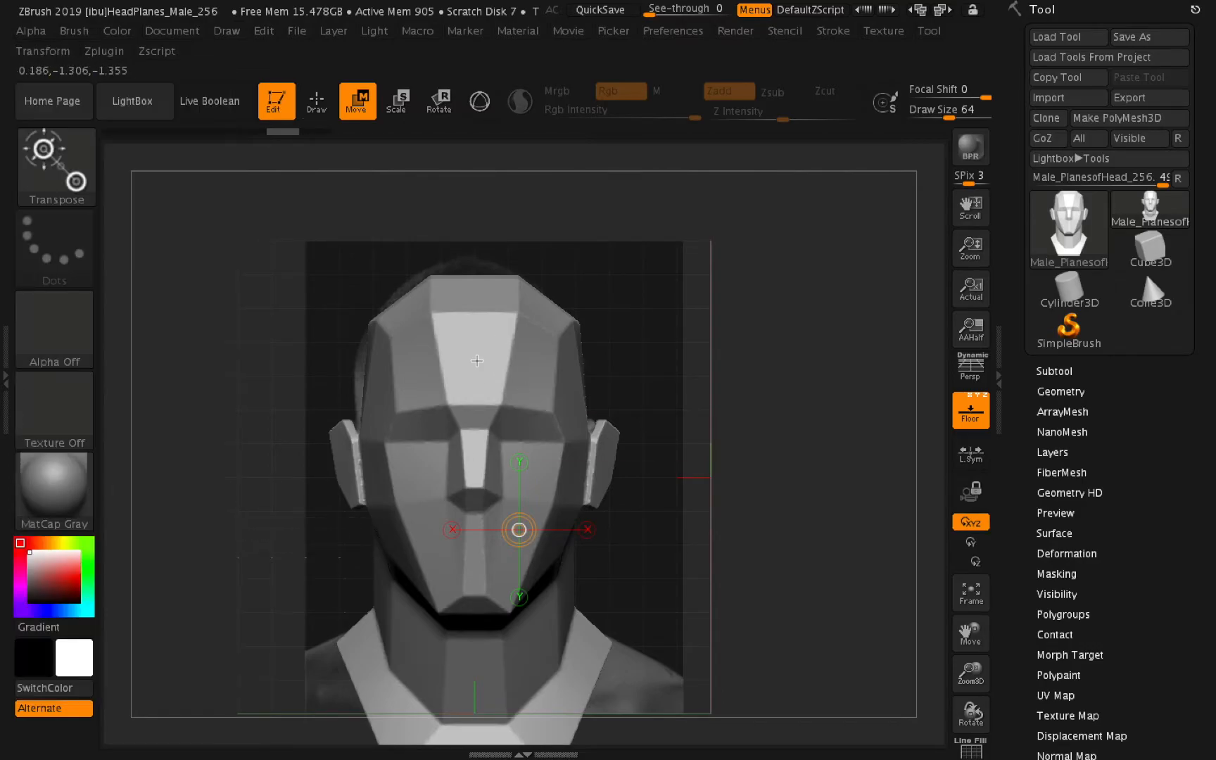
Draw a horizontal Transpose line about 4.26 units long from the tip of the nose out past the head.
{"action": "left_click_drag", "start_coordinate": [430, 333], "coordinate": [540, 330]}
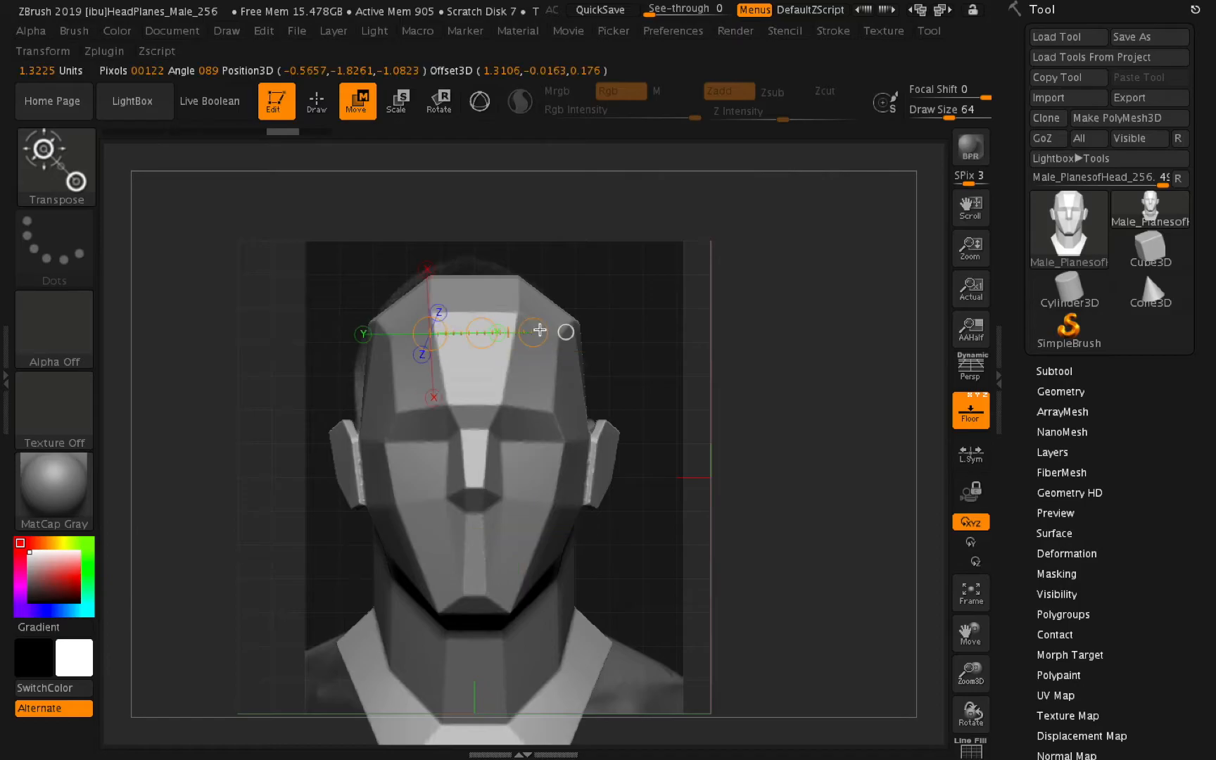
{"action": "left_click_drag", "start_coordinate": [499, 392], "coordinate": [807, 365]}
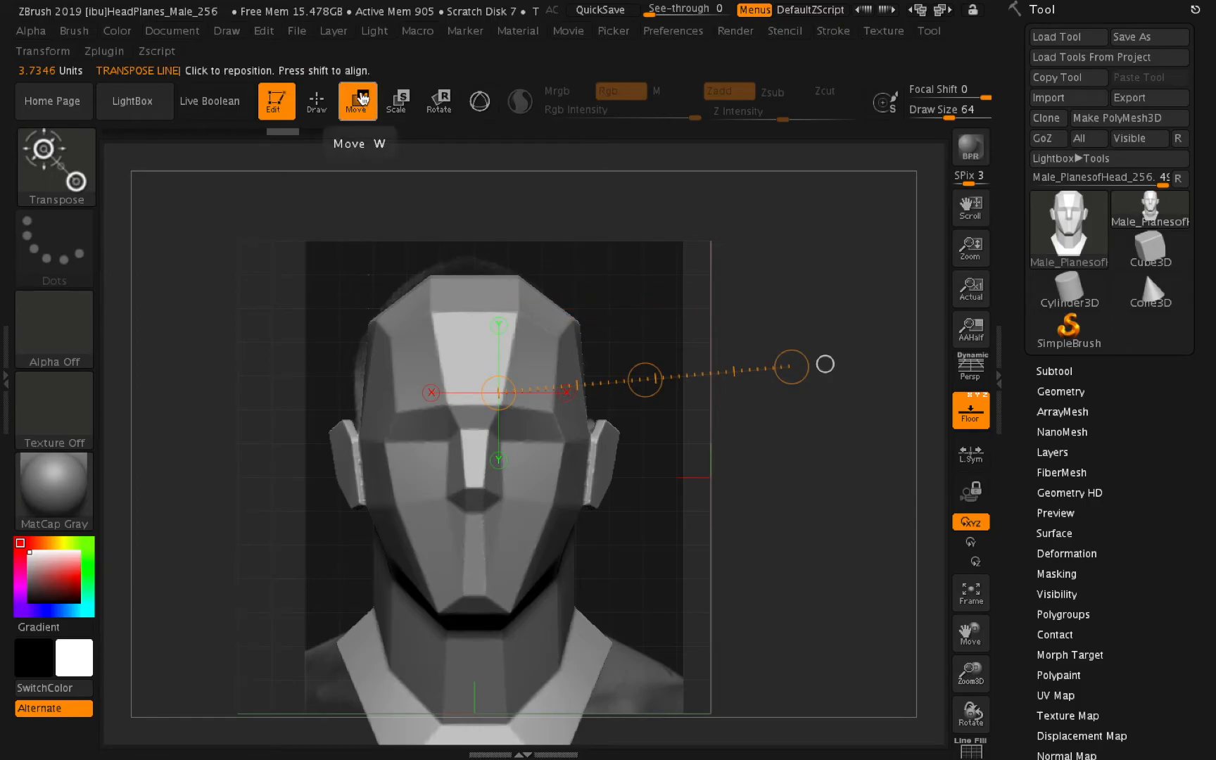
{"action": "left_click", "coordinate": [475, 488]}
{"action": "left_click_drag", "start_coordinate": [476, 488], "coordinate": [693, 481]}
{"action": "left_click_drag", "start_coordinate": [711, 484], "coordinate": [808, 461]}
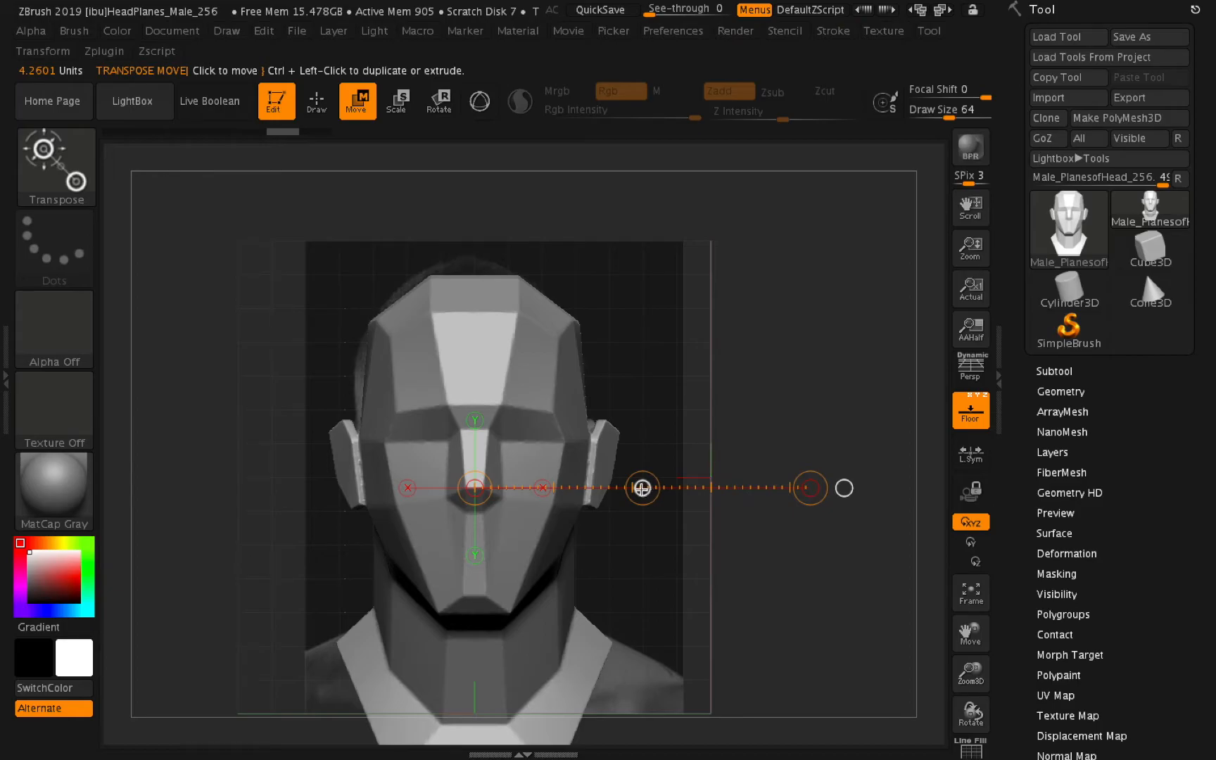
Try moving the head model sideways along the Transpose line and undo the move.
{"action": "left_click_drag", "start_coordinate": [676, 490], "coordinate": [713, 494]}
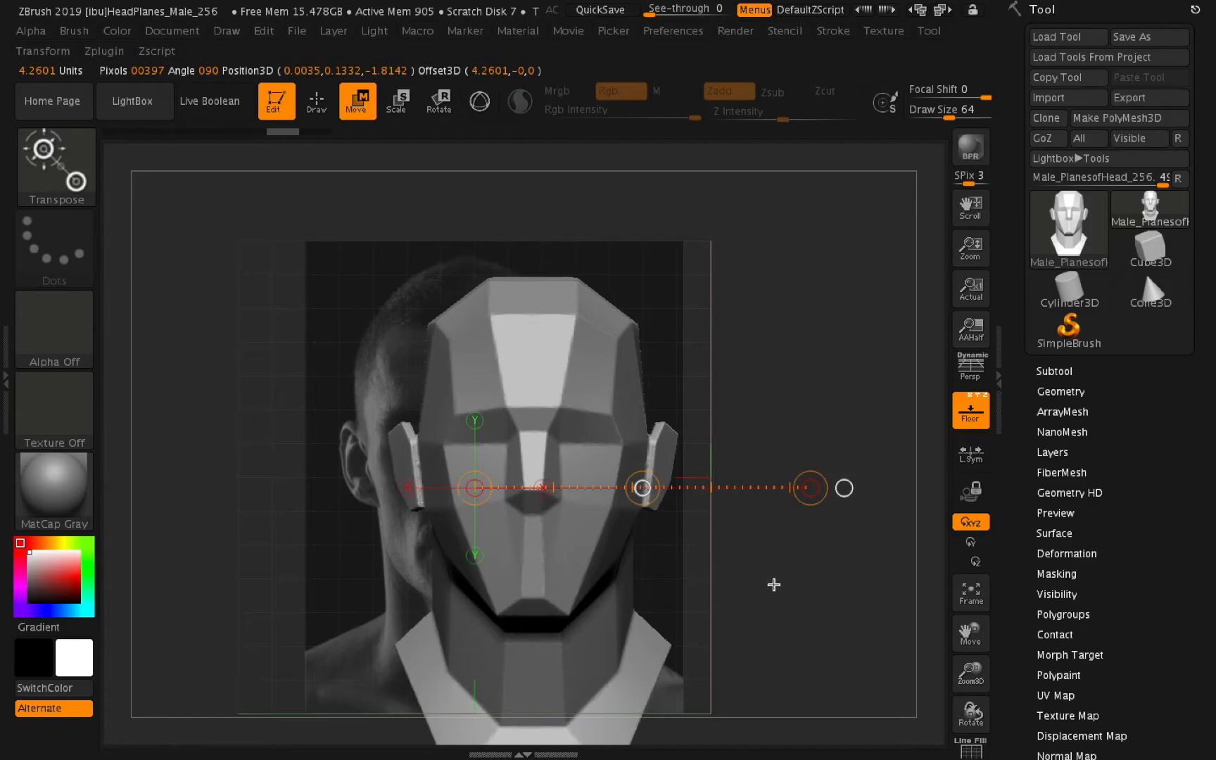
{"action": "key", "text": "ctrl+z"}
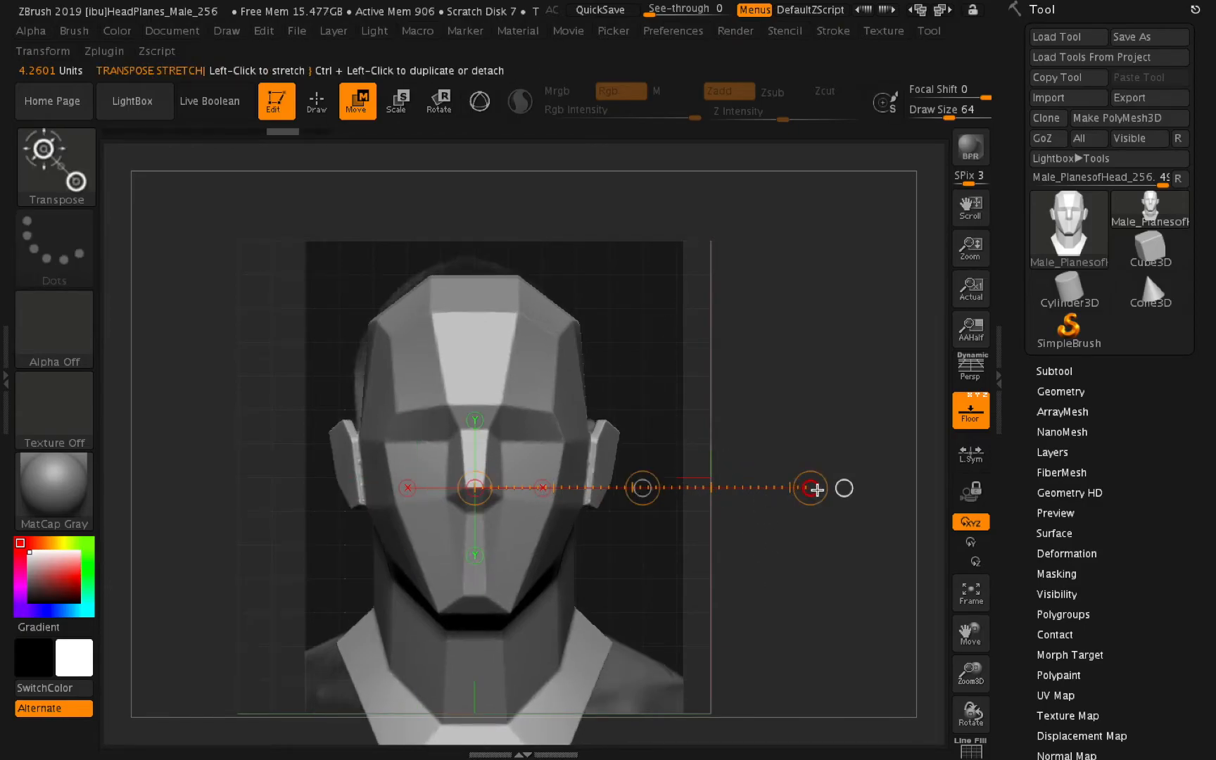
Try widening the head model sideways by stretching it along the Transpose line, and undo the stretch.
{"action": "left_click", "coordinate": [811, 488]}
{"action": "left_click_drag", "start_coordinate": [843, 488], "coordinate": [897, 491]}
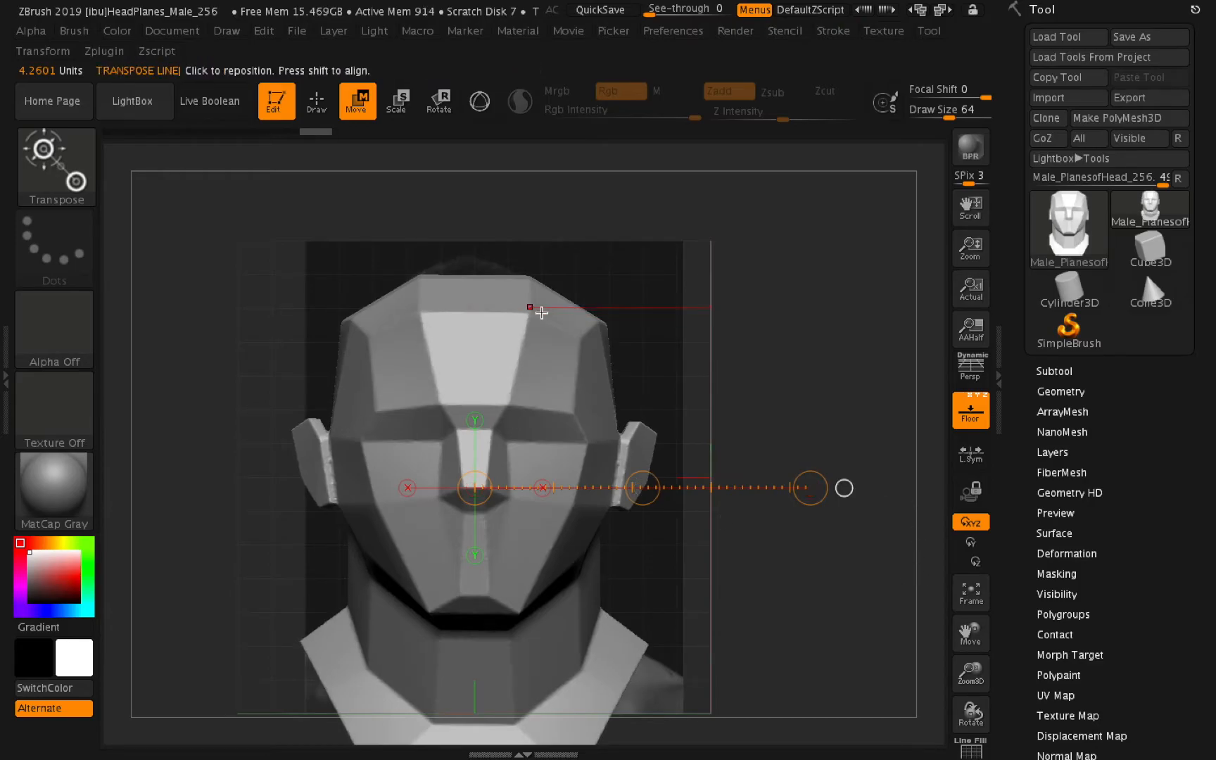
{"action": "key", "text": "ctrl+z"}
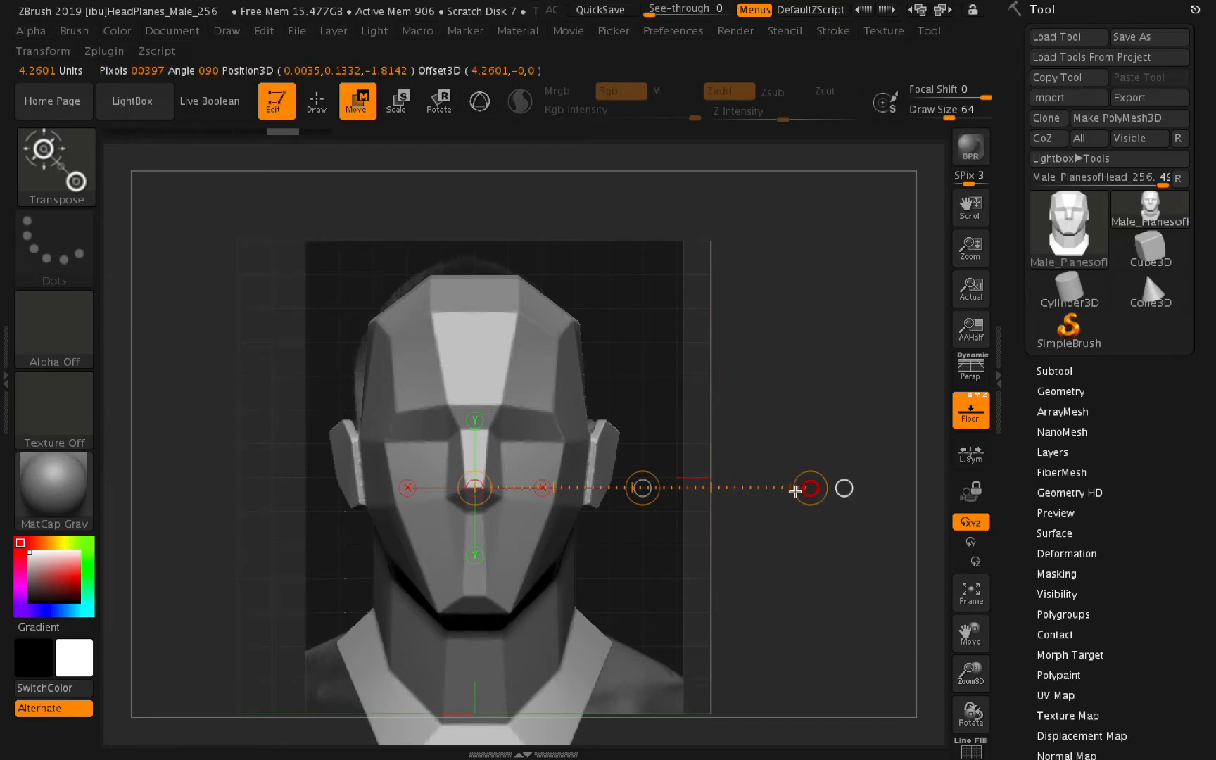
Try squashing the head's width along the Transpose line, check it from the side, and undo the change.
{"action": "left_click_drag", "start_coordinate": [717, 492], "coordinate": [559, 485]}
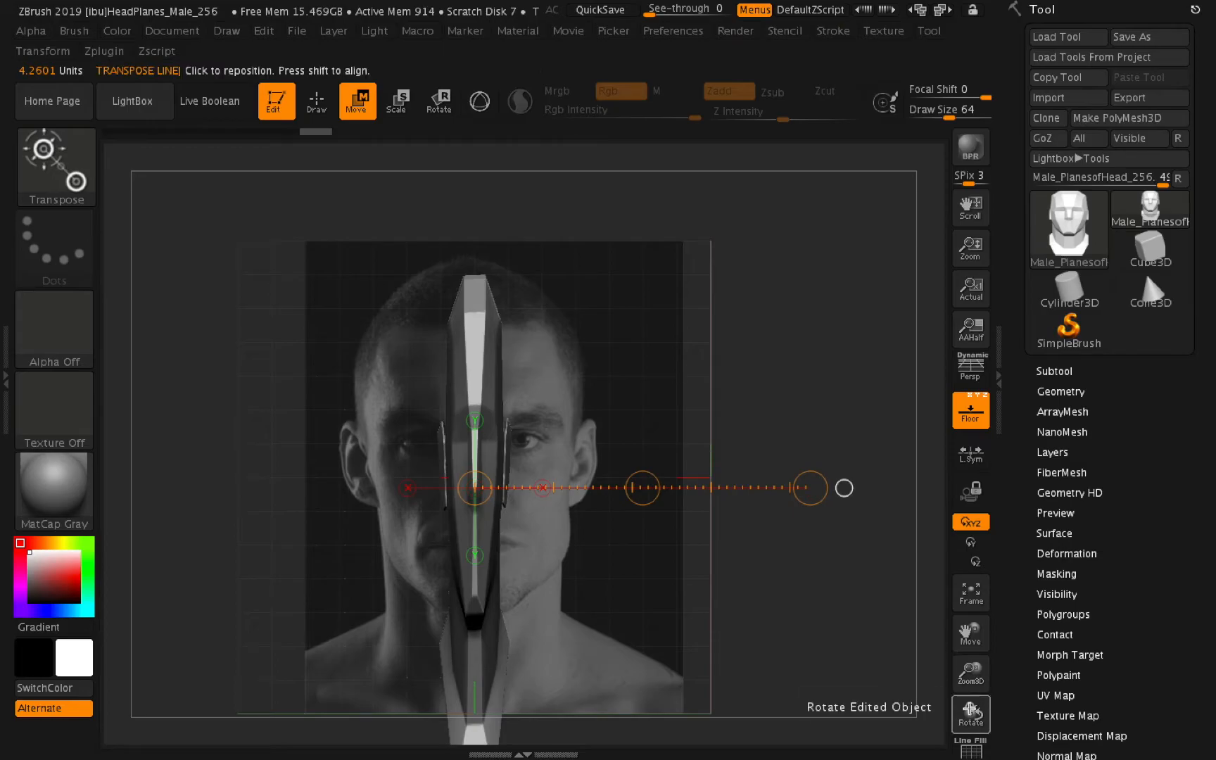
{"action": "left_click_drag", "start_coordinate": [958, 712], "coordinate": [947, 658]}
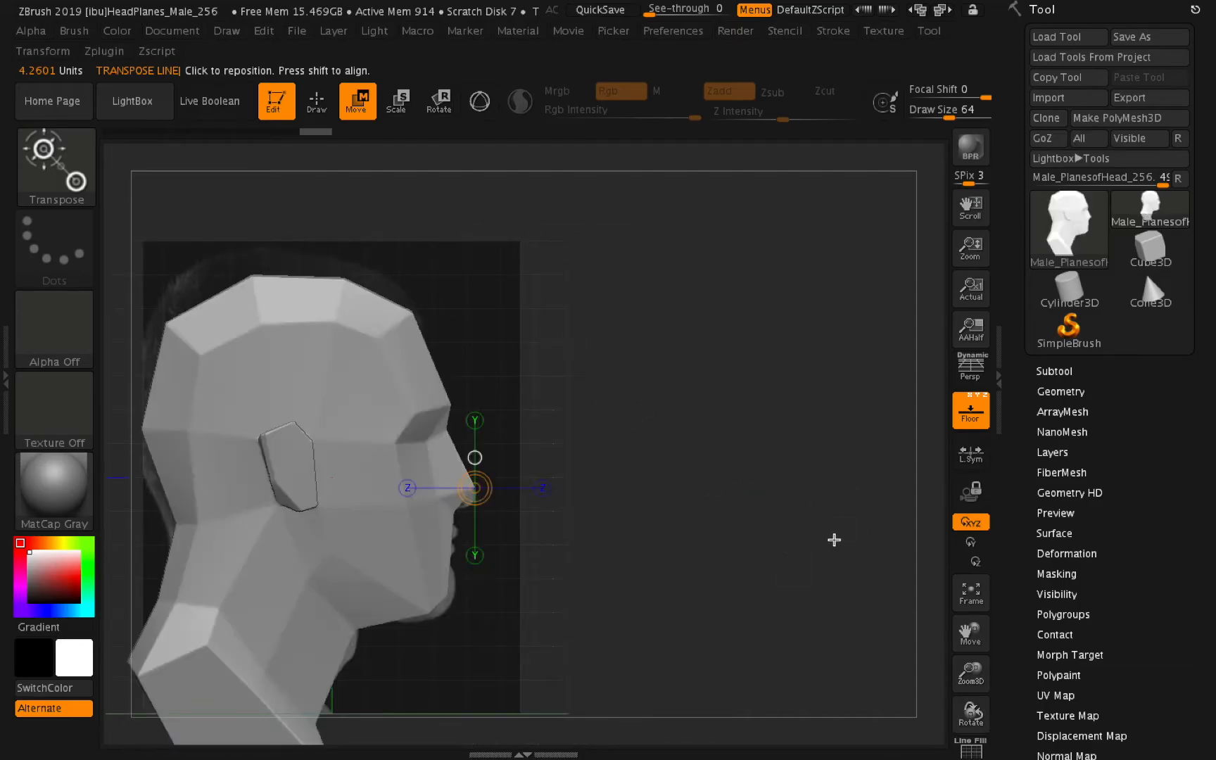
{"action": "key", "text": "ctrl+z"}
{"action": "mouse_move", "coordinate": [957, 718]}
{"action": "left_mouse_down"}
{"action": "mouse_move", "coordinate": [907, 717]}
{"action": "mouse_move", "coordinate": [944, 716]}
{"action": "left_mouse_up"}
{"action": "left_click_drag", "start_coordinate": [955, 648], "coordinate": [947, 634], "text": "shift"}
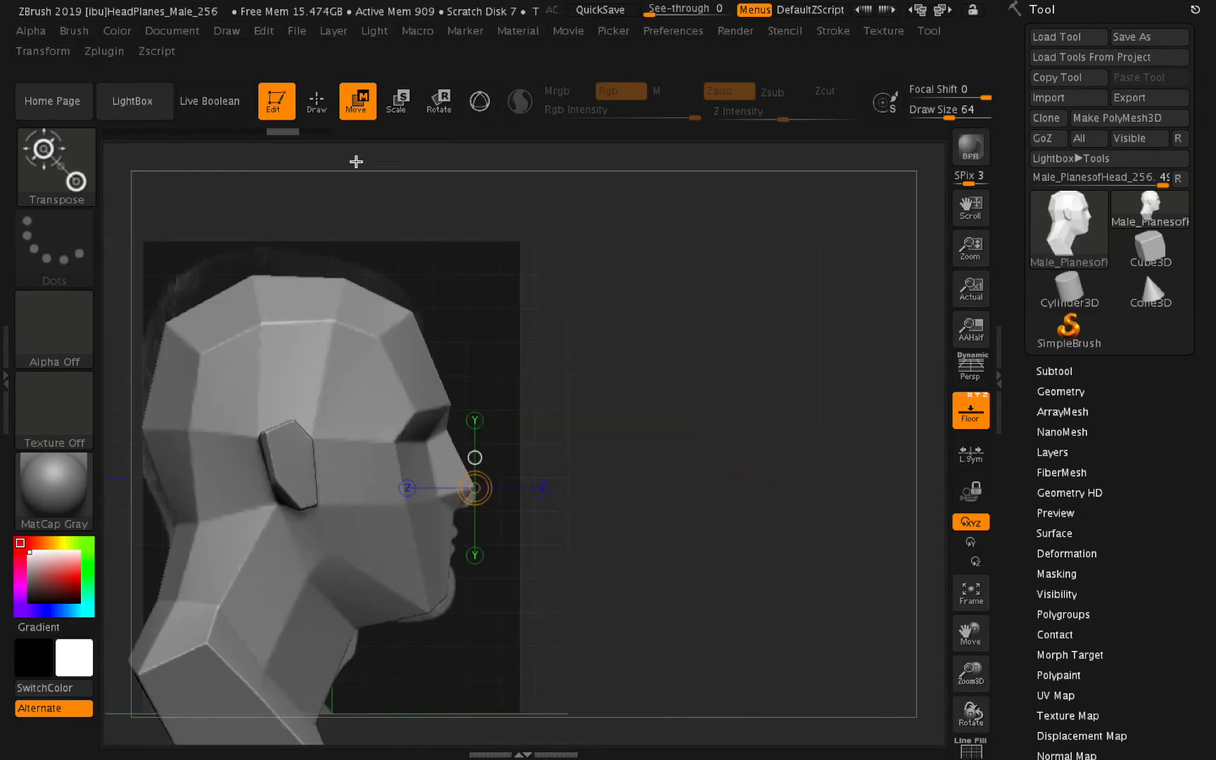
{"action": "left_click_drag", "start_coordinate": [965, 718], "coordinate": [935, 721]}
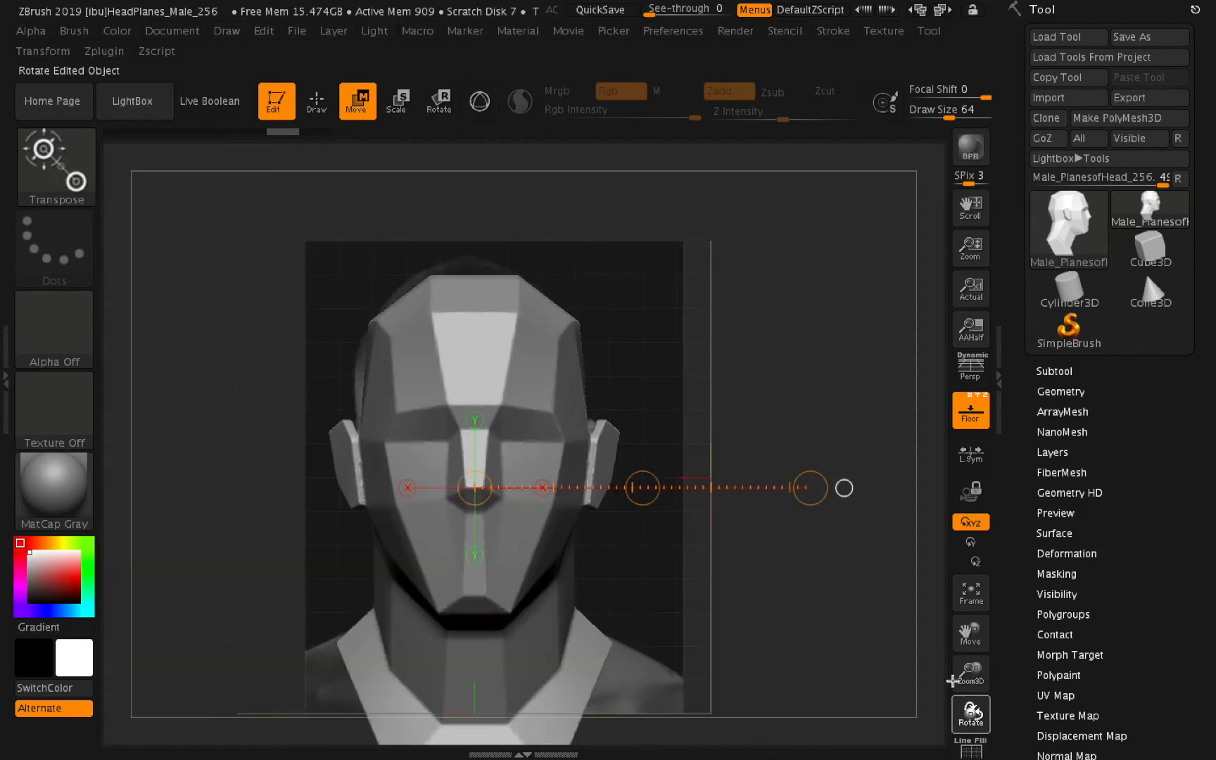
Try scaling the head with the Transpose line in Scale mode and undo it.
{"action": "key", "text": "e"}
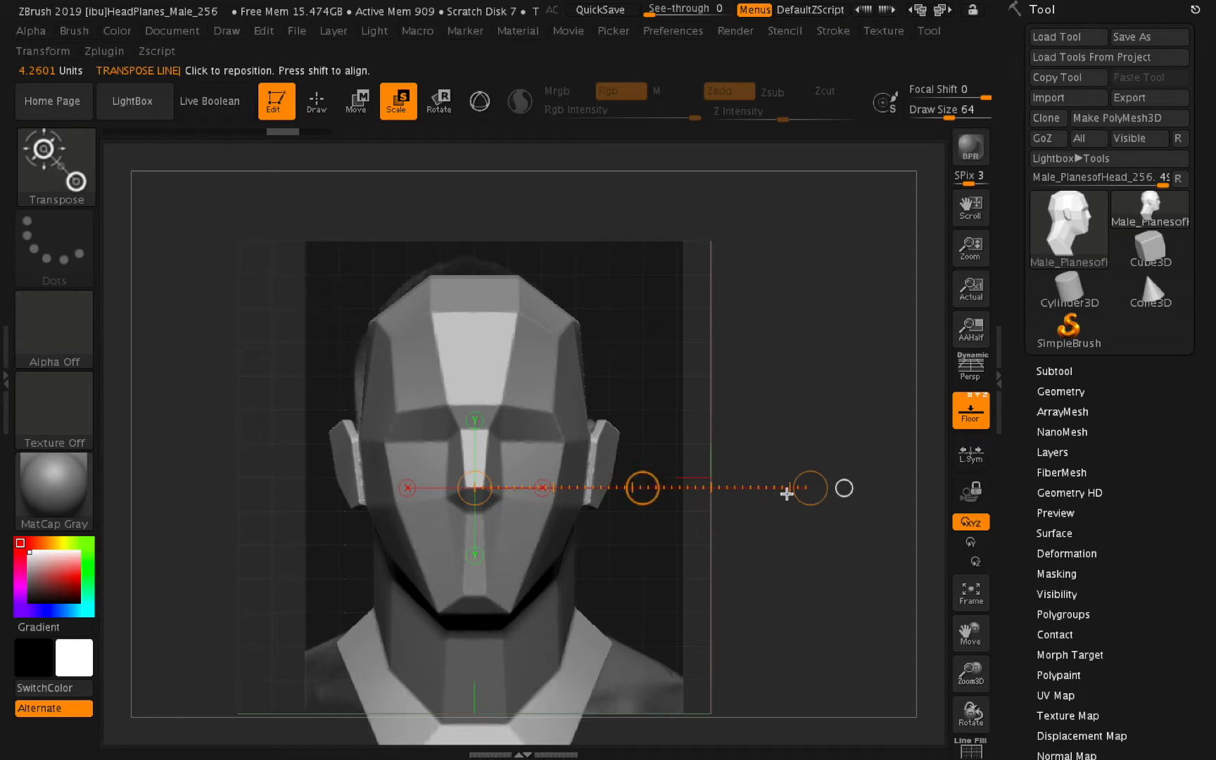
{"action": "mouse_move", "coordinate": [813, 488]}
{"action": "left_mouse_down"}
{"action": "mouse_move", "coordinate": [536, 483]}
{"action": "mouse_move", "coordinate": [649, 471]}
{"action": "mouse_move", "coordinate": [732, 525]}
{"action": "mouse_move", "coordinate": [818, 544]}
{"action": "left_mouse_up"}
{"action": "key", "text": "ctrl+z"}
Try rotating the head about the nose with the Transpose line in Rotate mode and undo the rotation.
{"action": "left_click", "coordinate": [441, 112]}
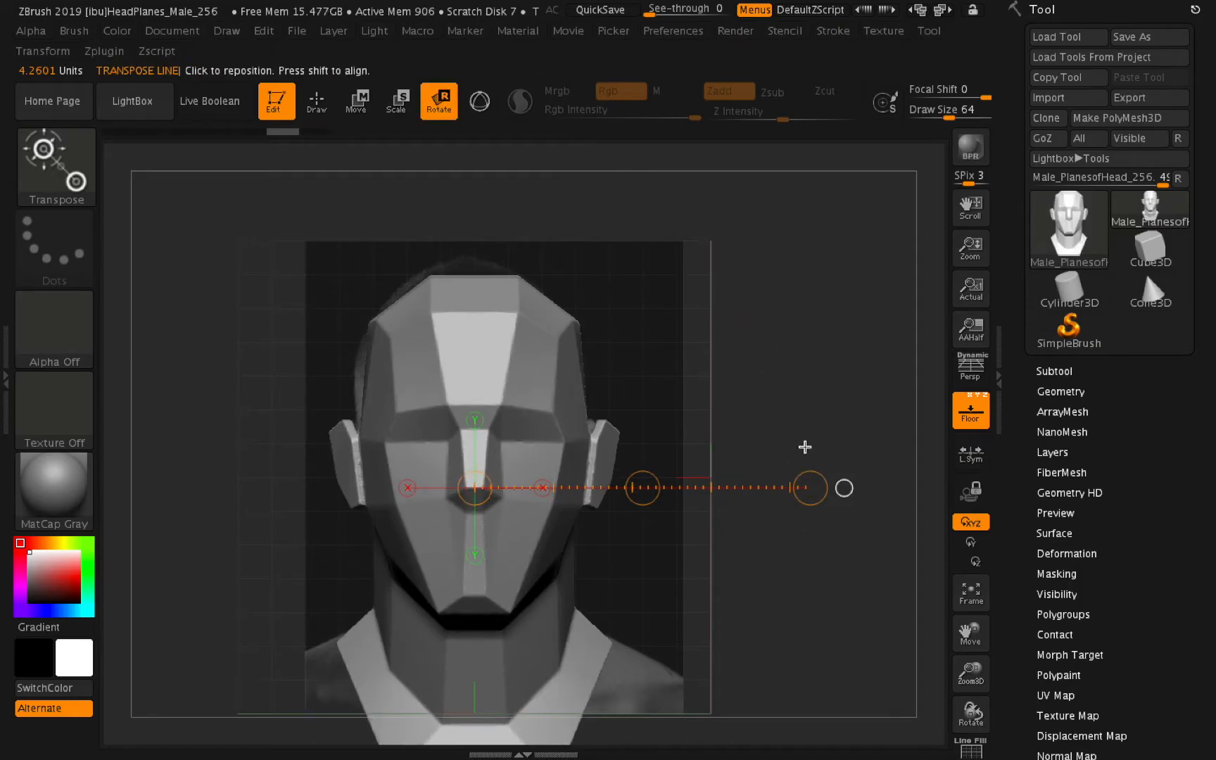
{"action": "left_click_drag", "start_coordinate": [808, 489], "coordinate": [808, 485]}
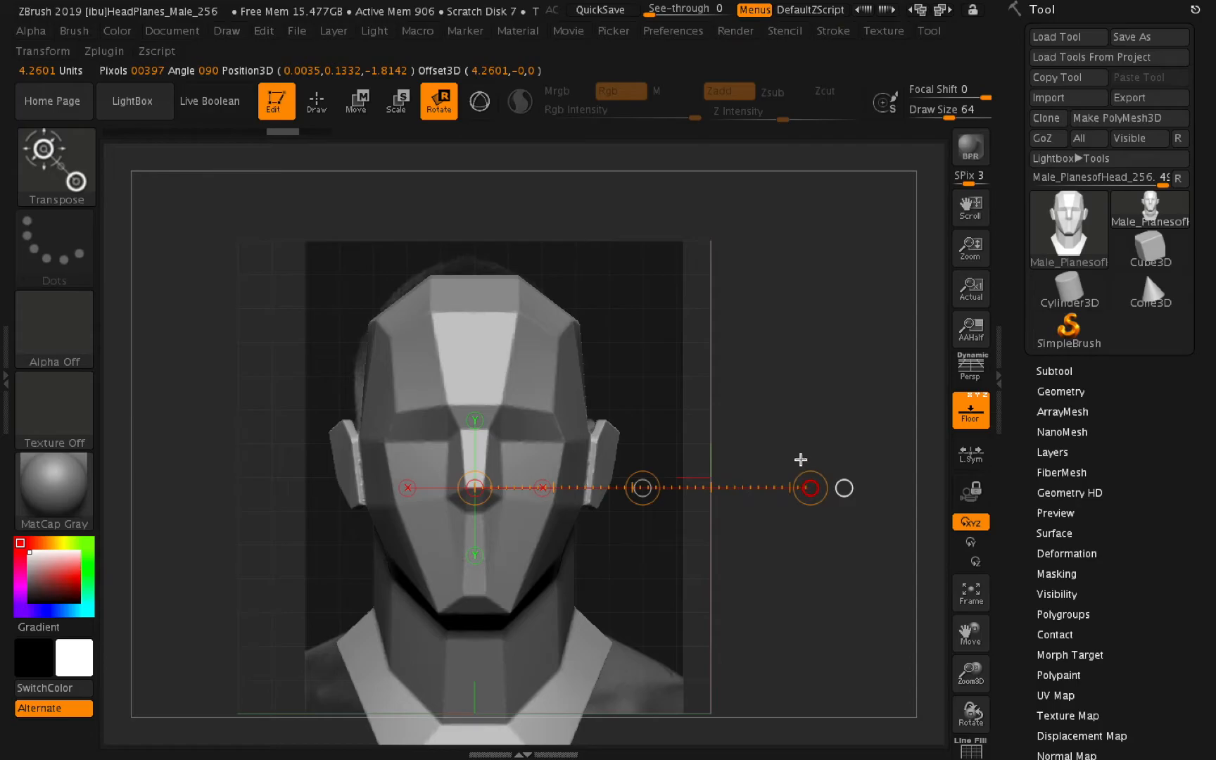
{"action": "left_click_drag", "start_coordinate": [790, 414], "coordinate": [778, 372]}
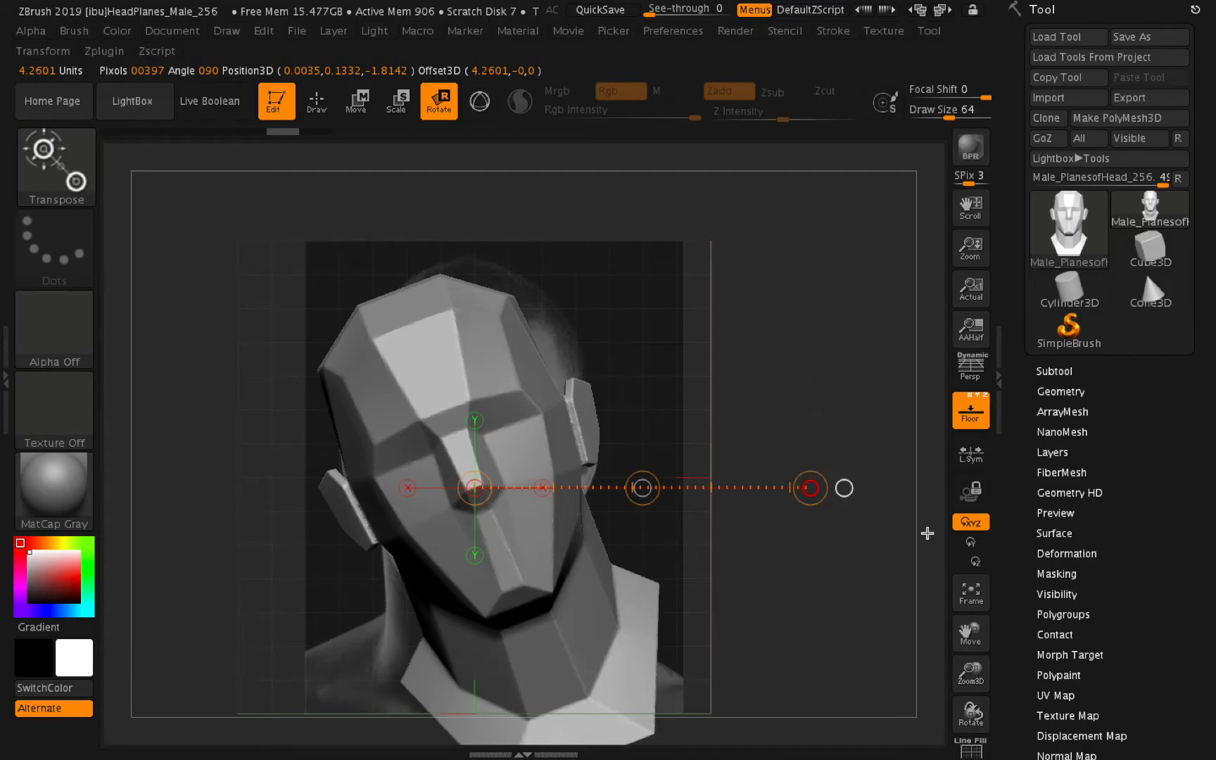
{"action": "key", "text": "ctrl+z"}
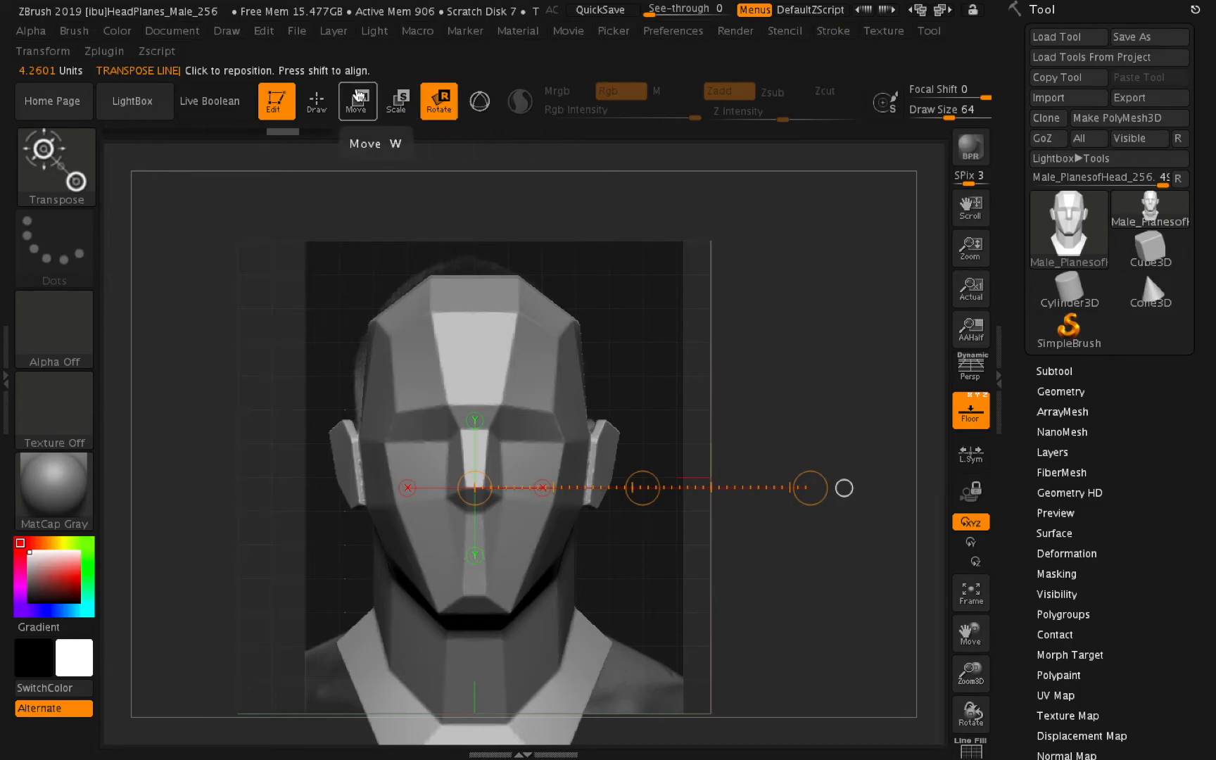
Return to Draw mode and show the head in a centred side profile view.
{"action": "left_click", "coordinate": [317, 100]}
{"action": "mouse_move", "coordinate": [972, 715]}
{"action": "left_mouse_down"}
{"action": "mouse_move", "coordinate": [1011, 713]}
{"action": "mouse_move", "coordinate": [992, 711]}
{"action": "left_mouse_up"}
{"action": "left_click_drag", "start_coordinate": [950, 612], "coordinate": [964, 617], "text": "shift"}
{"action": "left_click_drag", "start_coordinate": [977, 712], "coordinate": [1016, 726]}
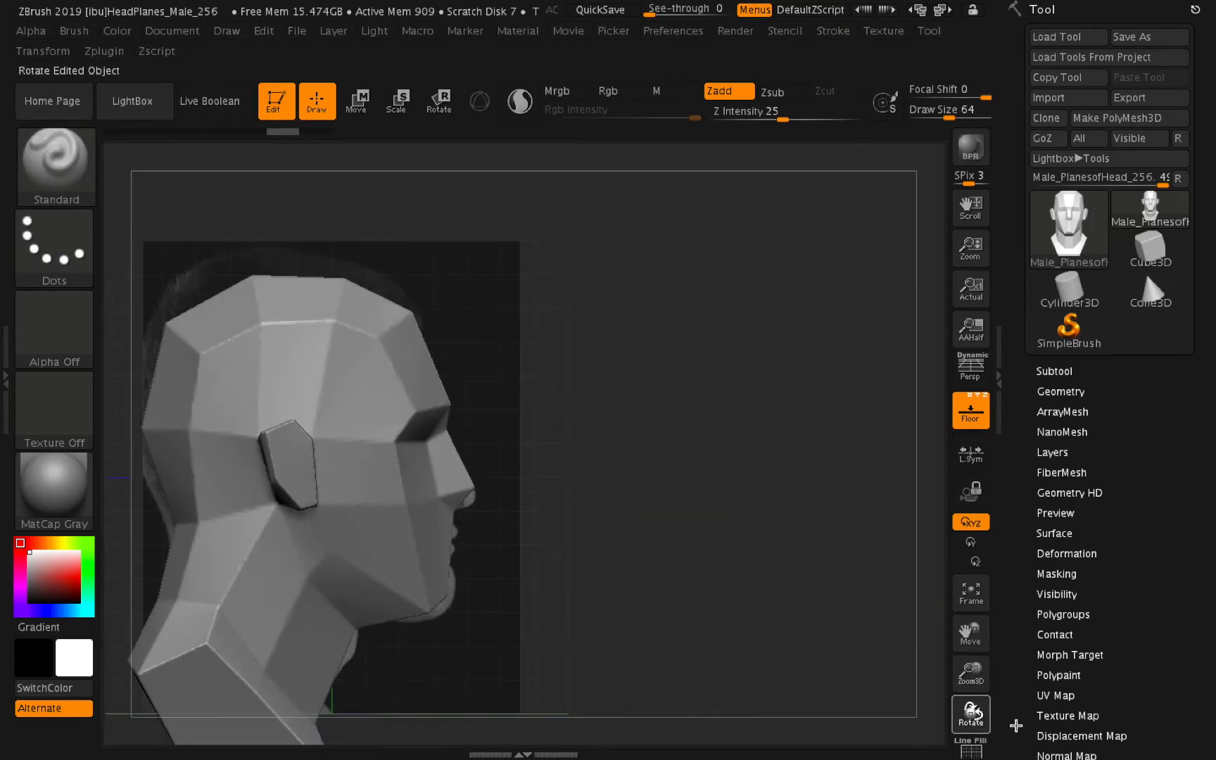
{"action": "left_click_drag", "start_coordinate": [970, 632], "coordinate": [1084, 573]}
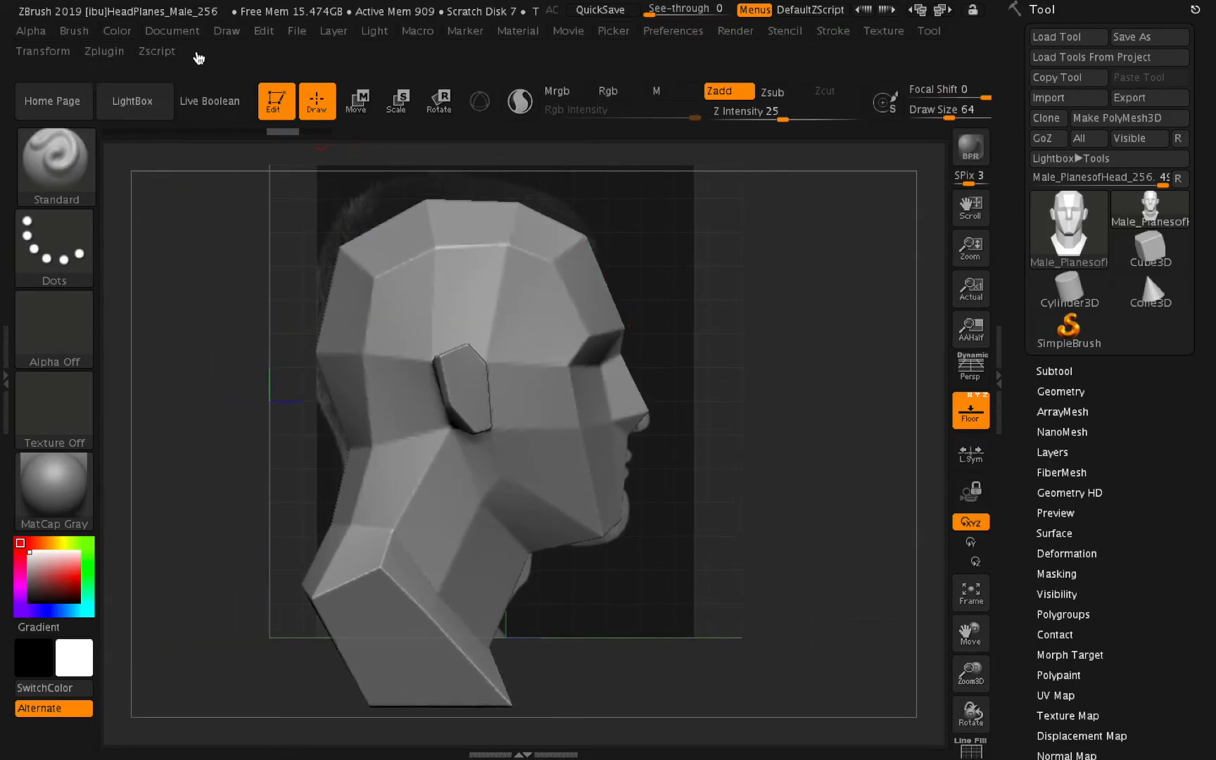
Open the DynaMesh settings in the head model's geometry options.
{"action": "left_click", "coordinate": [1061, 392]}
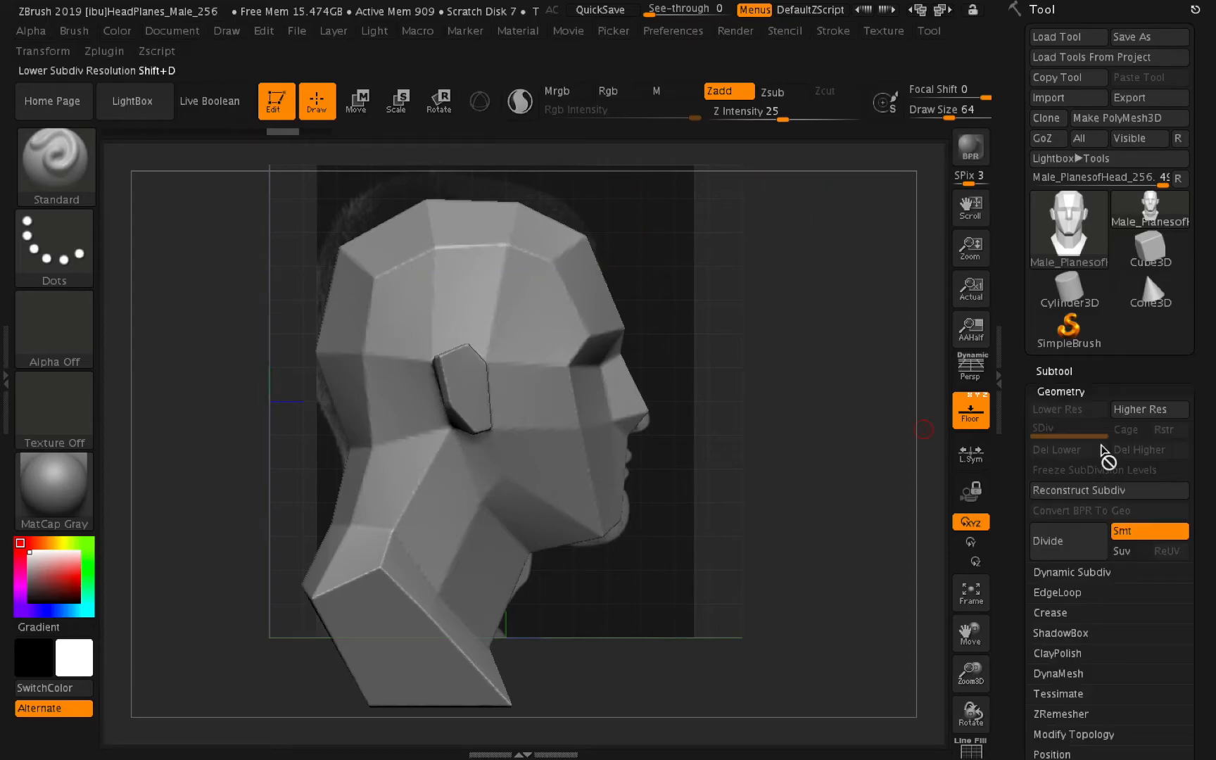
{"action": "left_click", "coordinate": [1053, 677]}
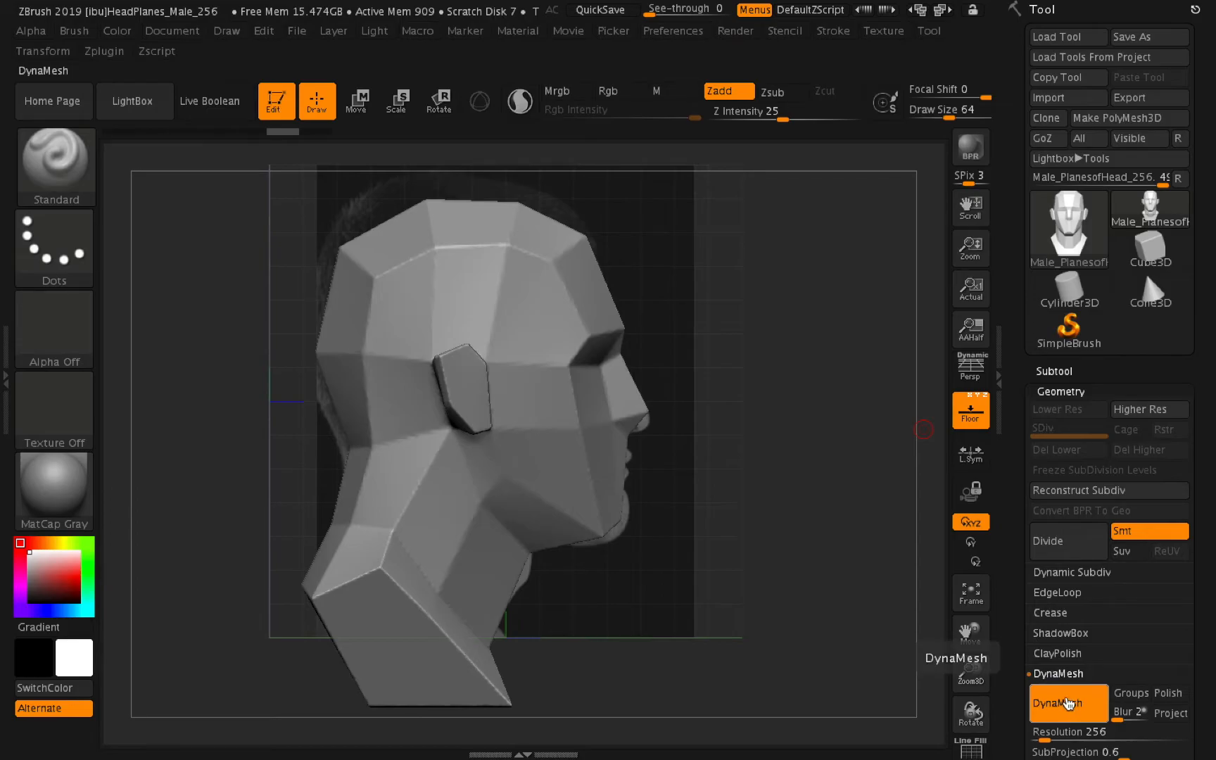
{"action": "left_click_drag", "start_coordinate": [1192, 521], "coordinate": [1189, 483]}
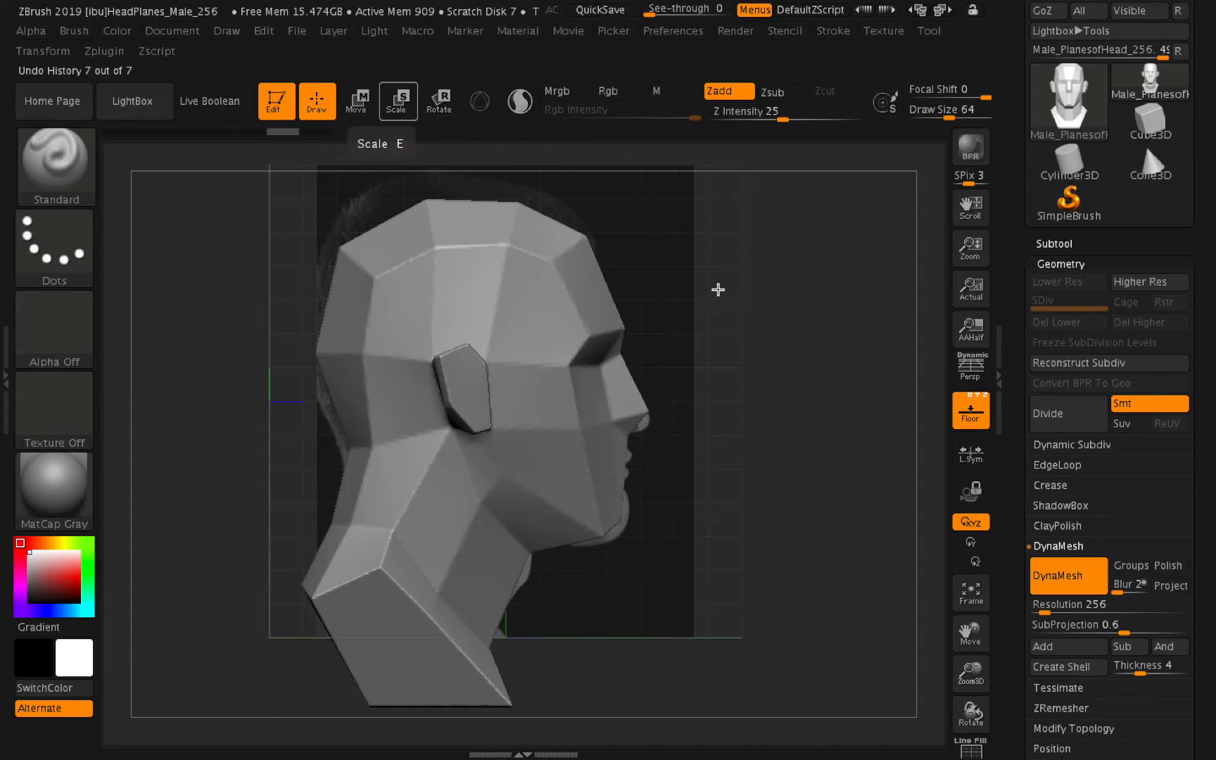
{"action": "left_click", "coordinate": [994, 588]}
{"action": "scroll", "coordinate": [1013, 585], "scroll_direction": "down", "scroll_amount": 2}
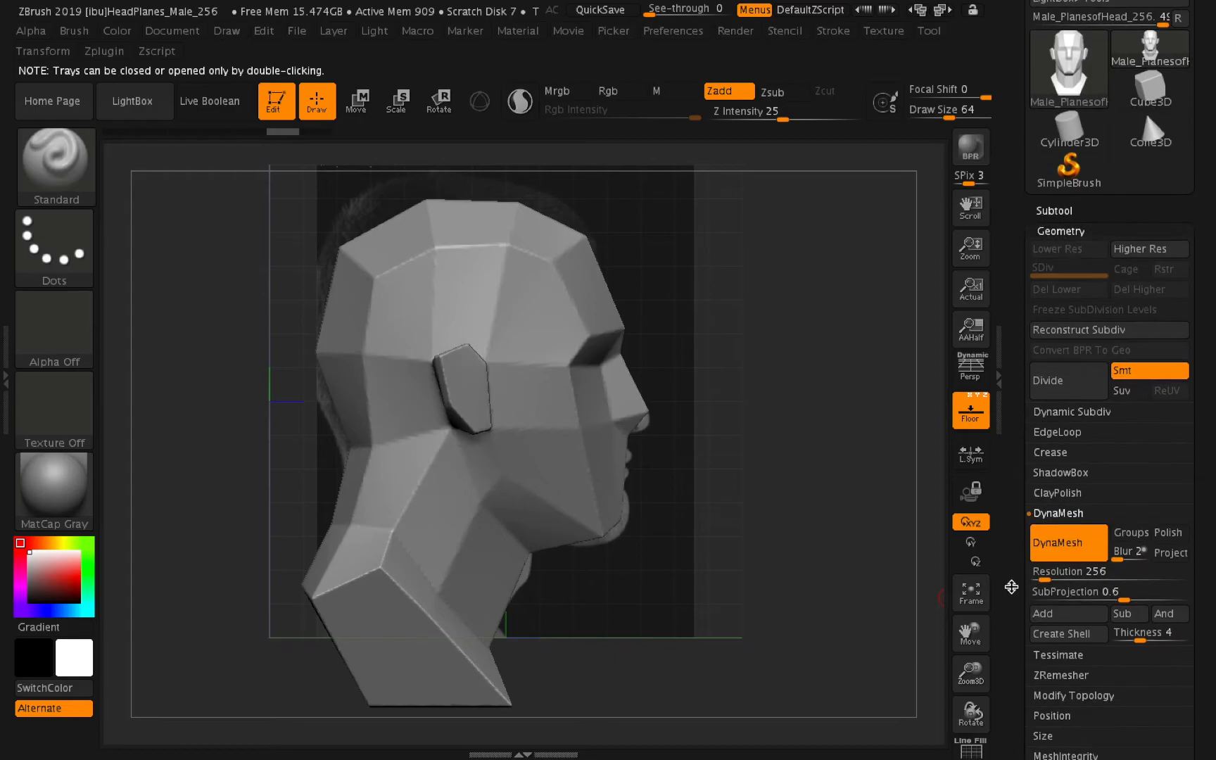
Show the polyframe on the head as wireframe lines without the color fill and examine the mesh around the nose.
{"action": "left_click", "coordinate": [971, 752]}
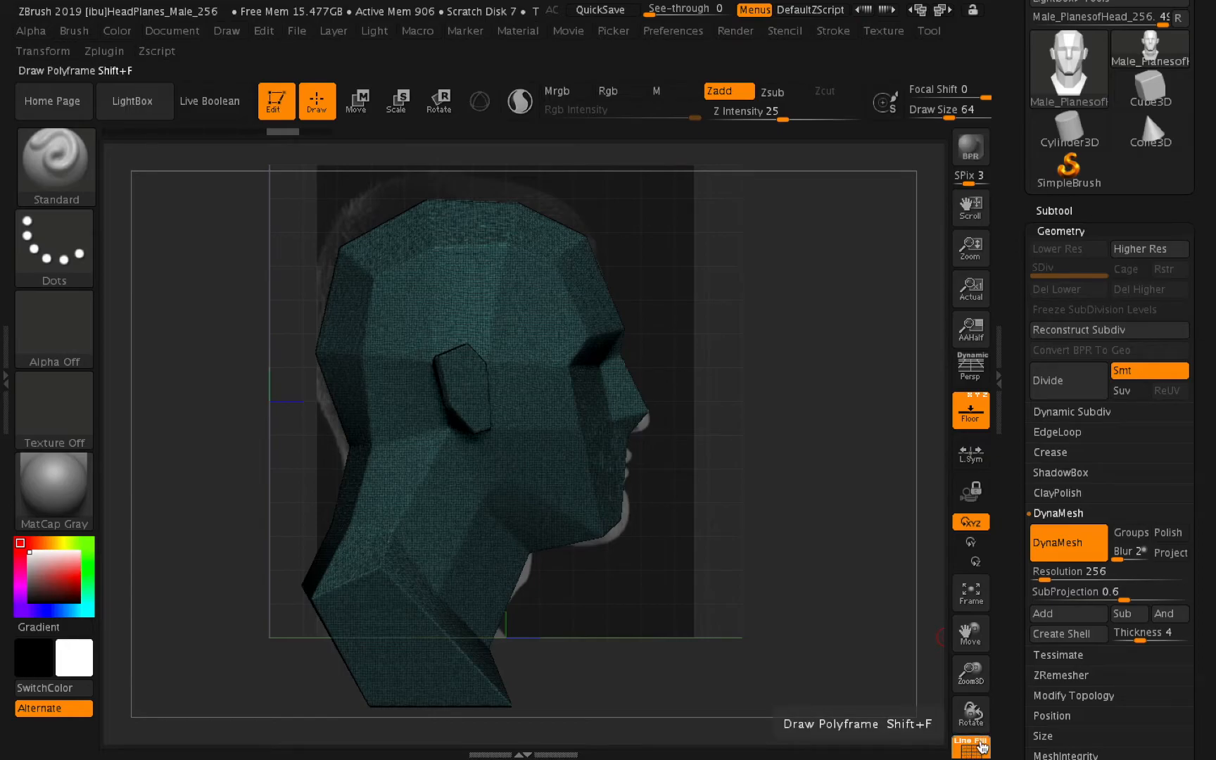
{"action": "left_click", "coordinate": [984, 746]}
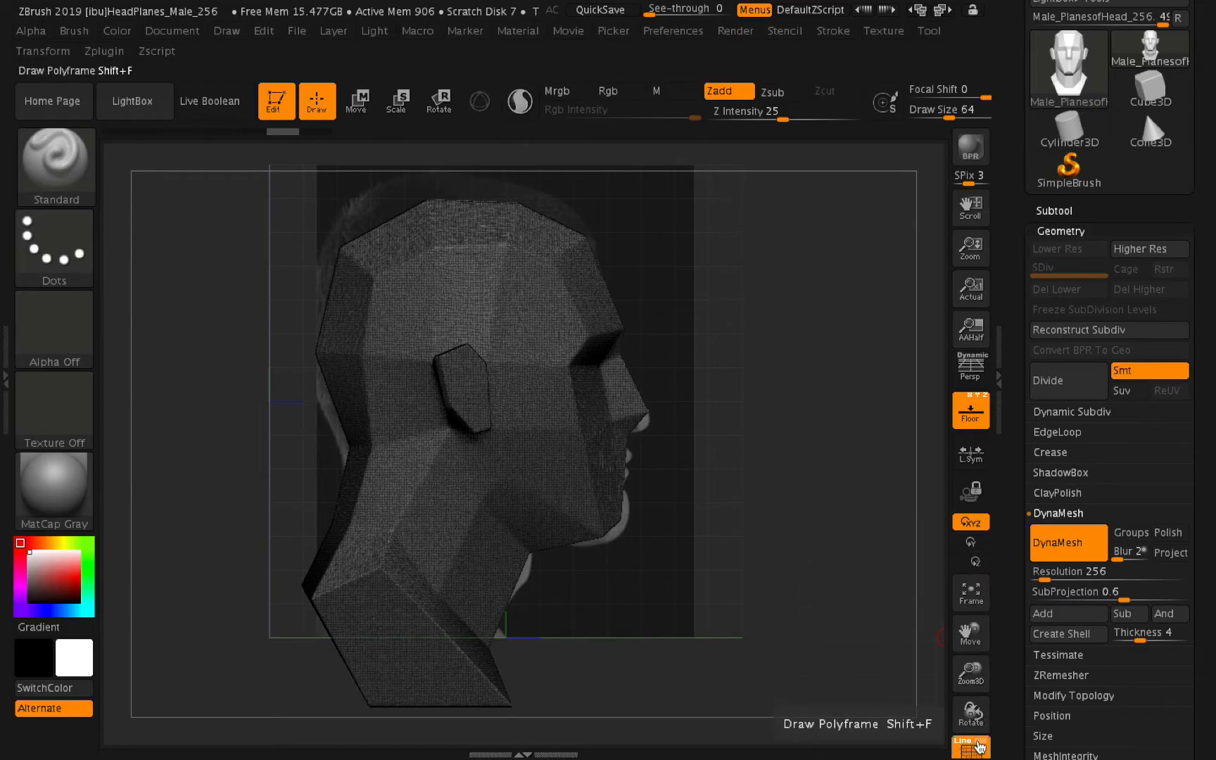
{"action": "left_click_drag", "start_coordinate": [985, 678], "coordinate": [1162, 759]}
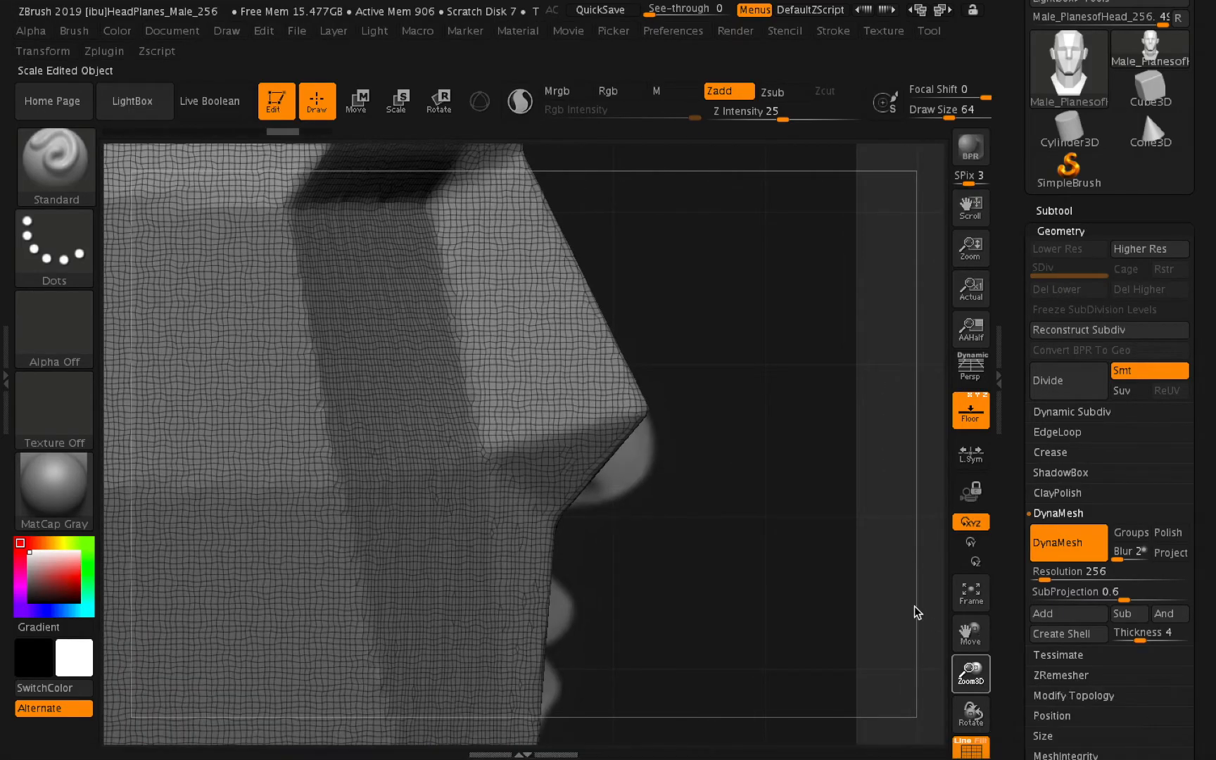
{"action": "left_click_drag", "start_coordinate": [970, 632], "coordinate": [1076, 566]}
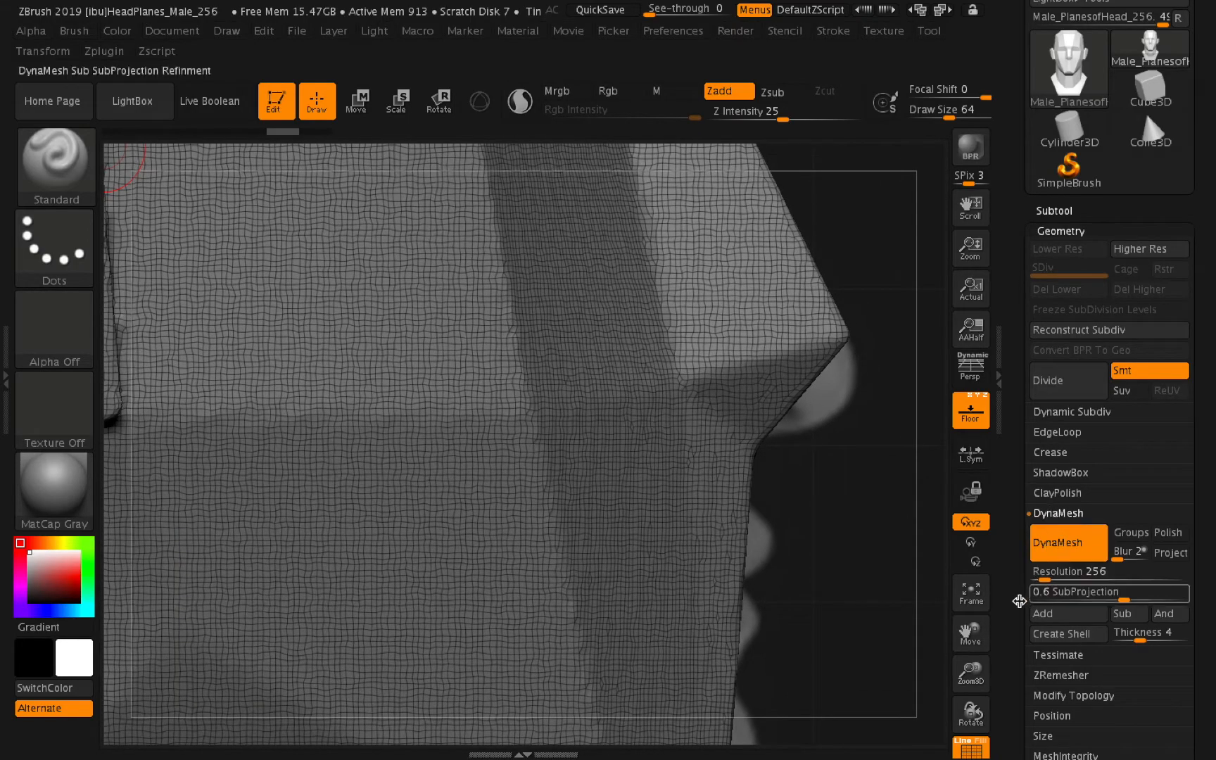
{"action": "left_click_drag", "start_coordinate": [978, 675], "coordinate": [887, 654]}
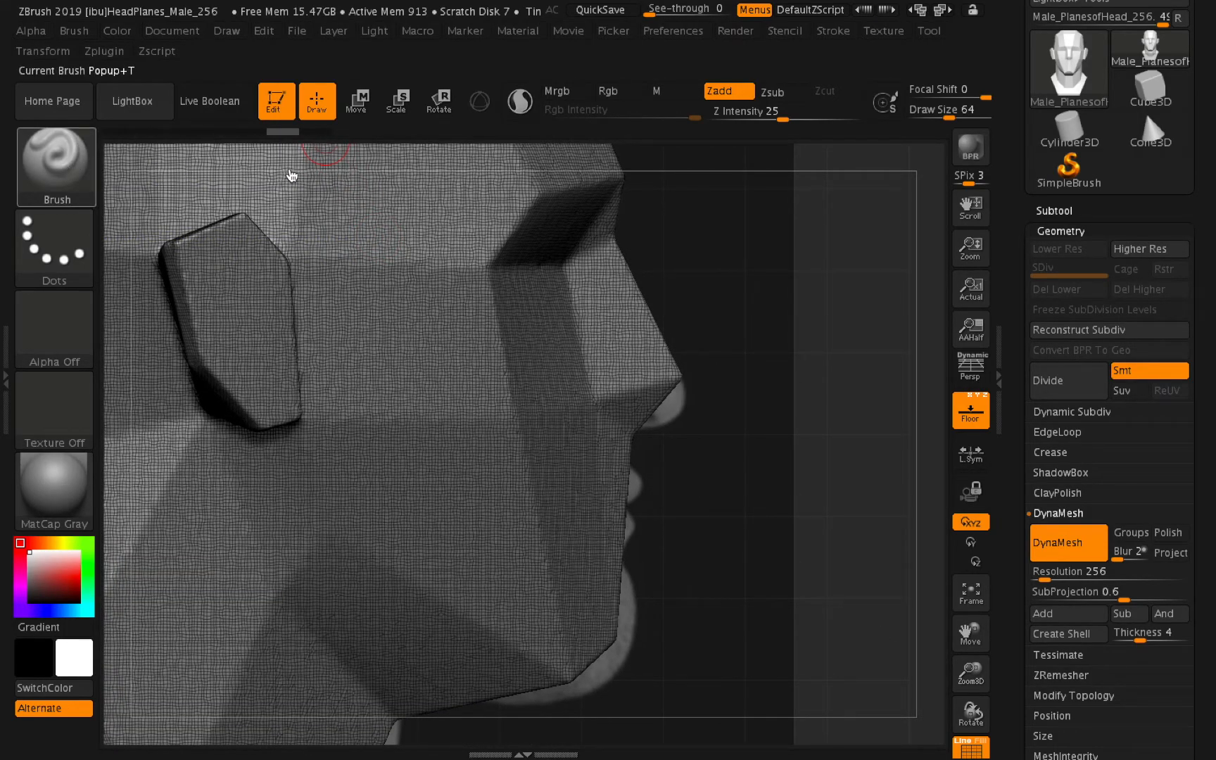
Select the Move brush with draw size 182 and pull the nose tip forward into a long spike.
{"action": "left_click", "coordinate": [63, 156]}
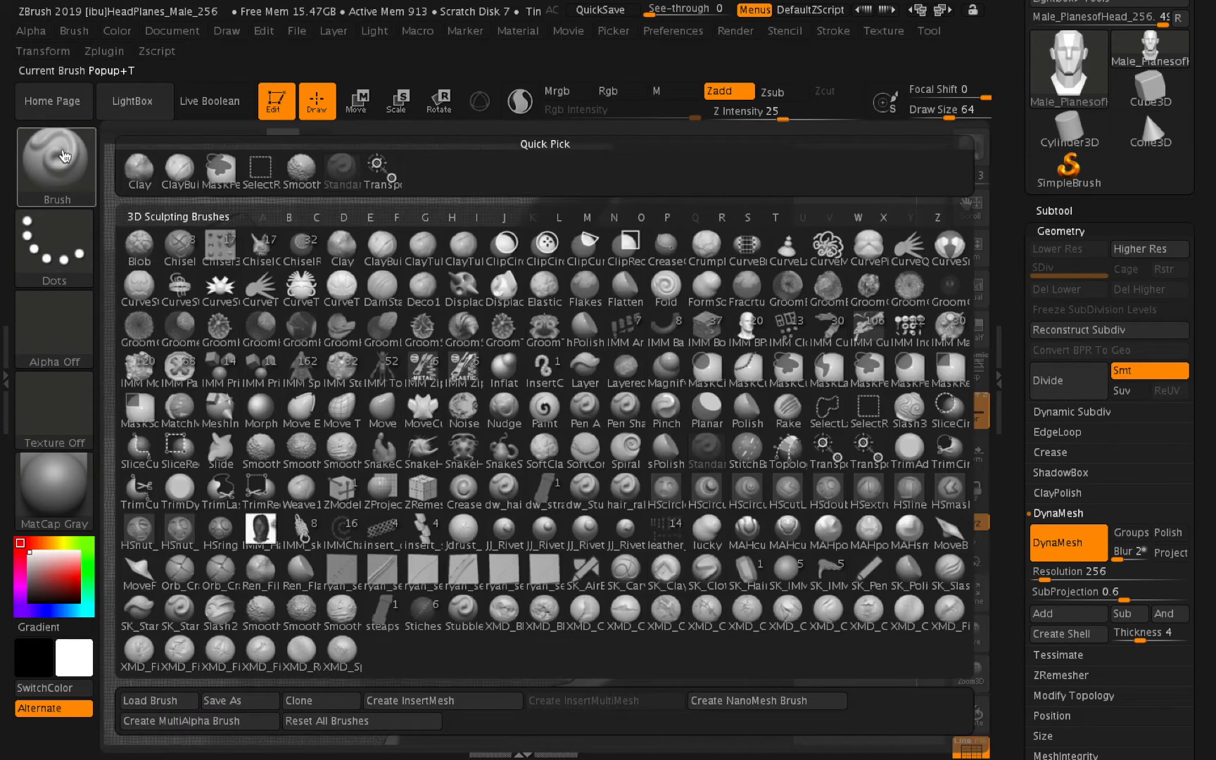
{"action": "left_click", "coordinate": [383, 414]}
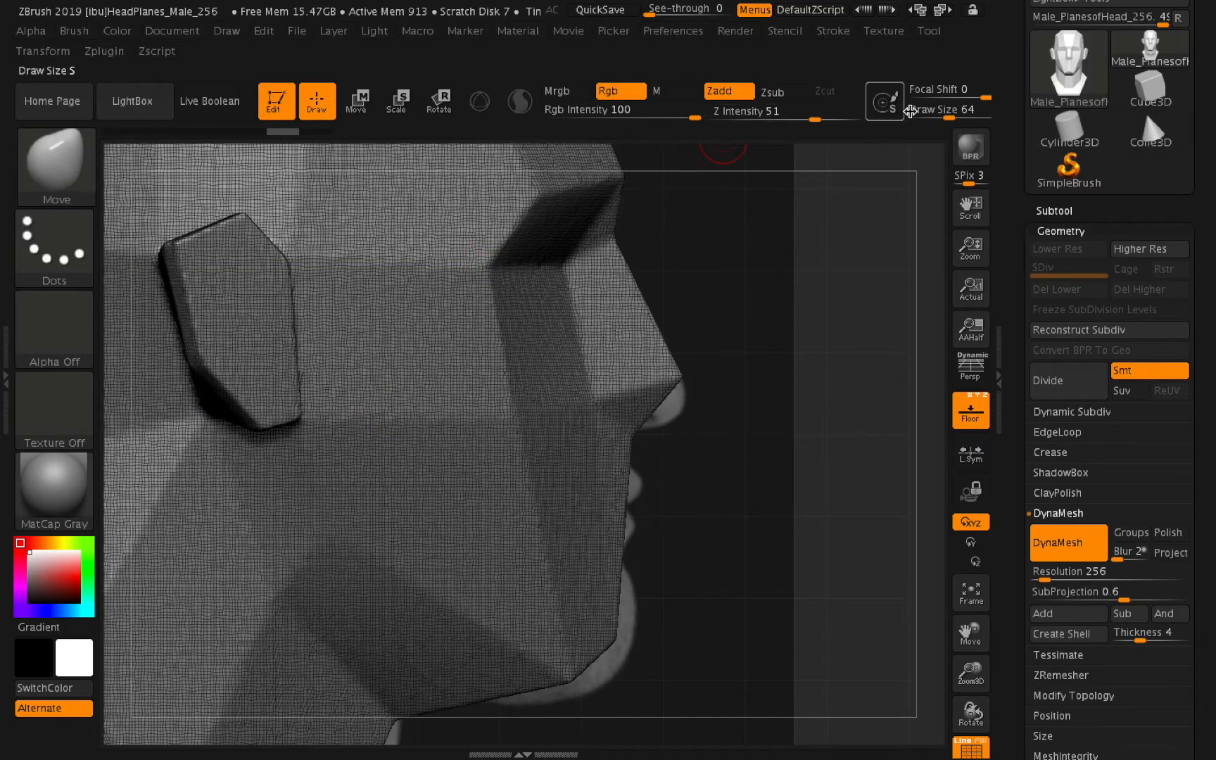
{"action": "left_click_drag", "start_coordinate": [912, 117], "coordinate": [995, 107]}
{"action": "left_click", "coordinate": [975, 111]}
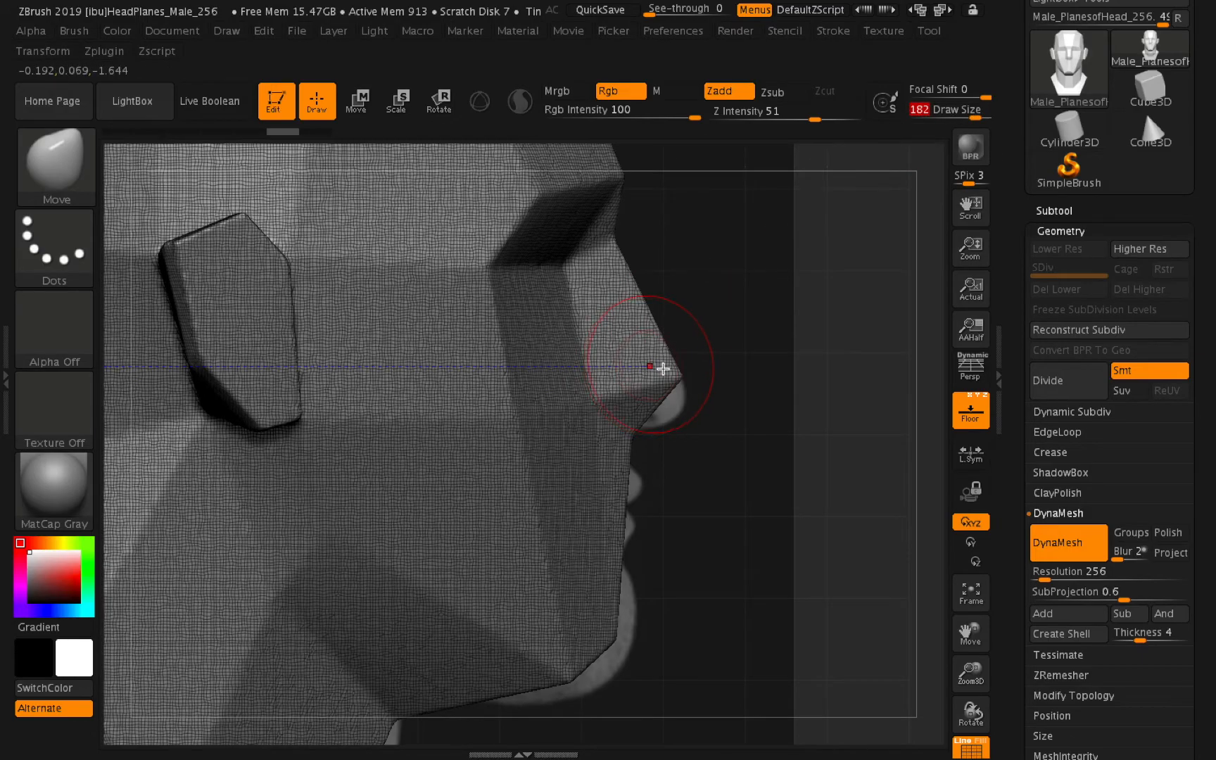
{"action": "left_click_drag", "start_coordinate": [678, 369], "coordinate": [892, 361]}
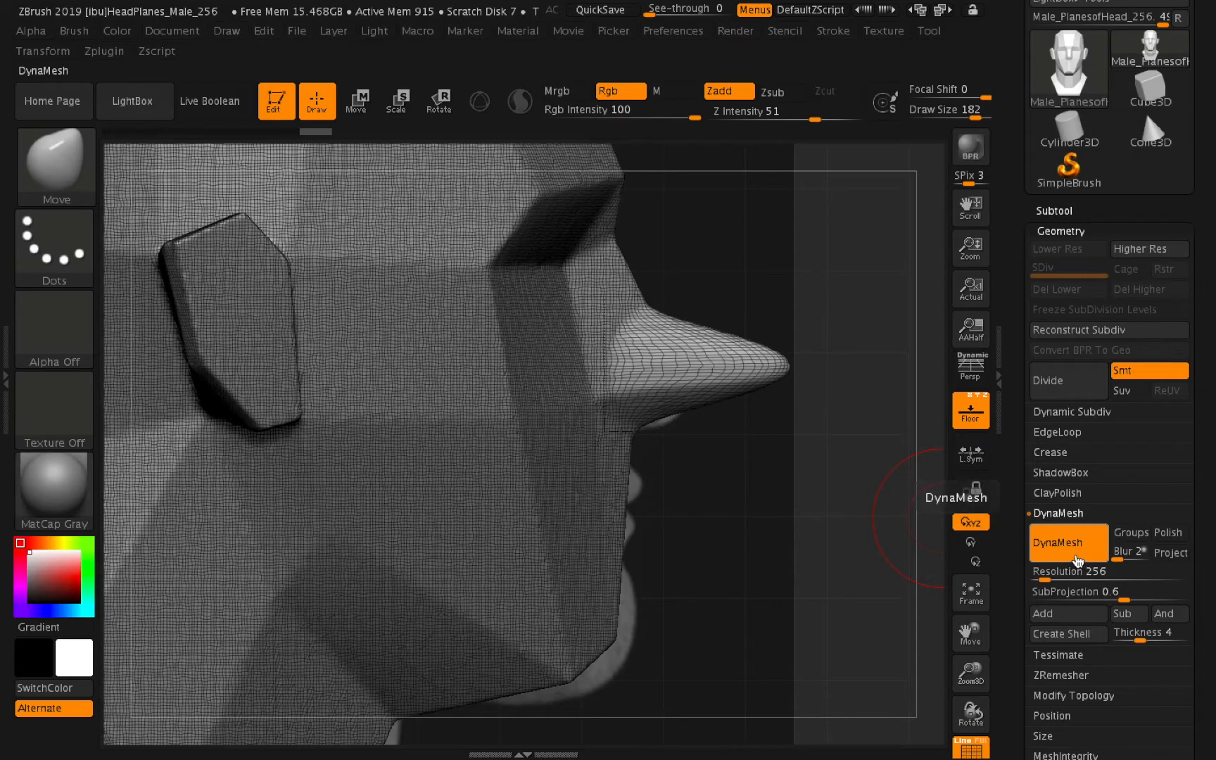
Remesh the head with its stretched nose using DynaMesh at resolution 256, and undo the remesh.
{"action": "left_click", "coordinate": [1079, 560]}
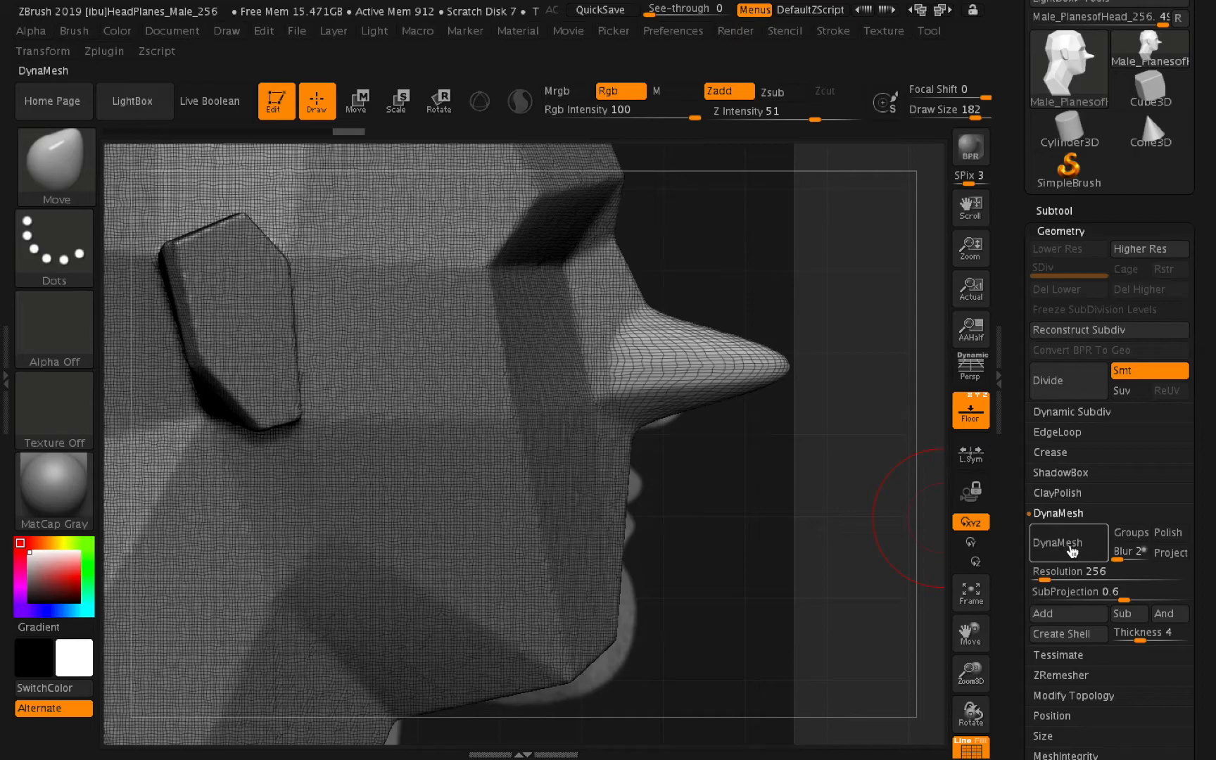
{"action": "left_click", "coordinate": [1103, 619]}
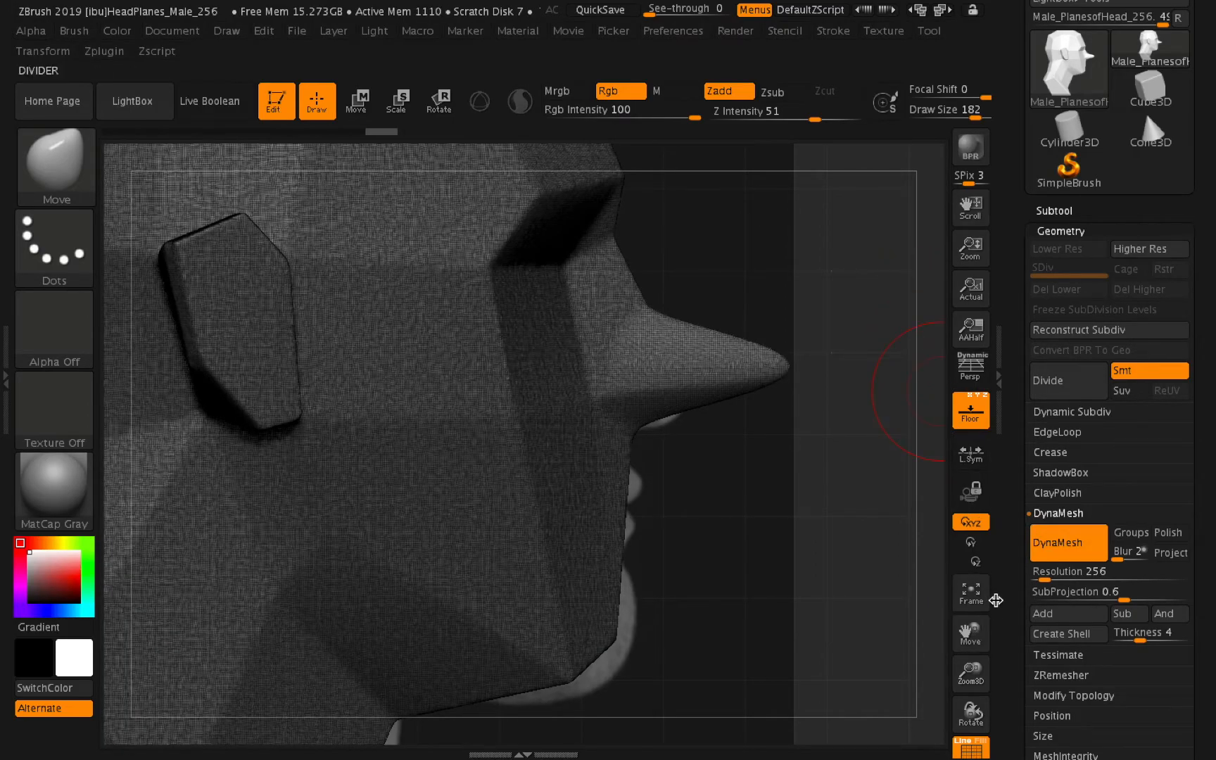
{"action": "left_click_drag", "start_coordinate": [1036, 700], "coordinate": [1008, 638]}
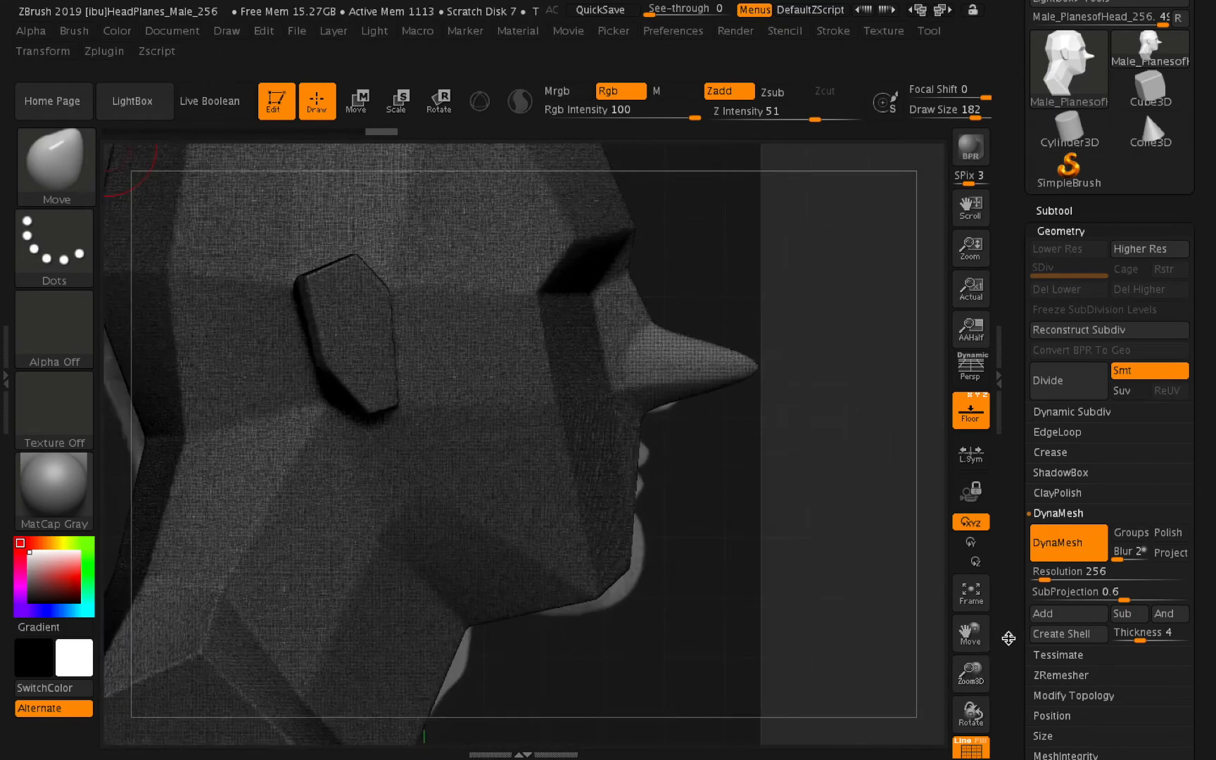
{"action": "key", "text": "ctrl"}
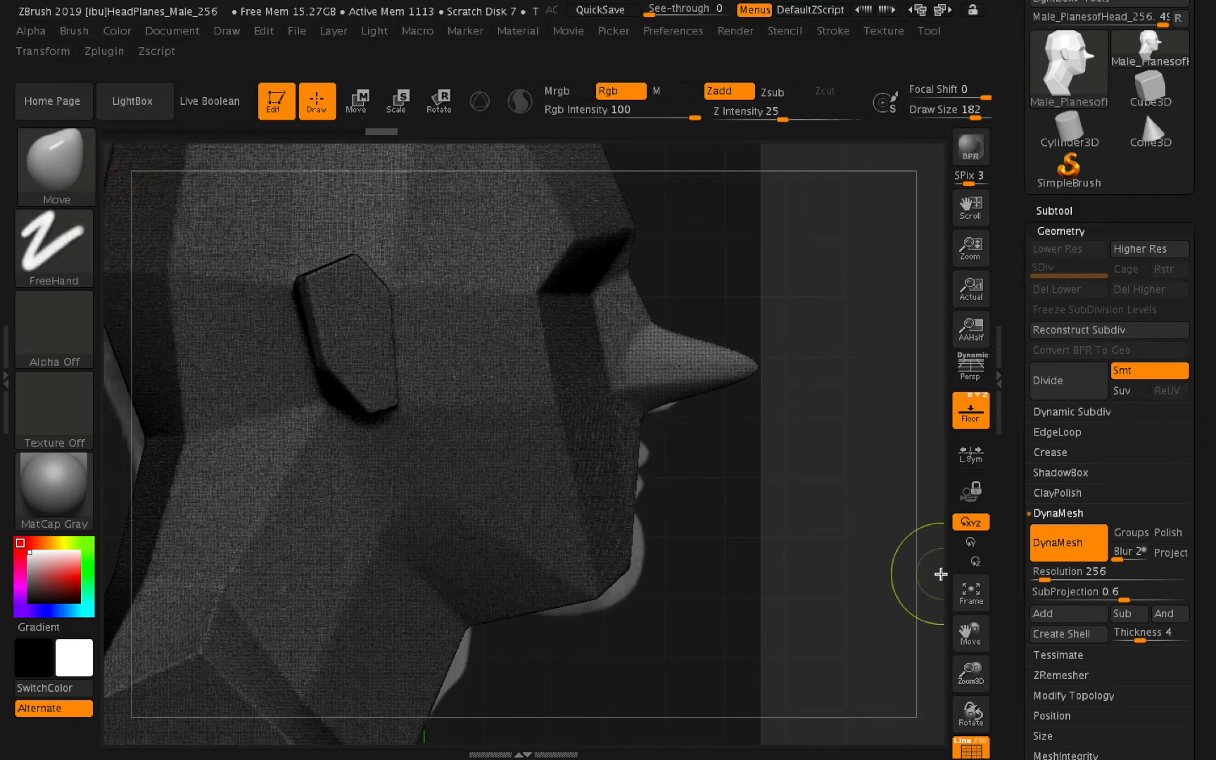
{"action": "left_click", "coordinate": [701, 500], "text": "ctrl"}
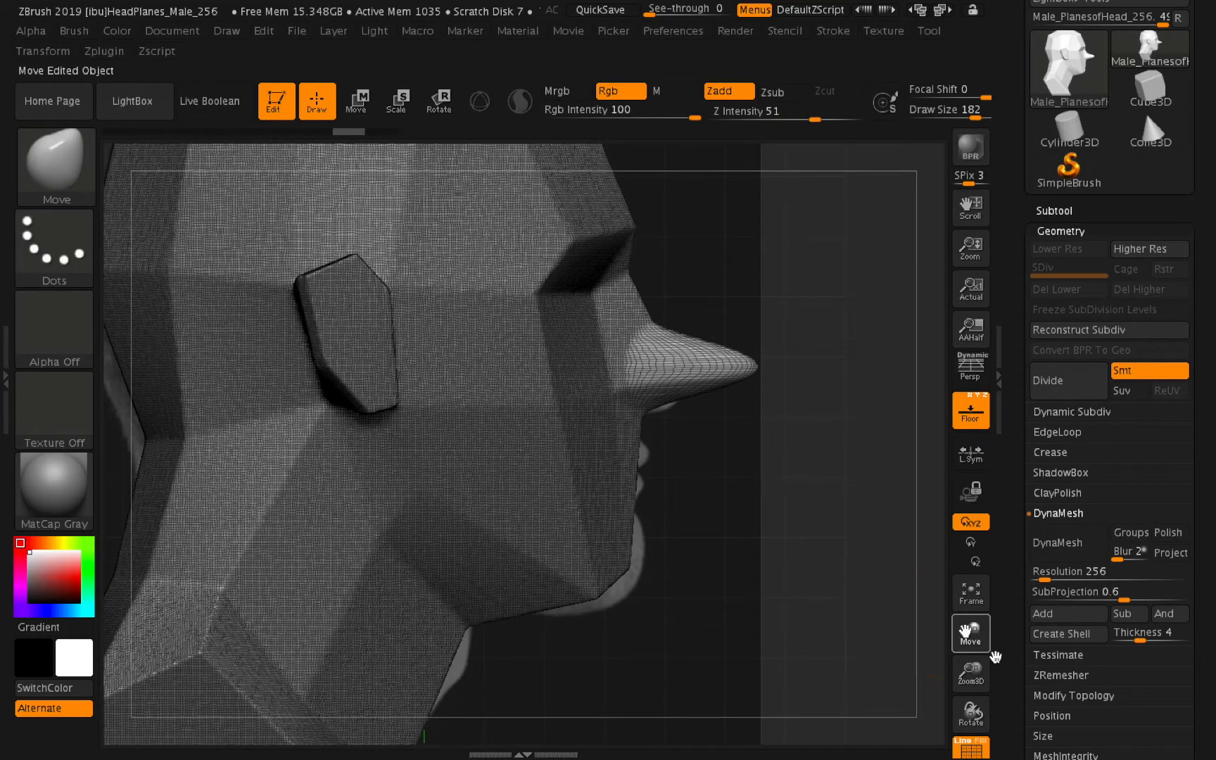
{"action": "left_click_drag", "start_coordinate": [1007, 662], "coordinate": [1011, 662]}
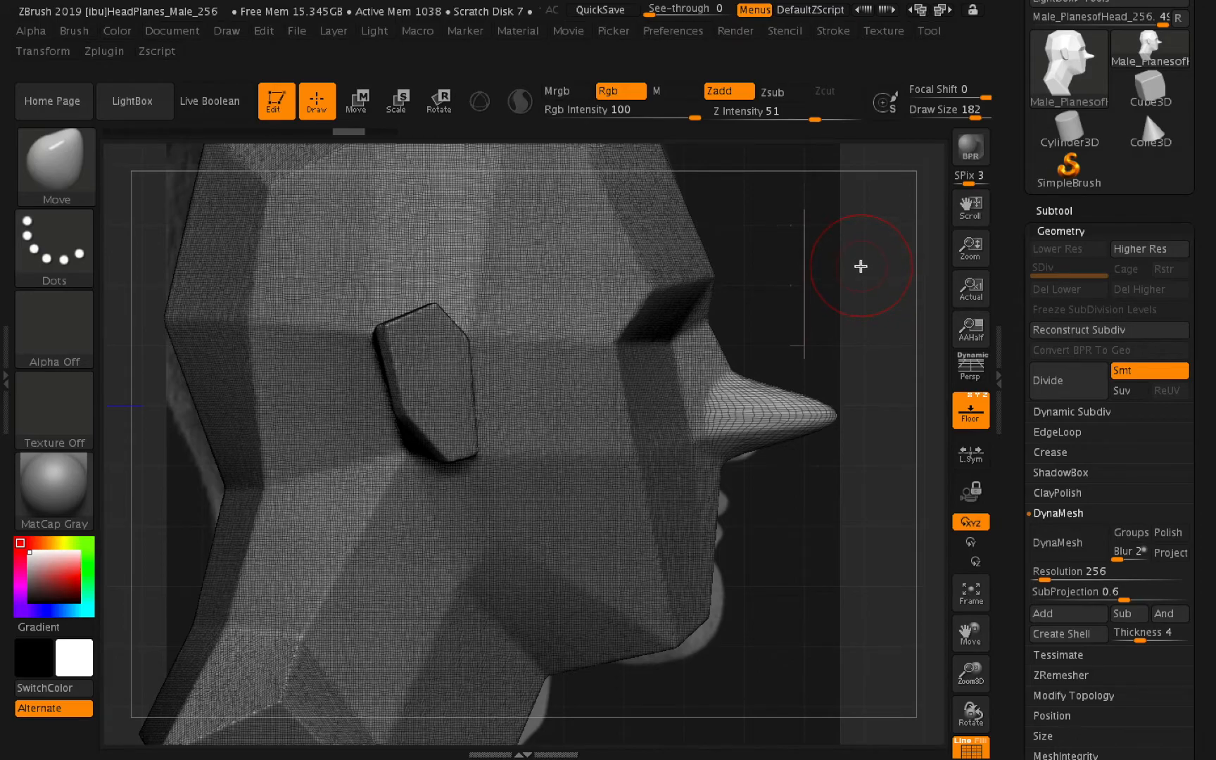
Remesh the head with its spiked nose using DynaMesh to even out the stretched polygons.
{"action": "key", "text": "ctrl"}
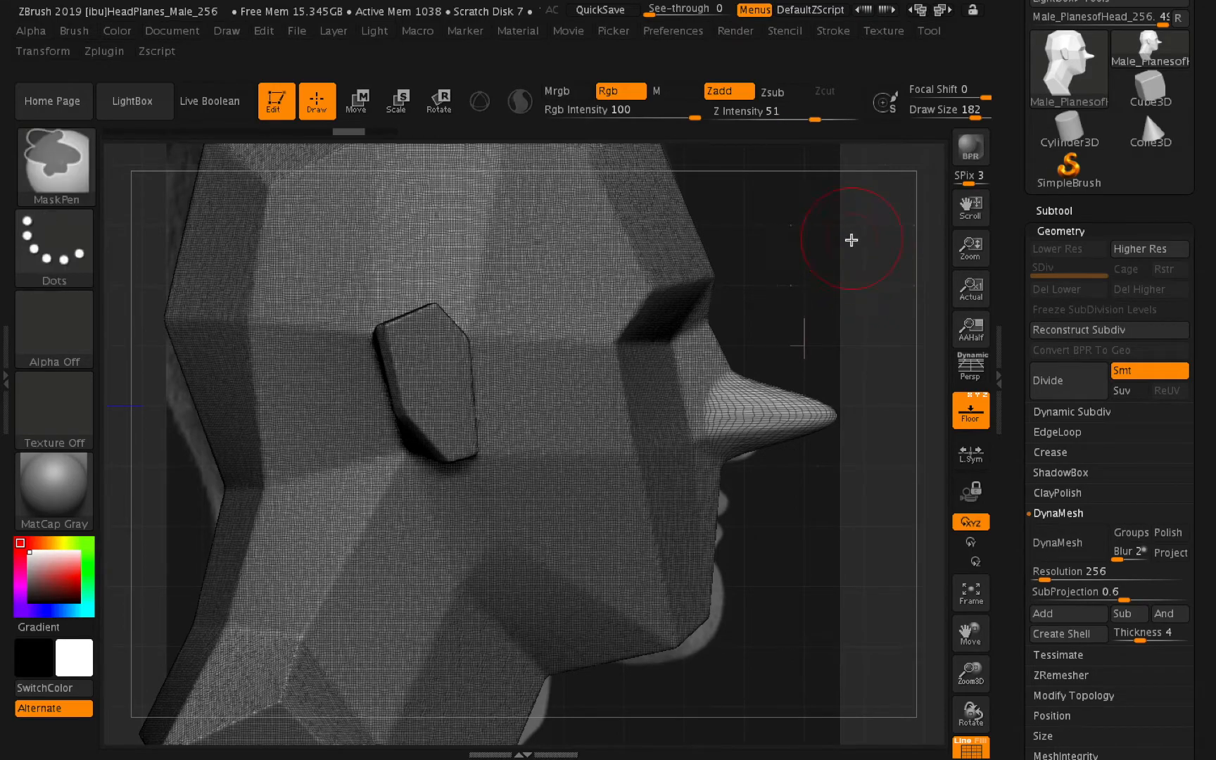
{"action": "key", "text": "ctrl"}
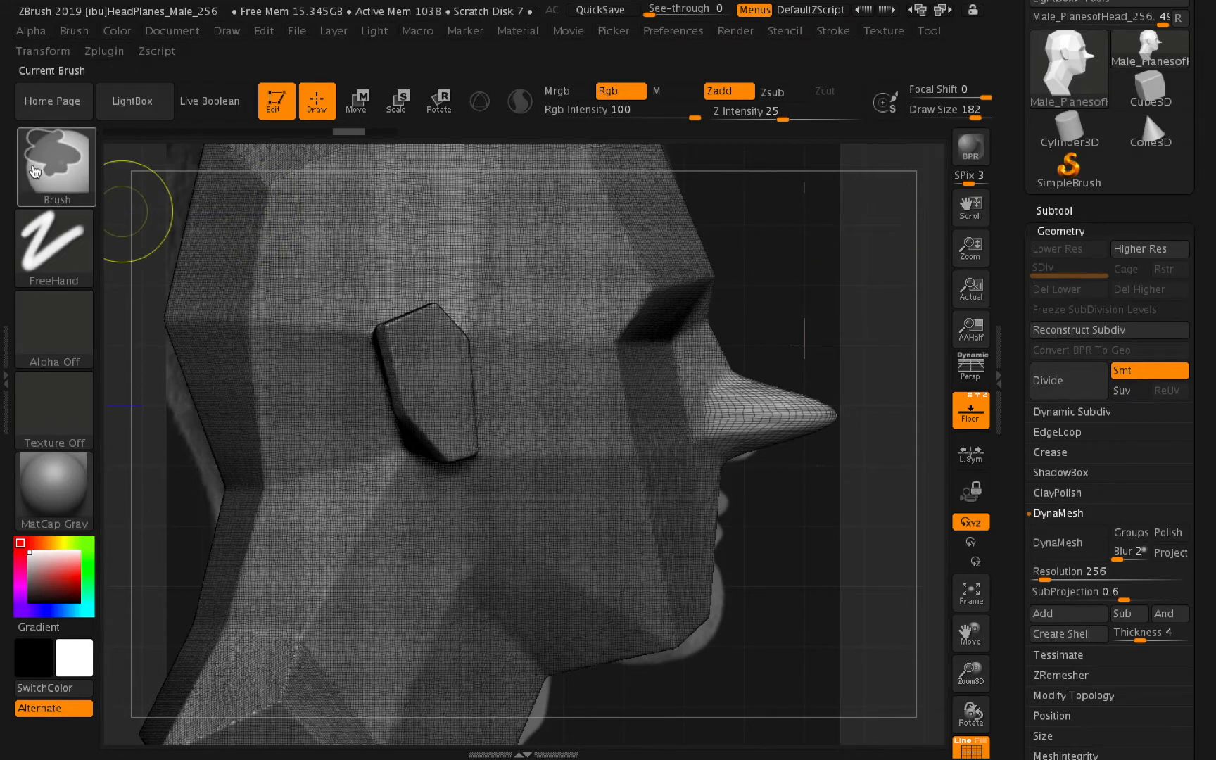
{"action": "mouse_move", "coordinate": [51, 176]}
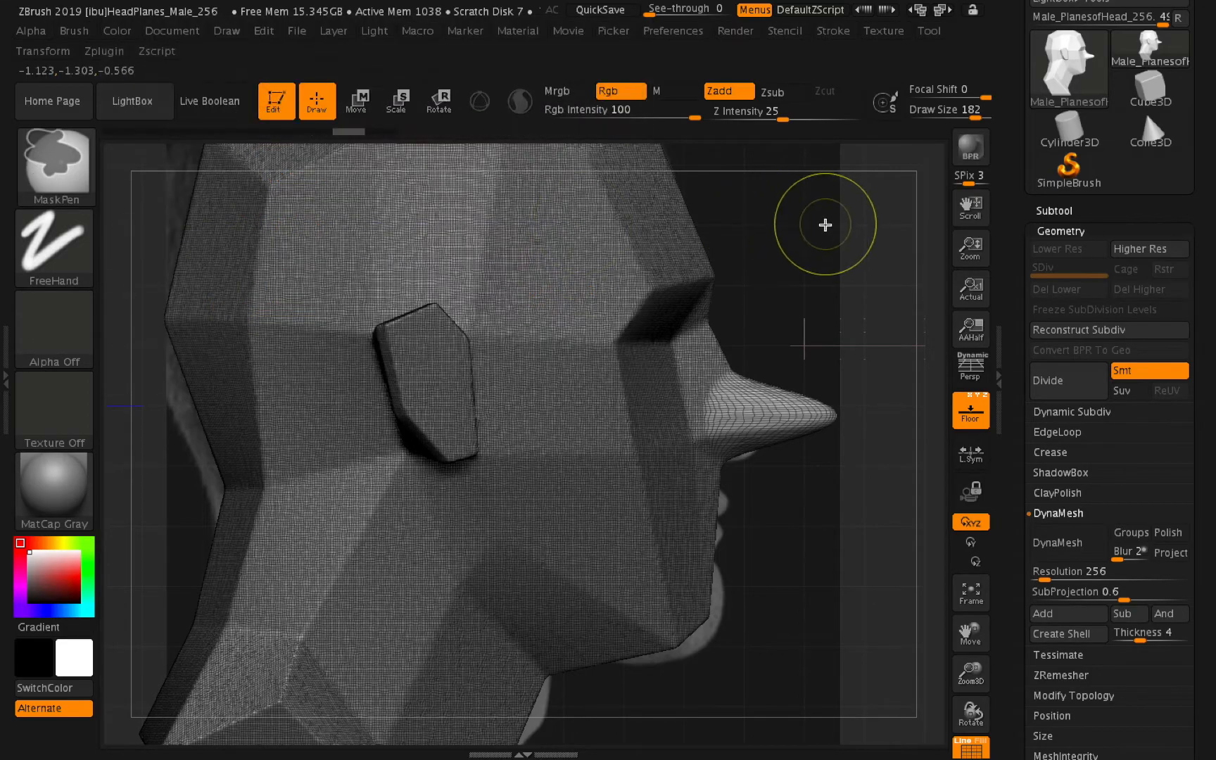
{"action": "mouse_move", "coordinate": [829, 219]}
{"action": "left_mouse_down", "text": "ctrl"}
{"action": "mouse_move", "coordinate": [884, 300]}
{"action": "mouse_move", "coordinate": [873, 300]}
{"action": "left_mouse_up", "text": "ctrl"}
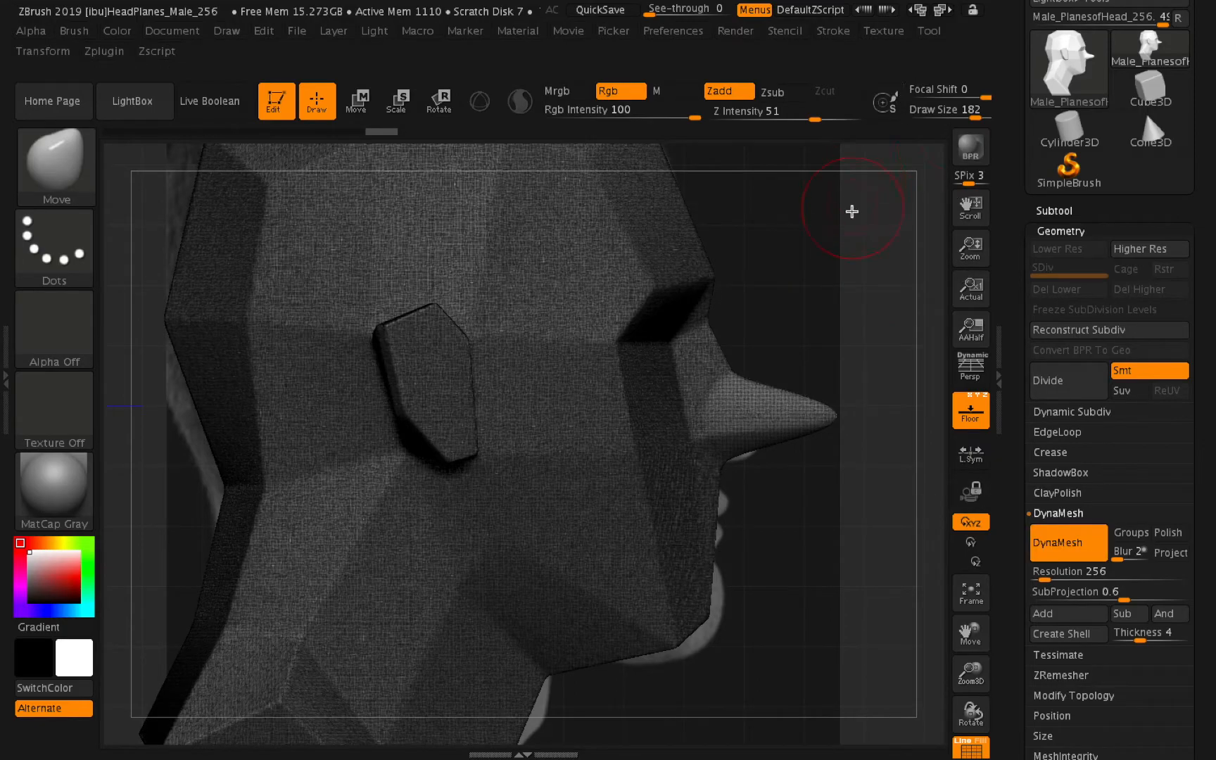
Pull a second spike upward from the bridge of the nose and remesh it with DynaMesh.
{"action": "key", "text": "ctrl"}
{"action": "mouse_move", "coordinate": [780, 348]}
{"action": "left_mouse_down"}
{"action": "mouse_move", "coordinate": [817, 288]}
{"action": "mouse_move", "coordinate": [849, 185]}
{"action": "mouse_move", "coordinate": [874, 279]}
{"action": "left_mouse_up"}
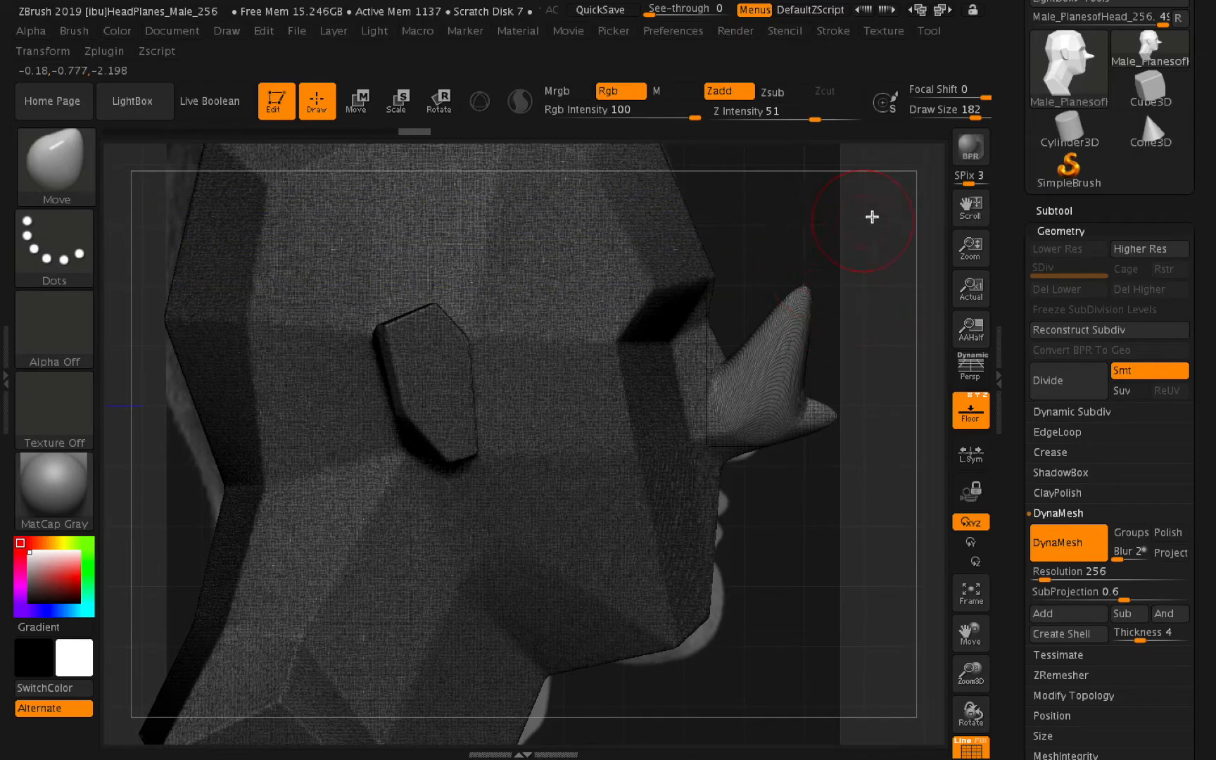
{"action": "key", "text": "ctrl"}
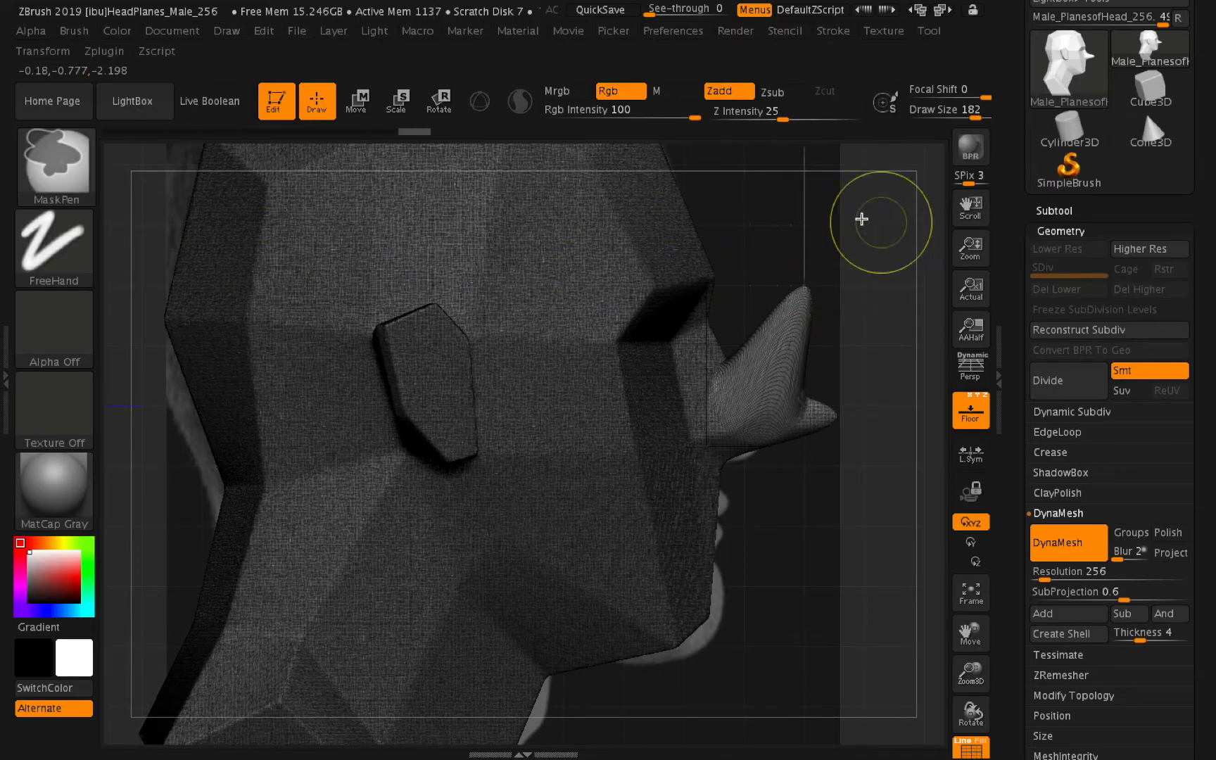
{"action": "left_click_drag", "start_coordinate": [853, 208], "coordinate": [891, 248], "text": "ctrl"}
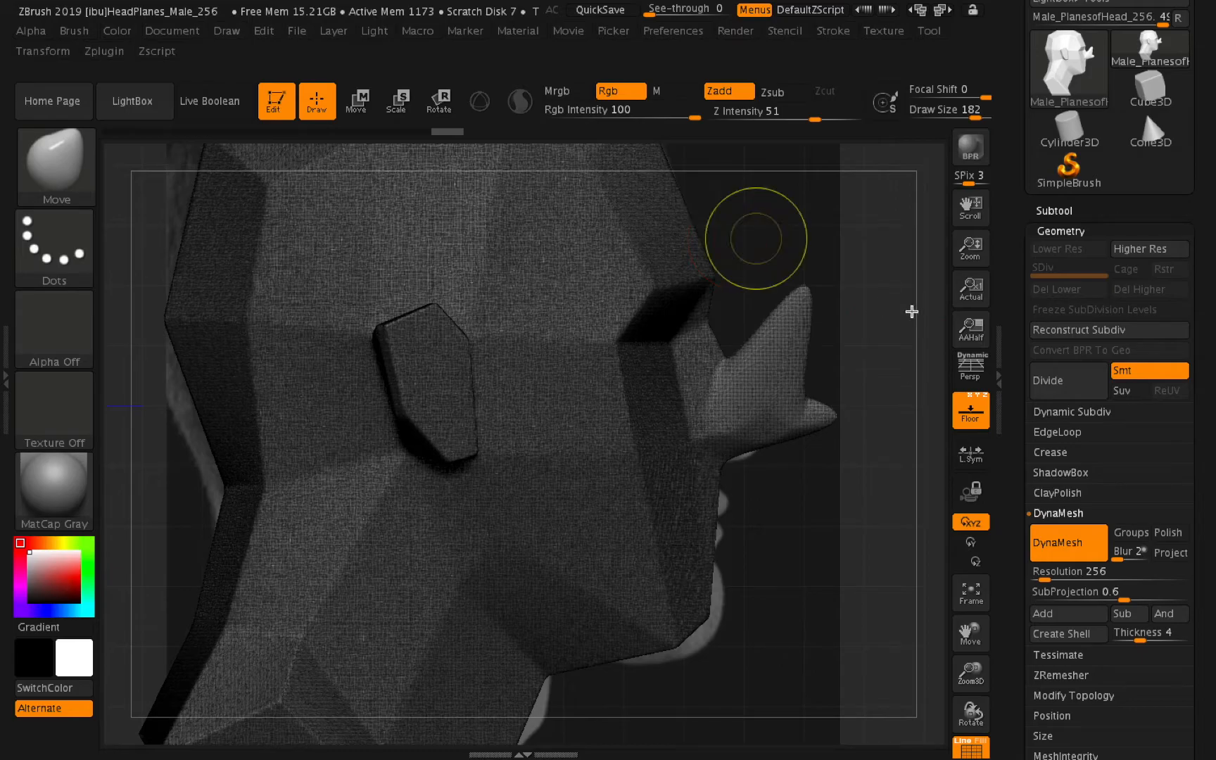
Undo the remeshes and nose pulls back to the head's original flat-planed nose.
{"action": "key", "text": "ctrl+z"}
{"action": "key", "text": "ctrl+z"}
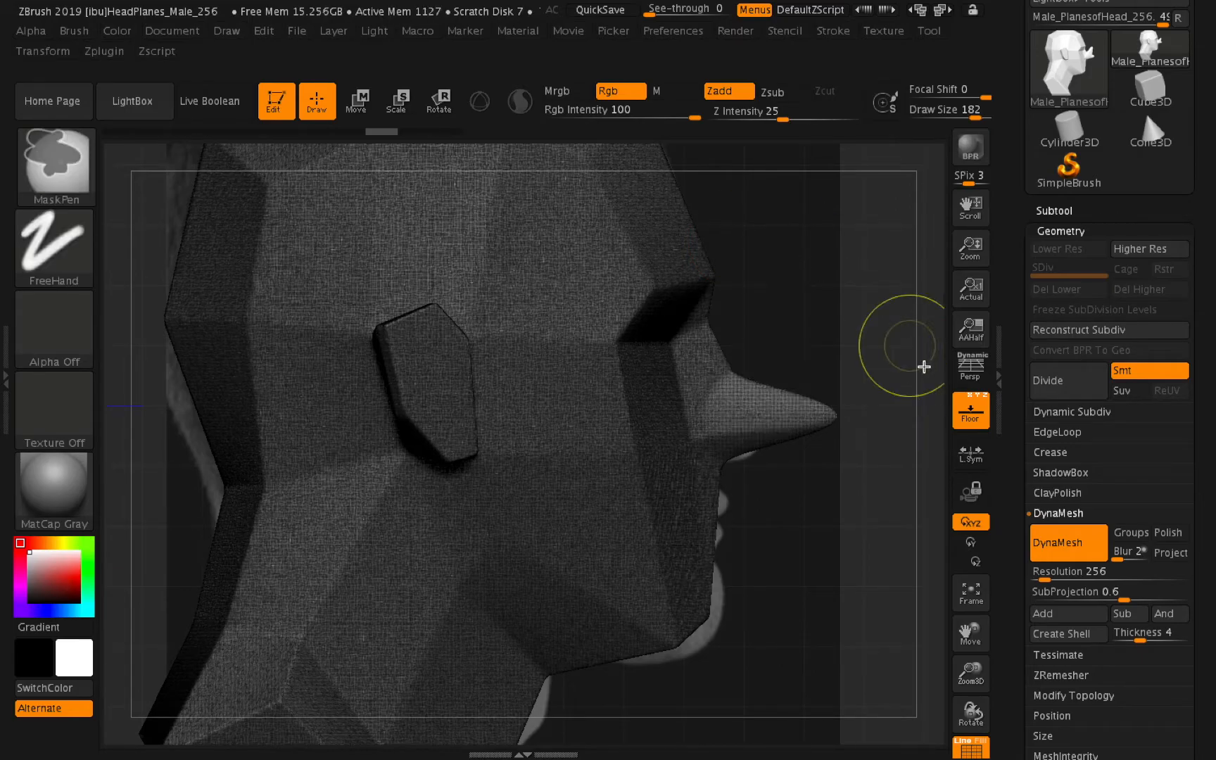
{"action": "key", "text": "ctrl+shift+z"}
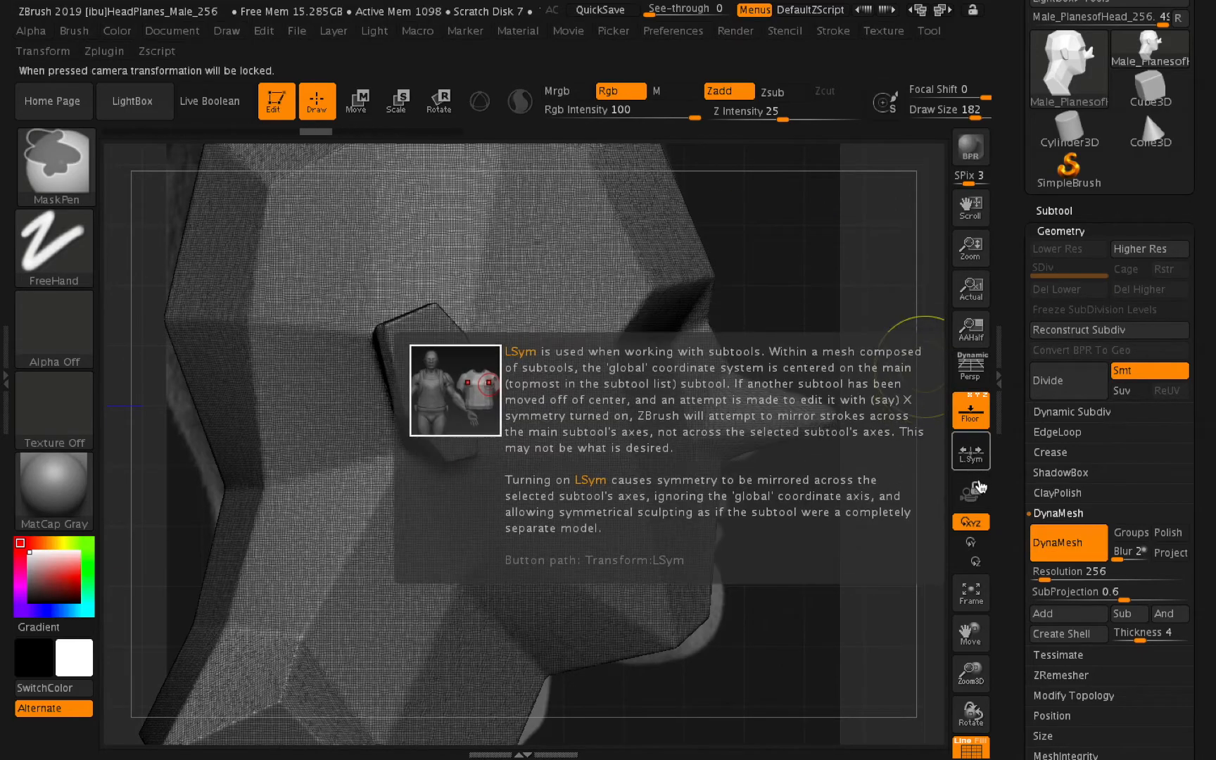
{"action": "key", "text": "ctrl+z"}
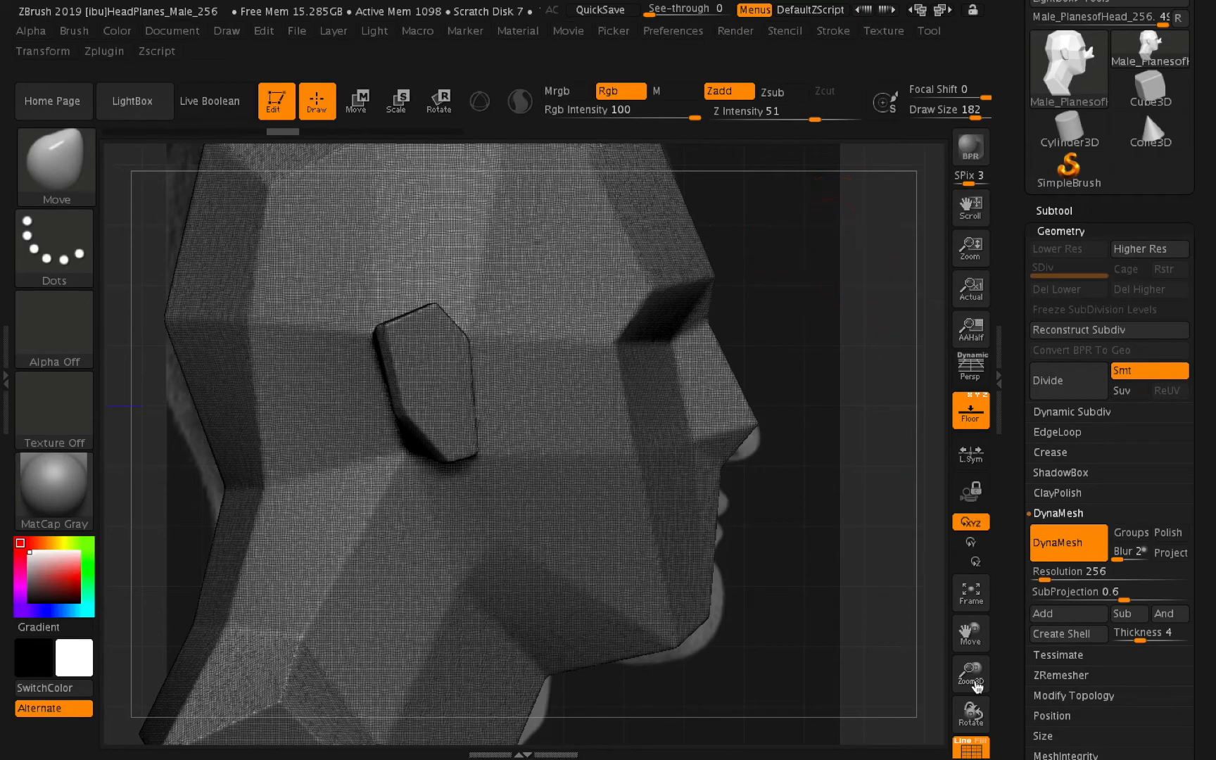
Turn off the polyframe and let the side reference photo show through the head model.
{"action": "left_click", "coordinate": [971, 750]}
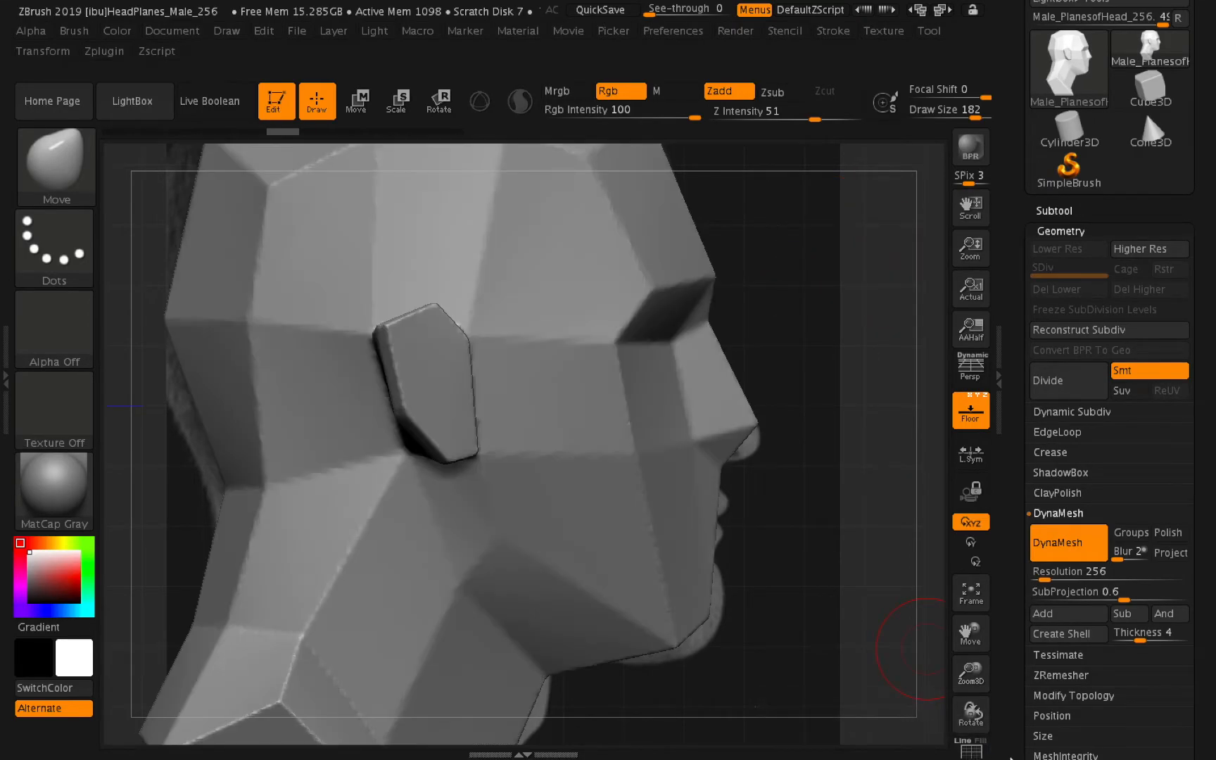
{"action": "left_click", "coordinate": [227, 31]}
{"action": "left_click_drag", "start_coordinate": [408, 318], "coordinate": [407, 131]}
{"action": "left_click_drag", "start_coordinate": [333, 432], "coordinate": [370, 437]}
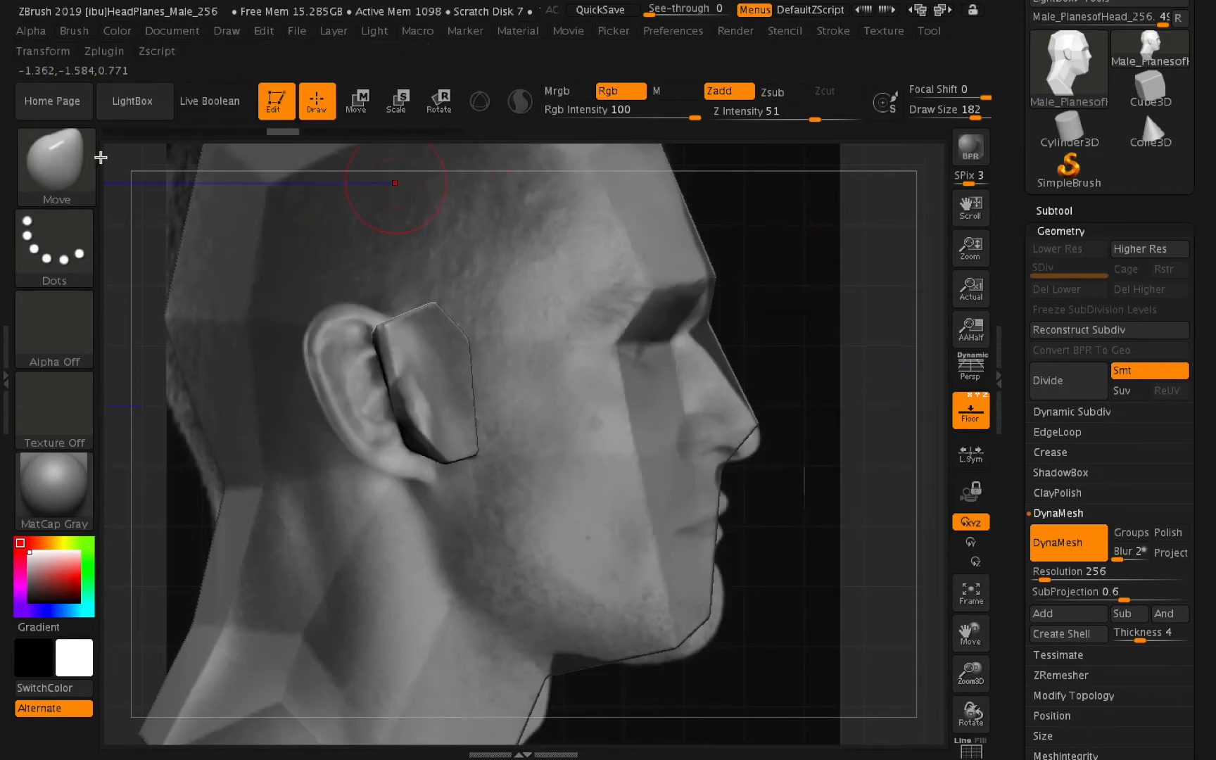
Activate sculpting symmetry across the X axis and check the mirrored brush points from the front.
{"action": "left_click", "coordinate": [33, 52]}
{"action": "left_click", "coordinate": [109, 496]}
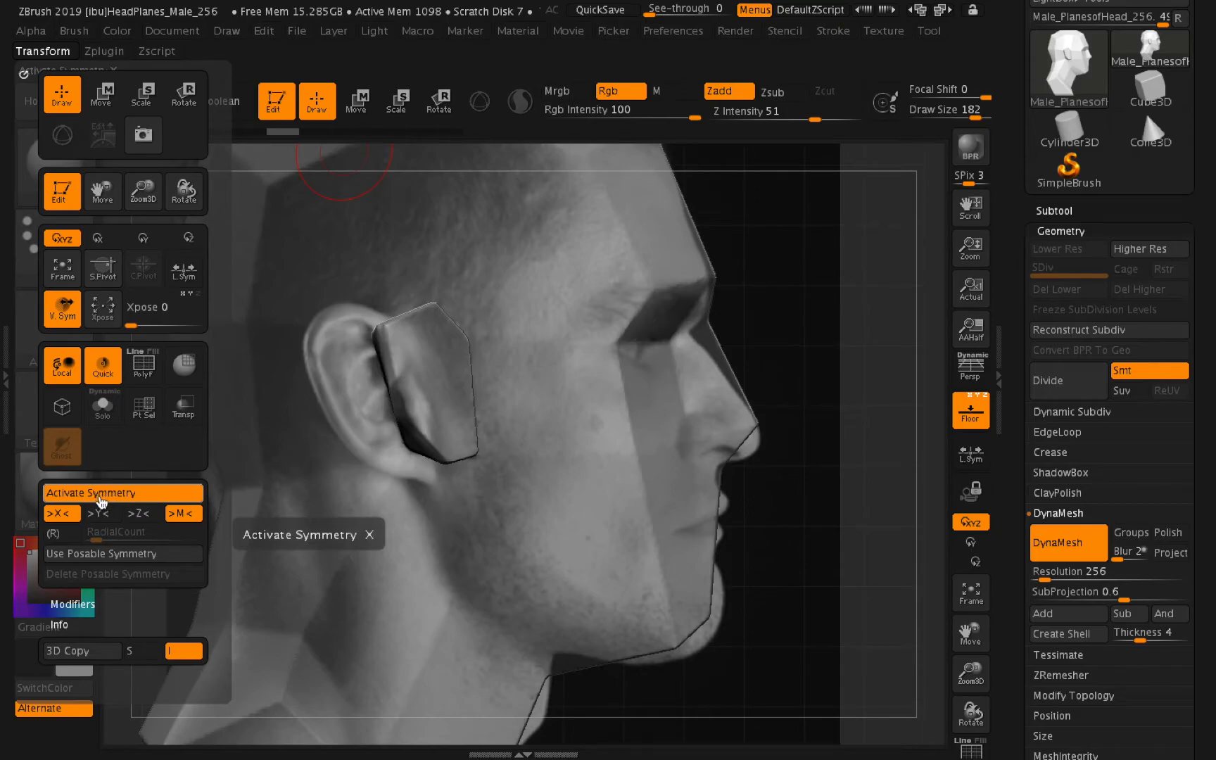
{"action": "left_click_drag", "start_coordinate": [956, 684], "coordinate": [910, 668]}
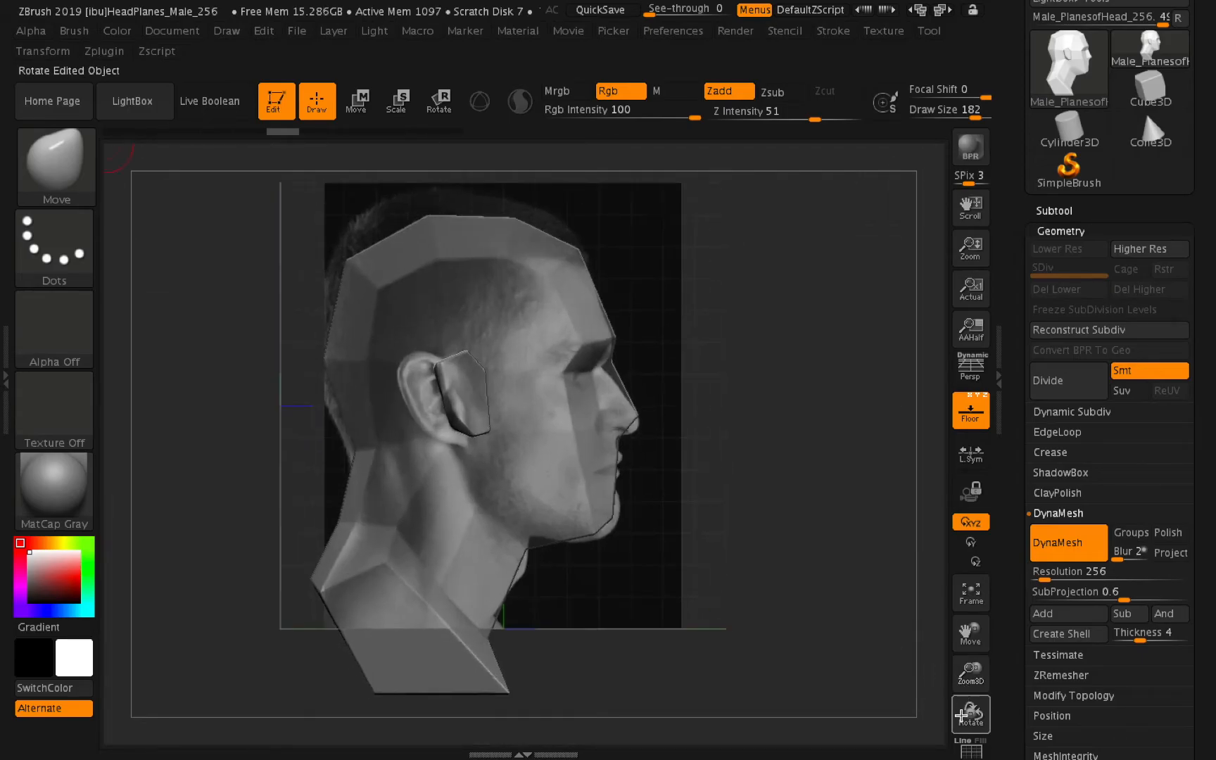
{"action": "left_click_drag", "start_coordinate": [961, 715], "coordinate": [923, 712]}
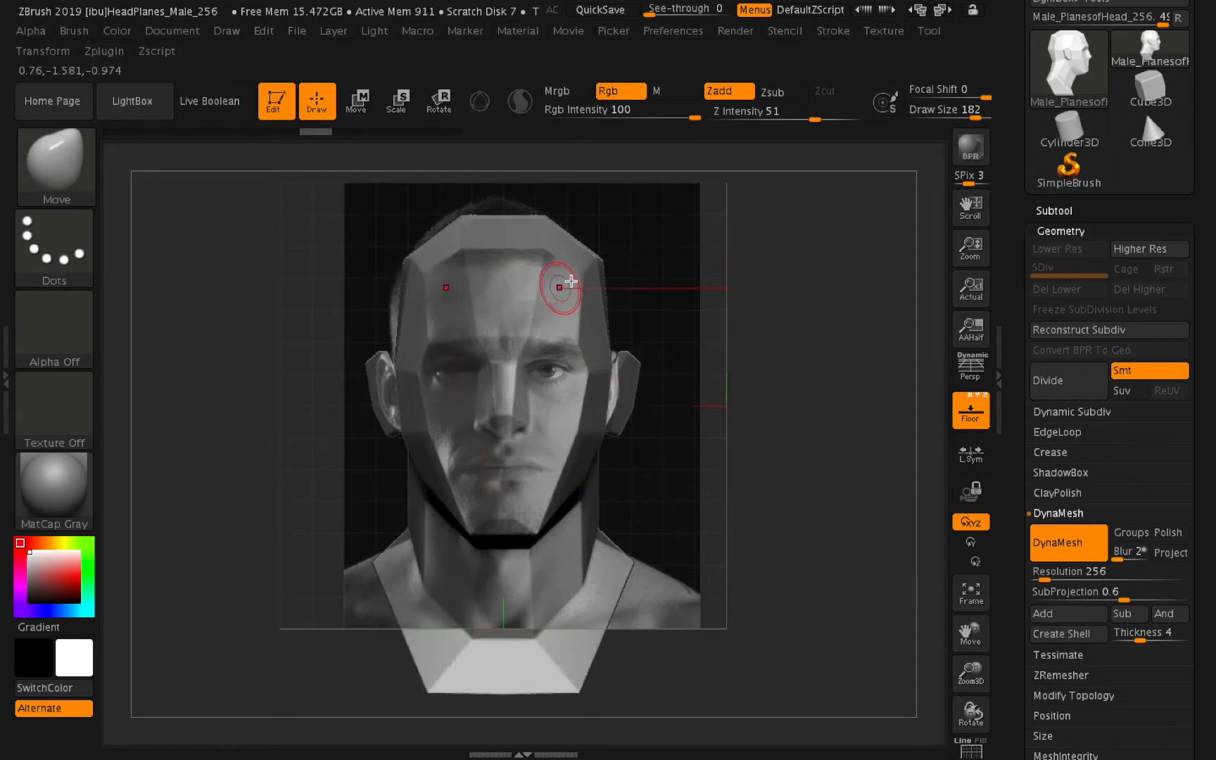
Shape the bridge and tip of the nose to the side reference photo's profile with the Move brush.
{"action": "left_click_drag", "start_coordinate": [981, 719], "coordinate": [1021, 724]}
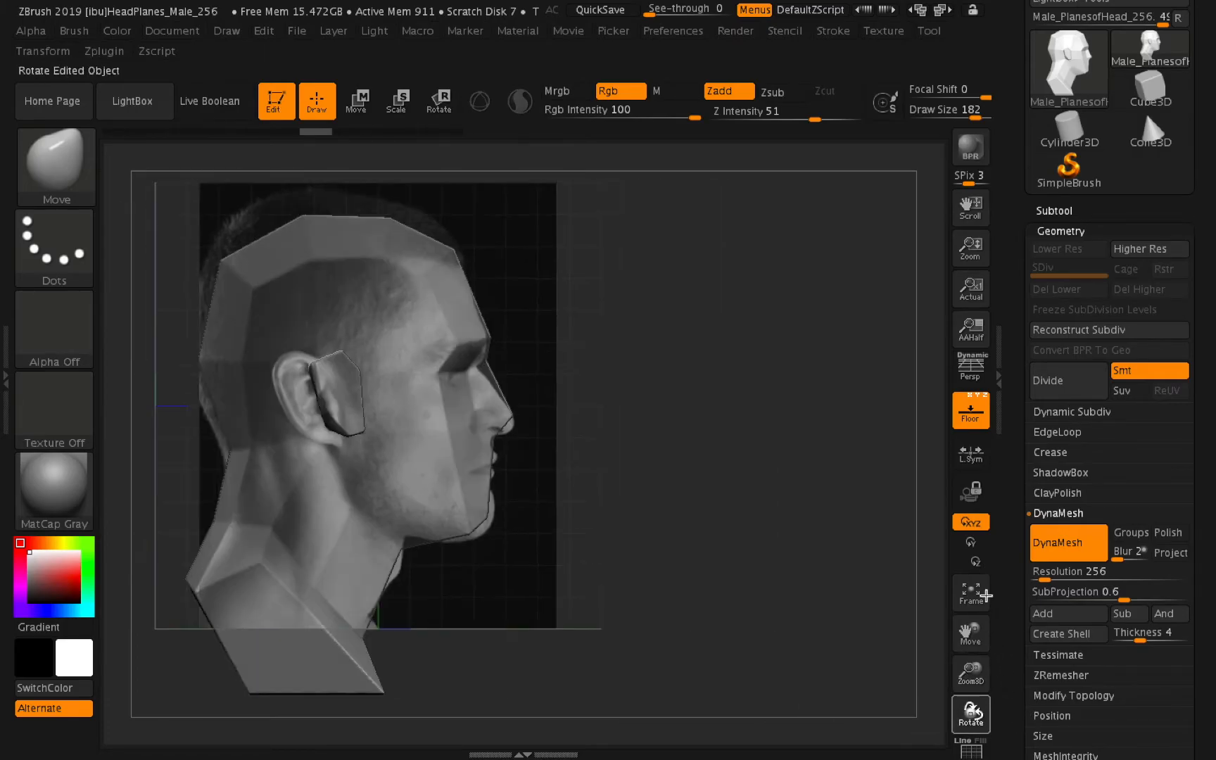
{"action": "left_click", "coordinate": [85, 165]}
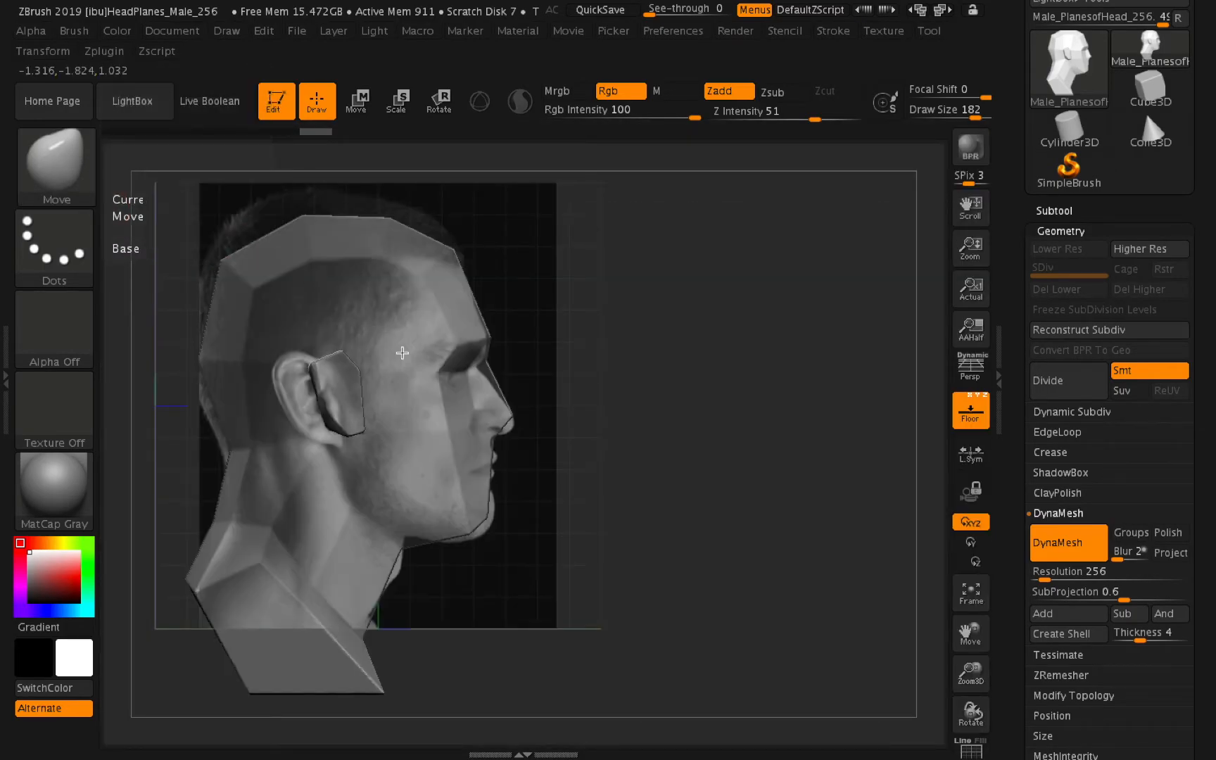
{"action": "left_click_drag", "start_coordinate": [971, 672], "coordinate": [1038, 707]}
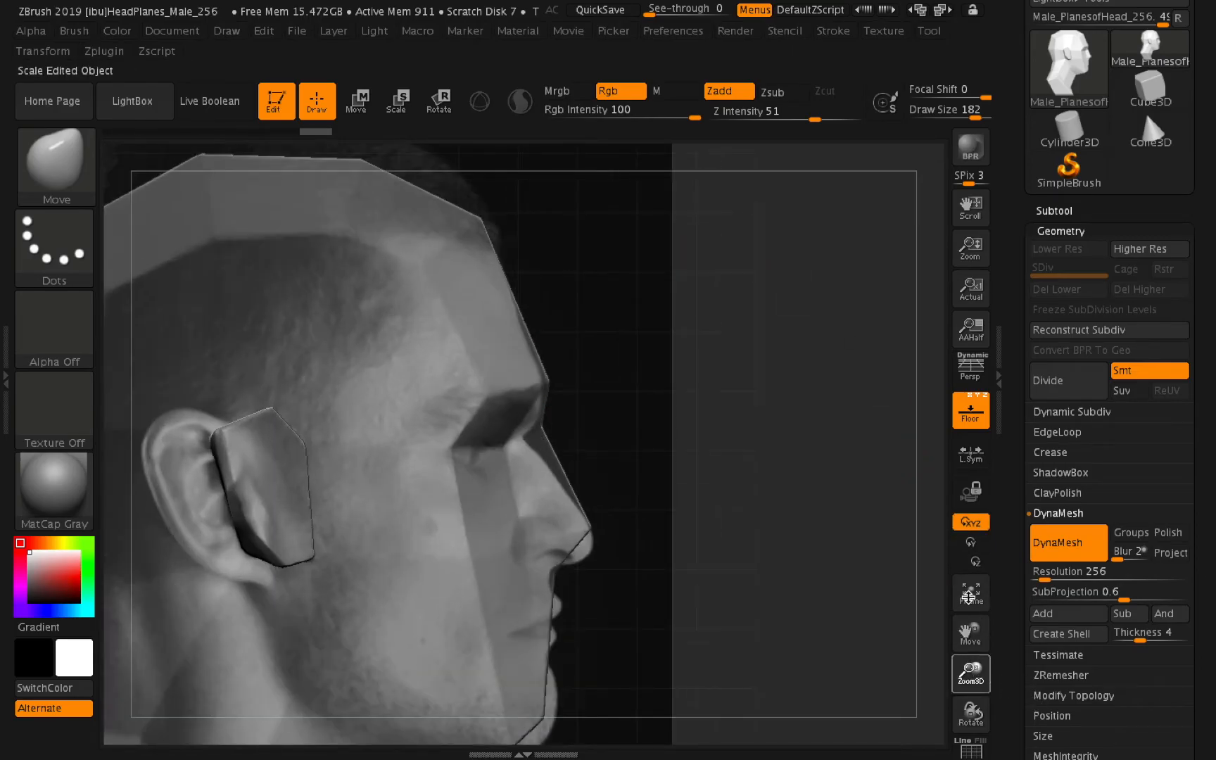
{"action": "left_click_drag", "start_coordinate": [969, 597], "coordinate": [971, 632]}
{"action": "left_click_drag", "start_coordinate": [989, 588], "coordinate": [999, 568]}
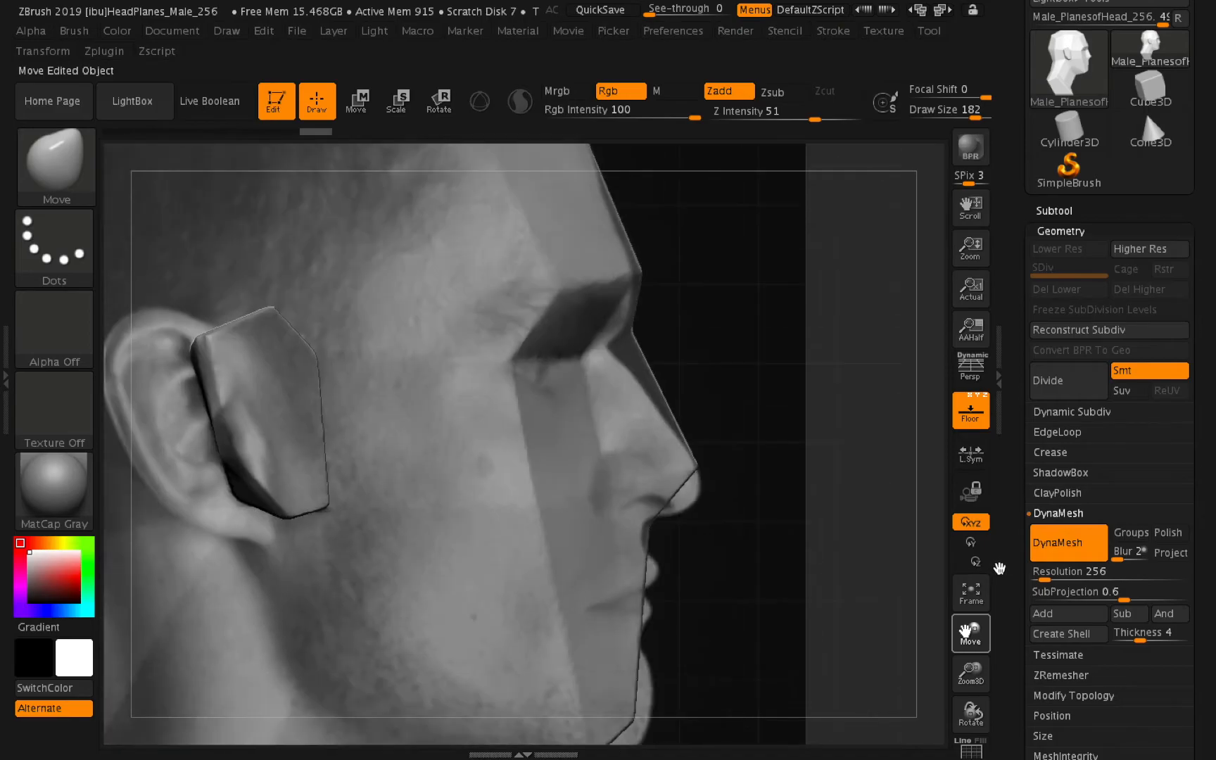
{"action": "left_click_drag", "start_coordinate": [732, 251], "coordinate": [701, 216]}
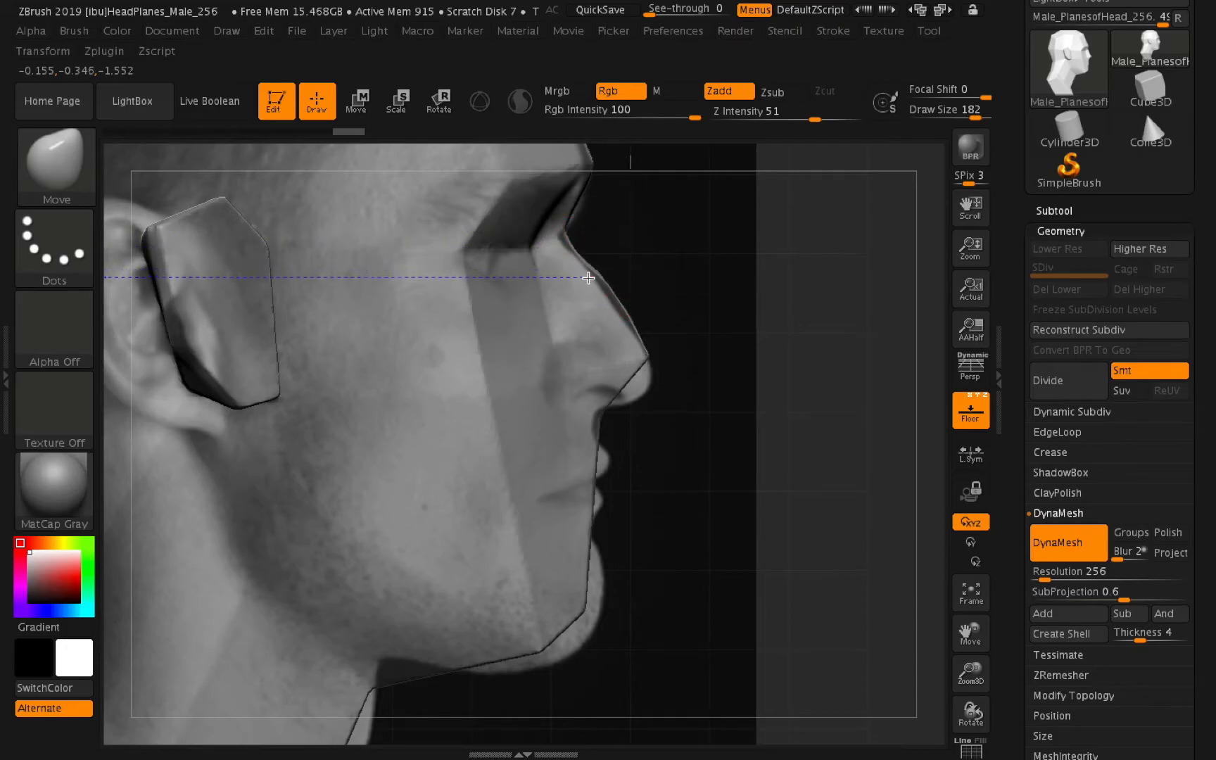
{"action": "left_click_drag", "start_coordinate": [586, 281], "coordinate": [612, 311]}
{"action": "left_click_drag", "start_coordinate": [636, 369], "coordinate": [641, 396]}
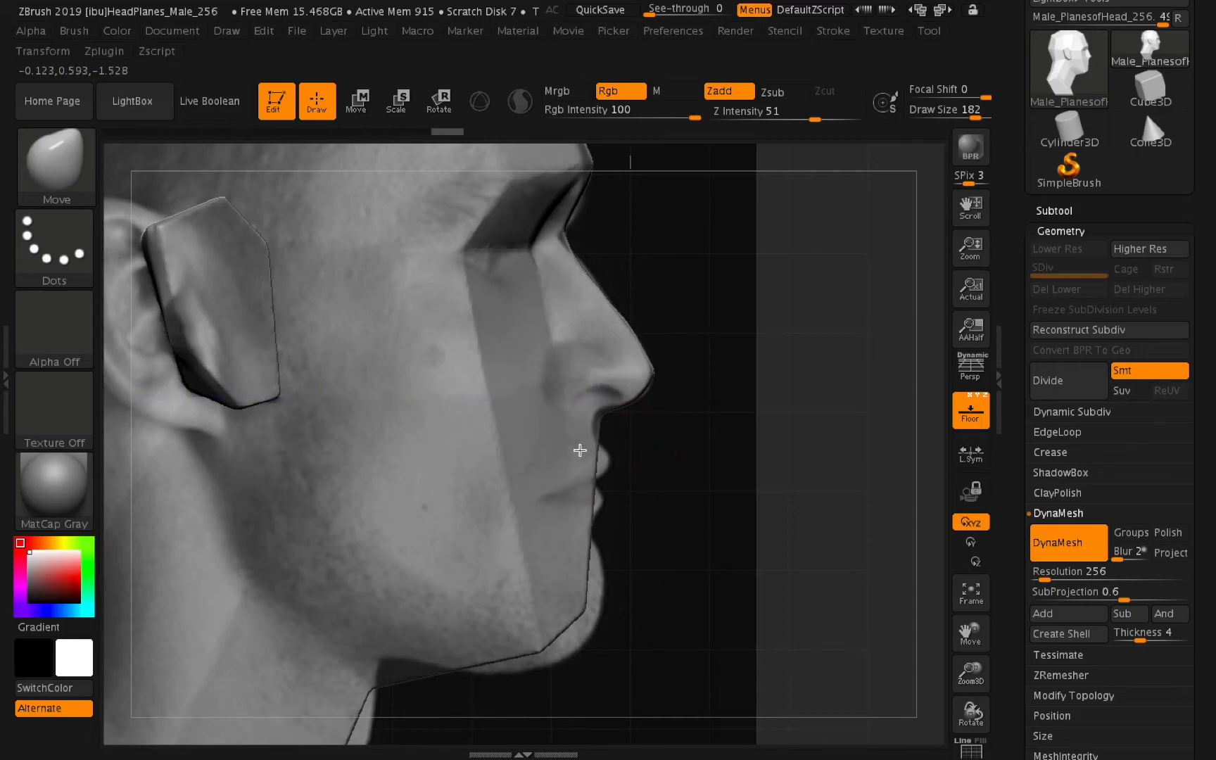
Pull the upper lip, mouth, chin and underside of the jaw to the profile in the side reference photo.
{"action": "left_click_drag", "start_coordinate": [582, 423], "coordinate": [583, 425]}
{"action": "left_click_drag", "start_coordinate": [594, 477], "coordinate": [606, 491]}
{"action": "mouse_move", "coordinate": [604, 574]}
{"action": "left_mouse_down"}
{"action": "mouse_move", "coordinate": [575, 616]}
{"action": "mouse_move", "coordinate": [595, 640]}
{"action": "left_mouse_up"}
{"action": "left_click_drag", "start_coordinate": [584, 590], "coordinate": [598, 595]}
{"action": "mouse_move", "coordinate": [522, 656]}
{"action": "left_mouse_down"}
{"action": "mouse_move", "coordinate": [549, 668]}
{"action": "mouse_move", "coordinate": [568, 633]}
{"action": "mouse_move", "coordinate": [581, 645]}
{"action": "left_mouse_up"}
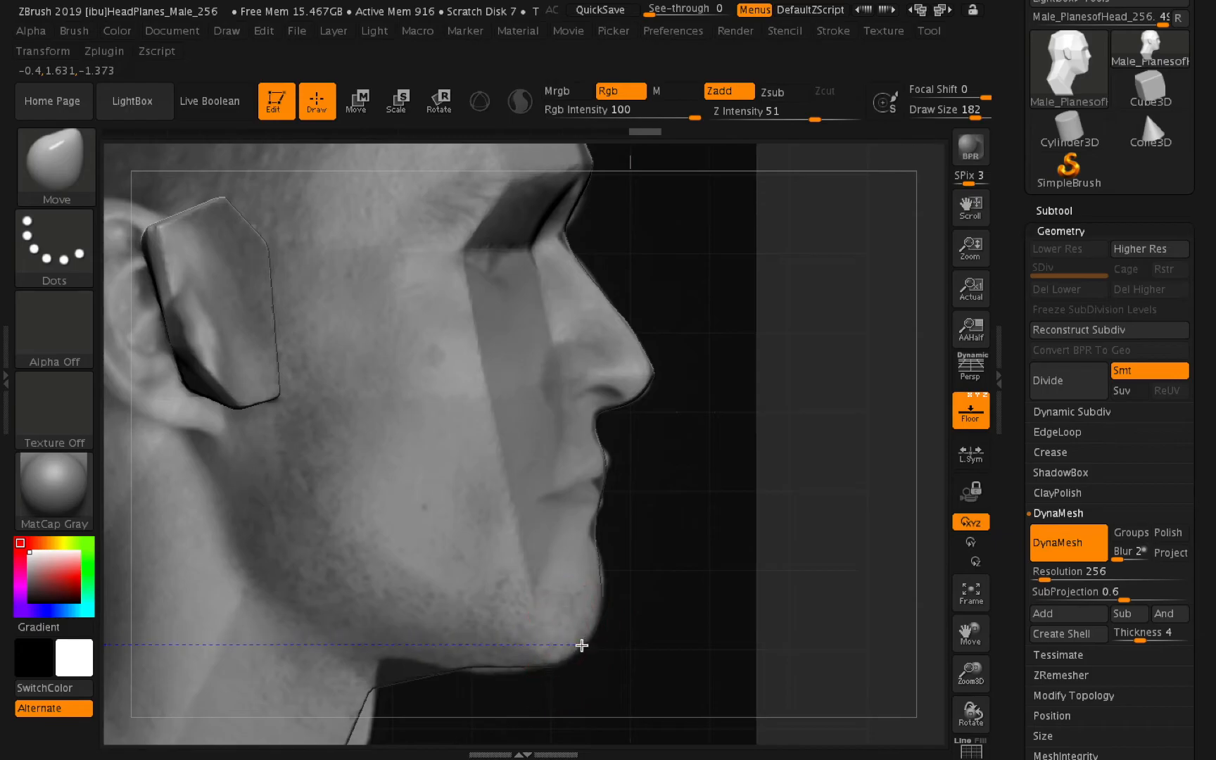
{"action": "left_click_drag", "start_coordinate": [492, 673], "coordinate": [491, 675]}
{"action": "mouse_move", "coordinate": [372, 677]}
{"action": "left_mouse_down"}
{"action": "mouse_move", "coordinate": [380, 652]}
{"action": "mouse_move", "coordinate": [387, 666]}
{"action": "mouse_move", "coordinate": [398, 658]}
{"action": "left_mouse_up"}
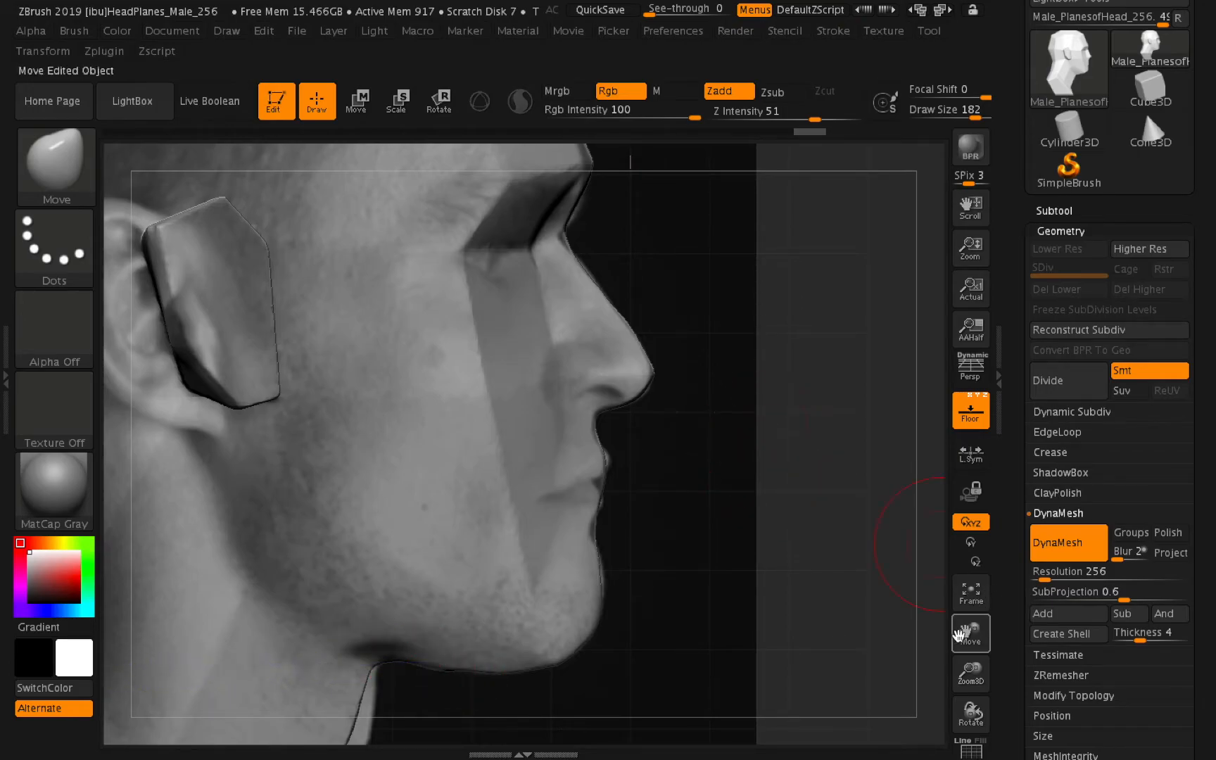
Try to pull the forehead and brow outward from an angled view, and undo those strokes.
{"action": "left_click_drag", "start_coordinate": [962, 672], "coordinate": [950, 711]}
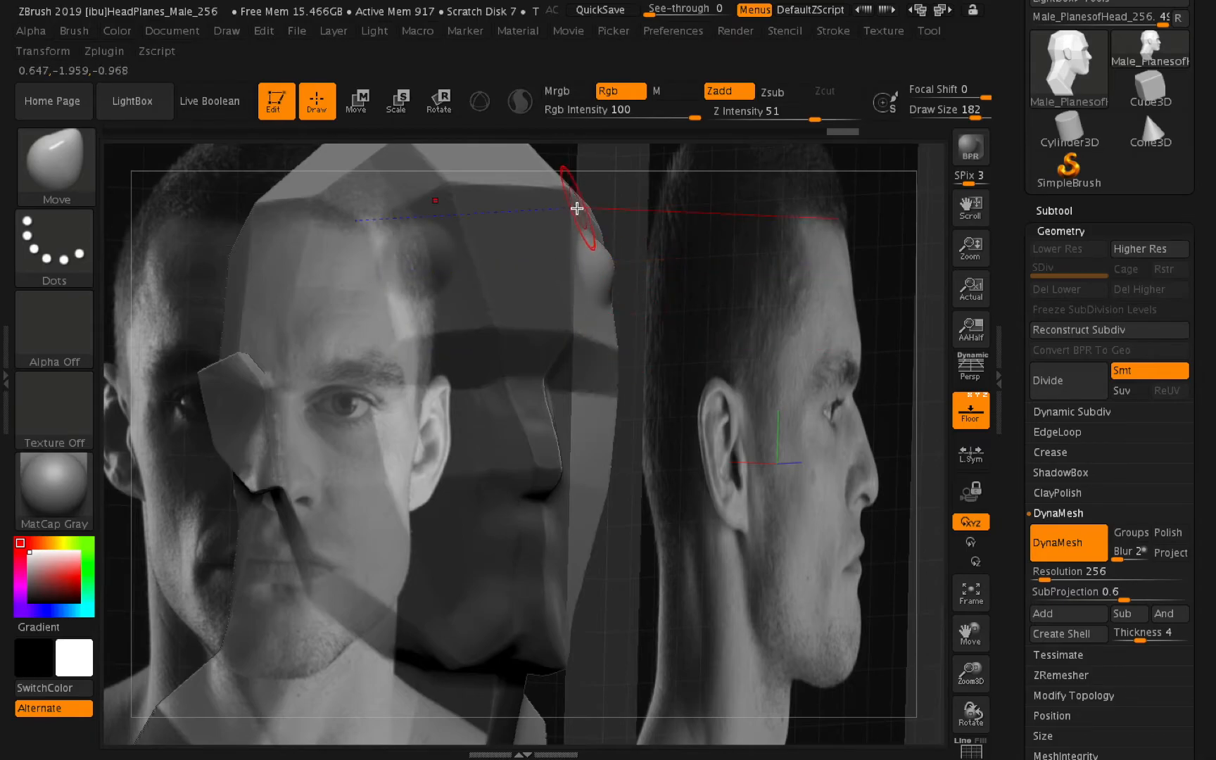
{"action": "left_click_drag", "start_coordinate": [608, 193], "coordinate": [615, 191]}
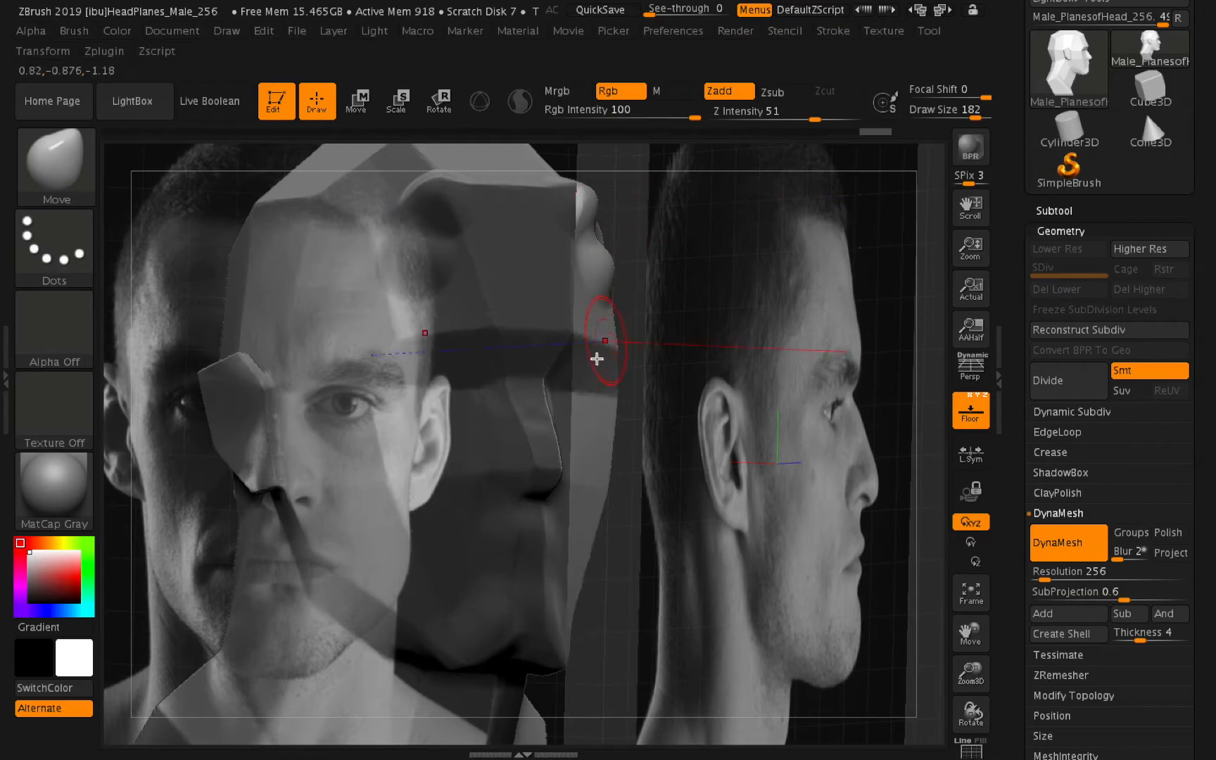
{"action": "left_click_drag", "start_coordinate": [997, 717], "coordinate": [1007, 720]}
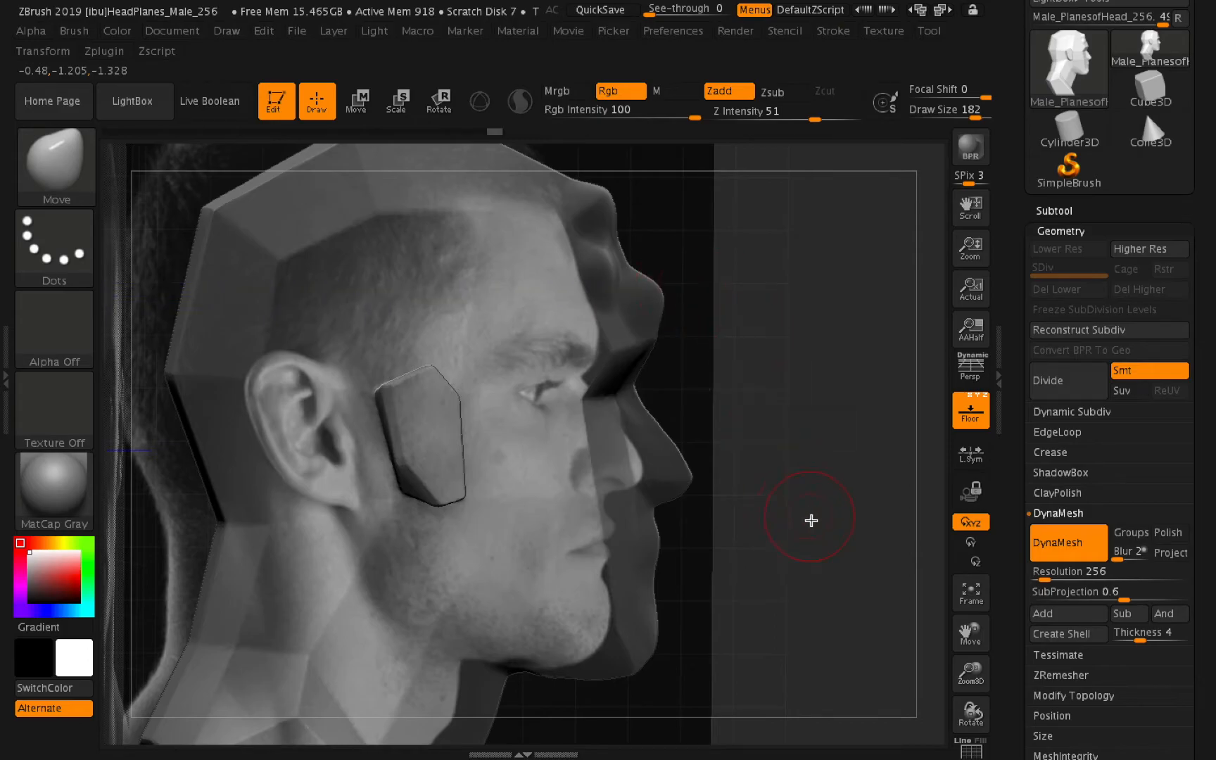
{"action": "key", "text": "ctrl"}
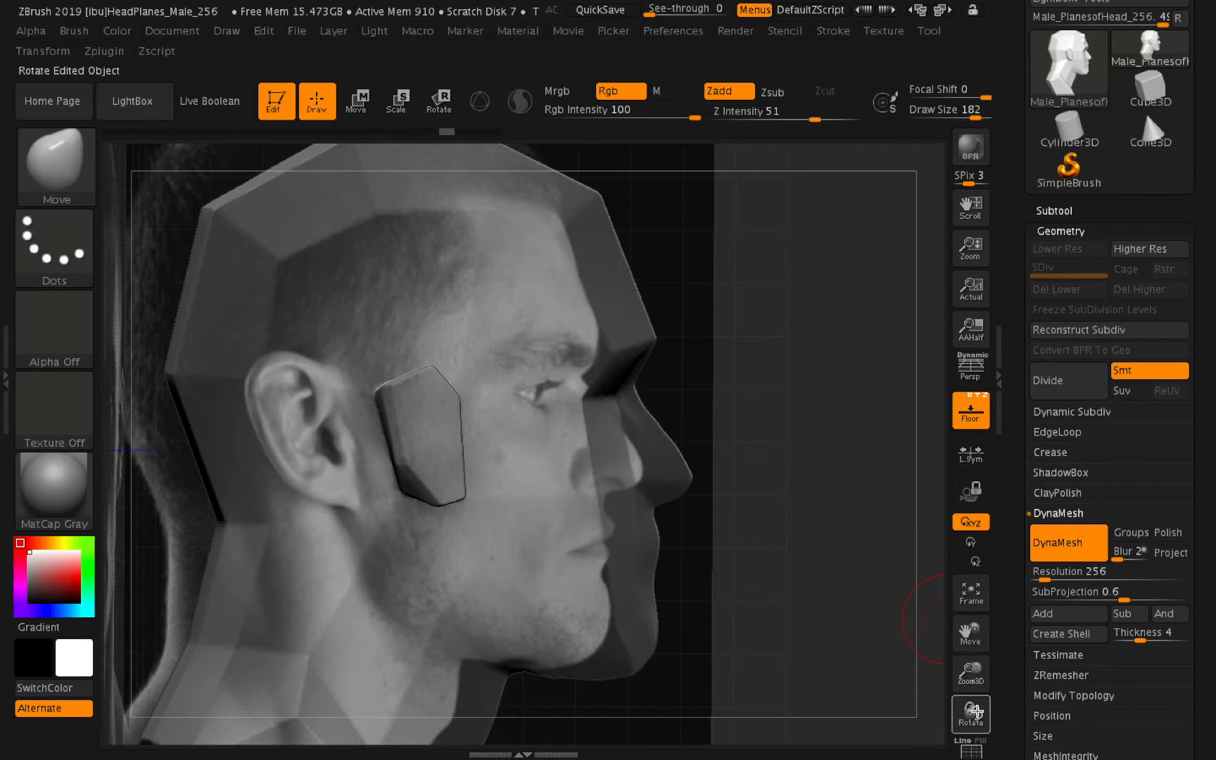
Bring the head into a straight front view and load the compact_UI interface layout.
{"action": "left_click_drag", "start_coordinate": [947, 718], "coordinate": [920, 718]}
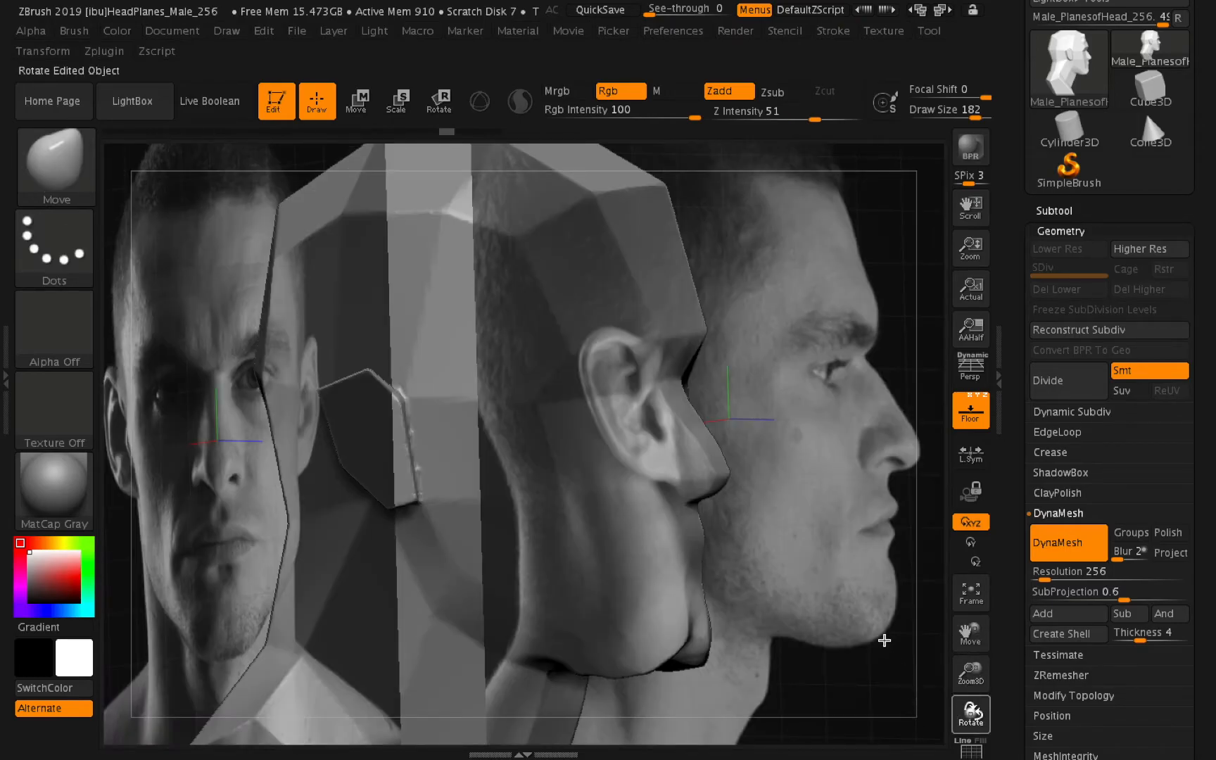
{"action": "left_click_drag", "start_coordinate": [855, 526], "coordinate": [817, 515], "text": "shift"}
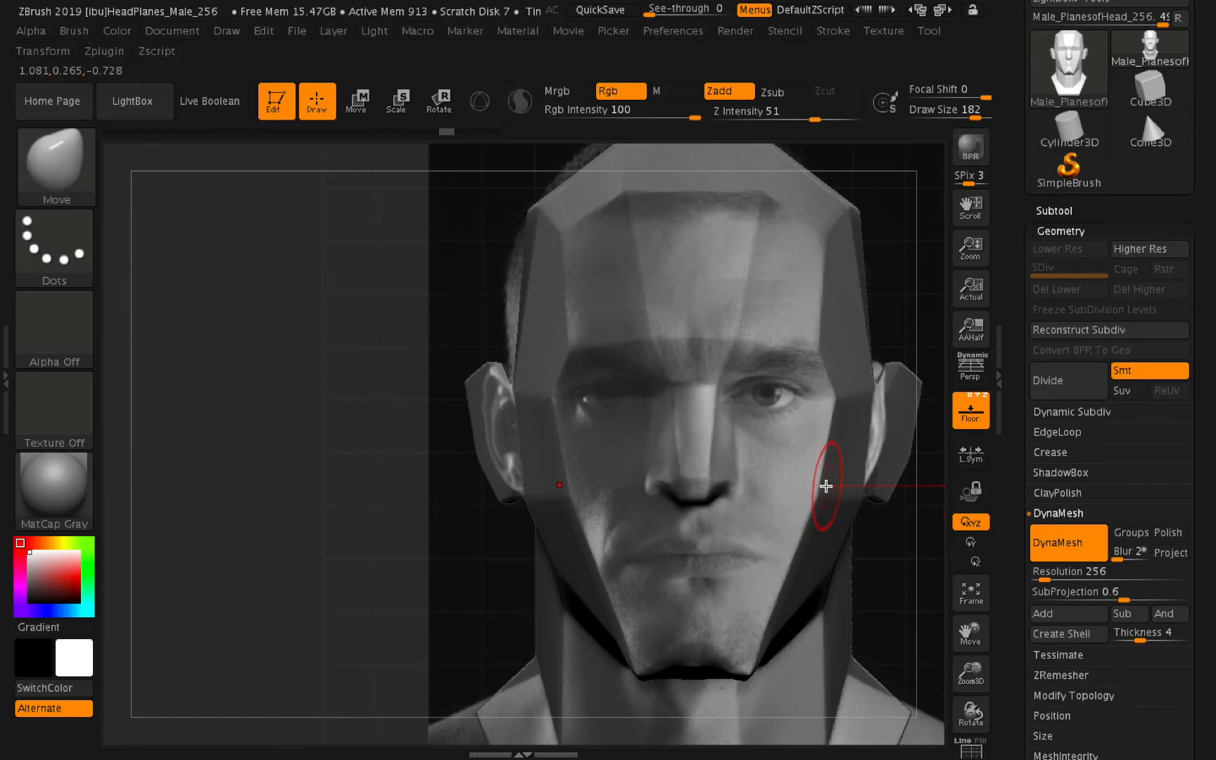
{"action": "left_click_drag", "start_coordinate": [940, 636], "coordinate": [898, 659]}
{"action": "left_click_drag", "start_coordinate": [795, 306], "coordinate": [771, 318]}
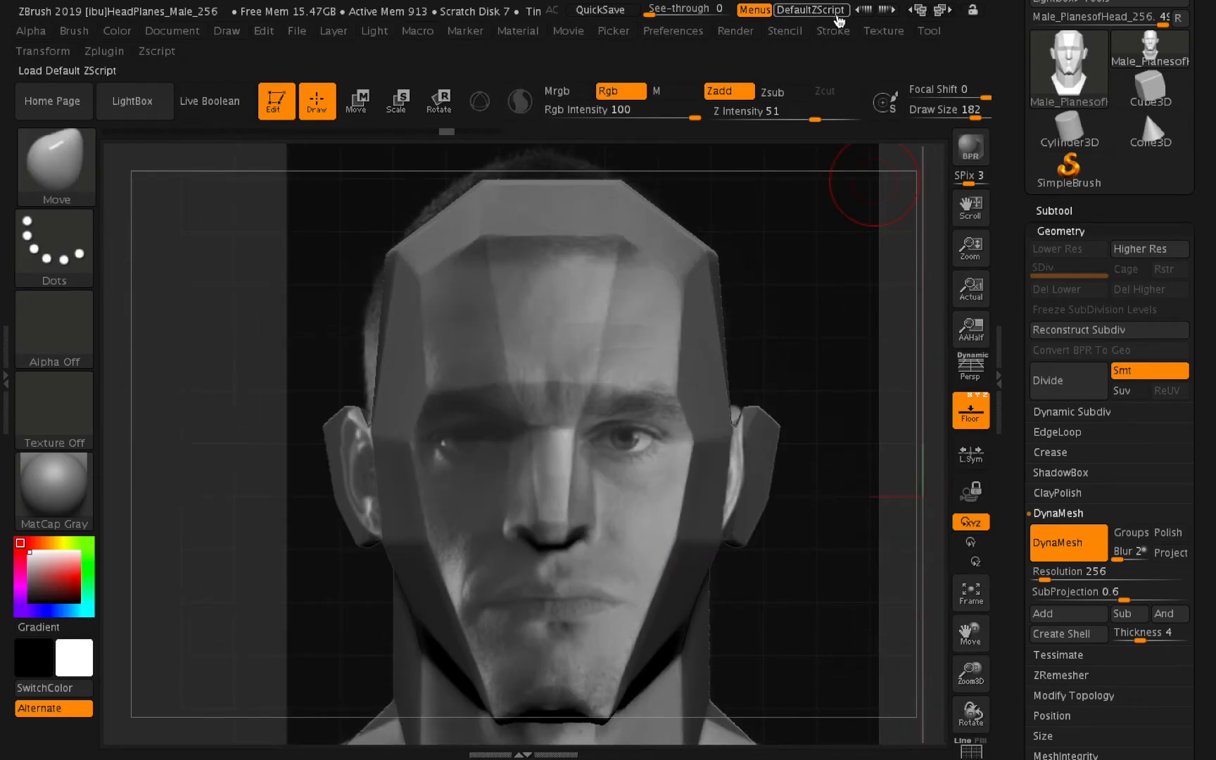
{"action": "left_click", "coordinate": [943, 12]}
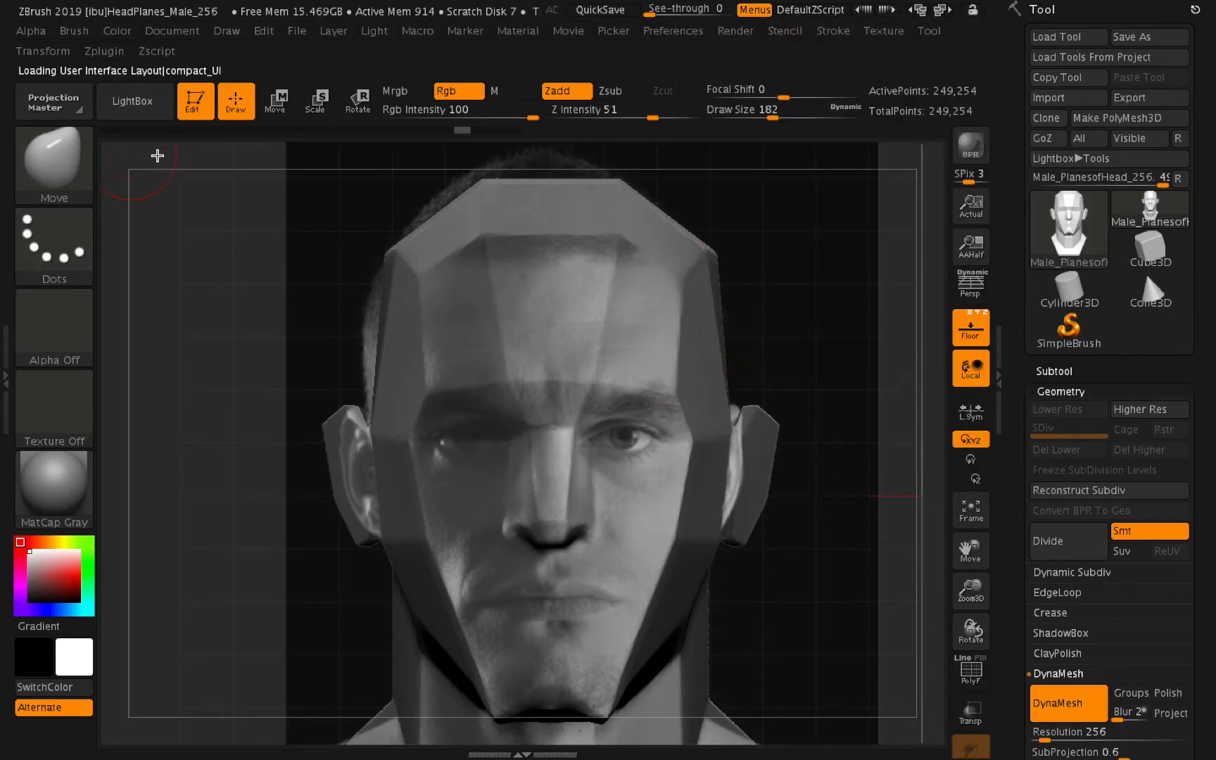
Narrow the sides of the head with the Move brush at draw size 966, and pull the temples outward at draw size 197.
{"action": "left_click_drag", "start_coordinate": [773, 117], "coordinate": [858, 115]}
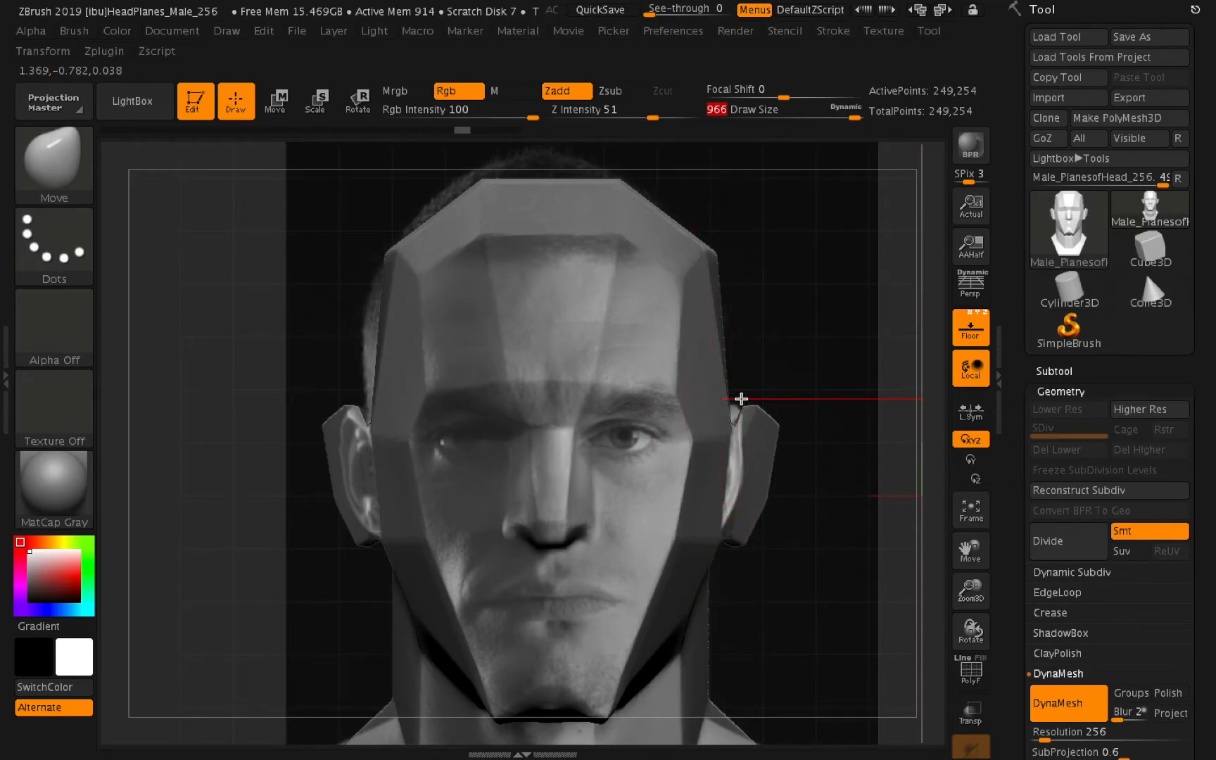
{"action": "mouse_move", "coordinate": [750, 397]}
{"action": "left_mouse_down"}
{"action": "mouse_move", "coordinate": [774, 392]}
{"action": "mouse_move", "coordinate": [665, 377]}
{"action": "mouse_move", "coordinate": [694, 375]}
{"action": "left_mouse_up"}
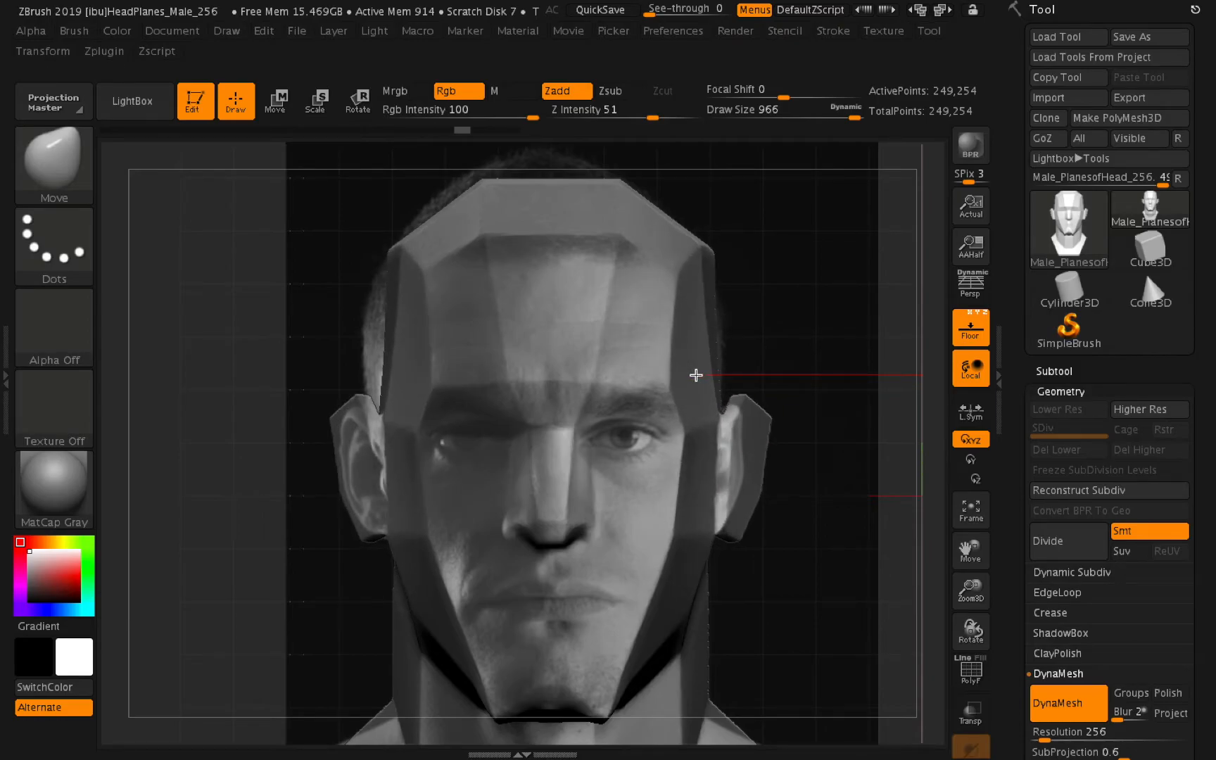
{"action": "left_click_drag", "start_coordinate": [853, 117], "coordinate": [775, 121]}
{"action": "mouse_move", "coordinate": [713, 283]}
{"action": "left_mouse_down"}
{"action": "mouse_move", "coordinate": [771, 282]}
{"action": "mouse_move", "coordinate": [737, 282]}
{"action": "left_mouse_up"}
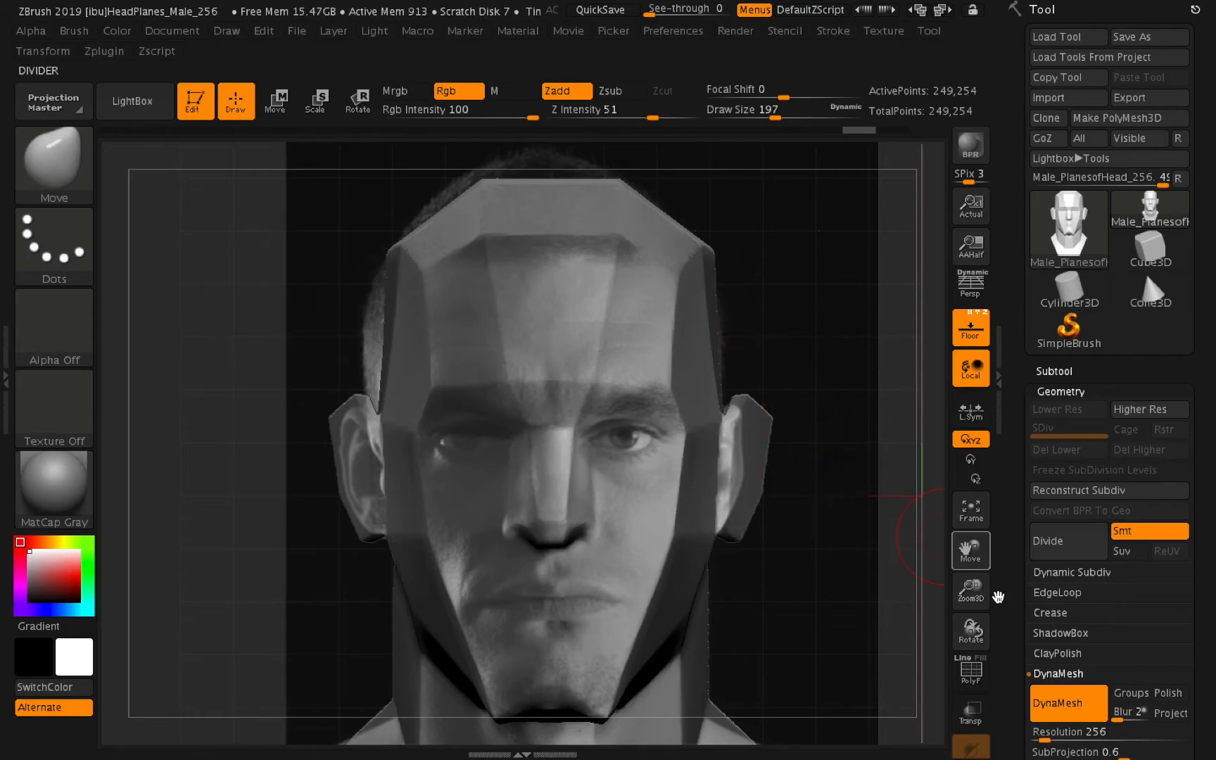
{"action": "left_click_drag", "start_coordinate": [991, 625], "coordinate": [961, 632]}
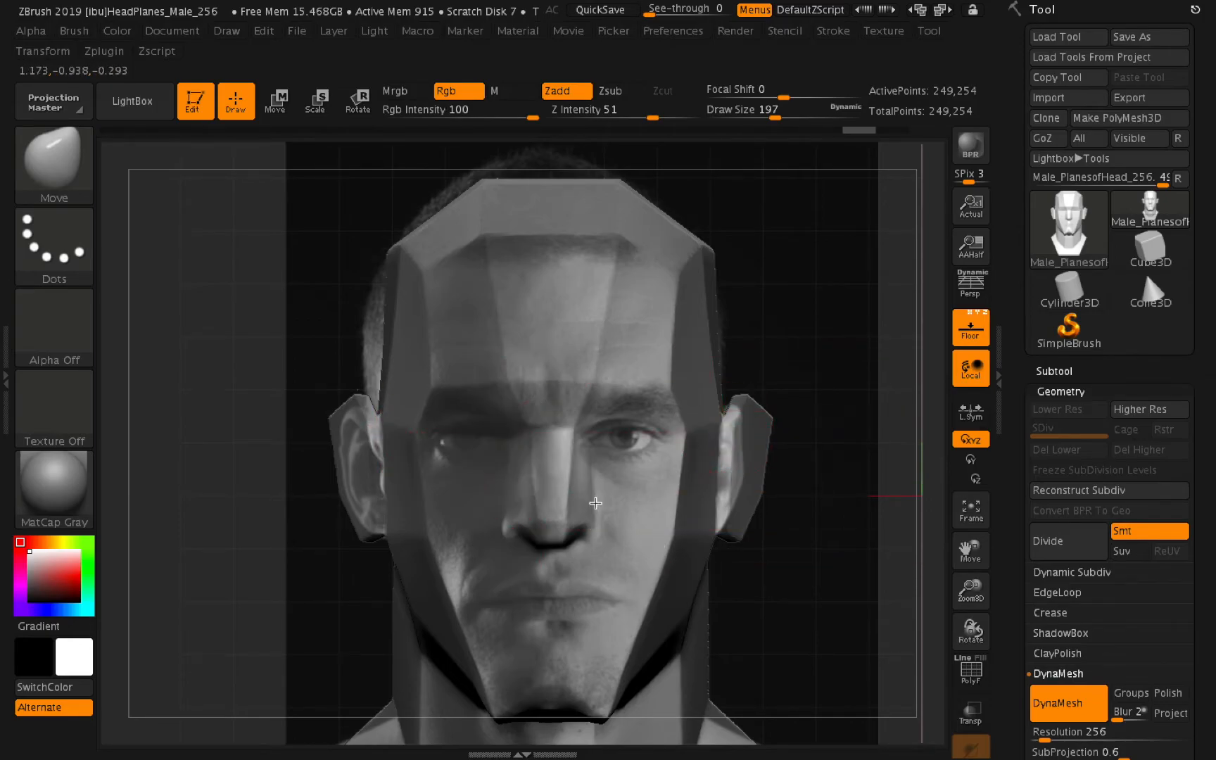
Pull the brow and nose bridge to the side reference profile with the Move brush at draw size 182.
{"action": "left_click_drag", "start_coordinate": [971, 630], "coordinate": [1019, 637]}
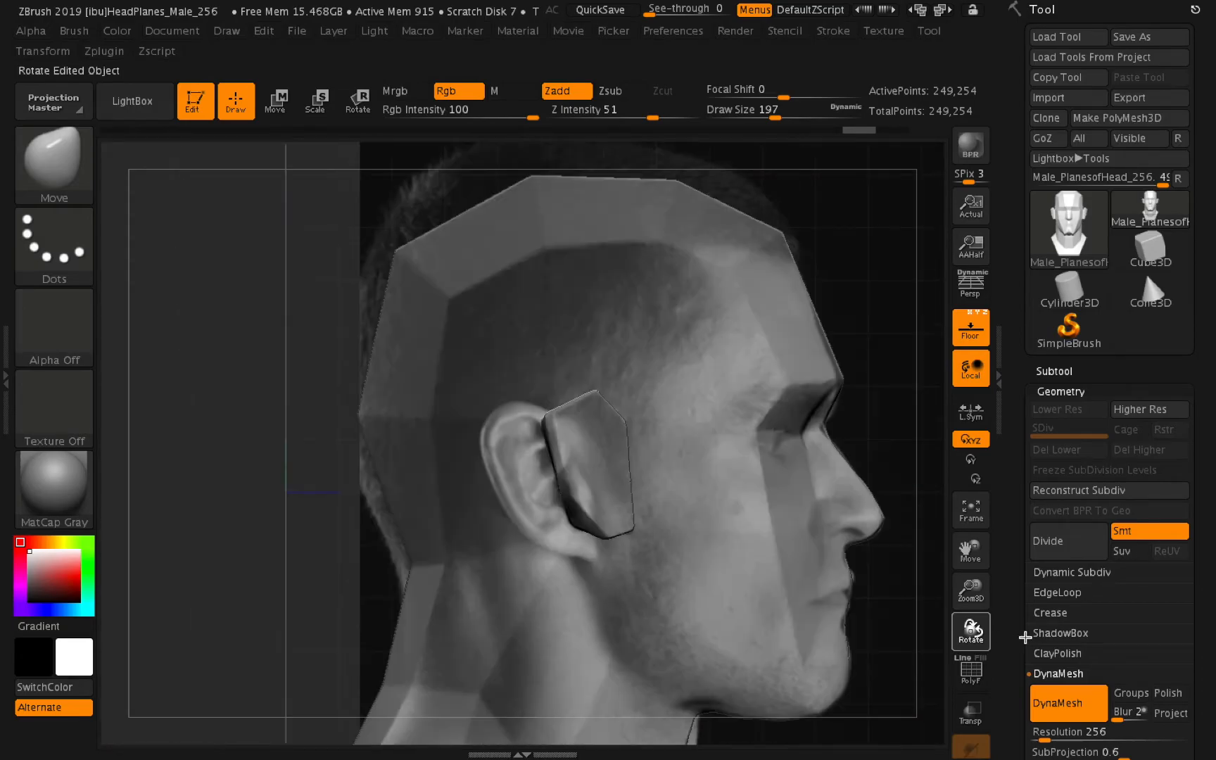
{"action": "left_click_drag", "start_coordinate": [944, 551], "coordinate": [901, 536]}
{"action": "left_click", "coordinate": [773, 114]}
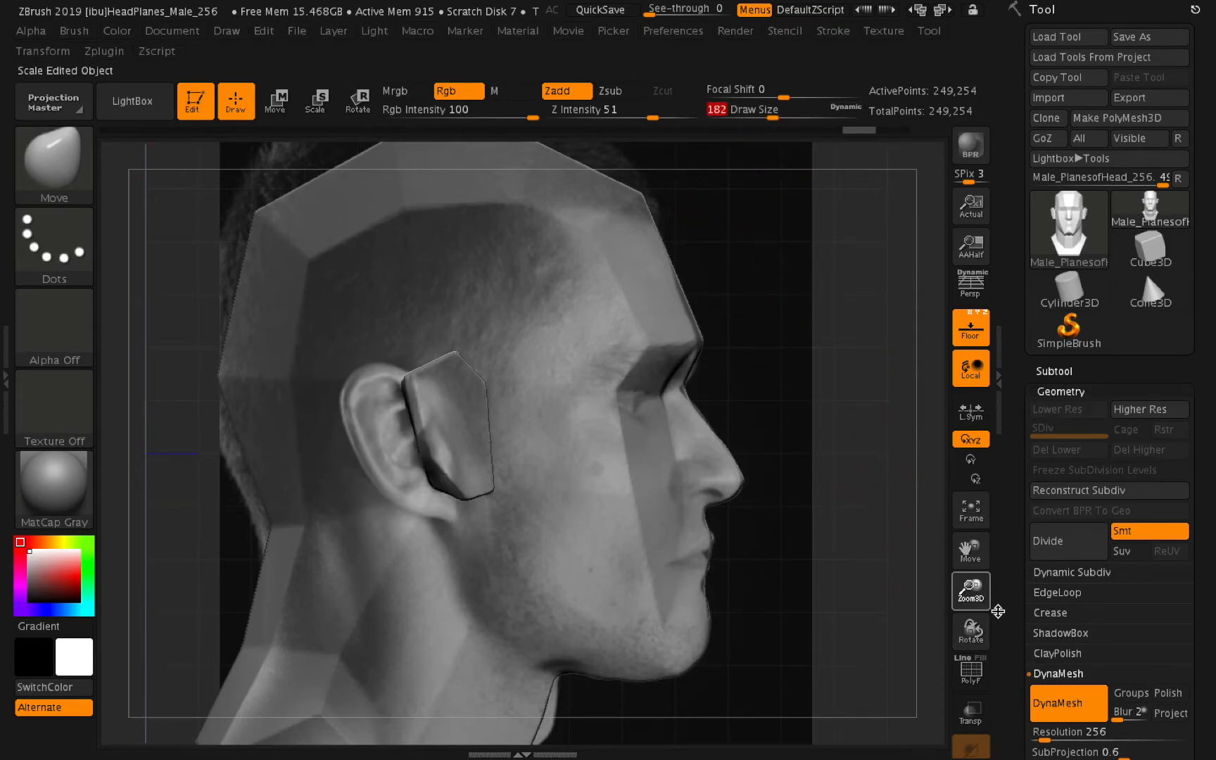
{"action": "left_click_drag", "start_coordinate": [998, 611], "coordinate": [993, 604]}
{"action": "left_click_drag", "start_coordinate": [839, 415], "coordinate": [849, 439]}
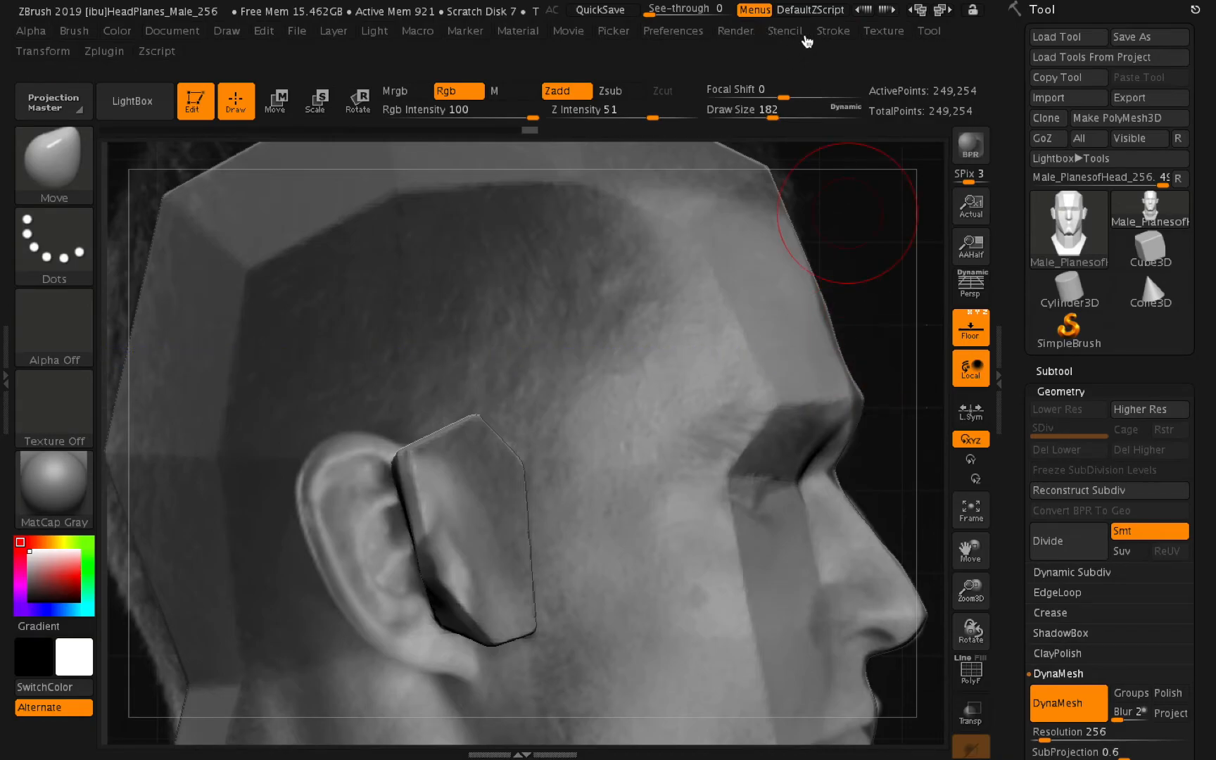
{"action": "left_click", "coordinate": [32, 52]}
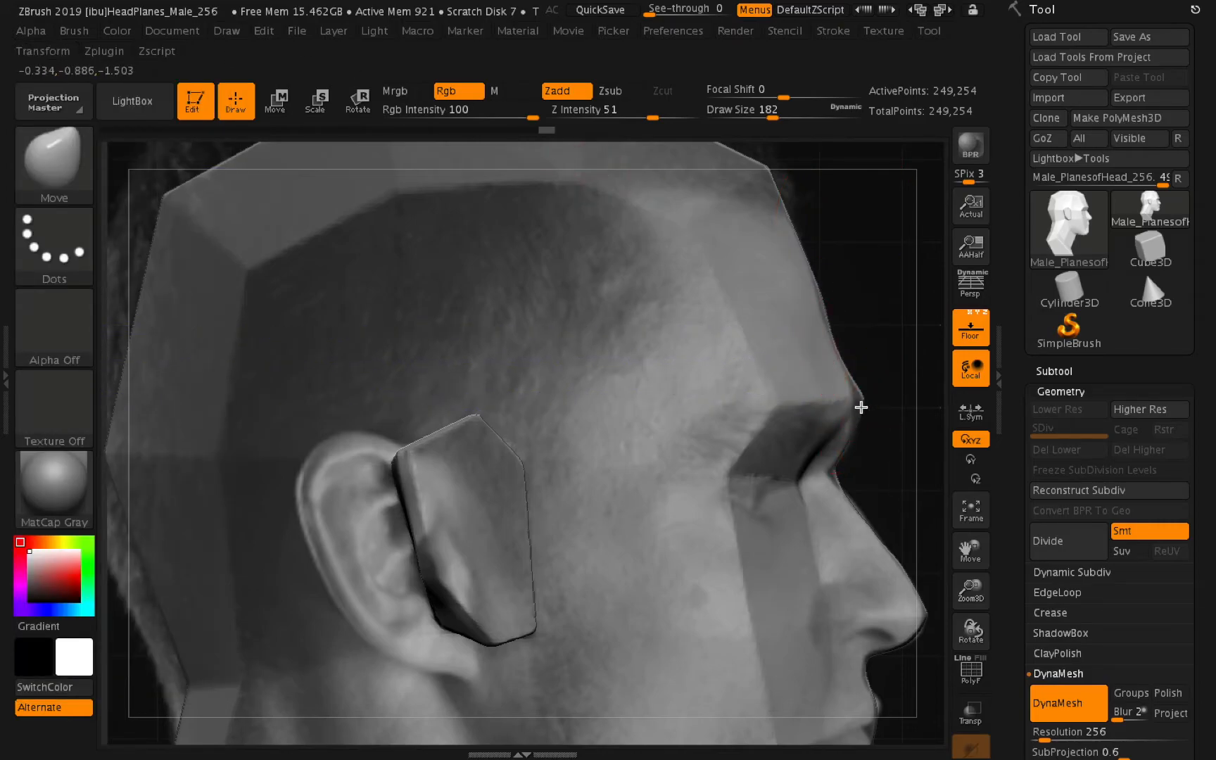
Refine the upper lip and mouth contour against the profile in the side reference photo.
{"action": "right_click_drag", "start_coordinate": [854, 407], "coordinate": [972, 608]}
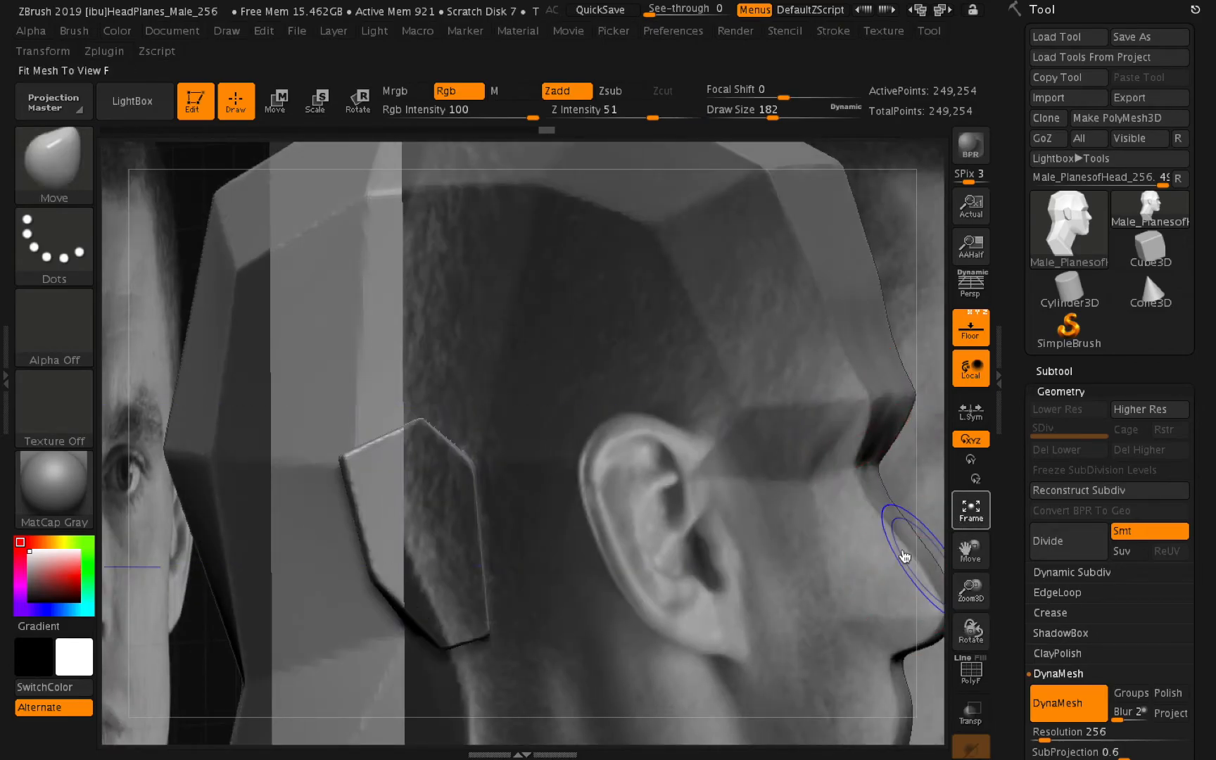
{"action": "key", "text": "f"}
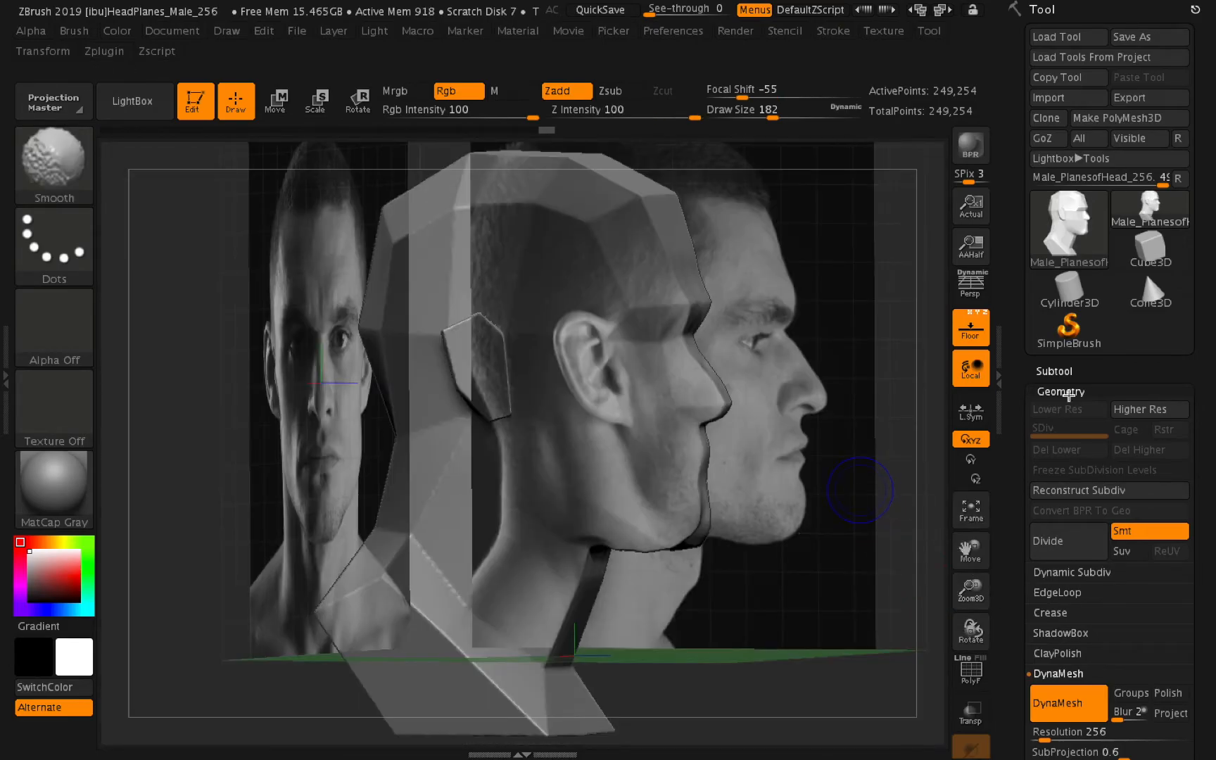
{"action": "right_click_drag", "start_coordinate": [1069, 396], "coordinate": [1021, 510], "text": "shift"}
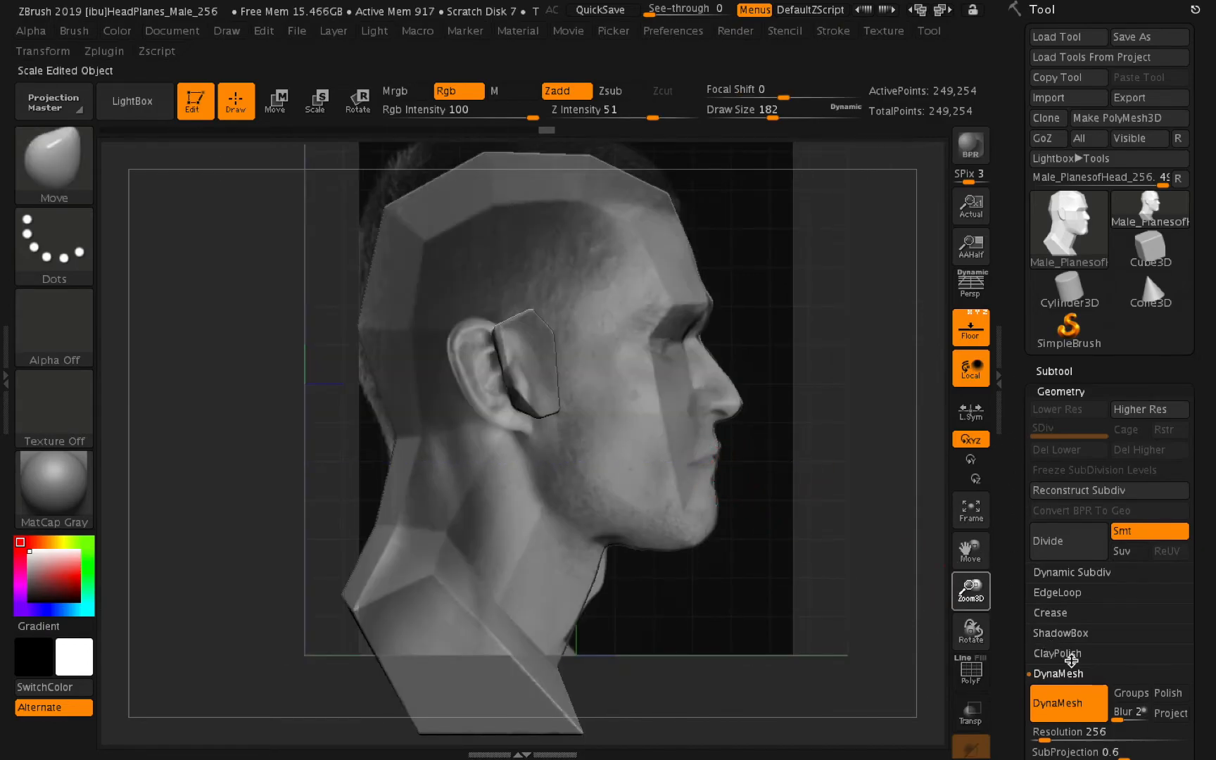
{"action": "left_click_drag", "start_coordinate": [1071, 661], "coordinate": [1092, 670]}
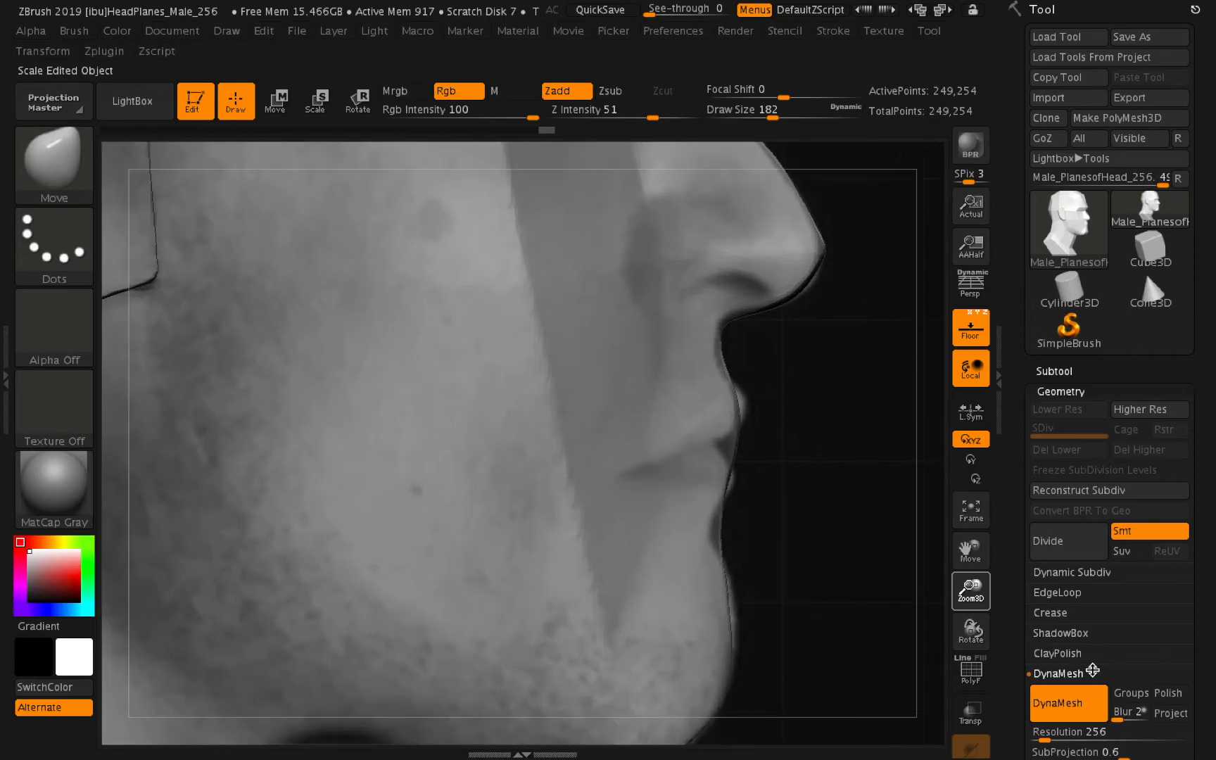
{"action": "key", "text": "f"}
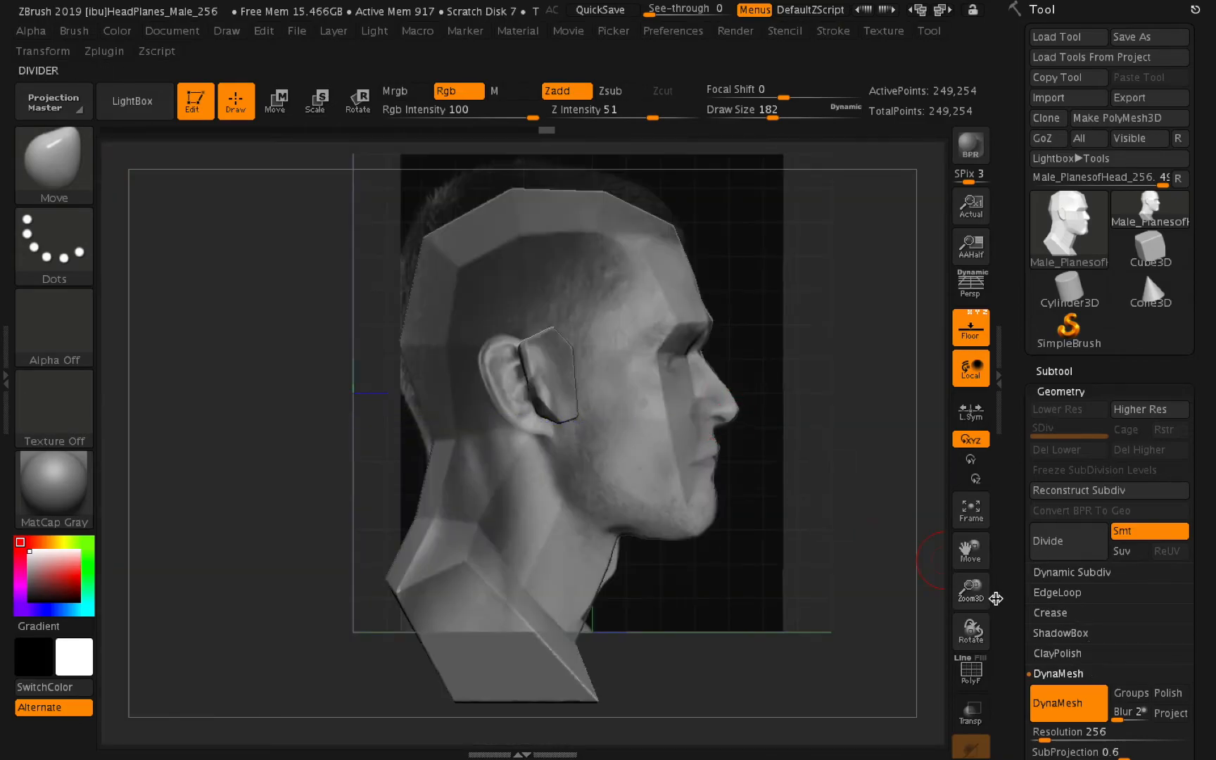
{"action": "left_click_drag", "start_coordinate": [968, 597], "coordinate": [1106, 671]}
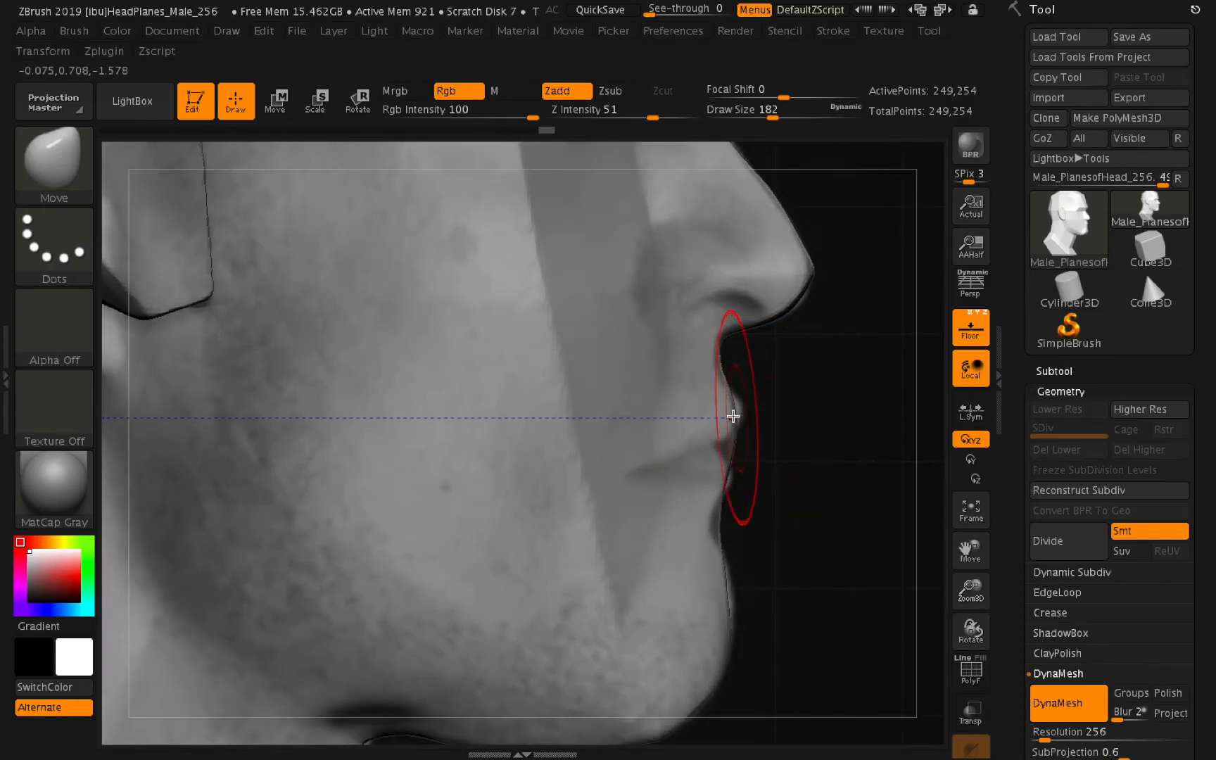
{"action": "left_click_drag", "start_coordinate": [717, 361], "coordinate": [706, 364]}
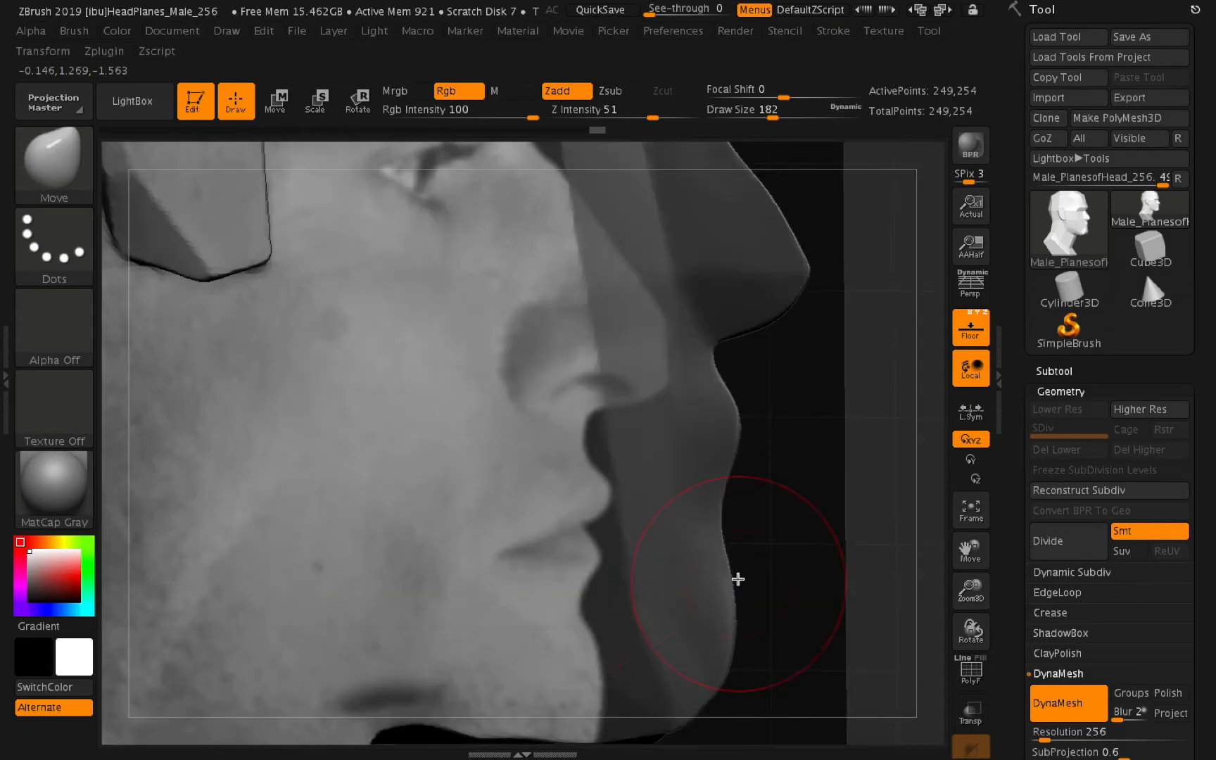
Return the head to a front view and set the floor's Fill Mode to 2 so the model hides the reference.
{"action": "left_click", "coordinate": [958, 515]}
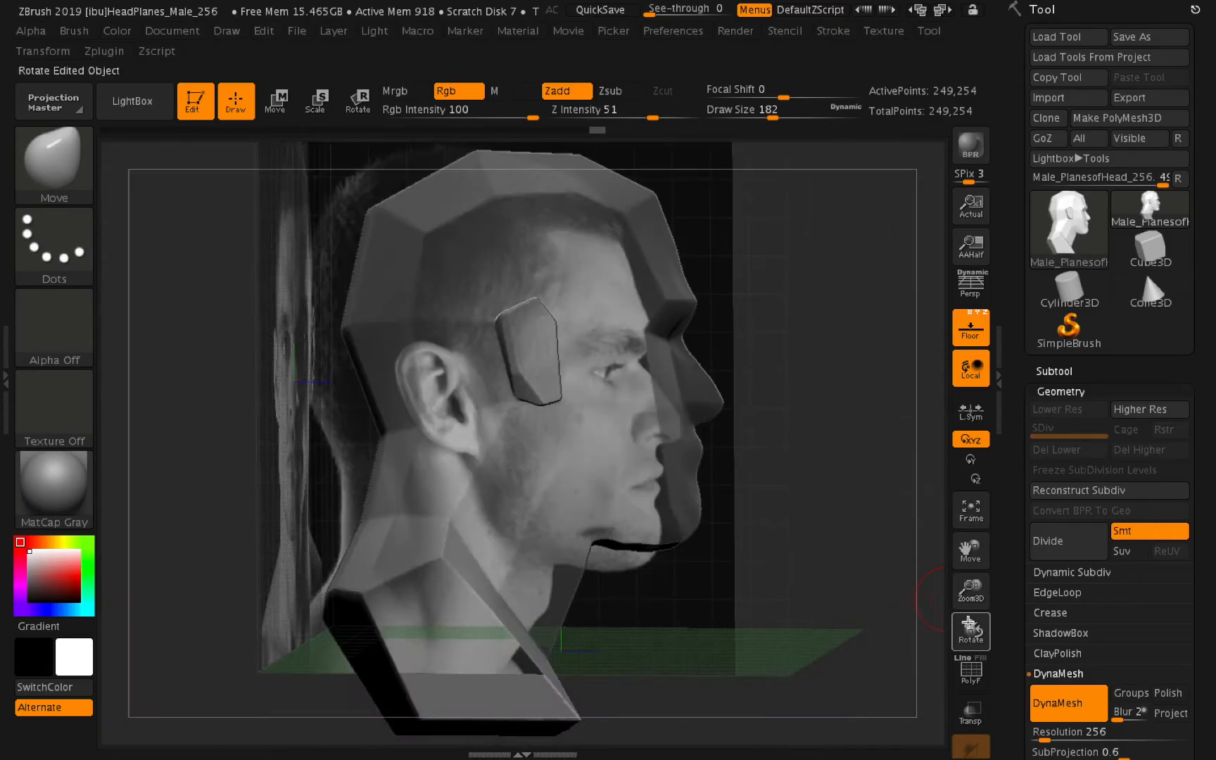
{"action": "left_click_drag", "start_coordinate": [932, 637], "coordinate": [880, 629]}
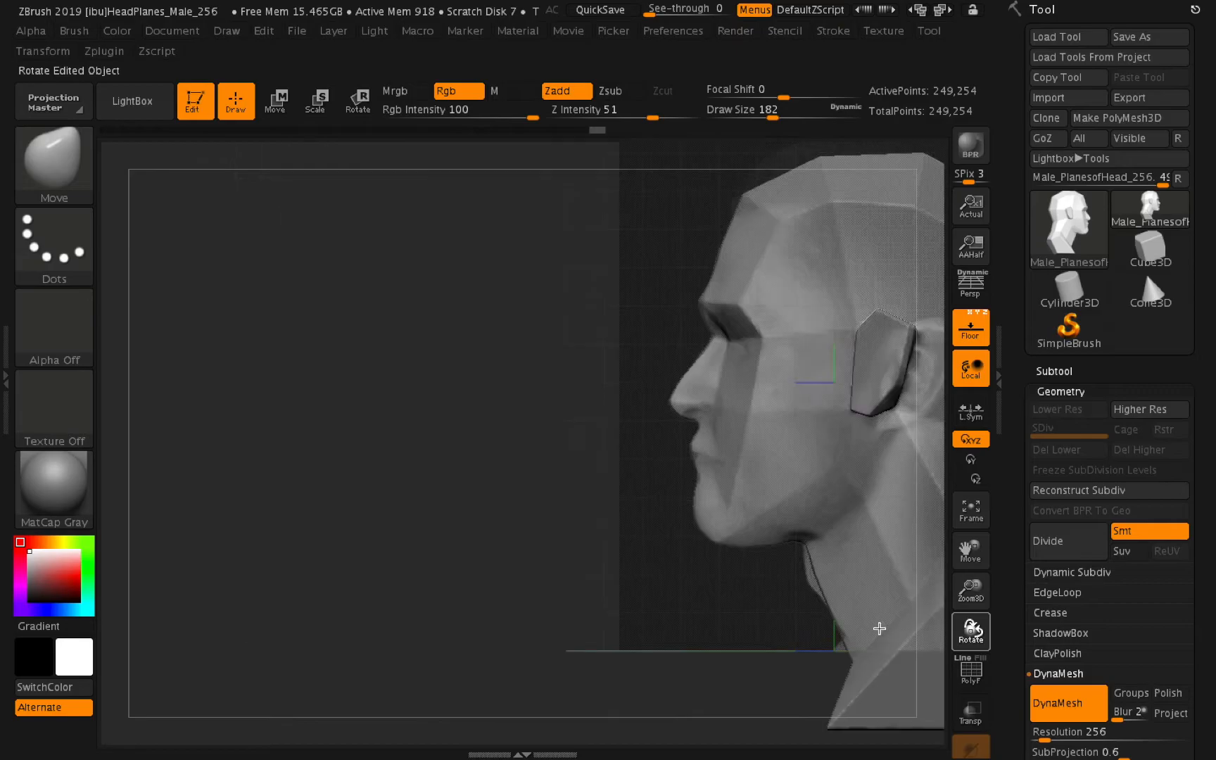
{"action": "left_click_drag", "start_coordinate": [971, 632], "coordinate": [1020, 628]}
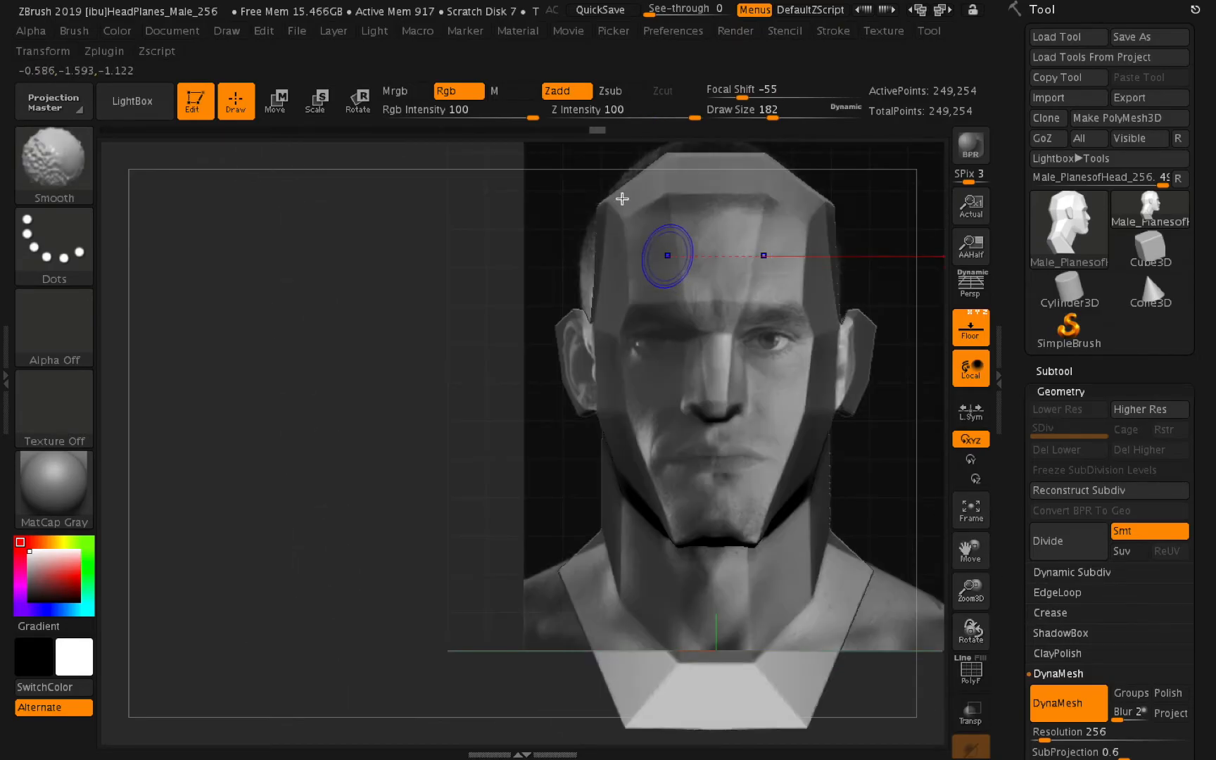
{"action": "left_click", "coordinate": [176, 39]}
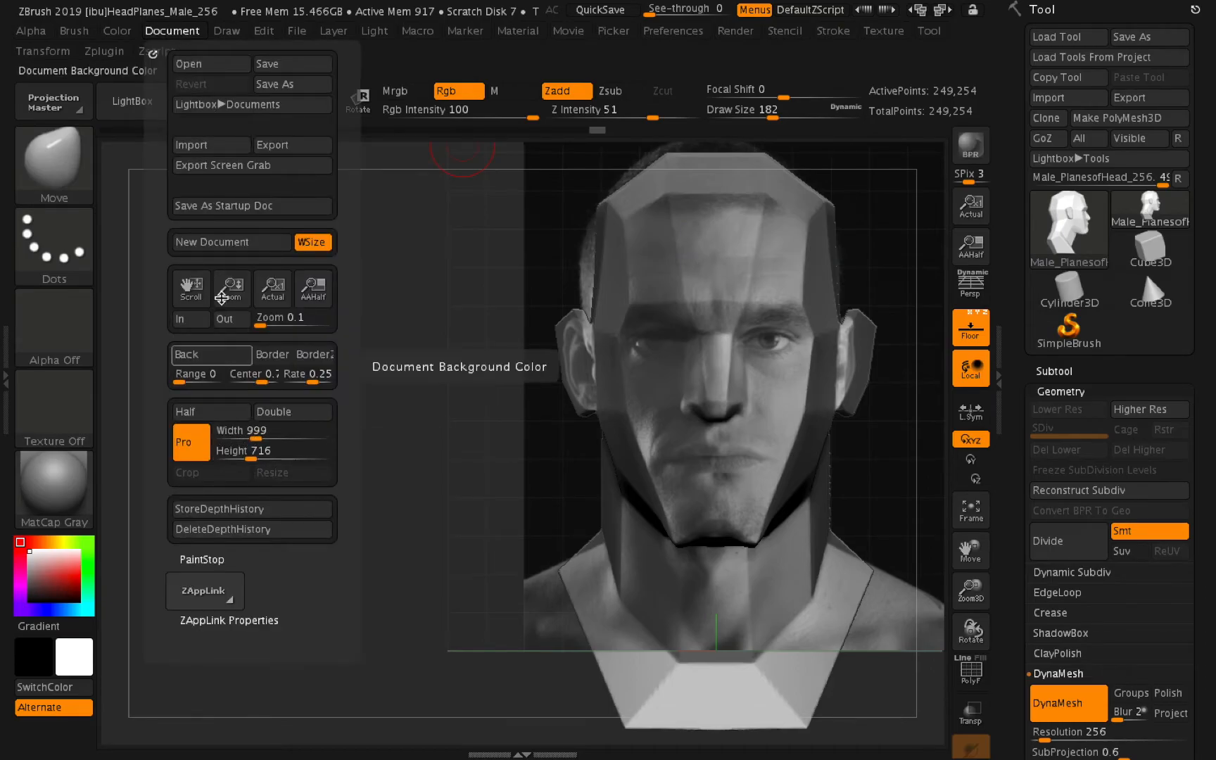
{"action": "left_click", "coordinate": [228, 36]}
{"action": "left_click", "coordinate": [228, 35]}
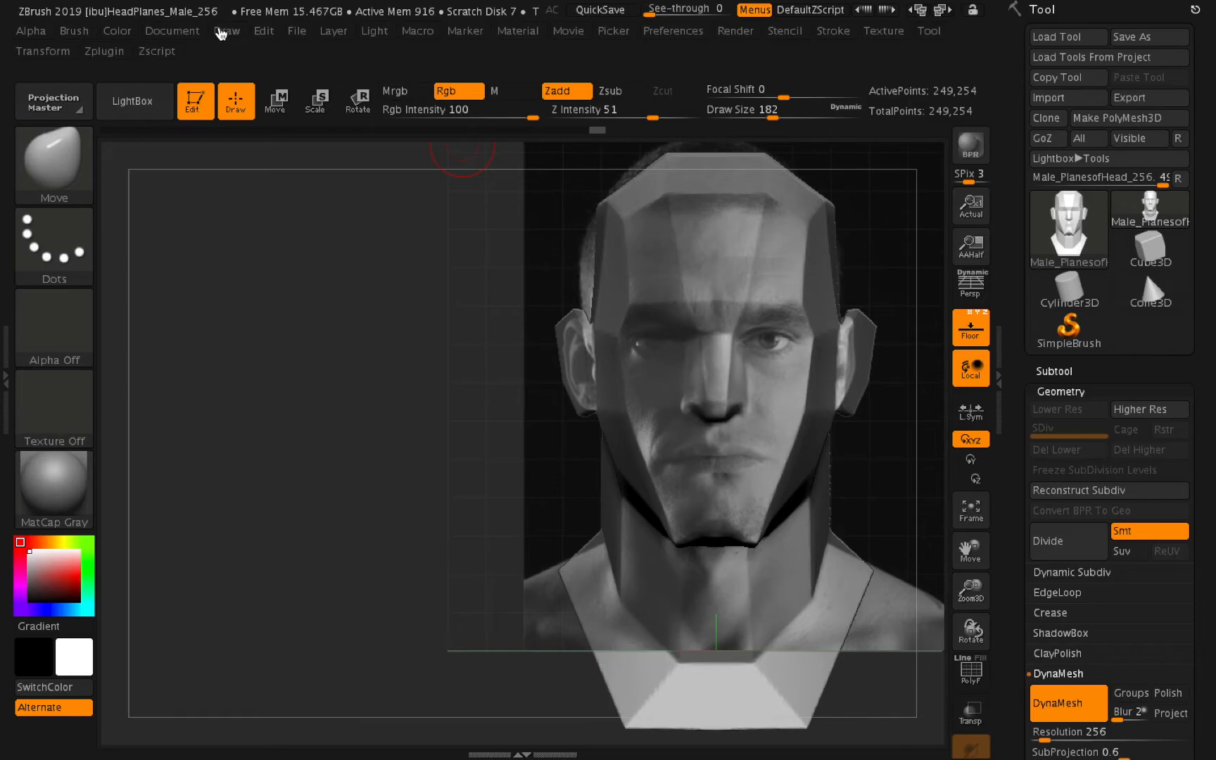
{"action": "left_click", "coordinate": [228, 36]}
{"action": "left_click_drag", "start_coordinate": [414, 383], "coordinate": [415, 201]}
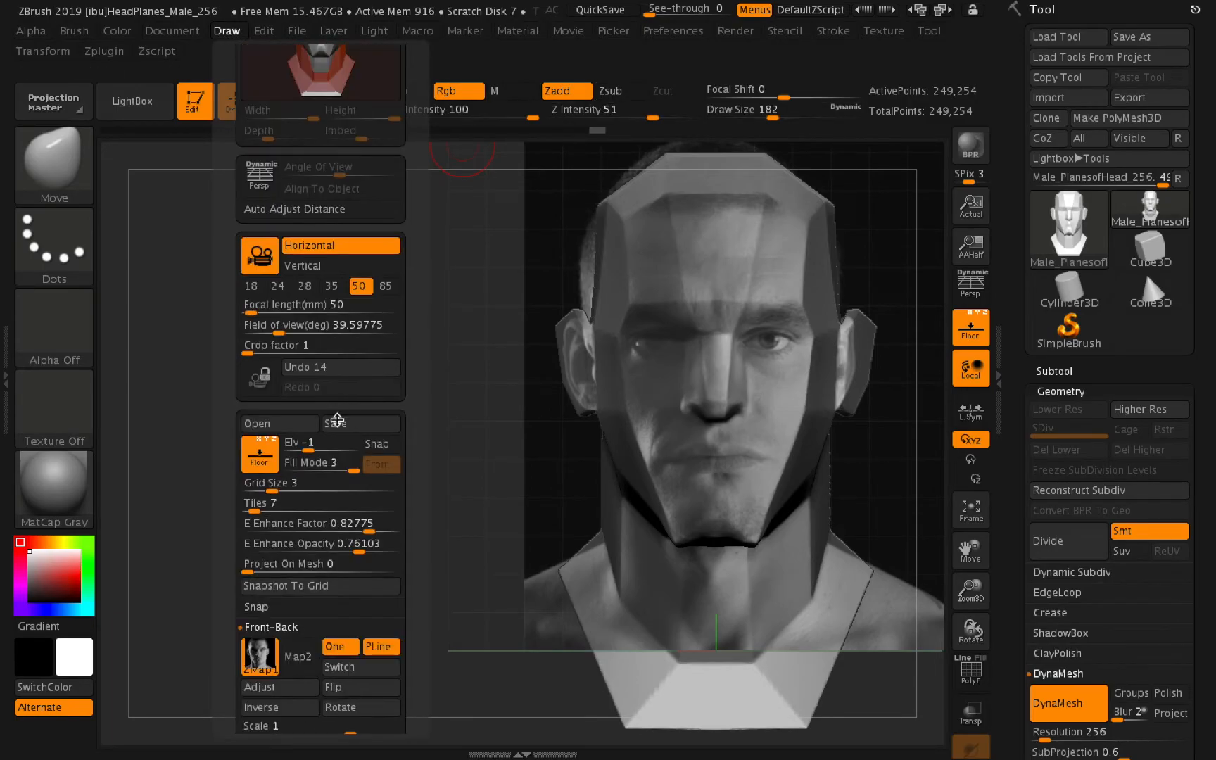
{"action": "left_click_drag", "start_coordinate": [325, 470], "coordinate": [286, 469]}
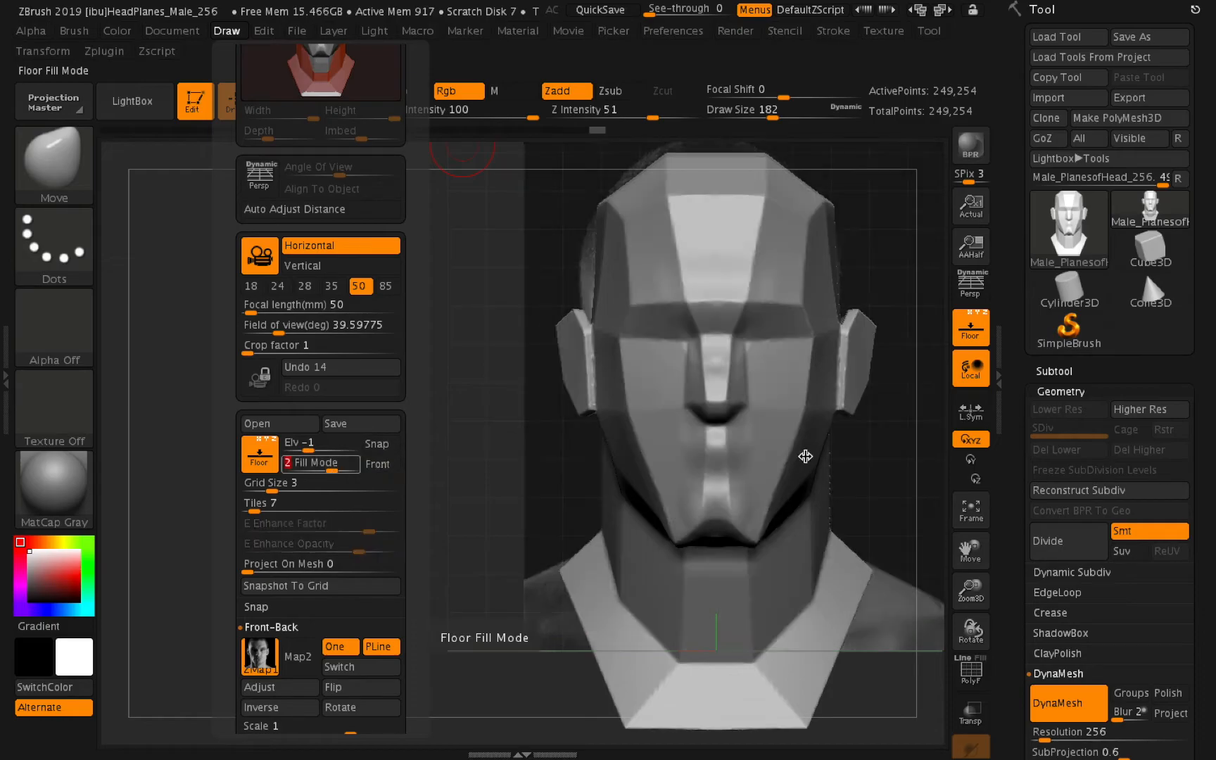
Select the Flatten brush and set its draw size to 234 and Z Intensity to 16.
{"action": "left_click_drag", "start_coordinate": [970, 548], "coordinate": [911, 550]}
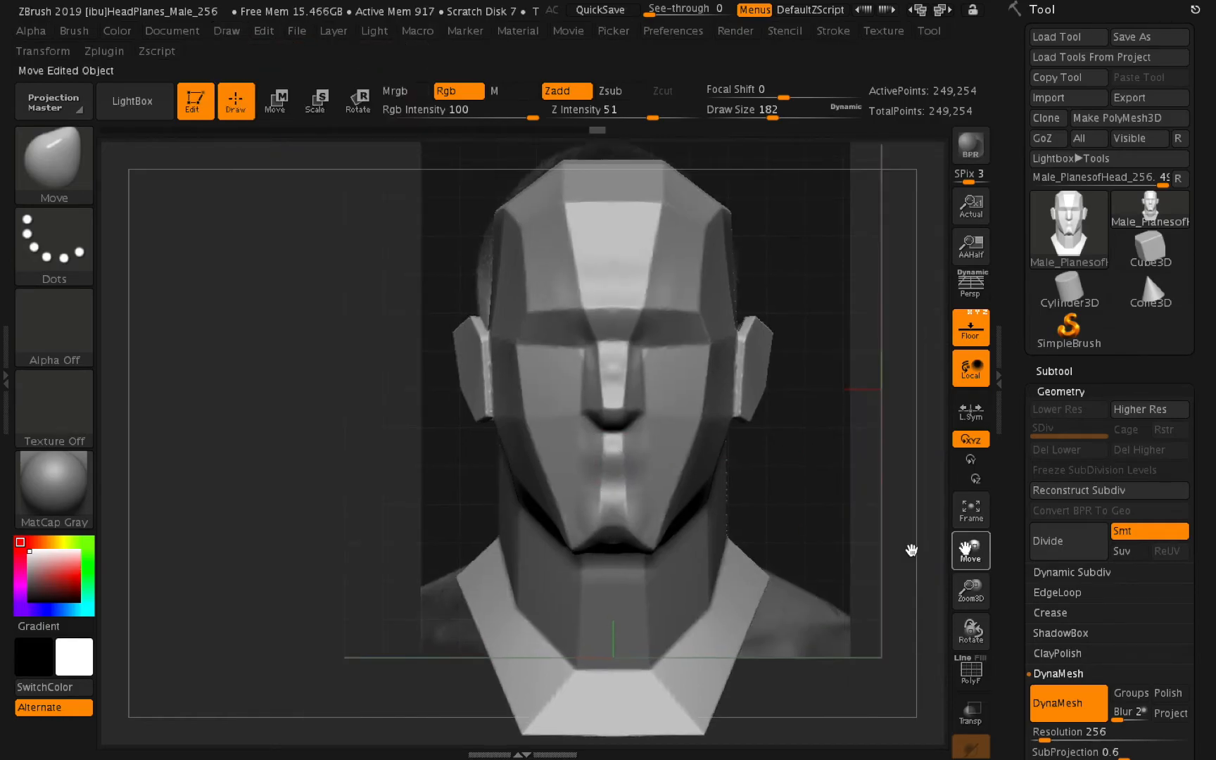
{"action": "left_click_drag", "start_coordinate": [896, 491], "coordinate": [885, 486]}
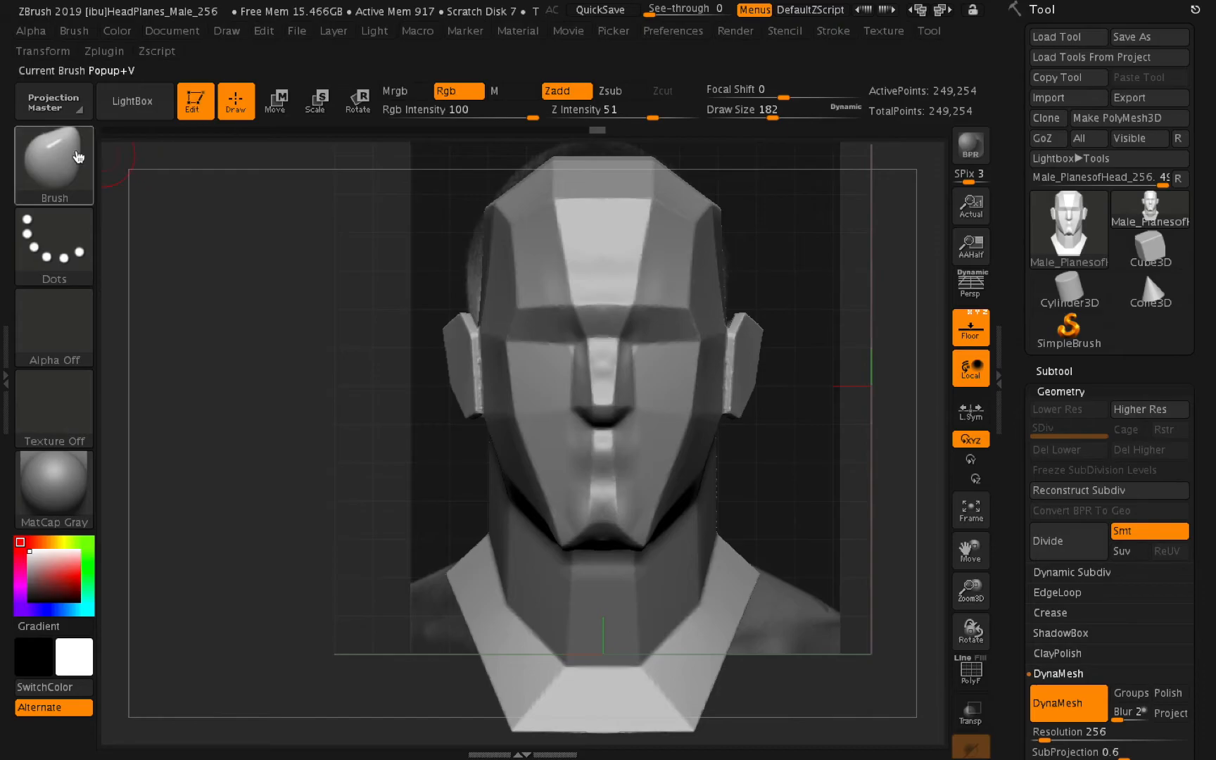
{"action": "key", "text": "b"}
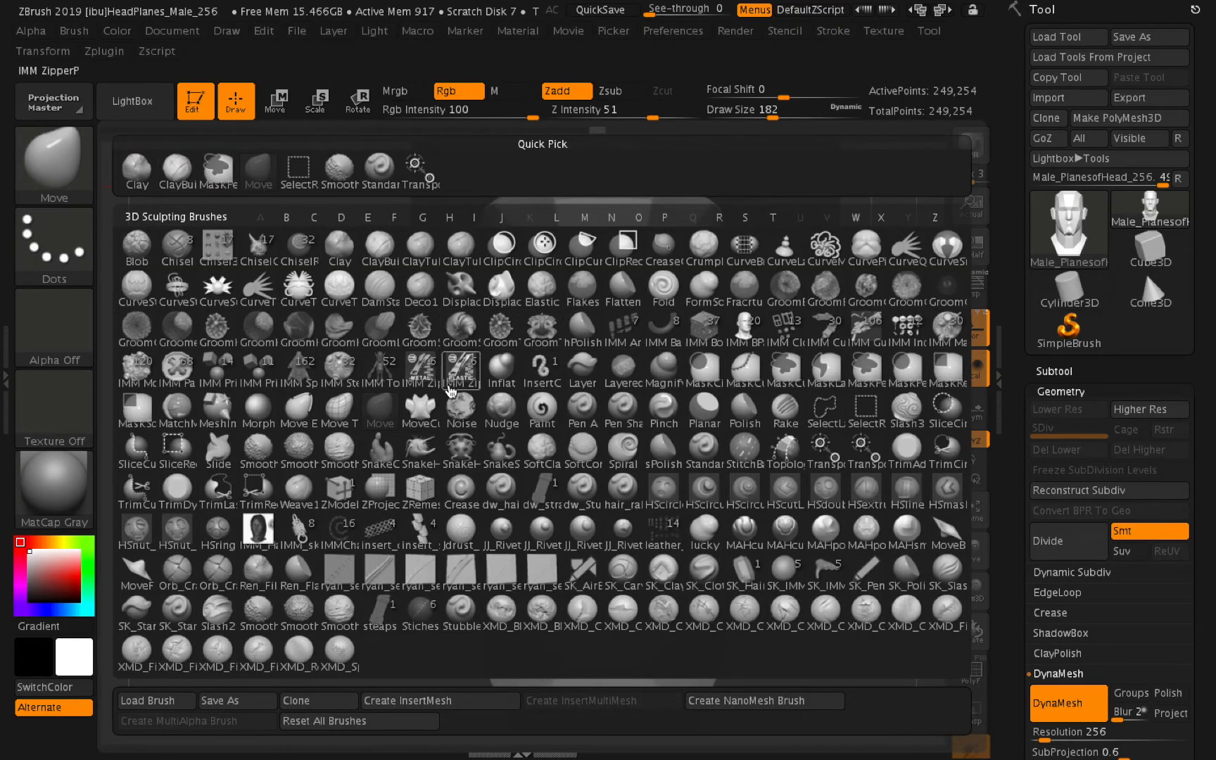
{"action": "left_click", "coordinate": [621, 286]}
{"action": "left_click_drag", "start_coordinate": [772, 115], "coordinate": [782, 113]}
{"action": "left_click", "coordinate": [604, 111]}
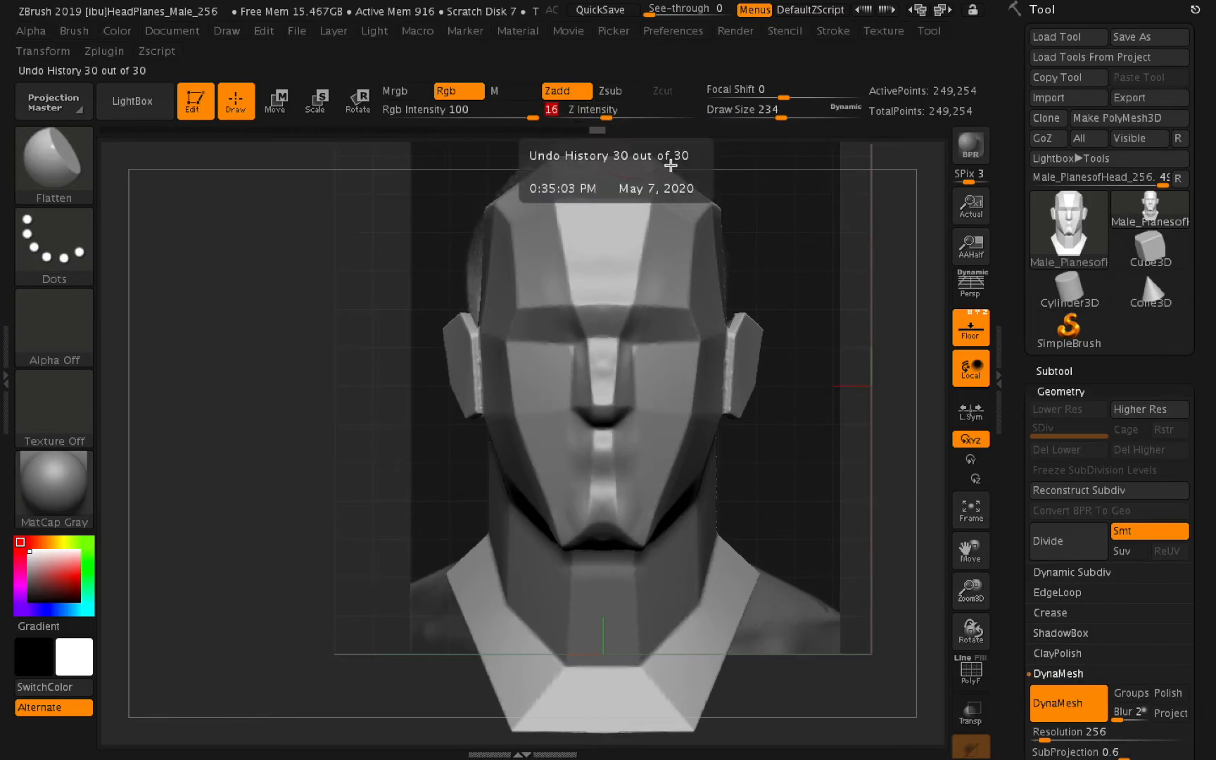
Flatten the hard plane edges on the forehead, brow and nose from the front, reducing the draw size to 112.
{"action": "left_click_drag", "start_coordinate": [980, 604], "coordinate": [1011, 616]}
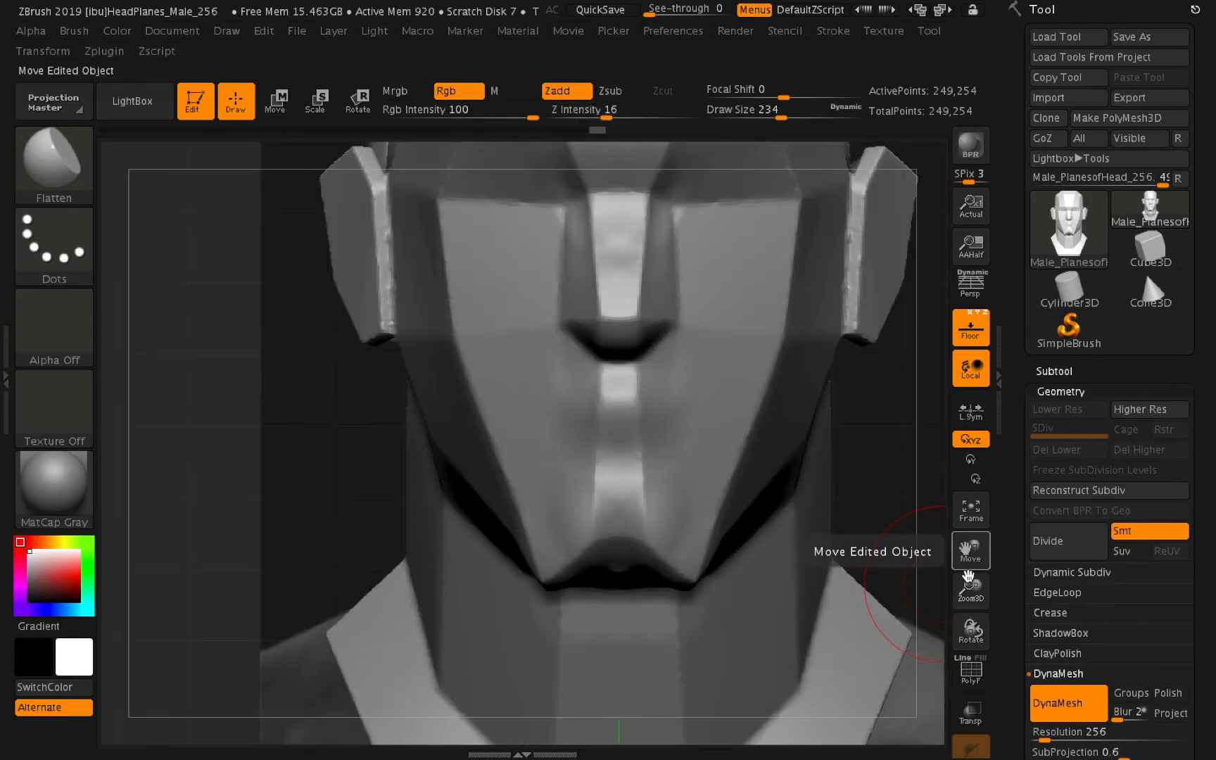
{"action": "left_click_drag", "start_coordinate": [970, 550], "coordinate": [958, 683]}
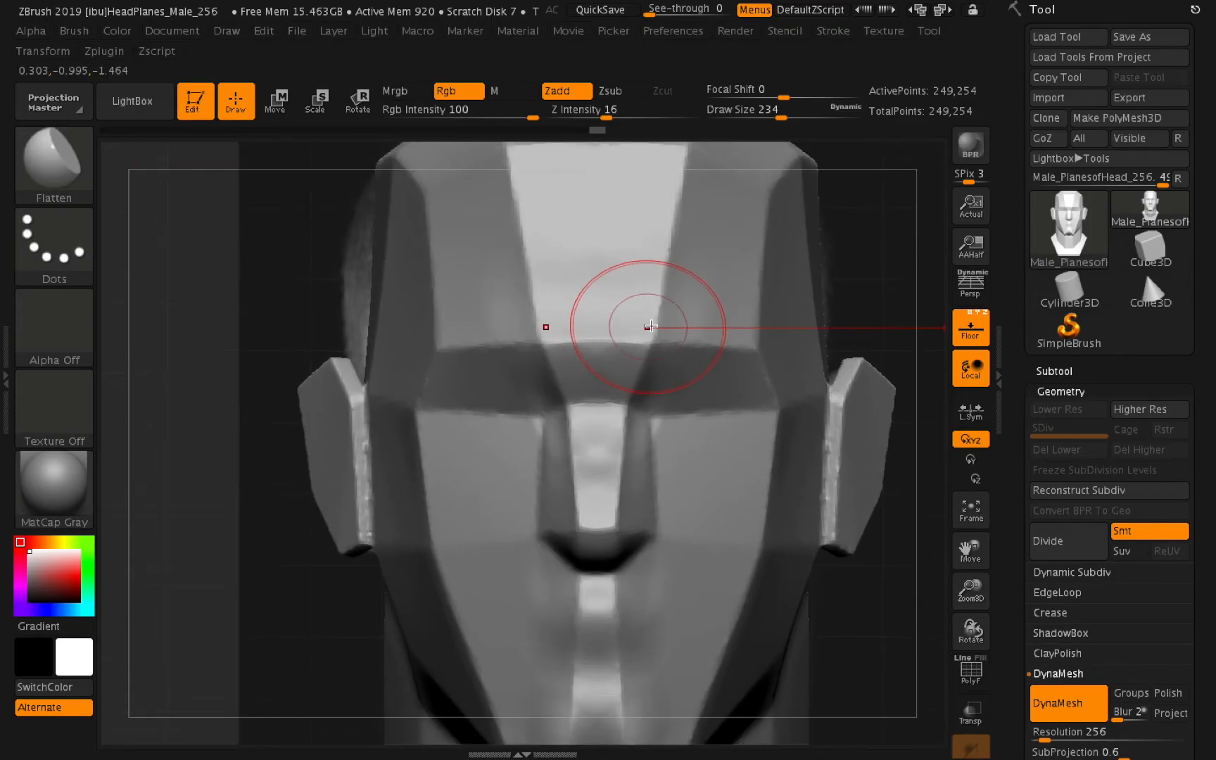
{"action": "left_click_drag", "start_coordinate": [780, 110], "coordinate": [756, 110]}
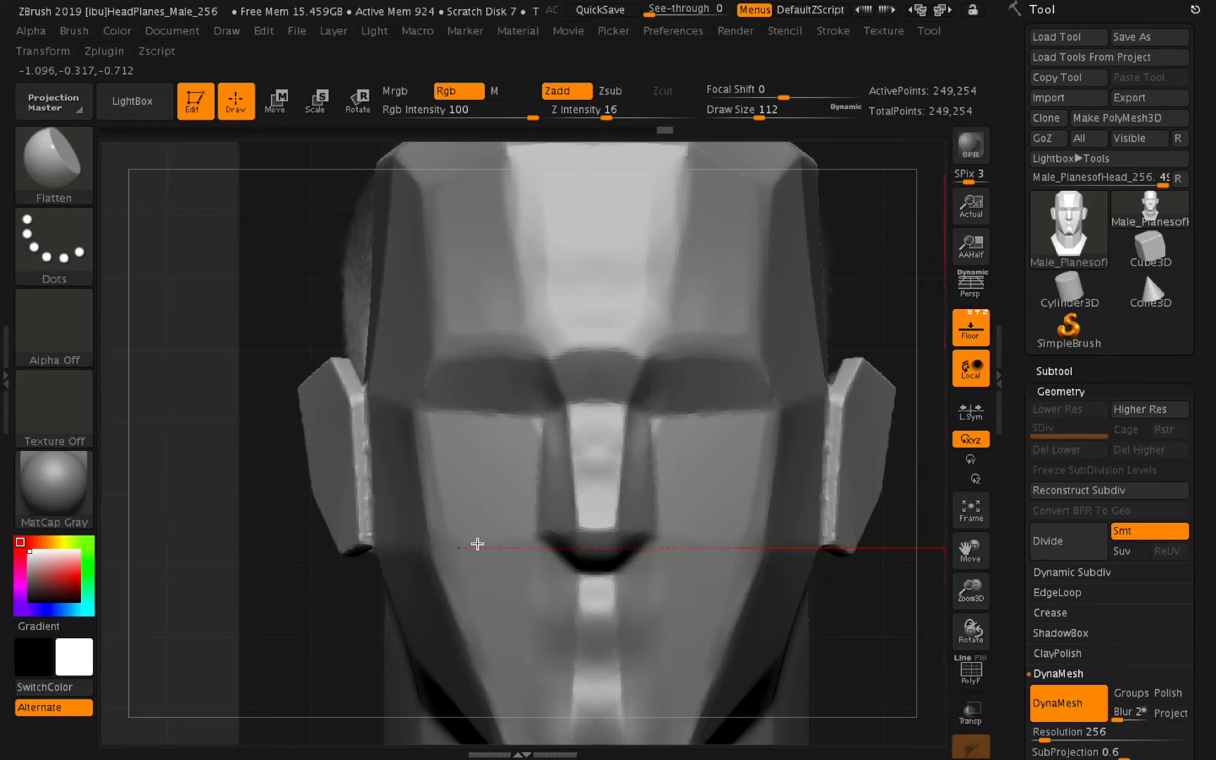
{"action": "left_click_drag", "start_coordinate": [583, 408], "coordinate": [573, 372]}
{"action": "mouse_move", "coordinate": [616, 412]}
{"action": "left_mouse_down"}
{"action": "mouse_move", "coordinate": [630, 437]}
{"action": "mouse_move", "coordinate": [619, 497]}
{"action": "mouse_move", "coordinate": [619, 472]}
{"action": "left_mouse_up"}
{"action": "left_click_drag", "start_coordinate": [548, 367], "coordinate": [561, 345]}
{"action": "left_click_drag", "start_coordinate": [495, 269], "coordinate": [486, 174]}
Flatten the plane edges on the cheek and along the ridge above the temple from an angled side view.
{"action": "left_click_drag", "start_coordinate": [973, 637], "coordinate": [1003, 622]}
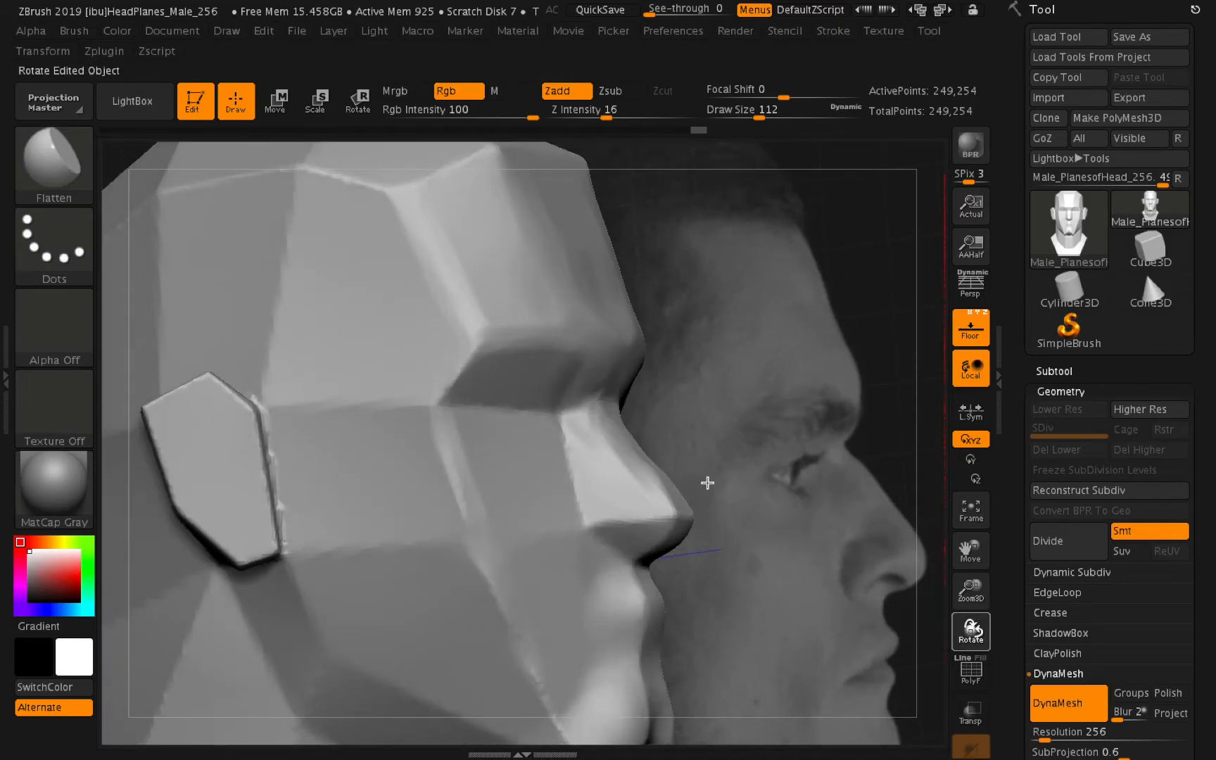
{"action": "left_click_drag", "start_coordinate": [749, 496], "coordinate": [443, 467]}
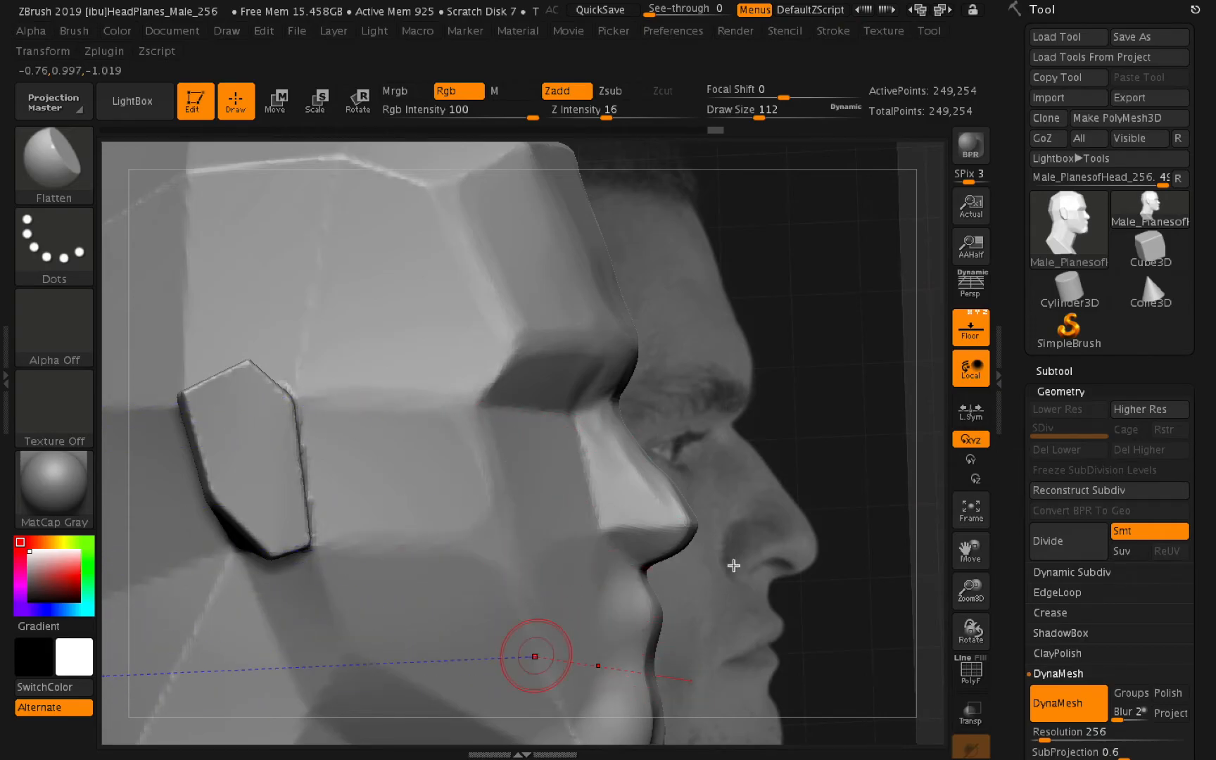
{"action": "left_click_drag", "start_coordinate": [964, 589], "coordinate": [932, 583]}
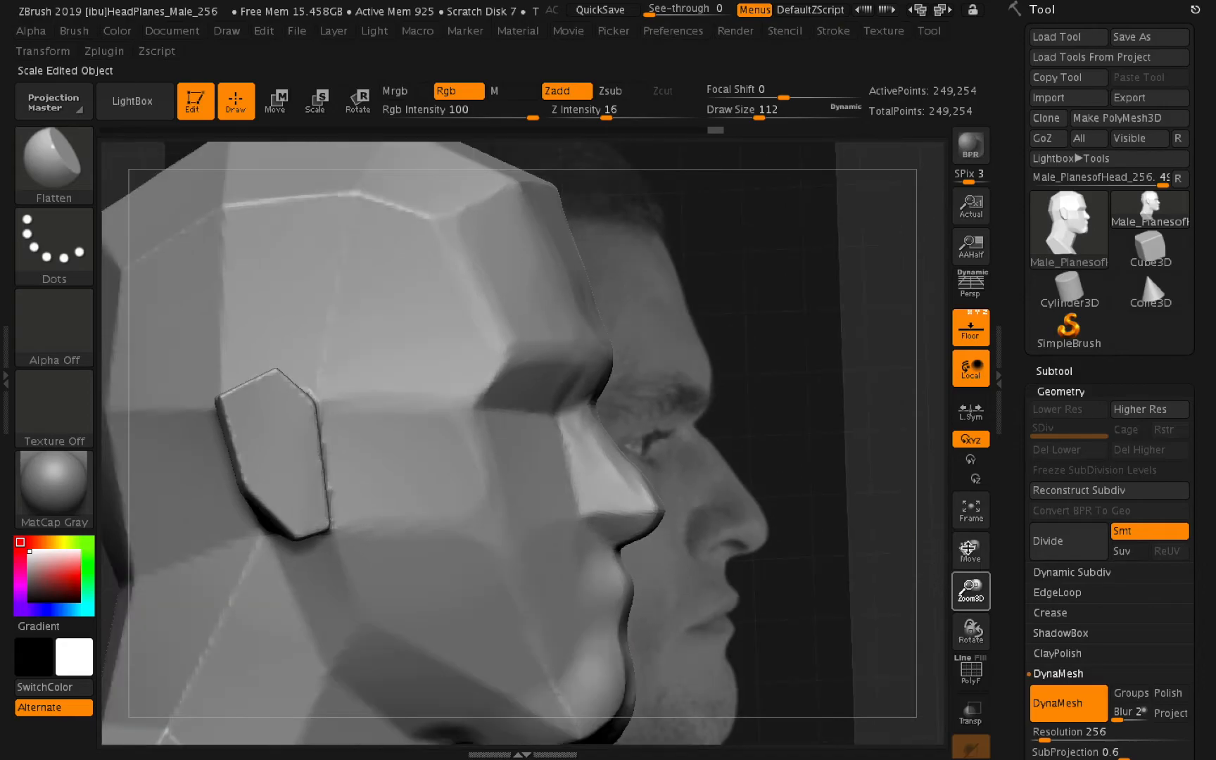
{"action": "left_click_drag", "start_coordinate": [970, 501], "coordinate": [1019, 449], "text": "alt"}
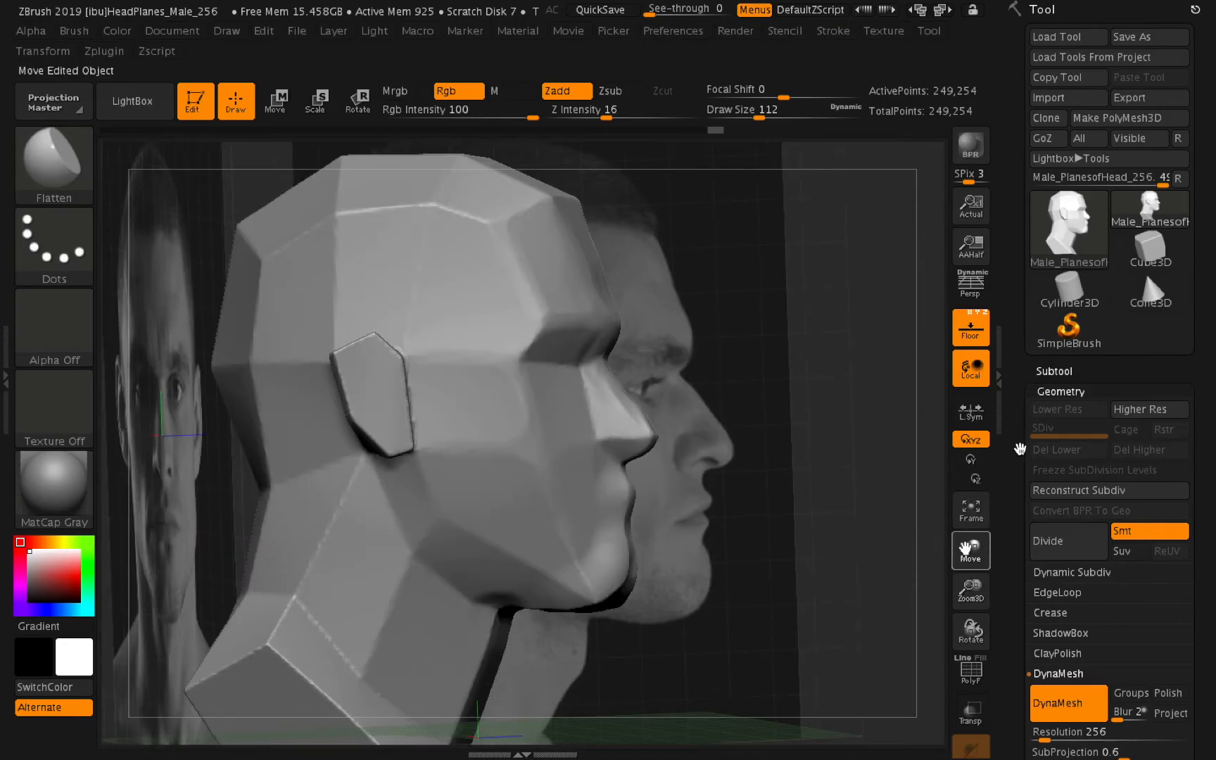
{"action": "left_click_drag", "start_coordinate": [473, 255], "coordinate": [532, 204], "text": "alt"}
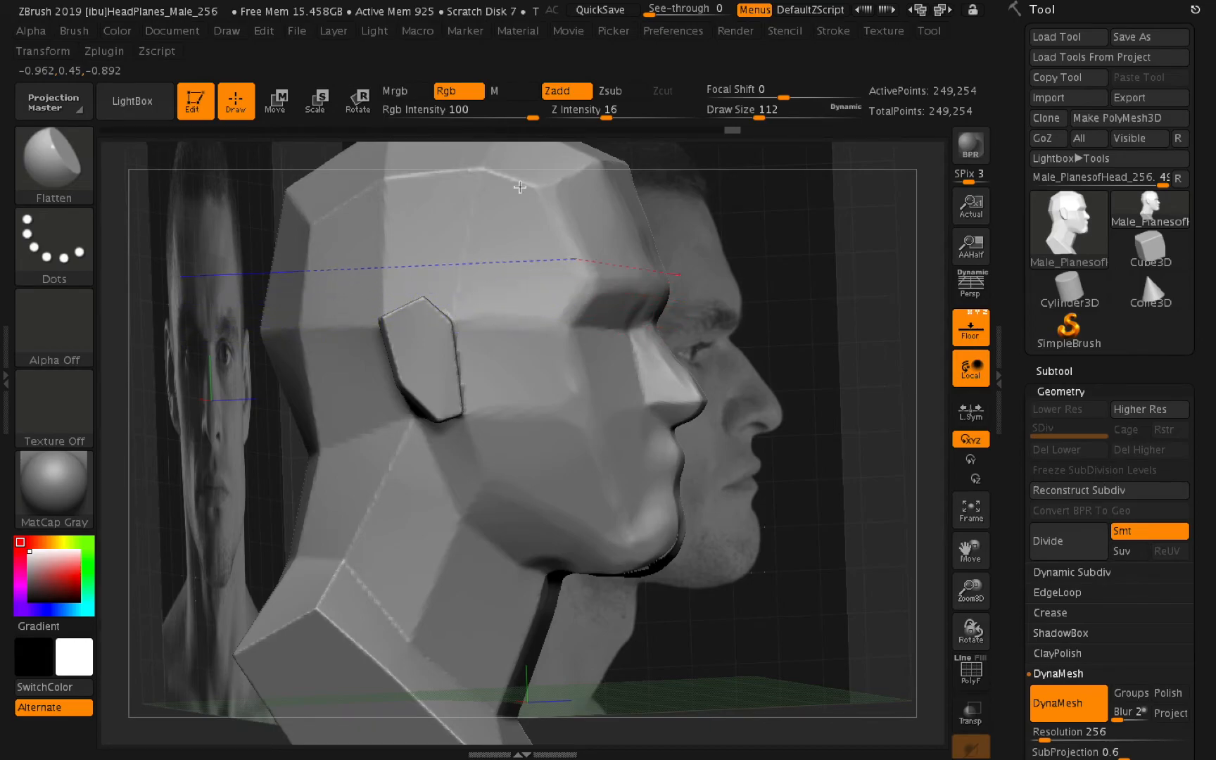
{"action": "mouse_move", "coordinate": [527, 185]}
{"action": "left_mouse_down"}
{"action": "mouse_move", "coordinate": [424, 177]}
{"action": "mouse_move", "coordinate": [468, 171]}
{"action": "left_mouse_up"}
{"action": "mouse_move", "coordinate": [392, 194]}
{"action": "left_mouse_down"}
{"action": "mouse_move", "coordinate": [377, 185]}
{"action": "mouse_move", "coordinate": [357, 199]}
{"action": "mouse_move", "coordinate": [391, 206]}
{"action": "left_mouse_up"}
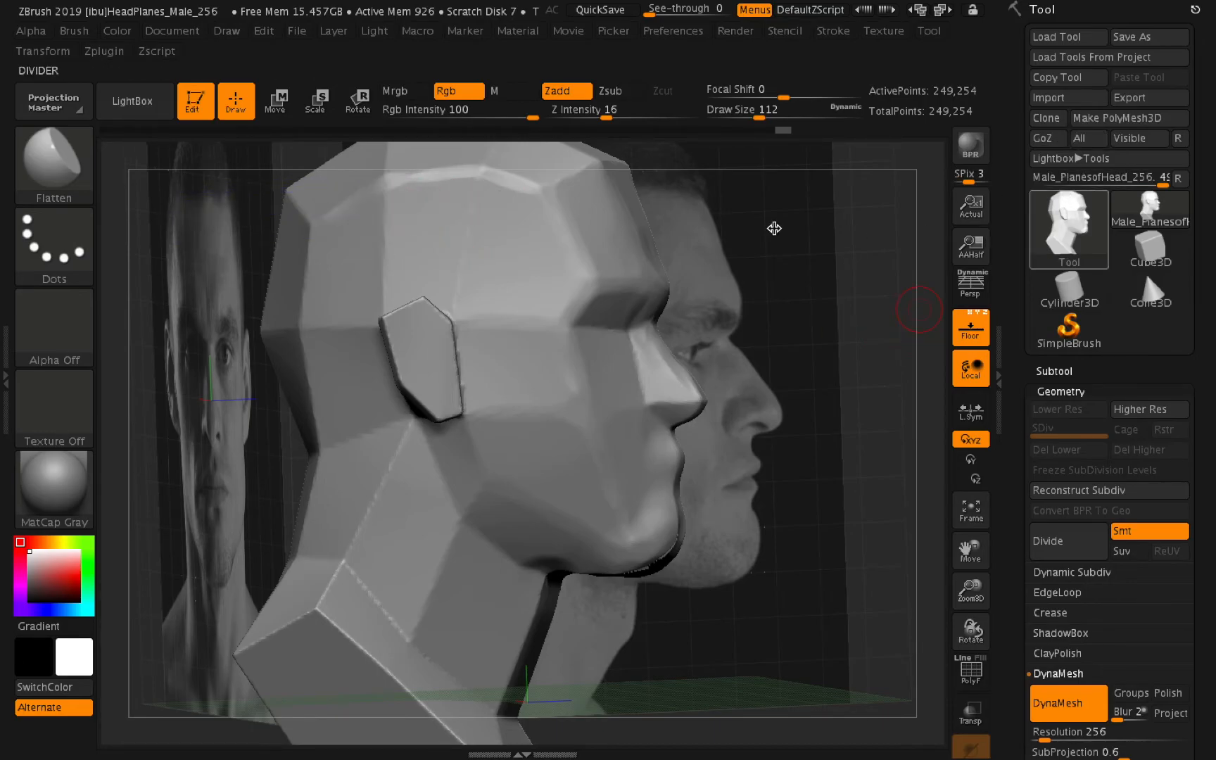
Smooth the plane edges along the temple, brow and cheek and around the ear with the Smooth brush at draw size 112.
{"action": "key", "text": "shift"}
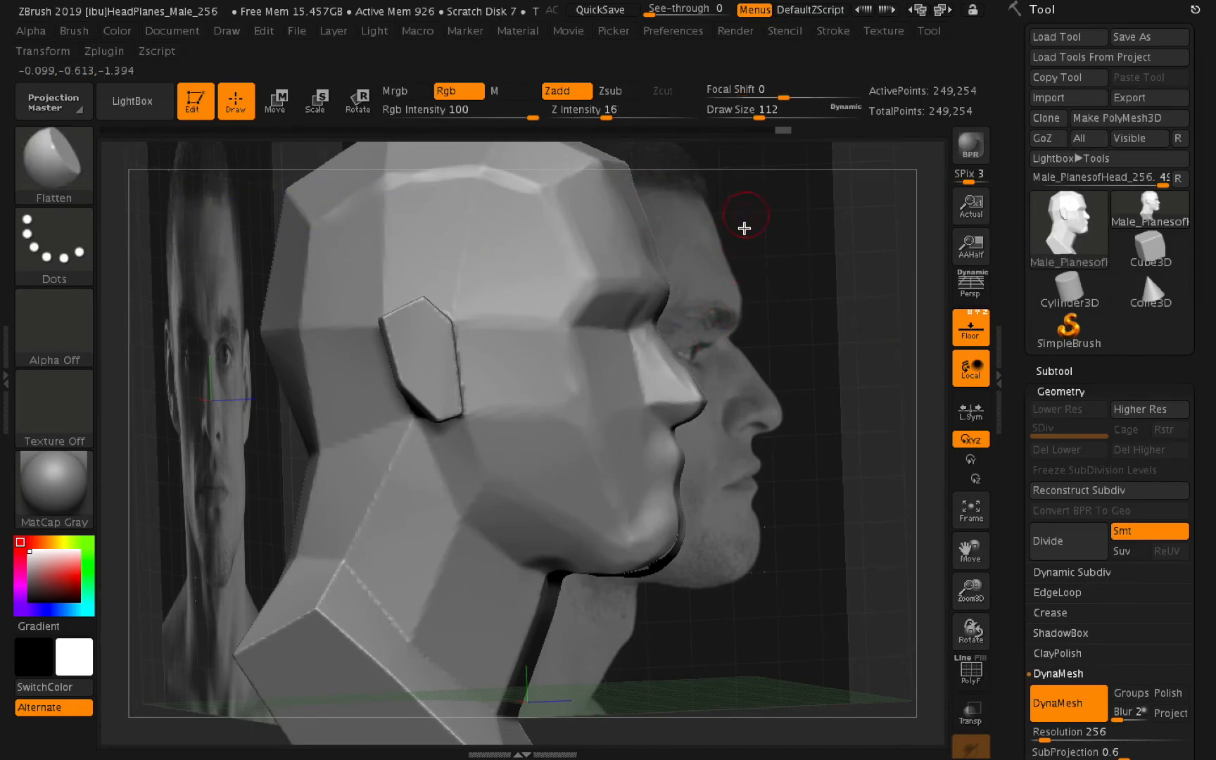
{"action": "left_click_drag", "start_coordinate": [967, 594], "coordinate": [1006, 518]}
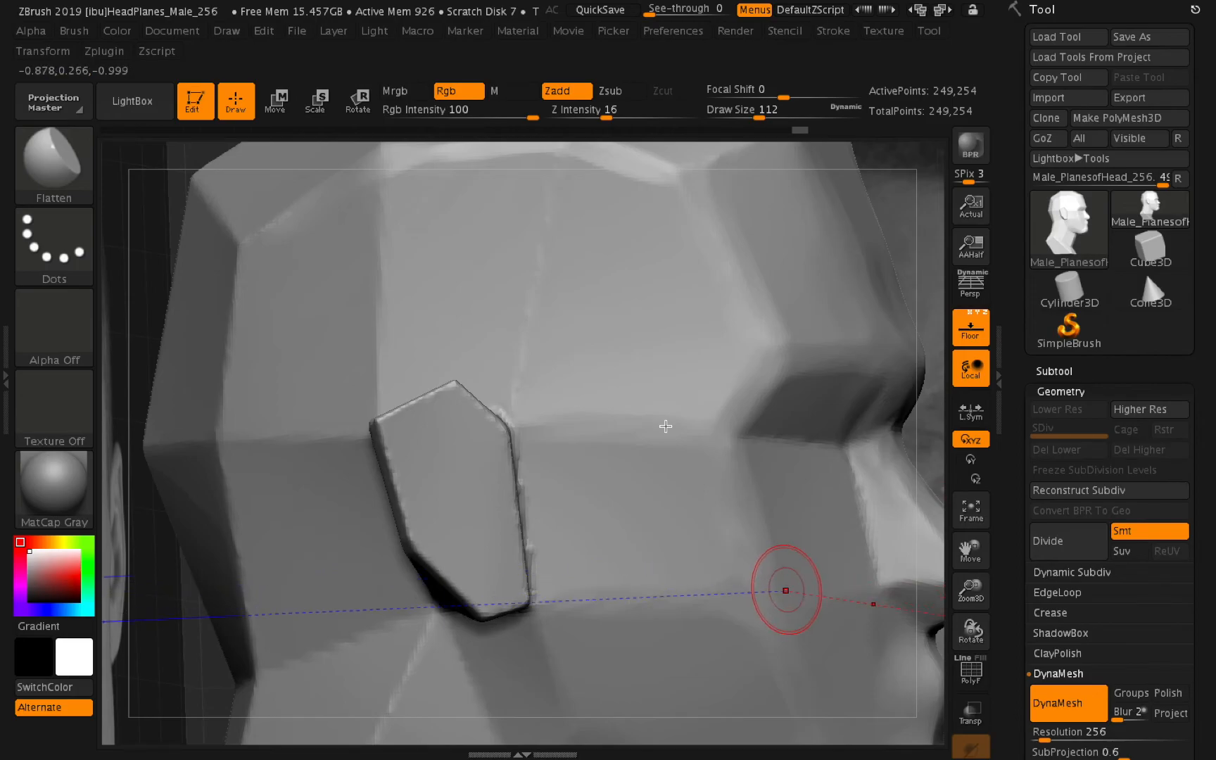
{"action": "left_click", "coordinate": [62, 171]}
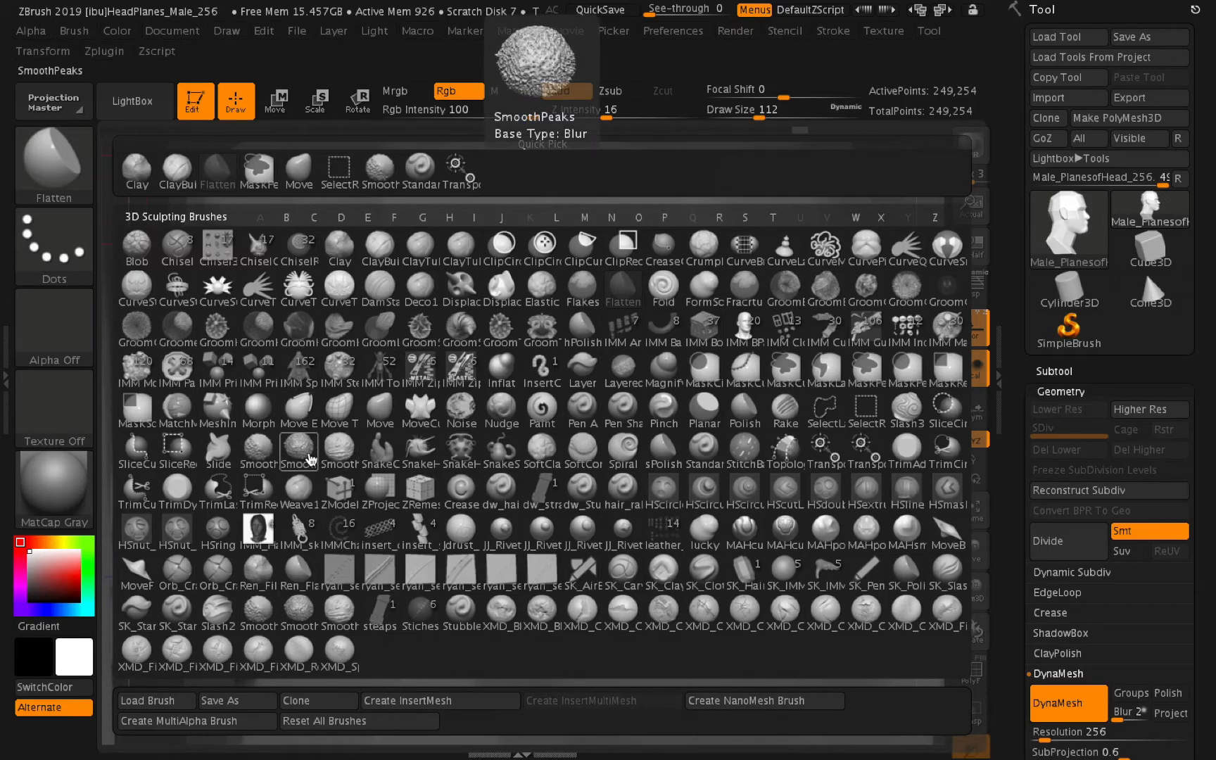
{"action": "left_click", "coordinate": [296, 431]}
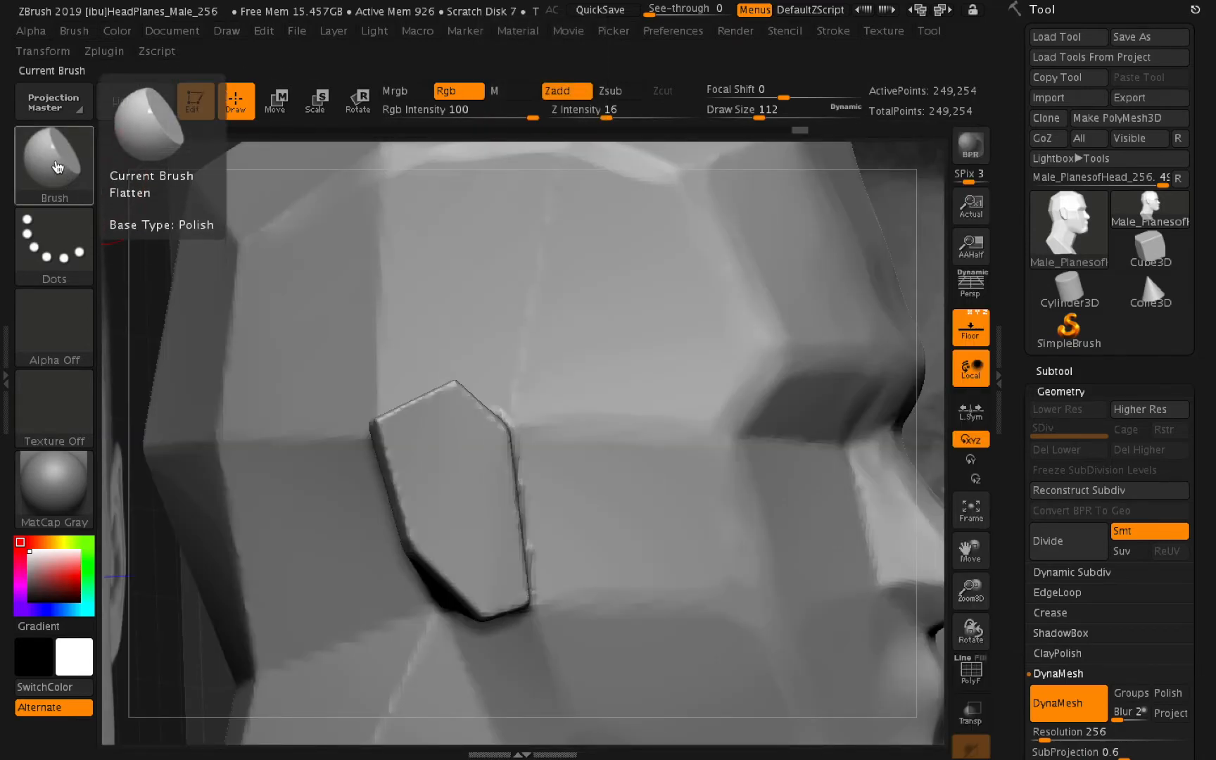
{"action": "key", "text": "shift"}
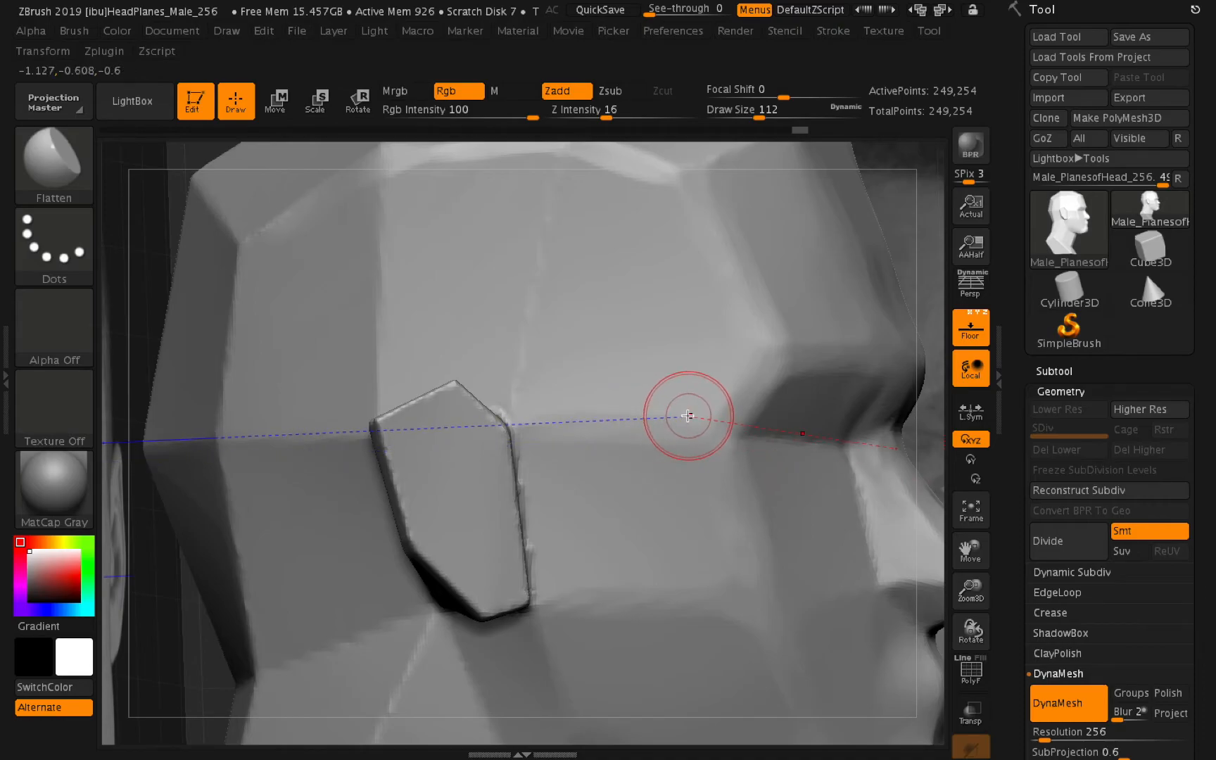
{"action": "key", "text": "shift"}
{"action": "mouse_move", "coordinate": [708, 390]}
{"action": "left_mouse_down", "text": "shift"}
{"action": "mouse_move", "coordinate": [755, 372]}
{"action": "mouse_move", "coordinate": [750, 334]}
{"action": "mouse_move", "coordinate": [786, 354]}
{"action": "left_mouse_up", "text": "shift"}
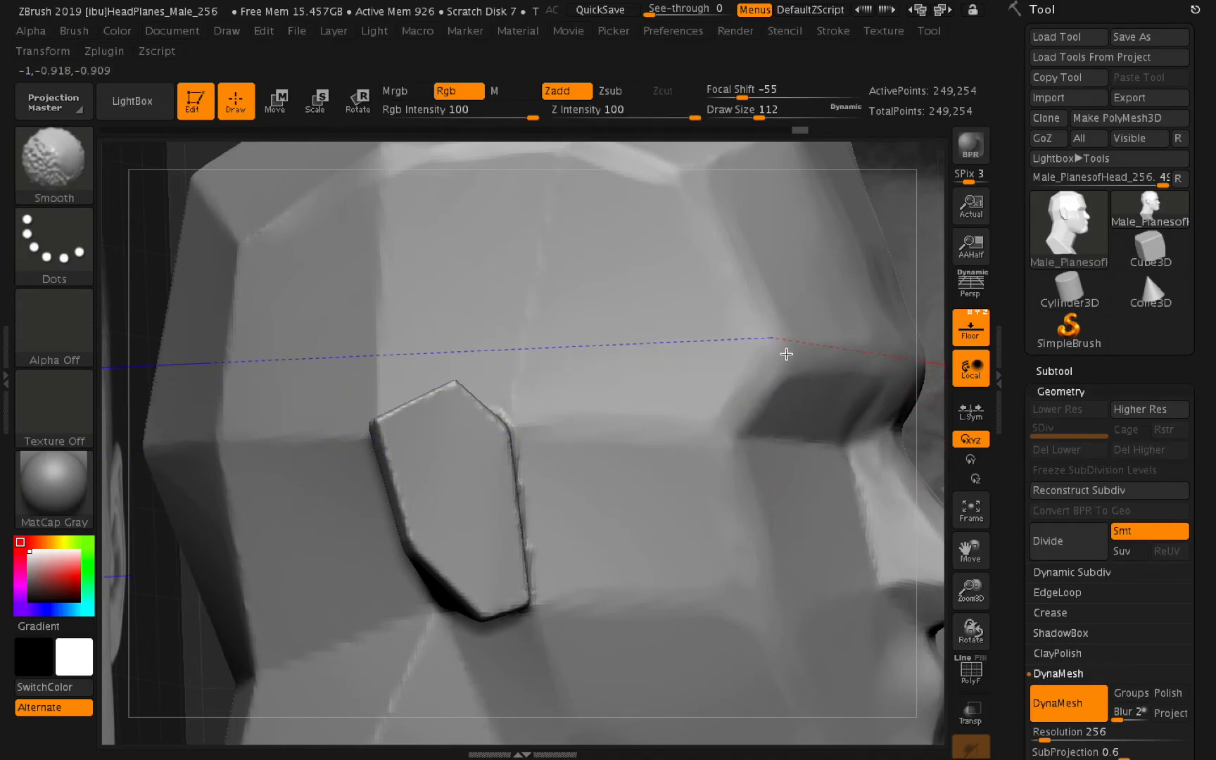
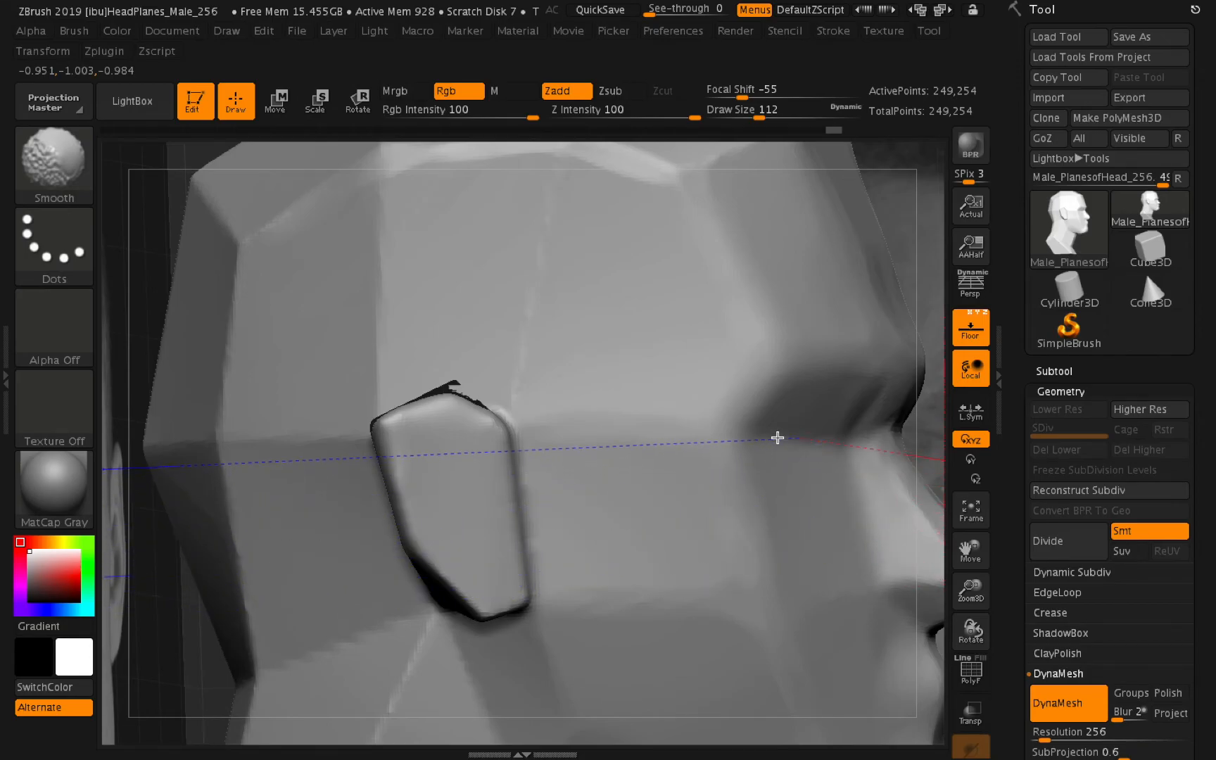
{"action": "mouse_move", "coordinate": [744, 593]}
{"action": "left_mouse_down", "text": "shift"}
{"action": "mouse_move", "coordinate": [554, 595]}
{"action": "mouse_move", "coordinate": [635, 589]}
{"action": "mouse_move", "coordinate": [726, 542]}
{"action": "left_mouse_up", "text": "shift"}
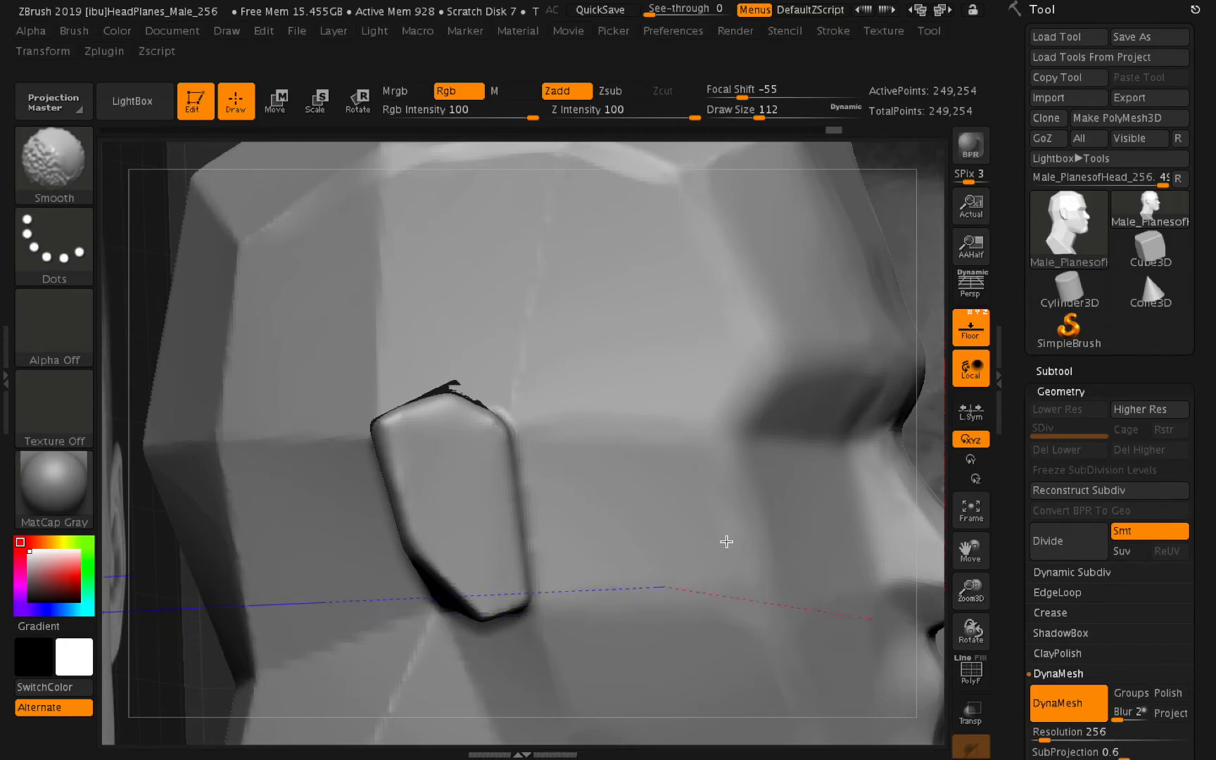
Return the whole head to a front view and set the floor's Fill Mode to 3 to overlay the reference photo.
{"action": "left_click", "coordinate": [971, 508]}
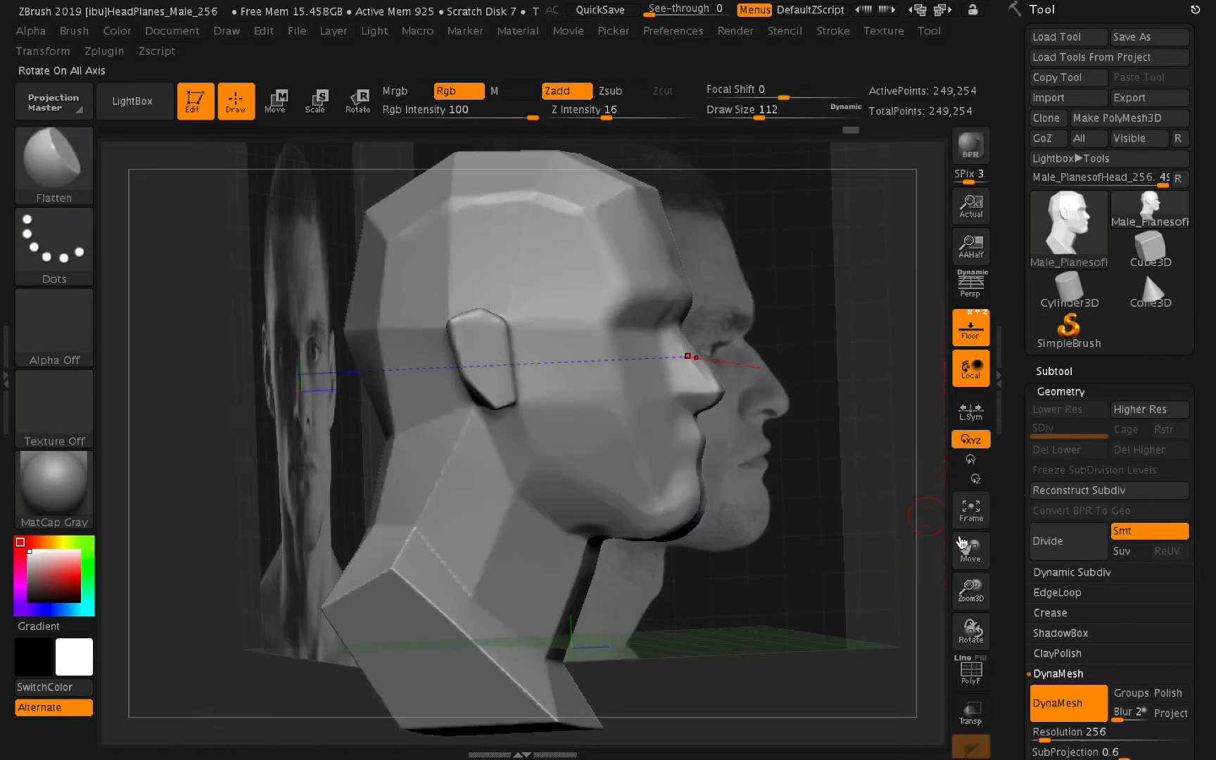
{"action": "mouse_move", "coordinate": [915, 641]}
{"action": "left_mouse_down"}
{"action": "mouse_move", "coordinate": [883, 639]}
{"action": "mouse_move", "coordinate": [920, 637]}
{"action": "left_mouse_up"}
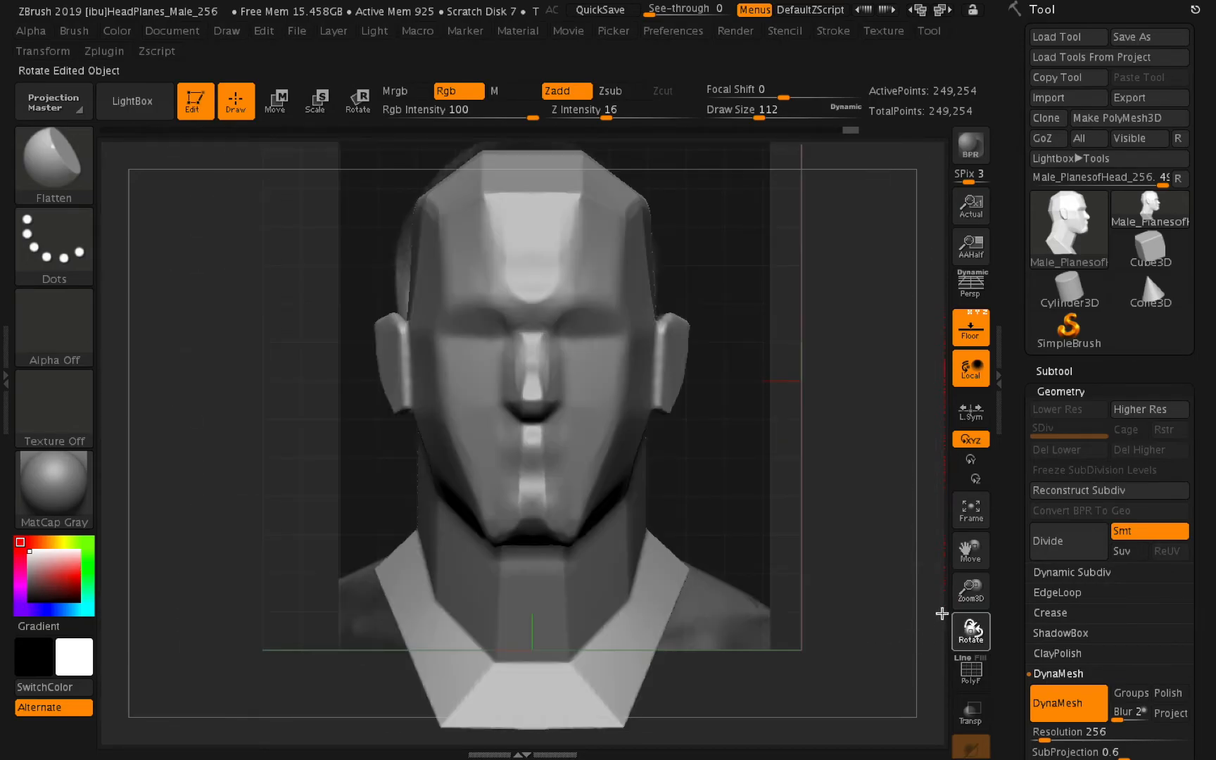
{"action": "left_click_drag", "start_coordinate": [945, 501], "coordinate": [950, 535]}
{"action": "mouse_move", "coordinate": [928, 638]}
{"action": "left_mouse_down"}
{"action": "mouse_move", "coordinate": [901, 630]}
{"action": "mouse_move", "coordinate": [929, 627]}
{"action": "left_mouse_up"}
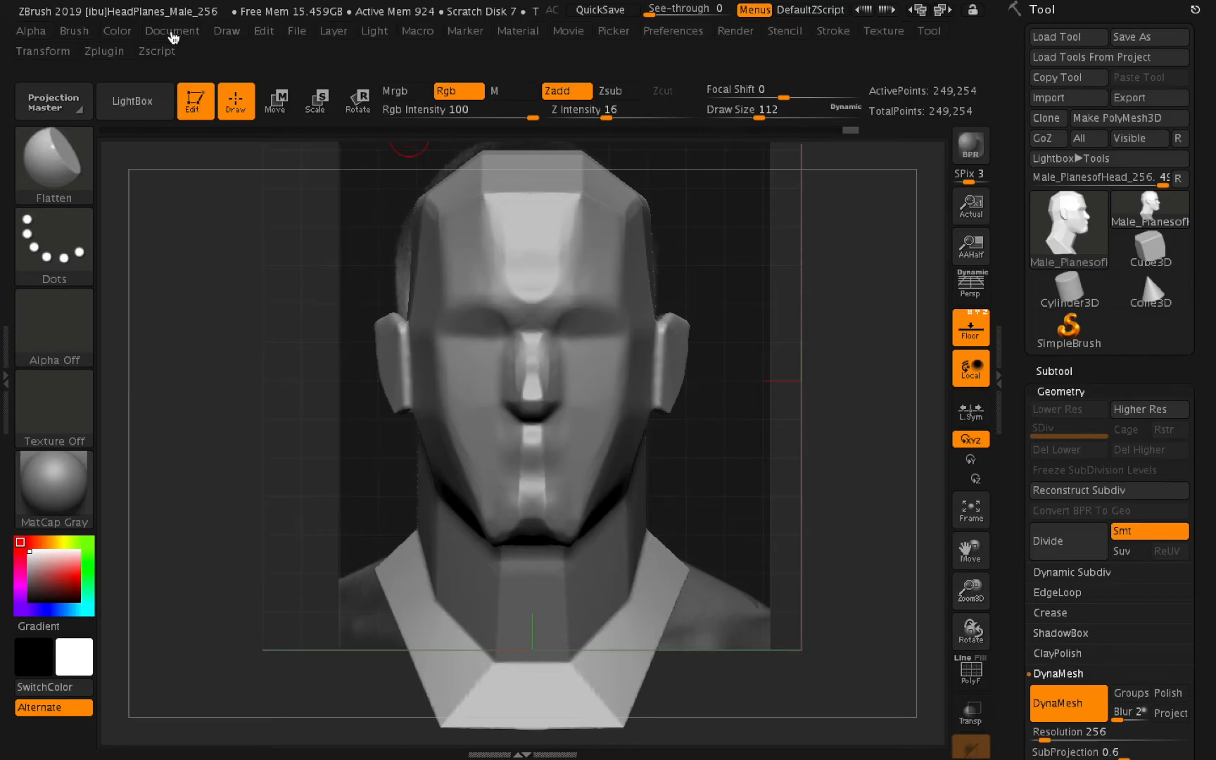
{"action": "left_click", "coordinate": [238, 36]}
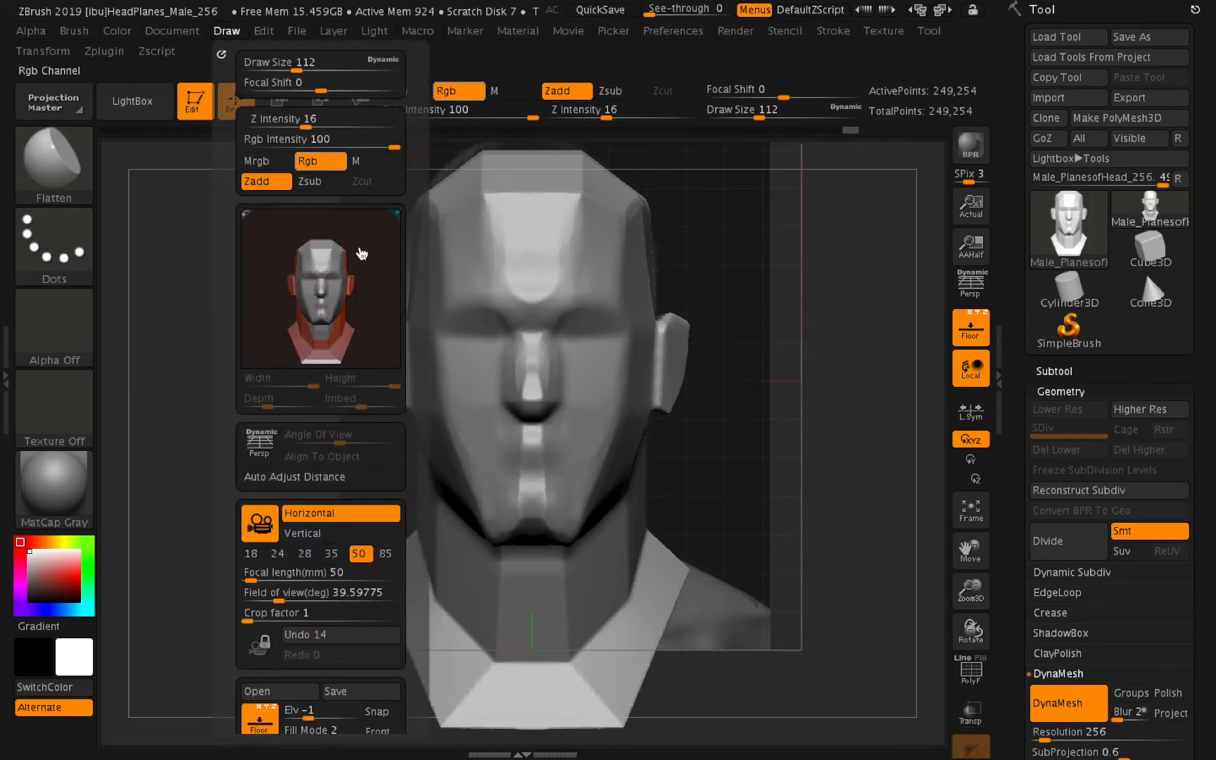
{"action": "scroll", "coordinate": [394, 281], "scroll_direction": "down", "scroll_amount": 10}
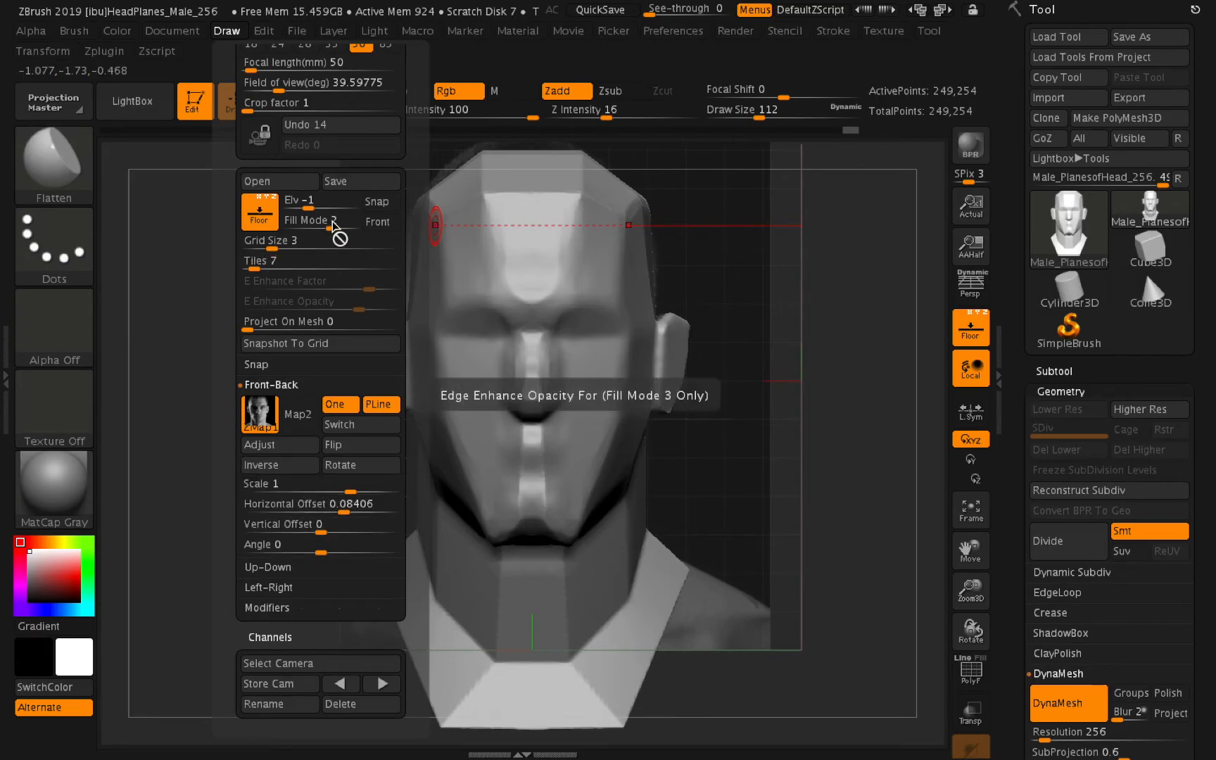
{"action": "left_click_drag", "start_coordinate": [356, 225], "coordinate": [456, 256]}
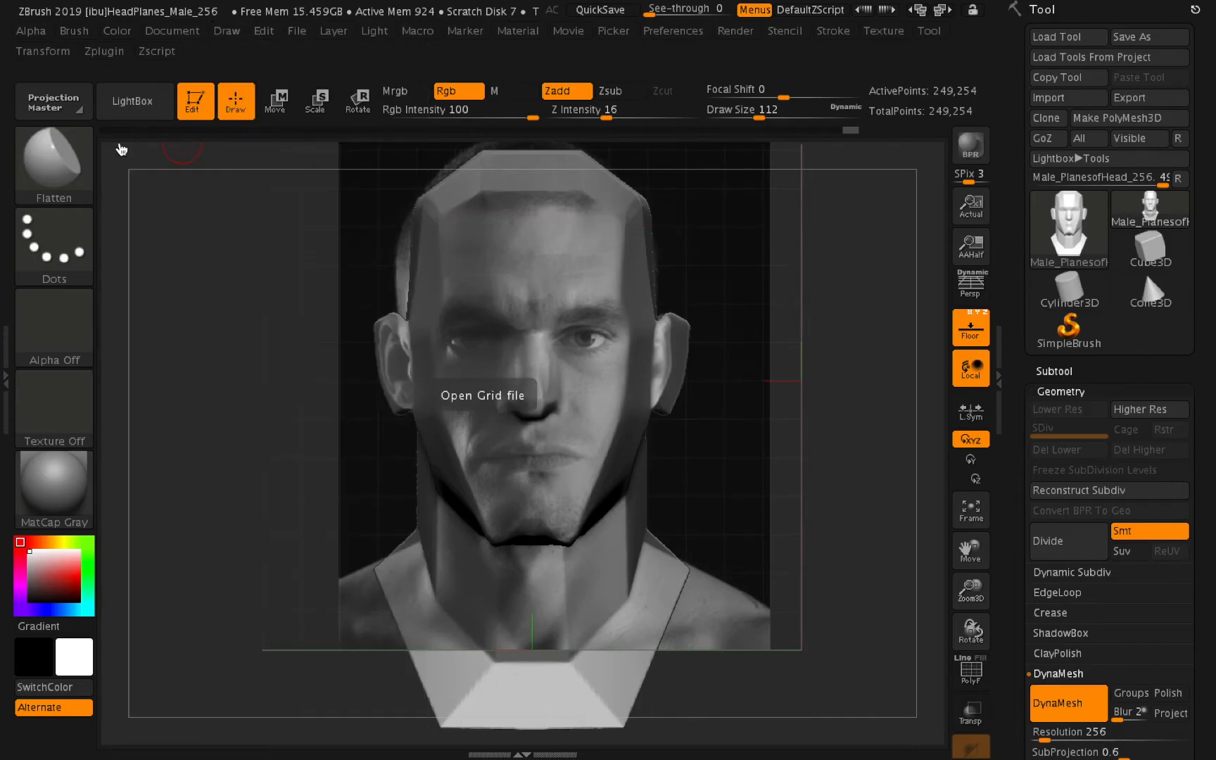
Carve a line between the lips with the Slash3 brush at Z Intensity 14, Focal Shift 0 and draw size 25.
{"action": "left_click", "coordinate": [70, 154]}
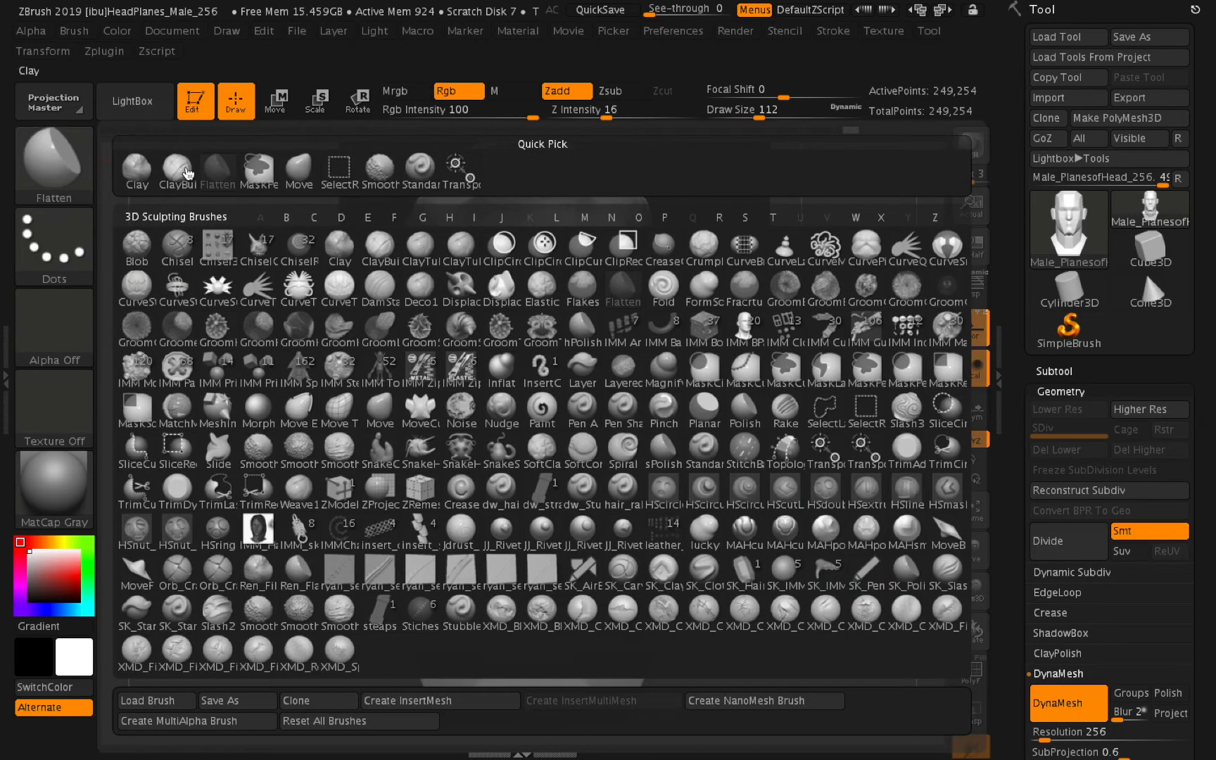
{"action": "left_click", "coordinate": [917, 416]}
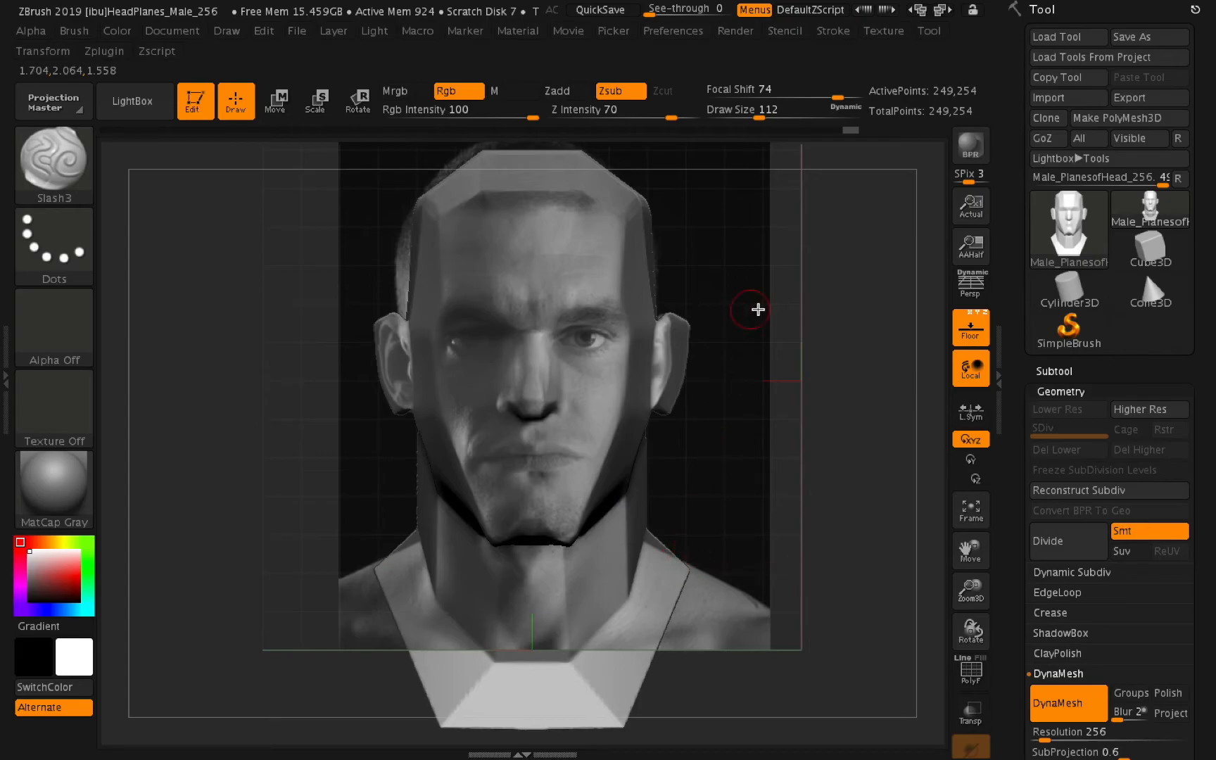
{"action": "left_click_drag", "start_coordinate": [1028, 608], "coordinate": [1111, 645]}
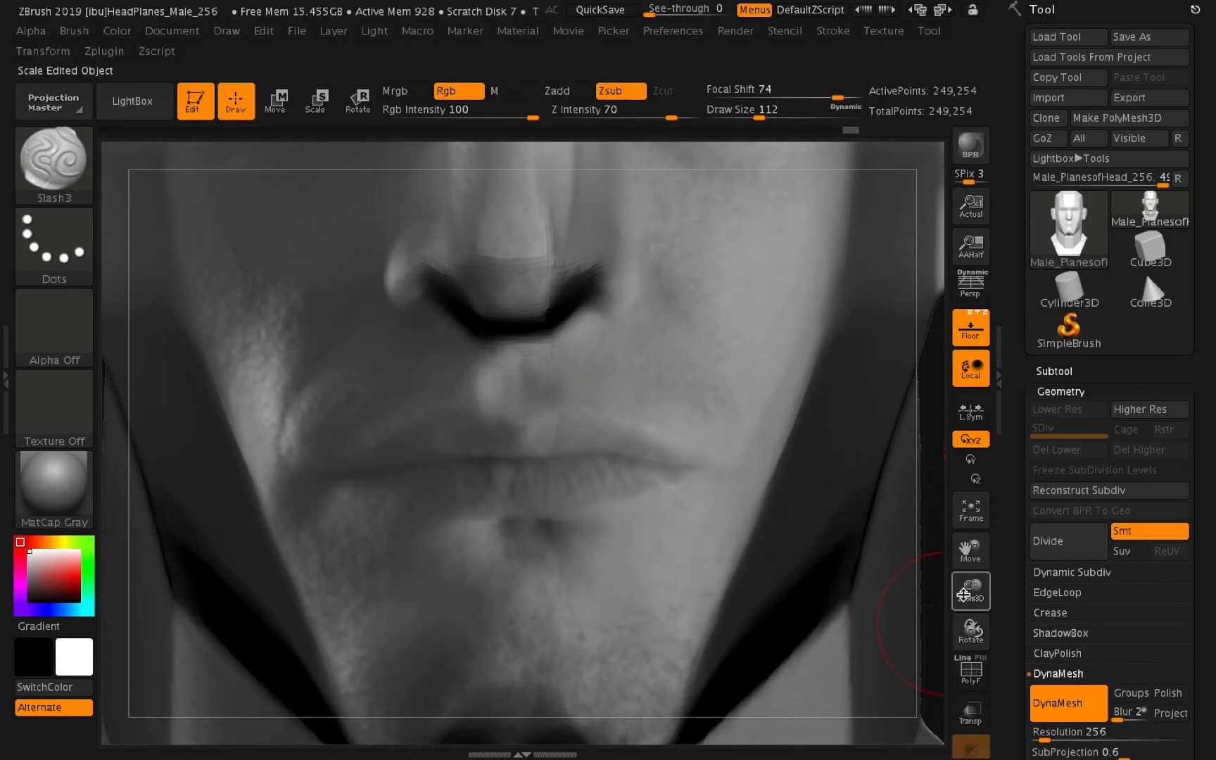
{"action": "left_click_drag", "start_coordinate": [988, 601], "coordinate": [987, 595]}
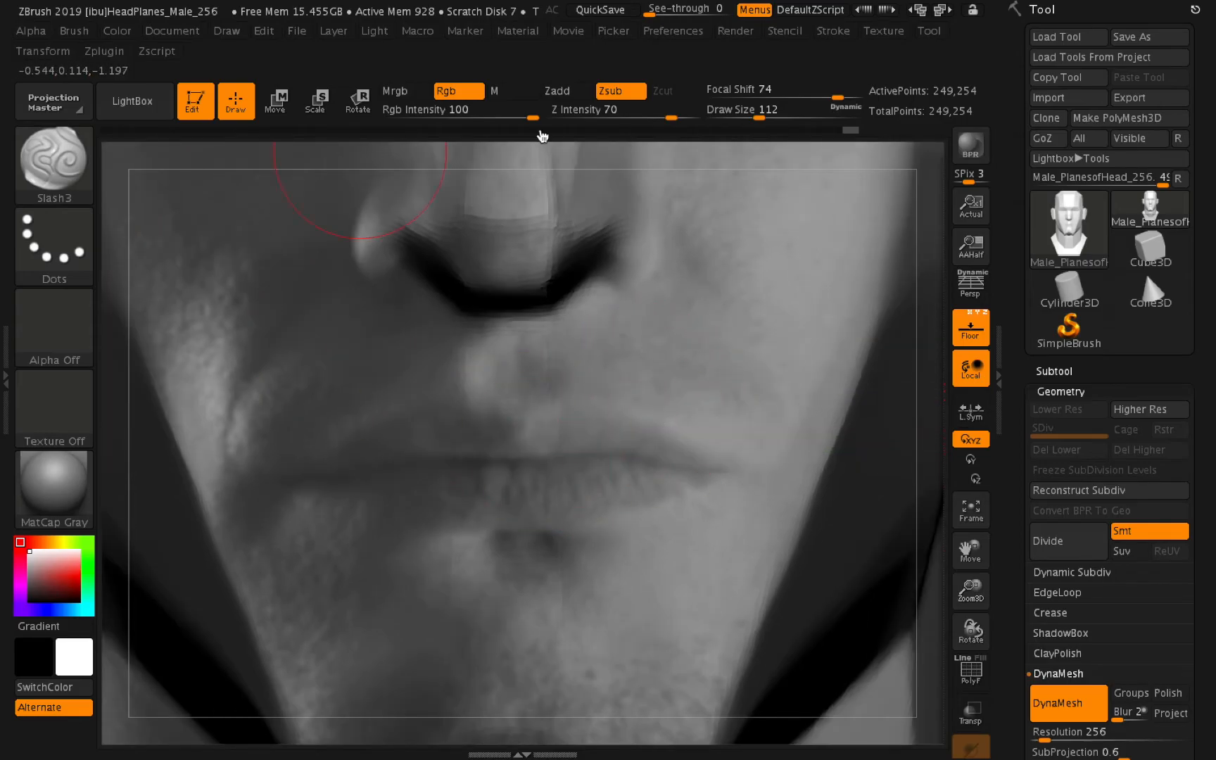
{"action": "left_click_drag", "start_coordinate": [763, 110], "coordinate": [743, 110]}
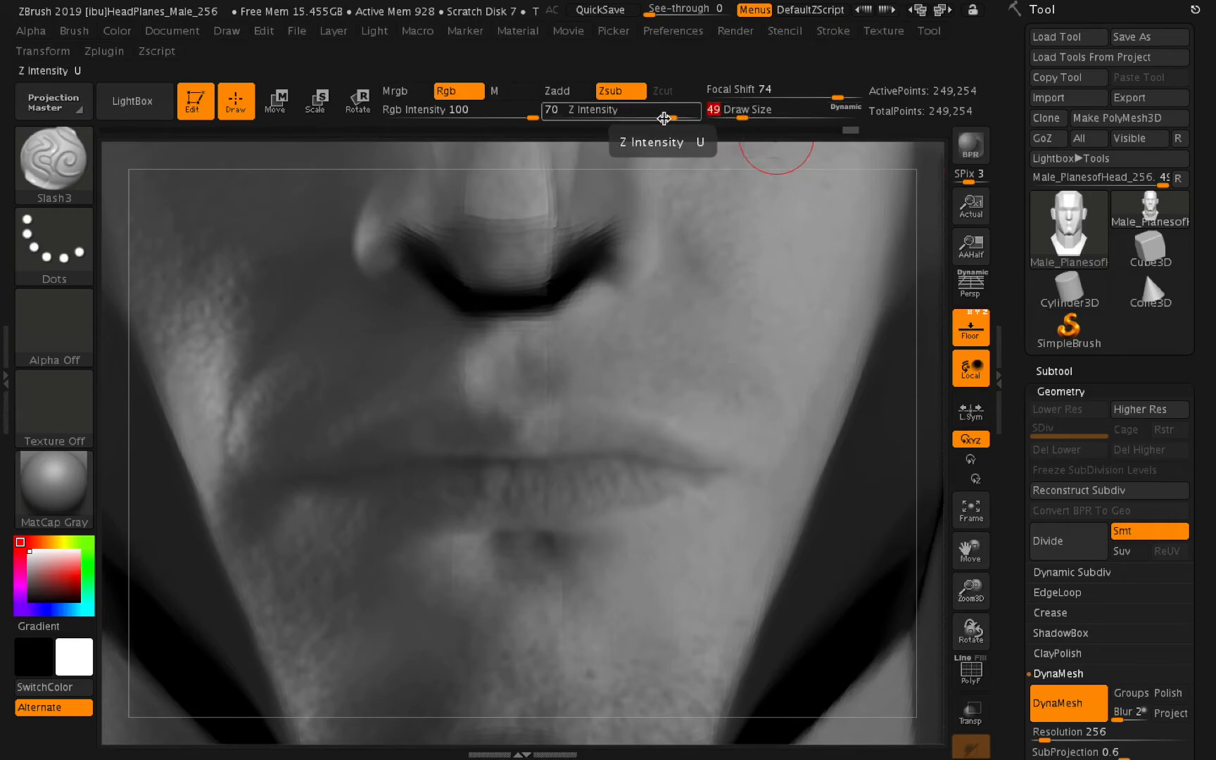
{"action": "left_click_drag", "start_coordinate": [665, 117], "coordinate": [603, 116]}
{"action": "left_click_drag", "start_coordinate": [838, 97], "coordinate": [786, 95]}
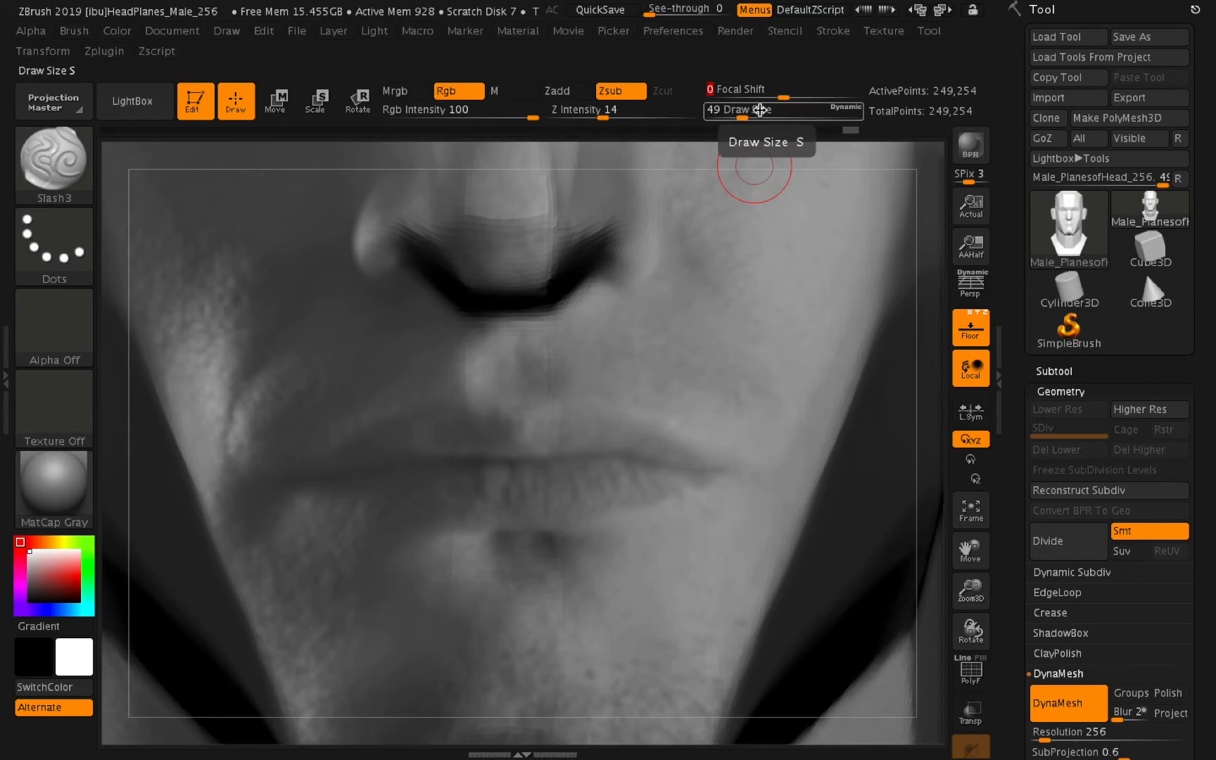
{"action": "left_click_drag", "start_coordinate": [760, 109], "coordinate": [729, 115]}
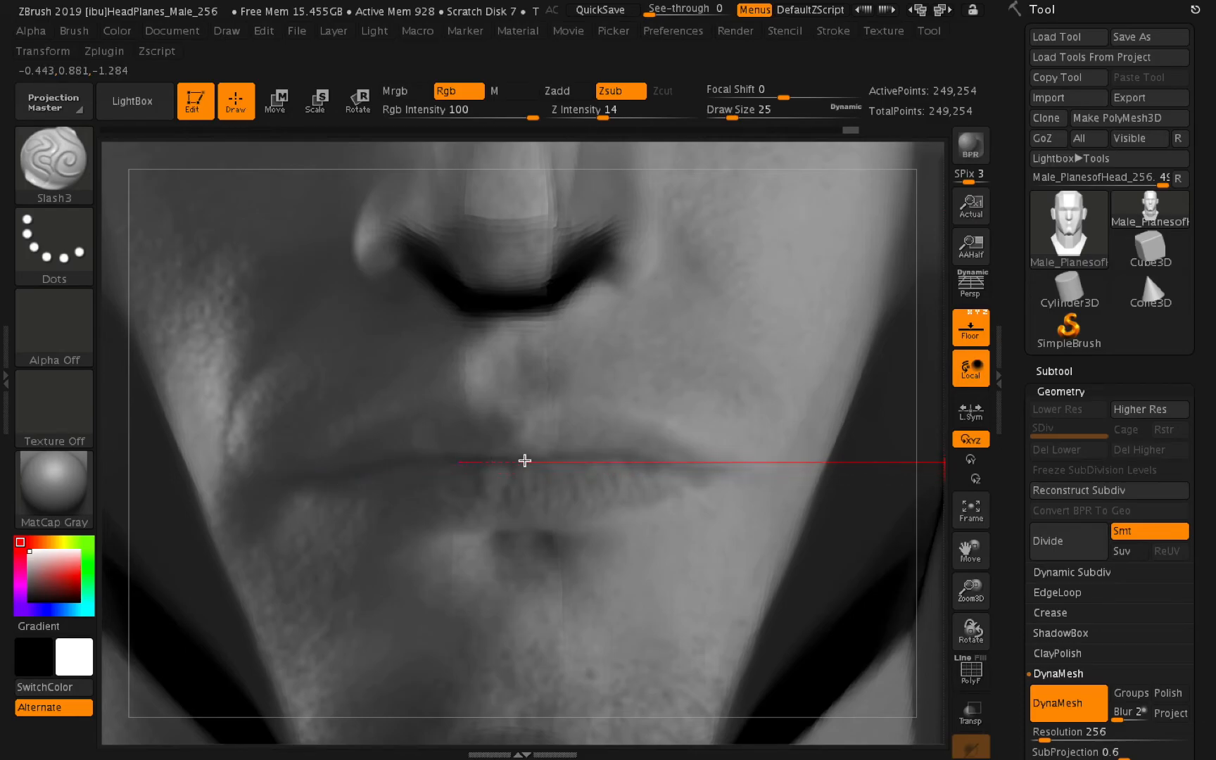
{"action": "mouse_move", "coordinate": [576, 455]}
{"action": "left_mouse_down"}
{"action": "mouse_move", "coordinate": [373, 470]}
{"action": "mouse_move", "coordinate": [661, 458]}
{"action": "left_mouse_up"}
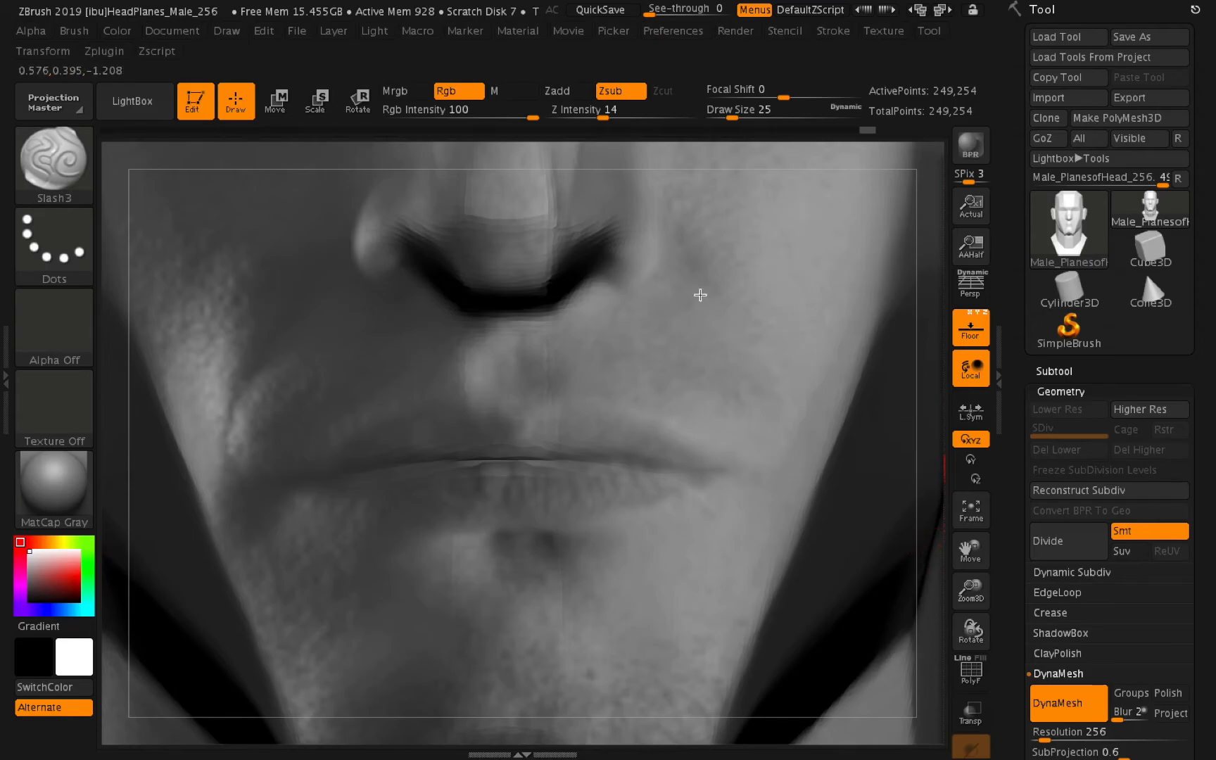
Set the floor's E Enhance Factor to 0.48327 and E Enhance Opacity to about 0.77 to reduce the photo overlay.
{"action": "left_click", "coordinate": [225, 32]}
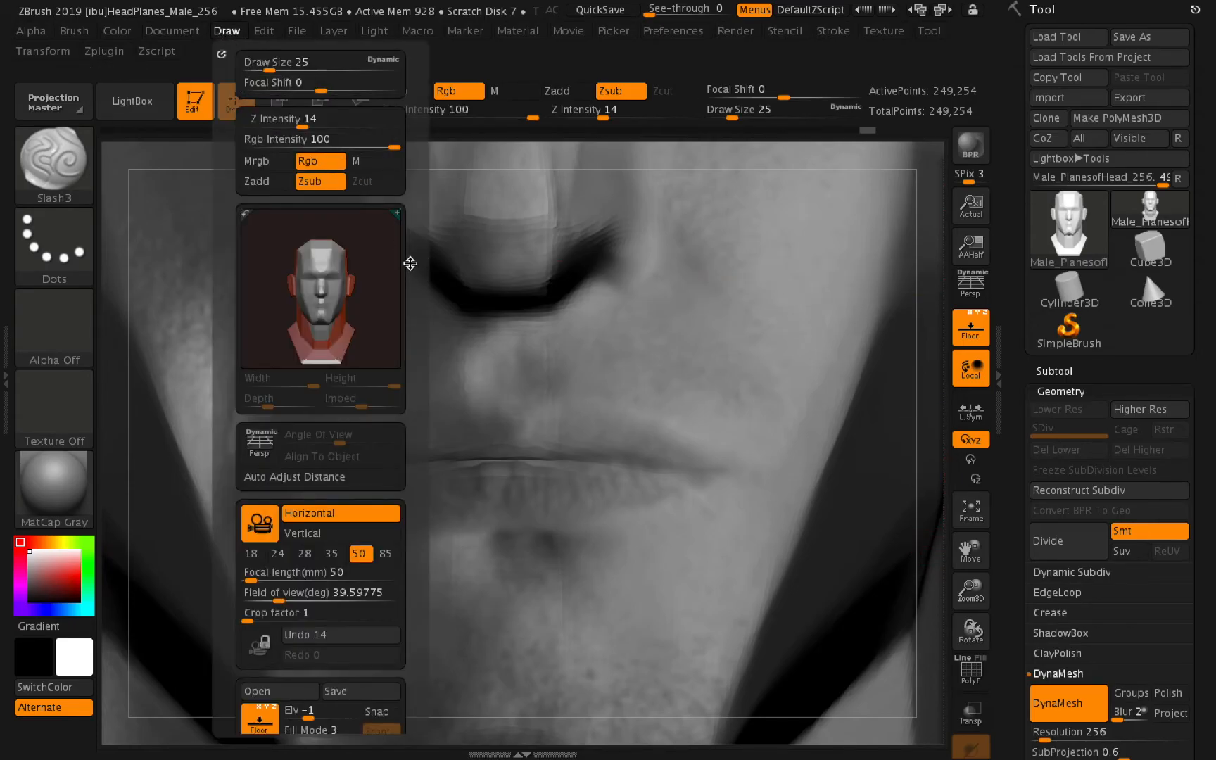
{"action": "scroll", "coordinate": [411, 264], "scroll_direction": "down", "scroll_amount": 6}
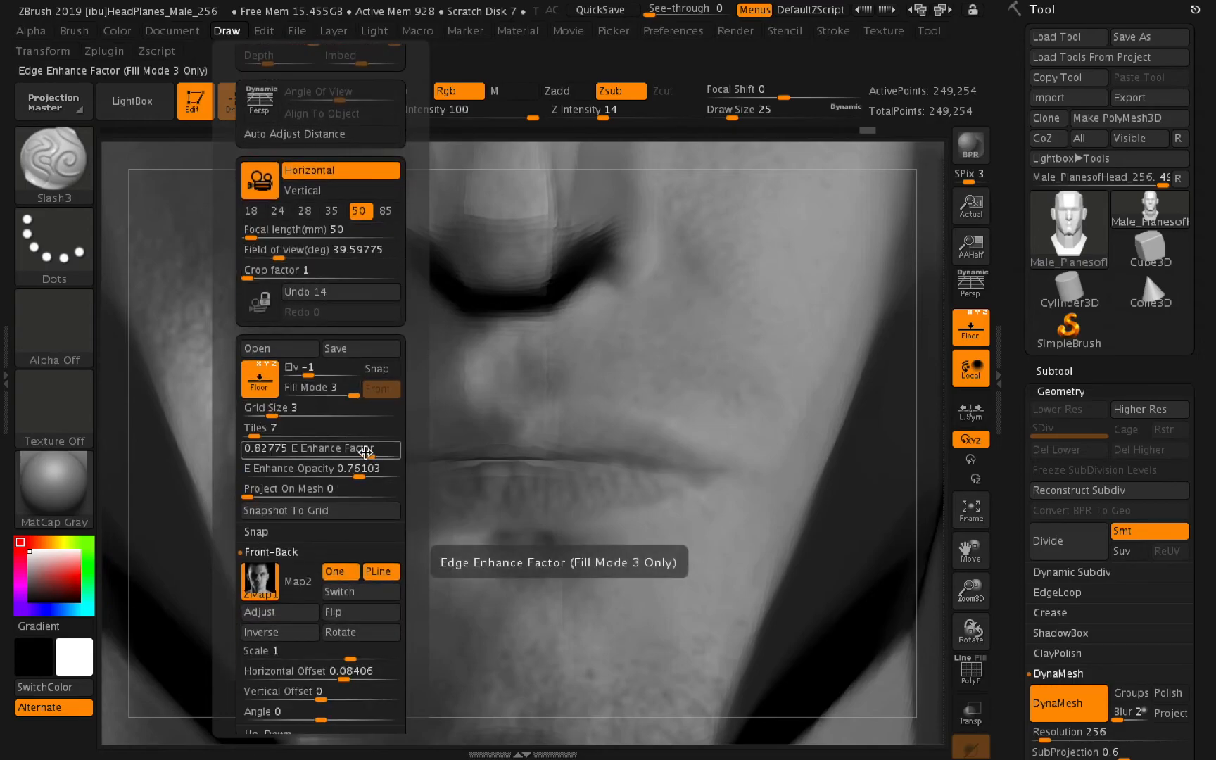
{"action": "mouse_move", "coordinate": [299, 453]}
{"action": "left_mouse_down"}
{"action": "mouse_move", "coordinate": [282, 451]}
{"action": "mouse_move", "coordinate": [318, 451]}
{"action": "mouse_move", "coordinate": [331, 473]}
{"action": "mouse_move", "coordinate": [289, 471]}
{"action": "left_mouse_up"}
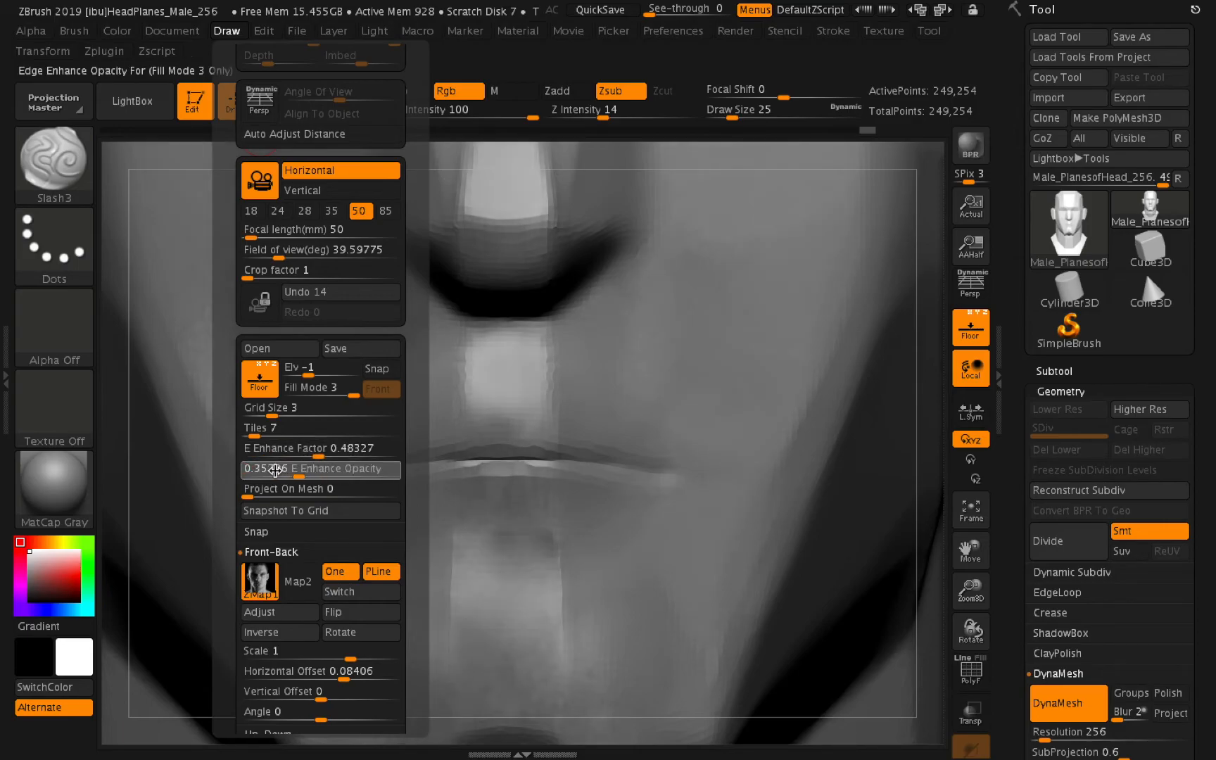
{"action": "left_click_drag", "start_coordinate": [367, 477], "coordinate": [303, 472]}
{"action": "left_click", "coordinate": [362, 472]}
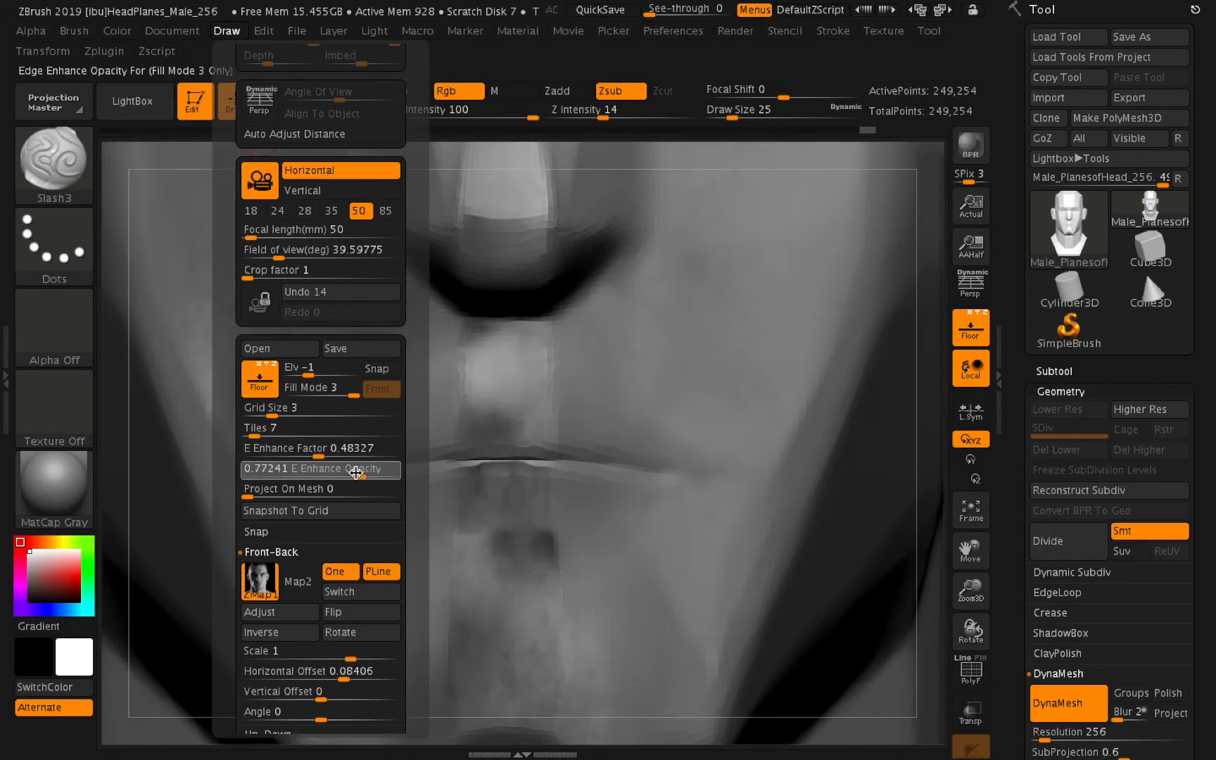
{"action": "left_click_drag", "start_coordinate": [353, 473], "coordinate": [351, 473]}
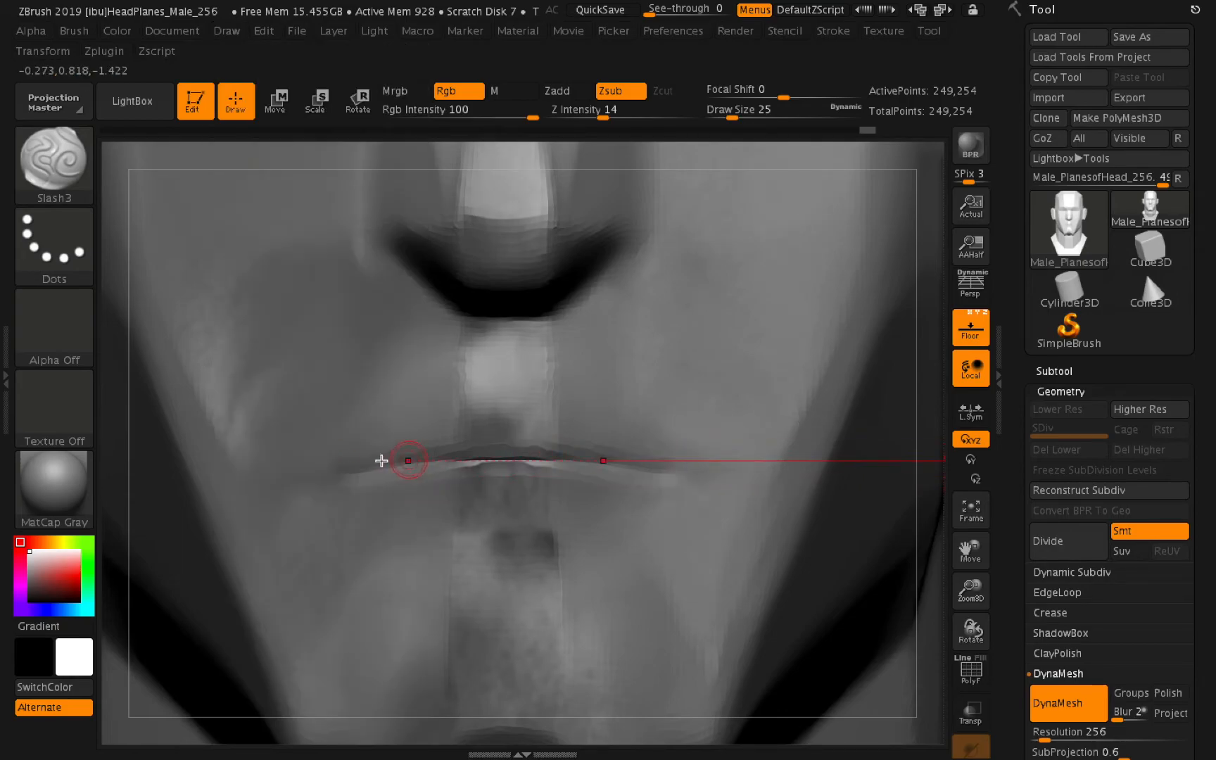
Deepen the carved line between the lips and check the mesh density with the polyframe display.
{"action": "mouse_move", "coordinate": [377, 460]}
{"action": "left_mouse_down"}
{"action": "mouse_move", "coordinate": [641, 470]}
{"action": "mouse_move", "coordinate": [367, 467]}
{"action": "mouse_move", "coordinate": [637, 465]}
{"action": "left_mouse_up"}
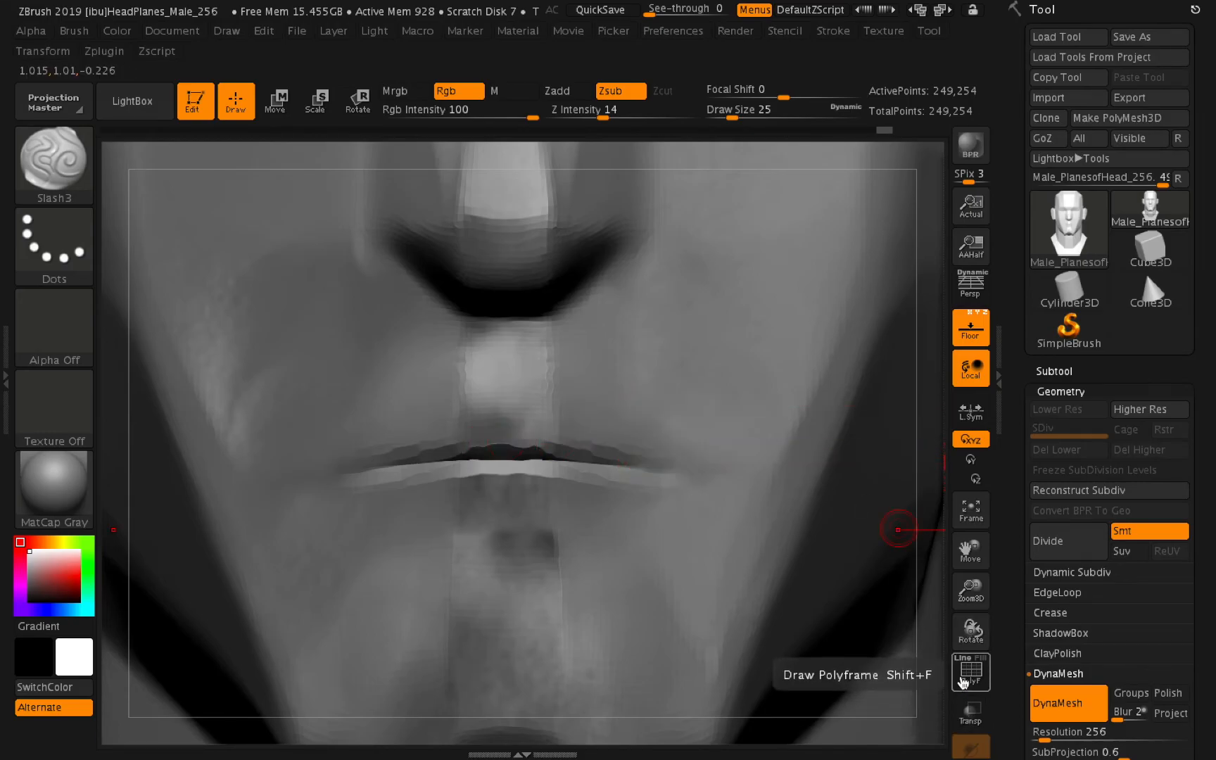
{"action": "left_click", "coordinate": [993, 683]}
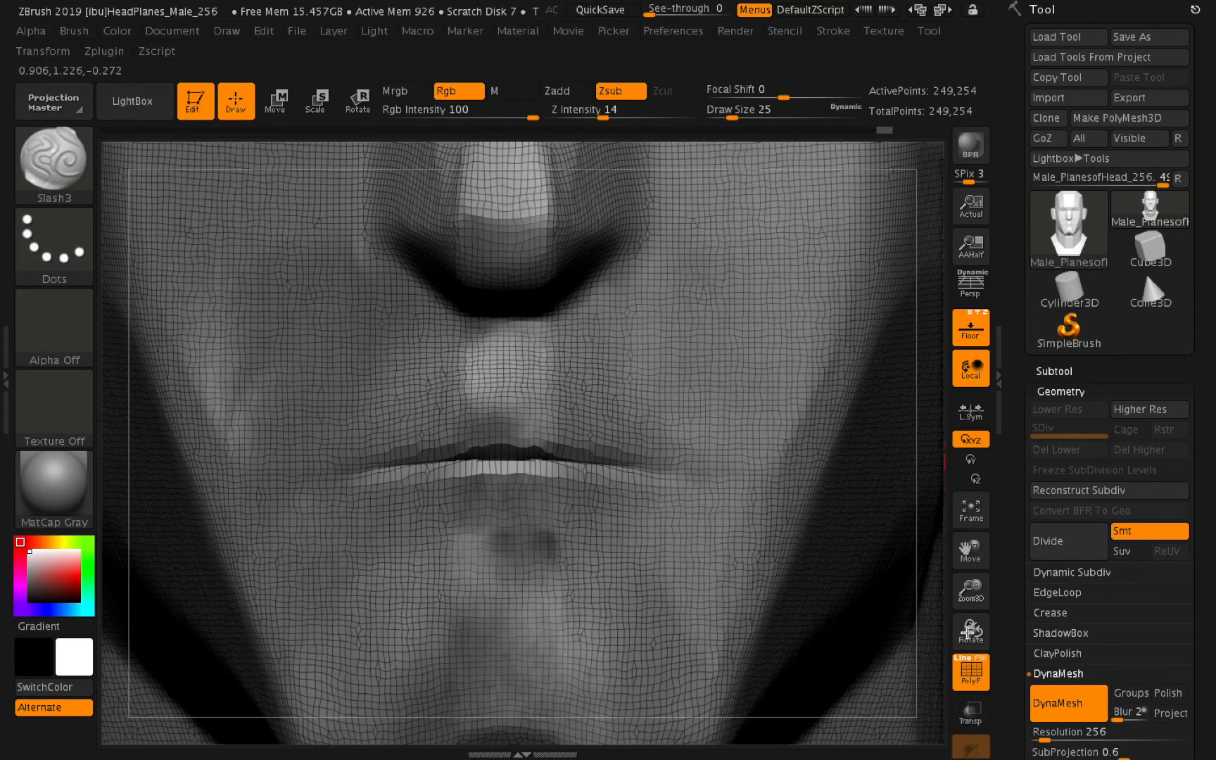
{"action": "left_click", "coordinate": [972, 670]}
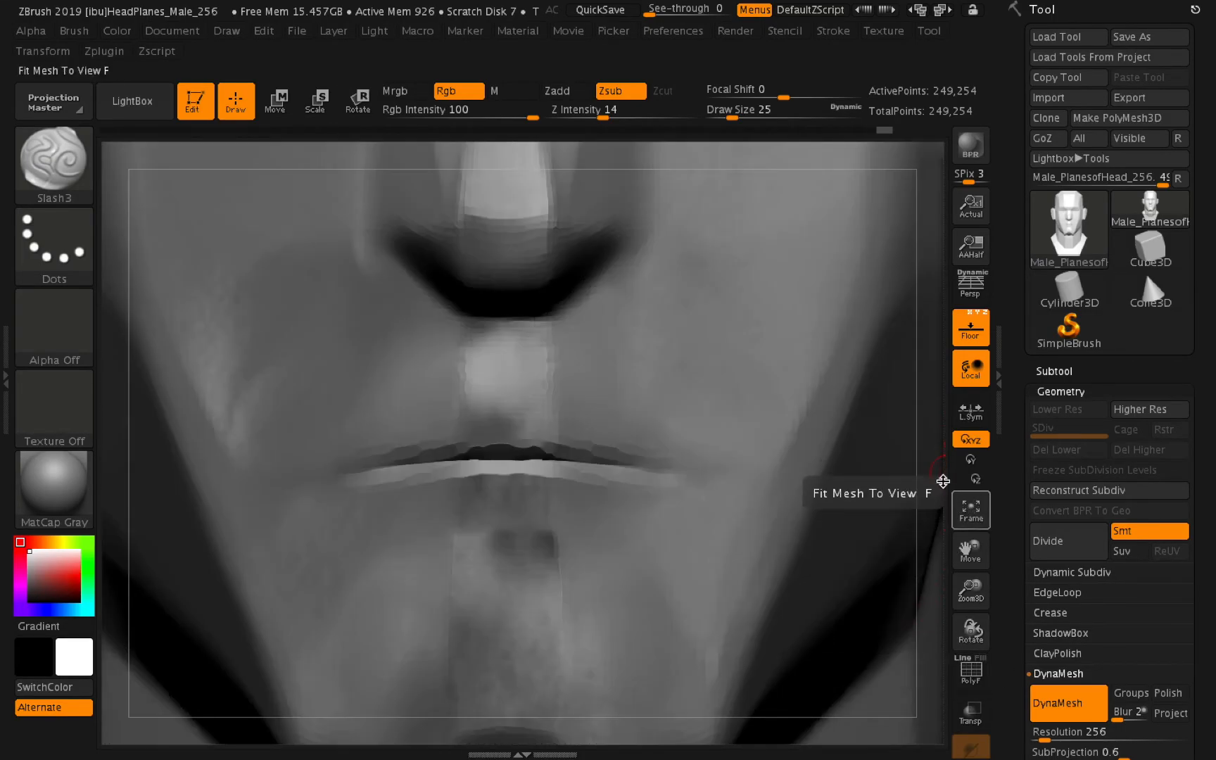
Fit the whole head in the view and remesh it with DynaMesh.
{"action": "left_click", "coordinate": [973, 510]}
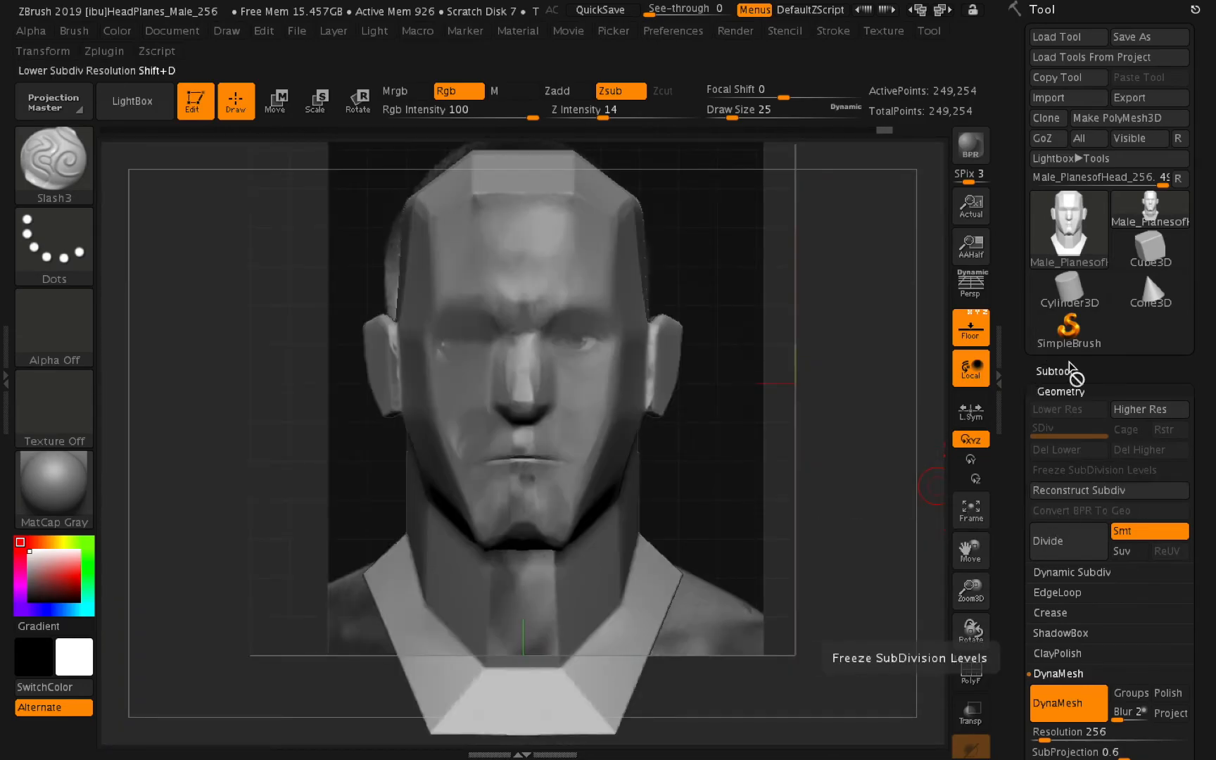
{"action": "key", "text": "ctrl"}
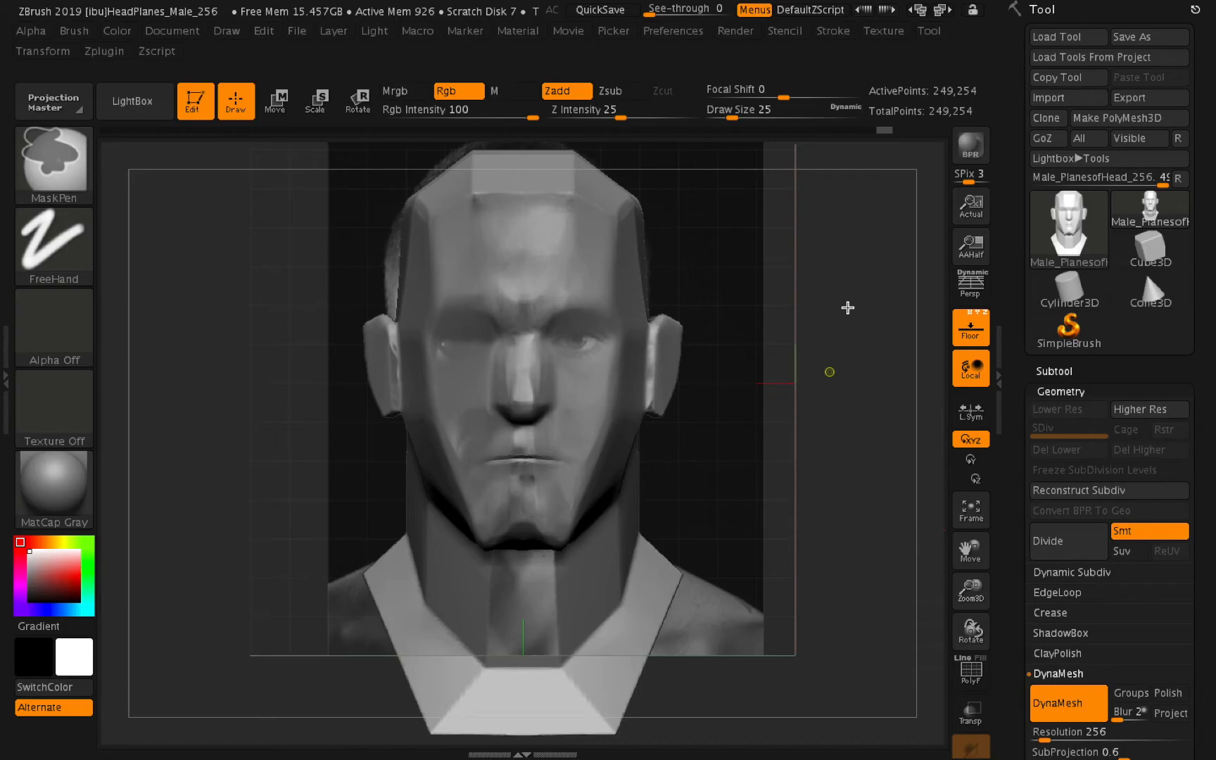
{"action": "left_click_drag", "start_coordinate": [842, 304], "coordinate": [908, 332], "text": "ctrl"}
{"action": "left_click_drag", "start_coordinate": [975, 630], "coordinate": [1018, 628]}
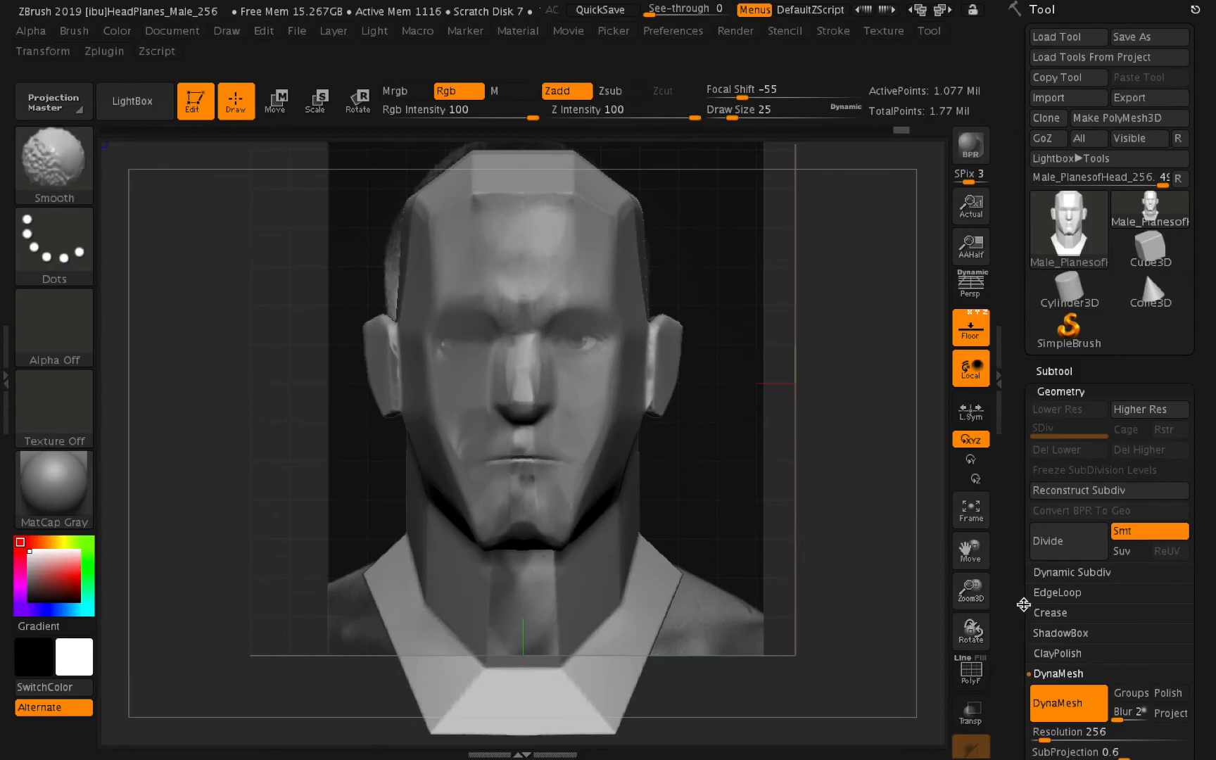
Select the ClayBuildup brush for sculpting the head.
{"action": "left_click", "coordinate": [69, 156]}
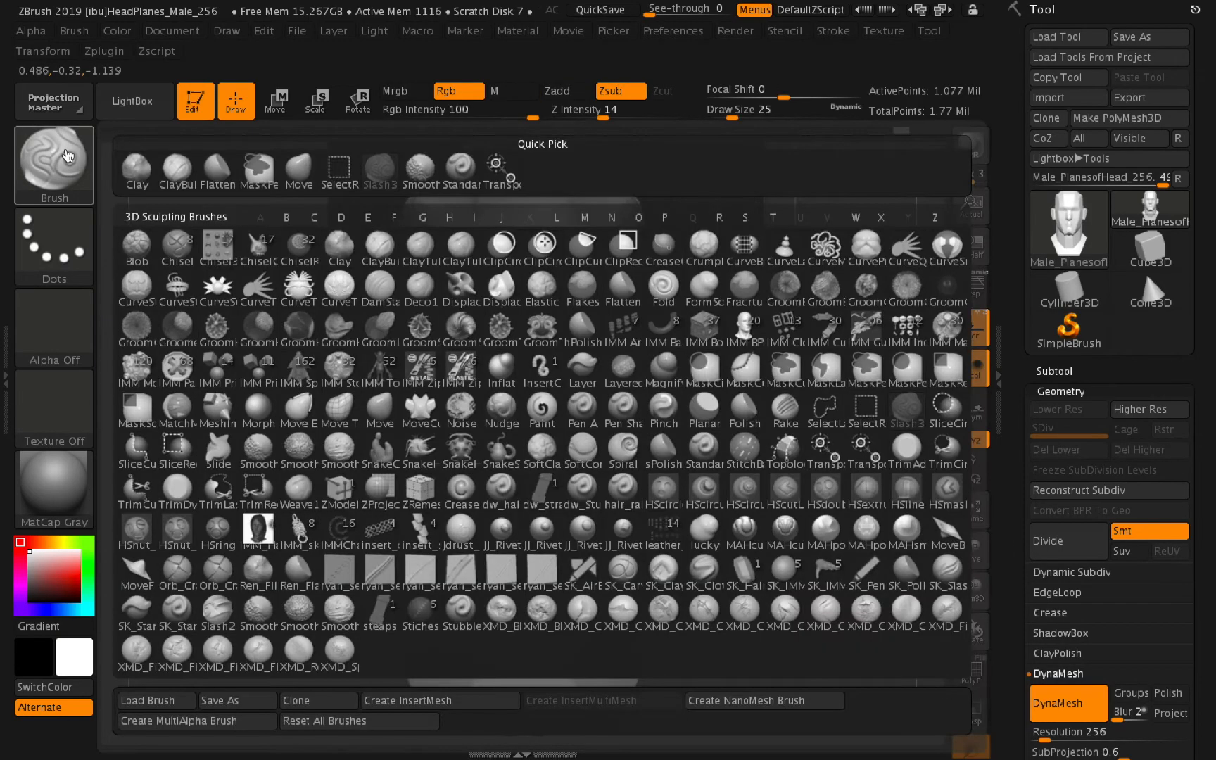
{"action": "left_click", "coordinate": [176, 171]}
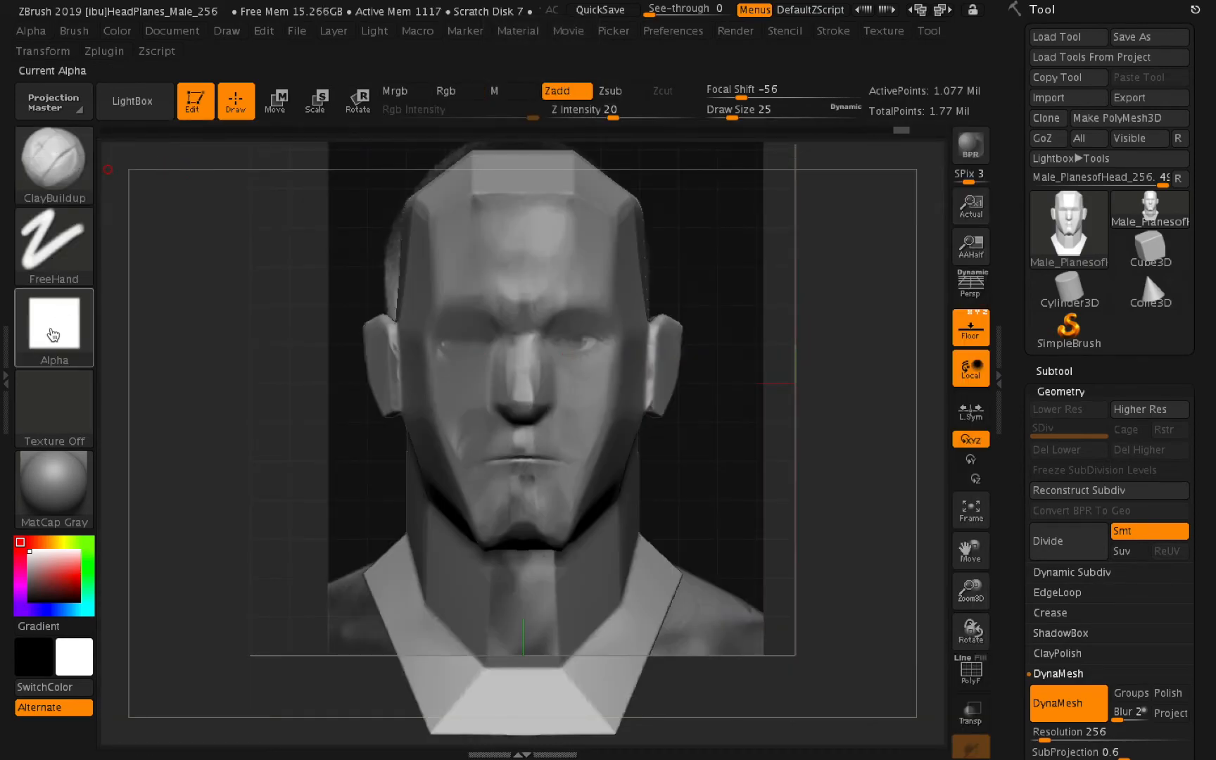
Turn off the reference photo overlay on the model with the lower face filling the view.
{"action": "mouse_move", "coordinate": [65, 330]}
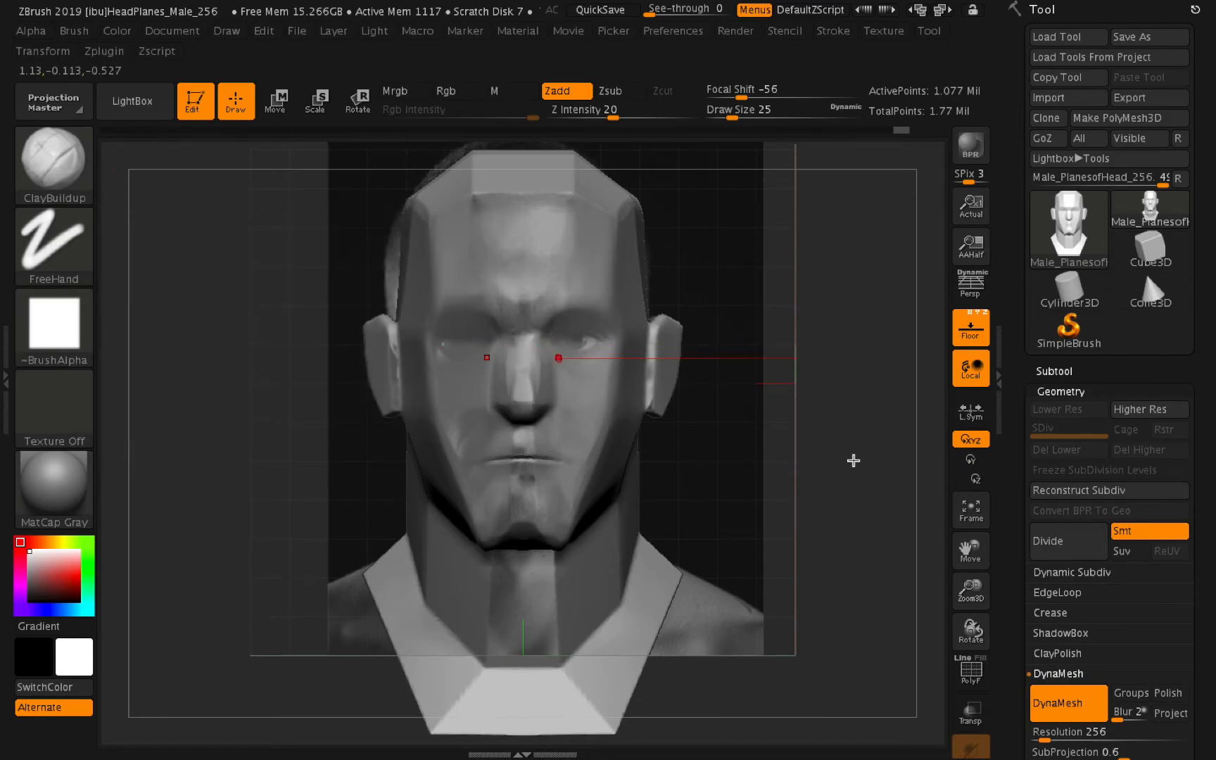
{"action": "left_click_drag", "start_coordinate": [1089, 641], "coordinate": [1089, 642]}
{"action": "left_click_drag", "start_coordinate": [223, 37], "coordinate": [226, 36]}
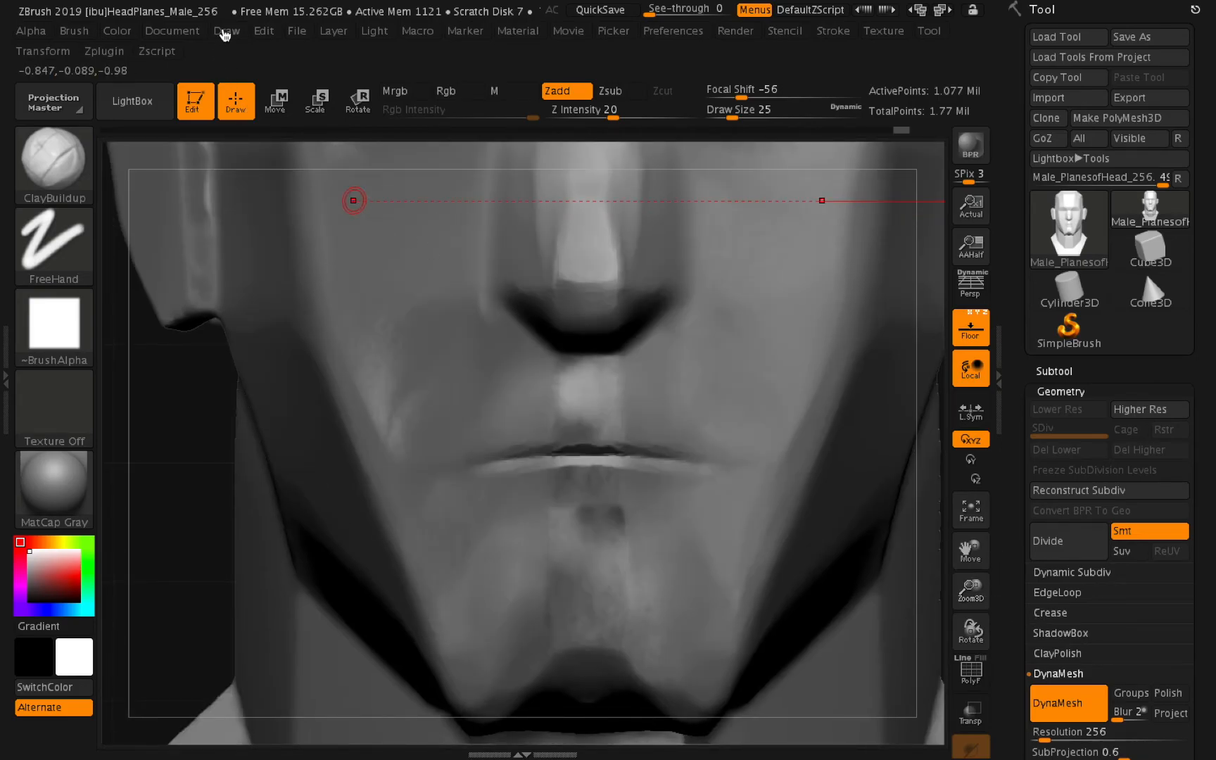
{"action": "left_click", "coordinate": [224, 34]}
{"action": "left_click_drag", "start_coordinate": [416, 355], "coordinate": [404, 214]}
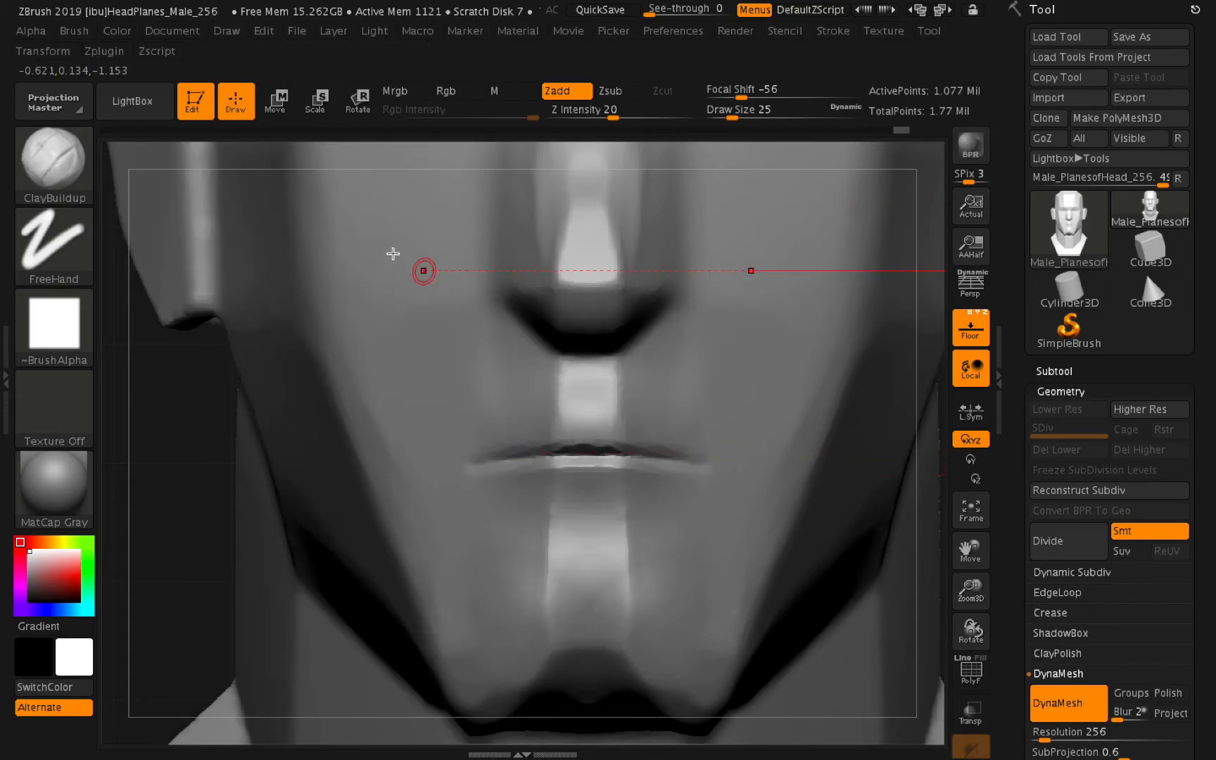
Set ClayBuildup to Focal Shift 0 and Draw Size 83 and test strokes across both cheeks.
{"action": "mouse_move", "coordinate": [359, 233]}
{"action": "left_mouse_down"}
{"action": "mouse_move", "coordinate": [417, 275]}
{"action": "mouse_move", "coordinate": [356, 262]}
{"action": "mouse_move", "coordinate": [384, 280]}
{"action": "left_mouse_up"}
{"action": "mouse_move", "coordinate": [778, 106]}
{"action": "left_mouse_down"}
{"action": "mouse_move", "coordinate": [795, 104]}
{"action": "mouse_move", "coordinate": [749, 92]}
{"action": "mouse_move", "coordinate": [784, 90]}
{"action": "left_mouse_up"}
{"action": "mouse_move", "coordinate": [352, 304]}
{"action": "left_mouse_down"}
{"action": "mouse_move", "coordinate": [421, 347]}
{"action": "mouse_move", "coordinate": [391, 399]}
{"action": "left_mouse_up"}
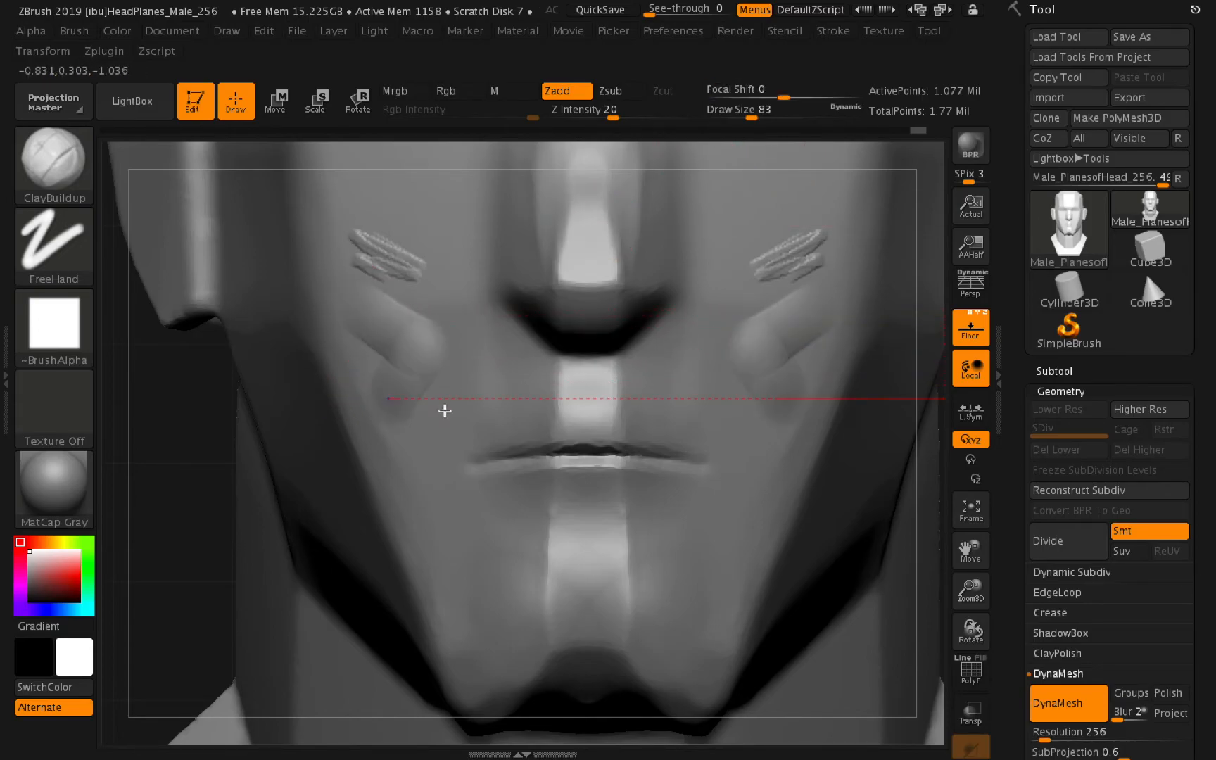
{"action": "mouse_move", "coordinate": [424, 320]}
{"action": "left_mouse_down"}
{"action": "mouse_move", "coordinate": [528, 384]}
{"action": "mouse_move", "coordinate": [483, 338]}
{"action": "mouse_move", "coordinate": [461, 369]}
{"action": "left_mouse_up"}
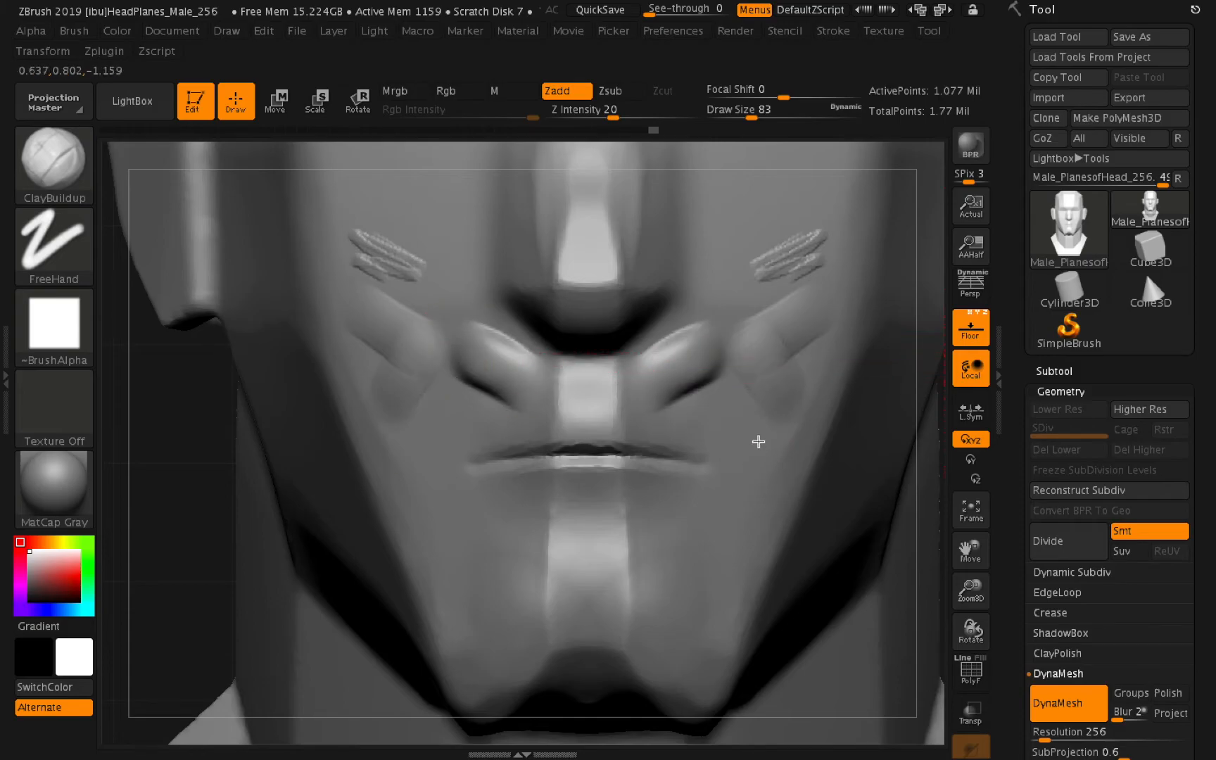
Undo the test strokes on the cheeks and the last DynaMesh remesh.
{"action": "key", "text": "ctrl"}
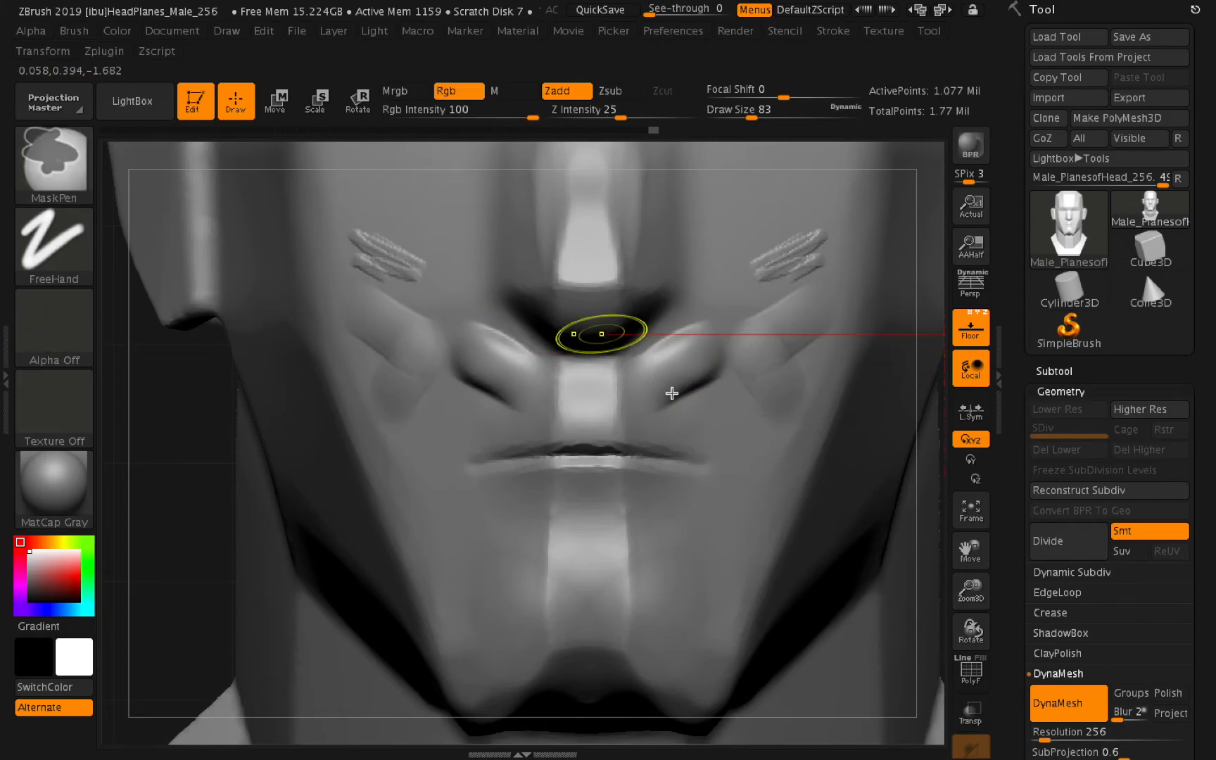
{"action": "key", "text": "ctrl+z"}
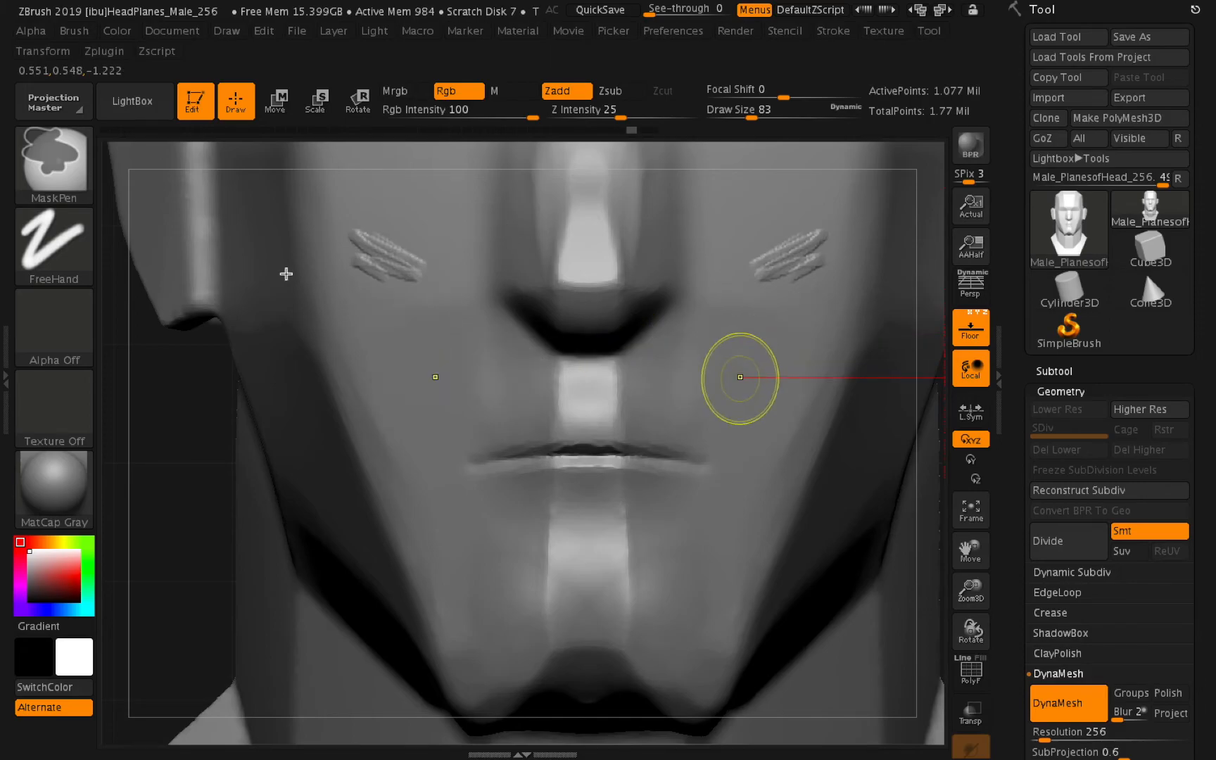
{"action": "key", "text": "ctrl+z"}
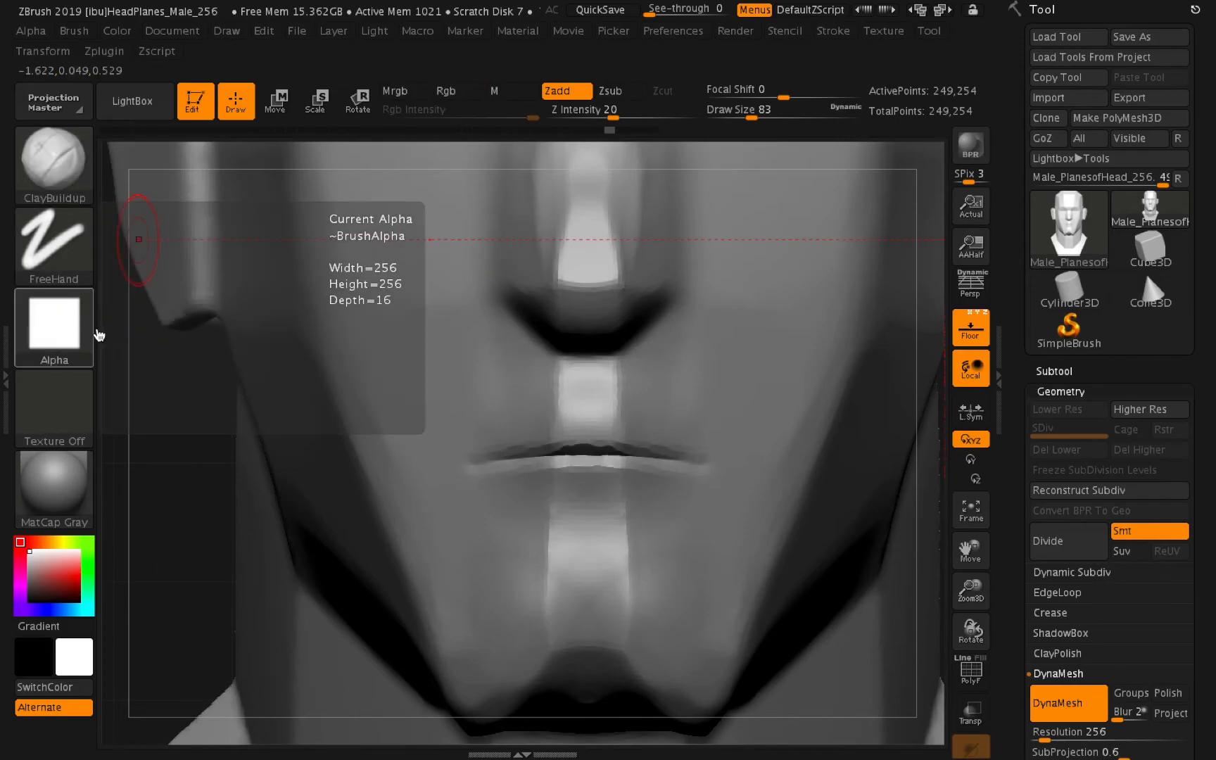
Turn off the alpha on the ClayBuildup brush.
{"action": "left_click", "coordinate": [91, 336]}
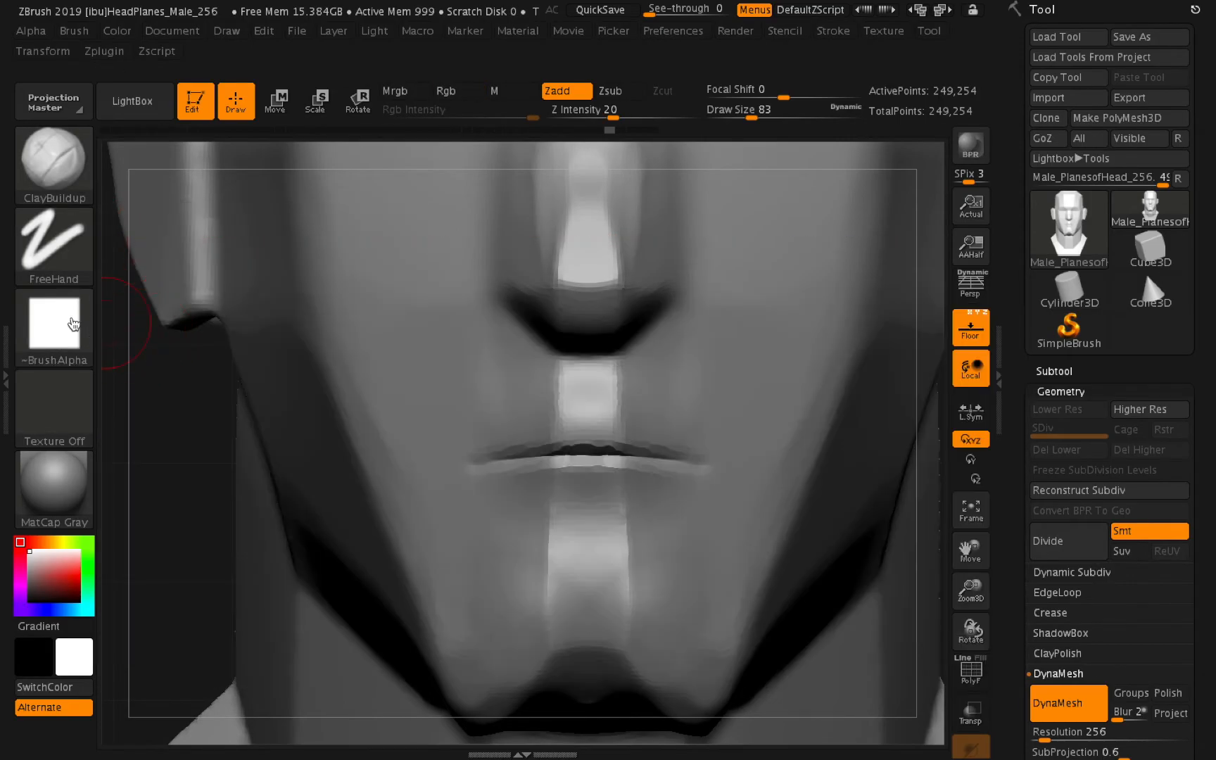
{"action": "left_click", "coordinate": [90, 328]}
{"action": "left_click", "coordinate": [158, 342]}
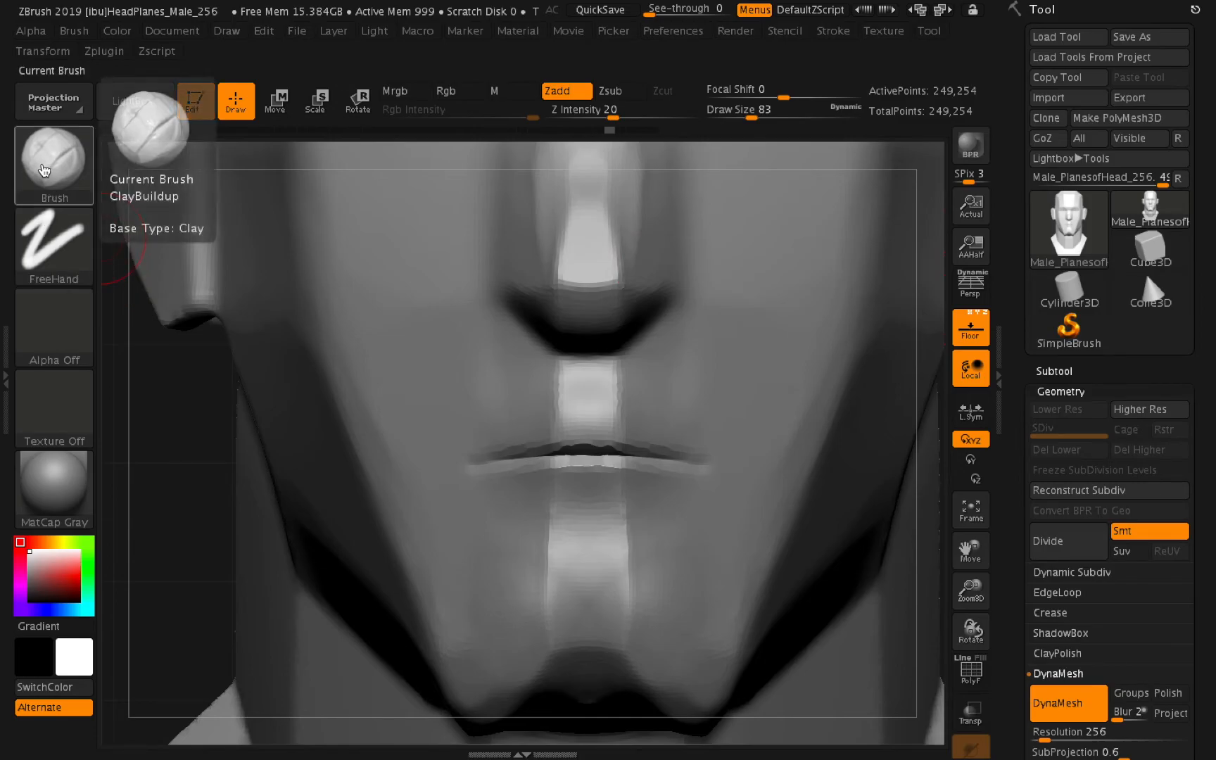
Build up and smooth the nostril wings, upper lip area and chin, and quick-save the project.
{"action": "mouse_move", "coordinate": [658, 257]}
{"action": "left_mouse_down"}
{"action": "mouse_move", "coordinate": [651, 248]}
{"action": "mouse_move", "coordinate": [685, 257]}
{"action": "mouse_move", "coordinate": [674, 255]}
{"action": "mouse_move", "coordinate": [694, 284]}
{"action": "left_mouse_up"}
{"action": "left_click_drag", "start_coordinate": [999, 630], "coordinate": [993, 637]}
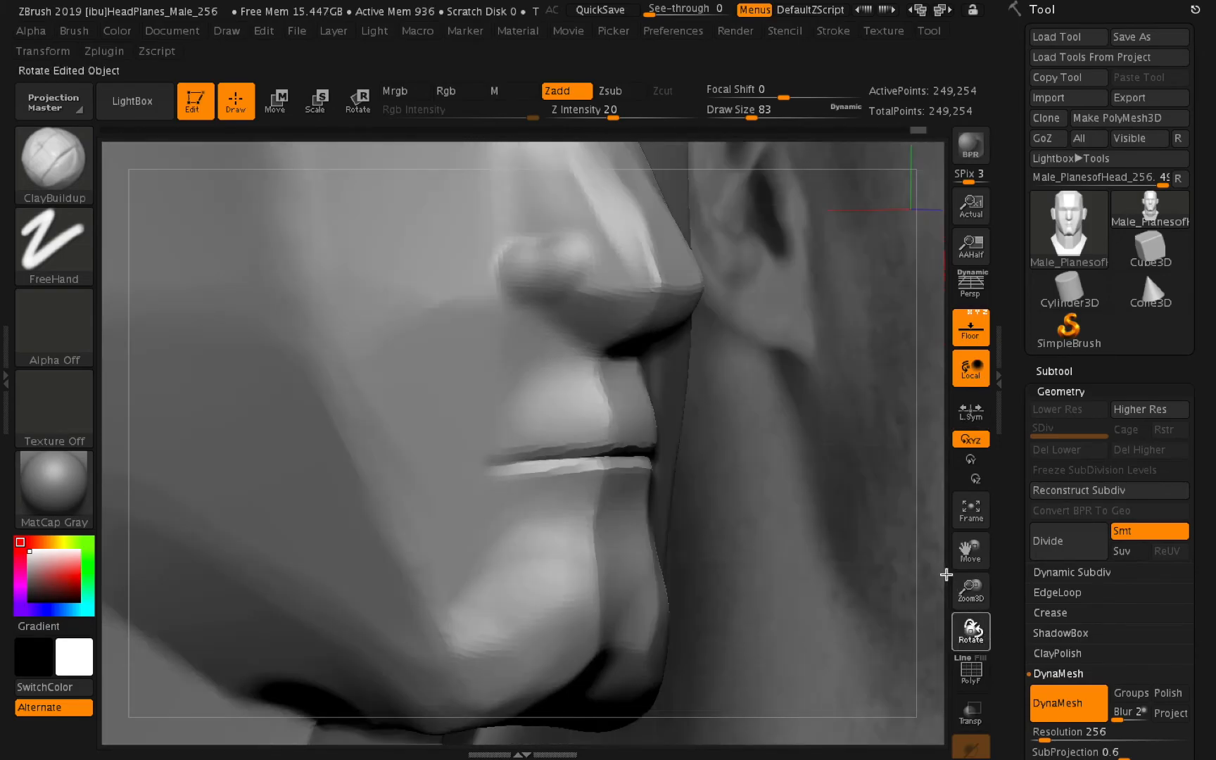
{"action": "mouse_move", "coordinate": [972, 589]}
{"action": "left_mouse_down"}
{"action": "mouse_move", "coordinate": [922, 578]}
{"action": "mouse_move", "coordinate": [905, 597]}
{"action": "left_mouse_up"}
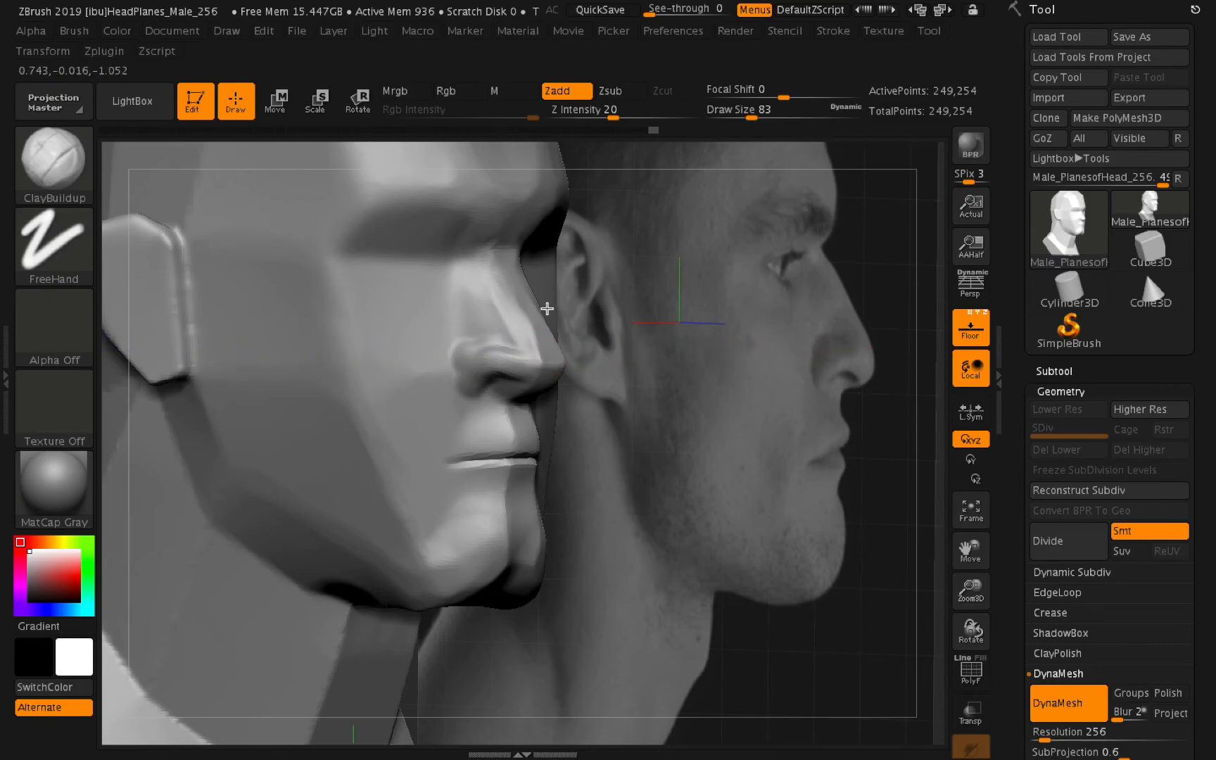
{"action": "key", "text": "shift"}
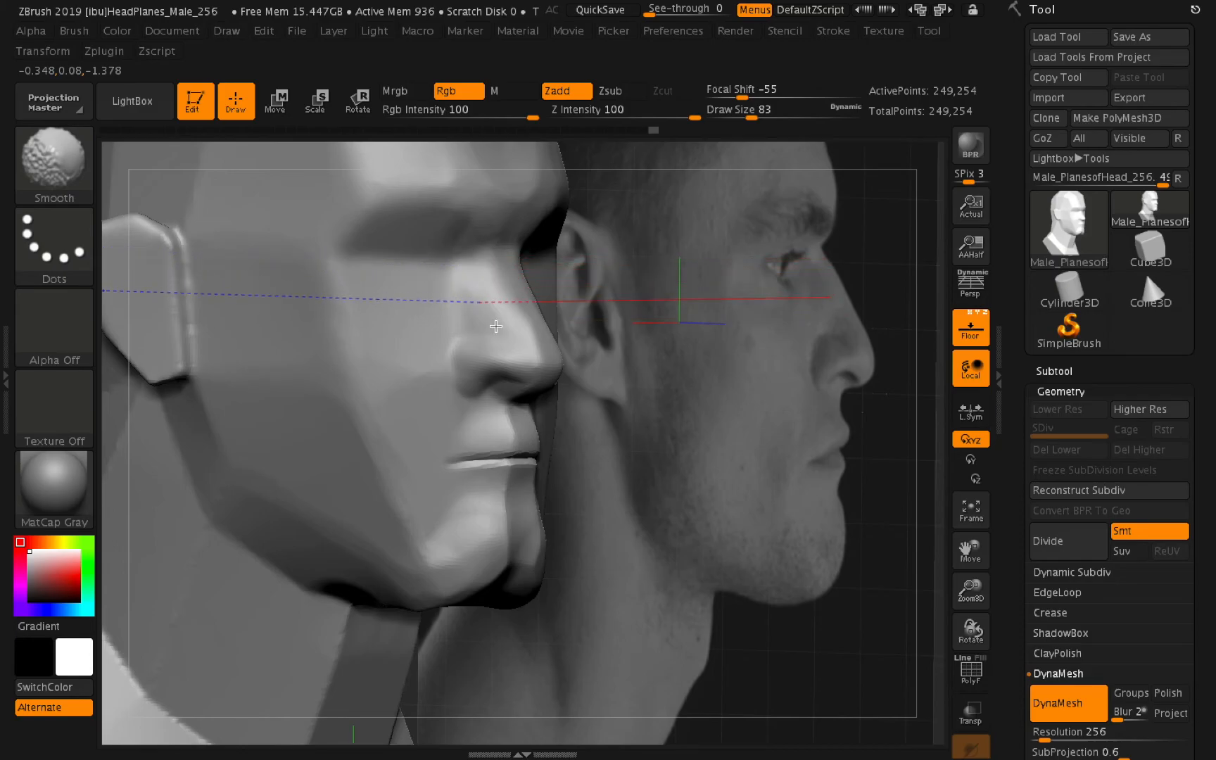
{"action": "key", "text": "ctrl+s"}
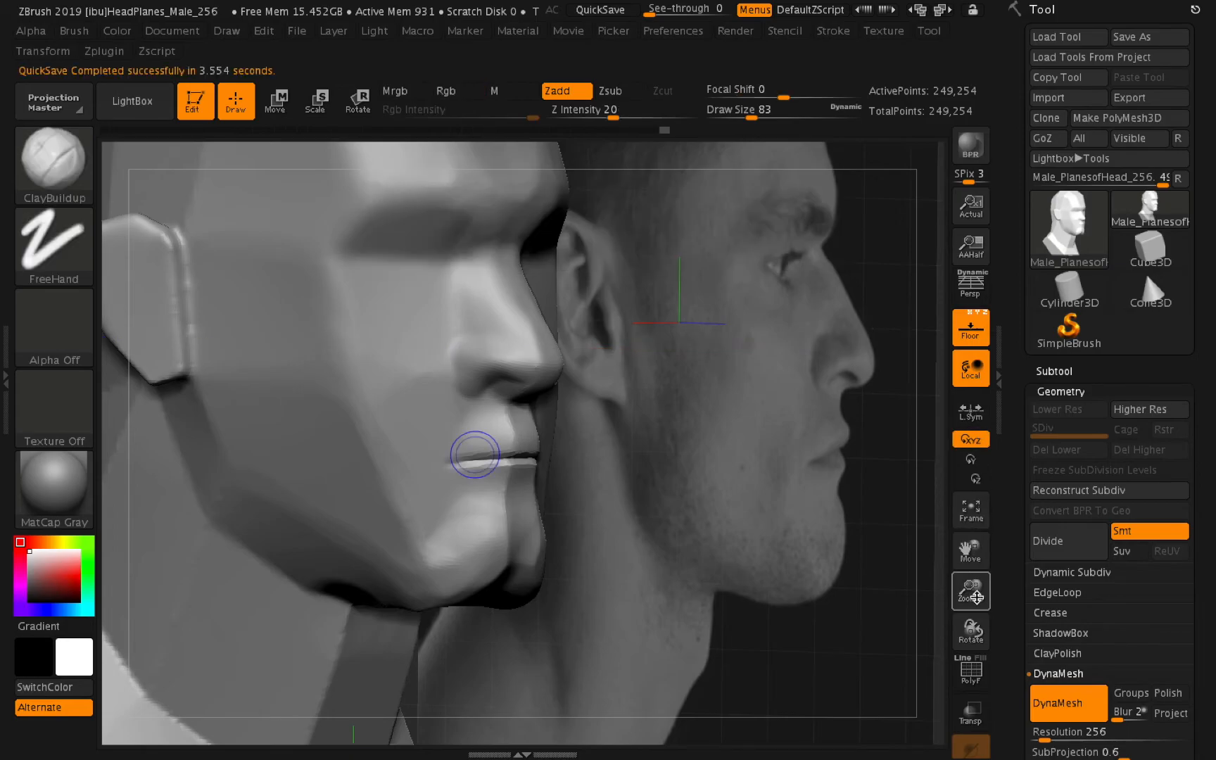
Reduce the Draw Size to 31, build up the upper and lower lips, and smooth them.
{"action": "left_click_drag", "start_coordinate": [1015, 610], "coordinate": [1014, 611]}
{"action": "left_click_drag", "start_coordinate": [775, 339], "coordinate": [775, 331]}
{"action": "left_click_drag", "start_coordinate": [748, 118], "coordinate": [734, 114]}
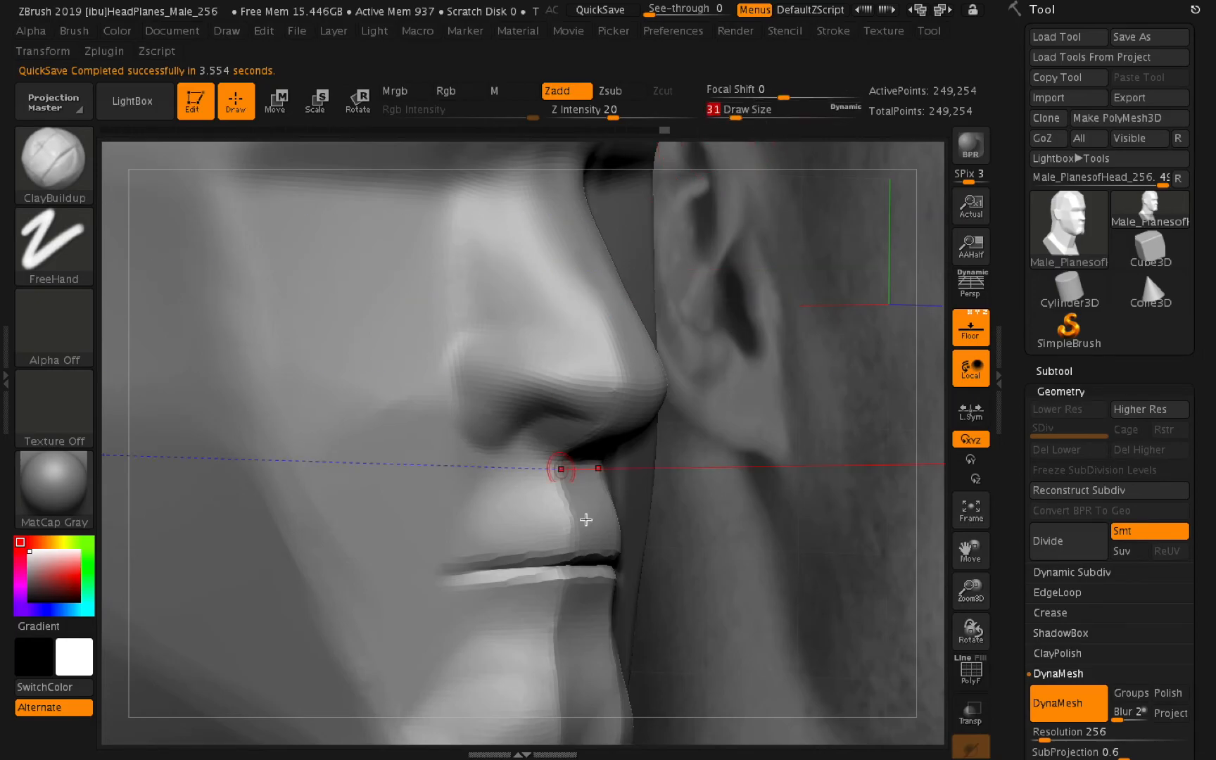
{"action": "mouse_move", "coordinate": [595, 543]}
{"action": "left_mouse_down"}
{"action": "mouse_move", "coordinate": [509, 555]}
{"action": "mouse_move", "coordinate": [614, 540]}
{"action": "mouse_move", "coordinate": [517, 563]}
{"action": "mouse_move", "coordinate": [491, 590]}
{"action": "mouse_move", "coordinate": [585, 590]}
{"action": "mouse_move", "coordinate": [488, 593]}
{"action": "mouse_move", "coordinate": [512, 606]}
{"action": "mouse_move", "coordinate": [475, 592]}
{"action": "mouse_move", "coordinate": [514, 590]}
{"action": "left_mouse_up"}
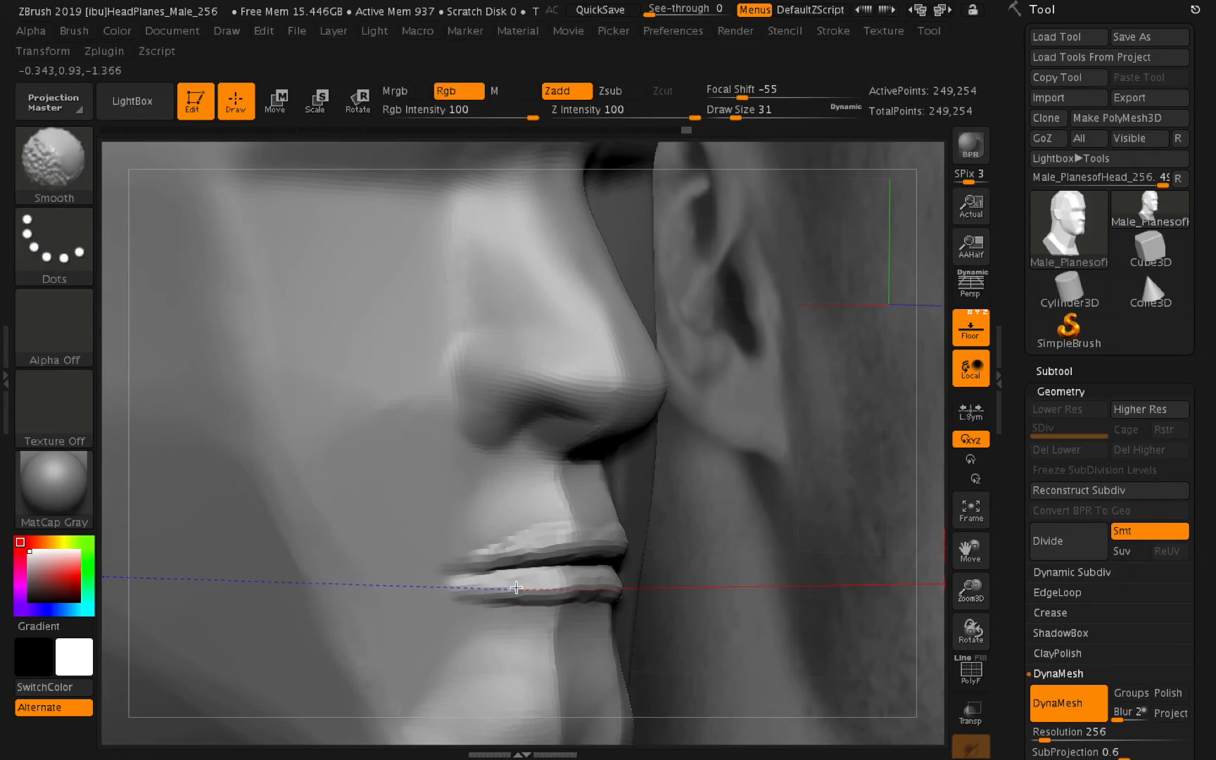
{"action": "mouse_move", "coordinate": [507, 552]}
{"action": "left_mouse_down", "text": "shift"}
{"action": "mouse_move", "coordinate": [545, 538]}
{"action": "mouse_move", "coordinate": [533, 556]}
{"action": "left_mouse_up", "text": "shift"}
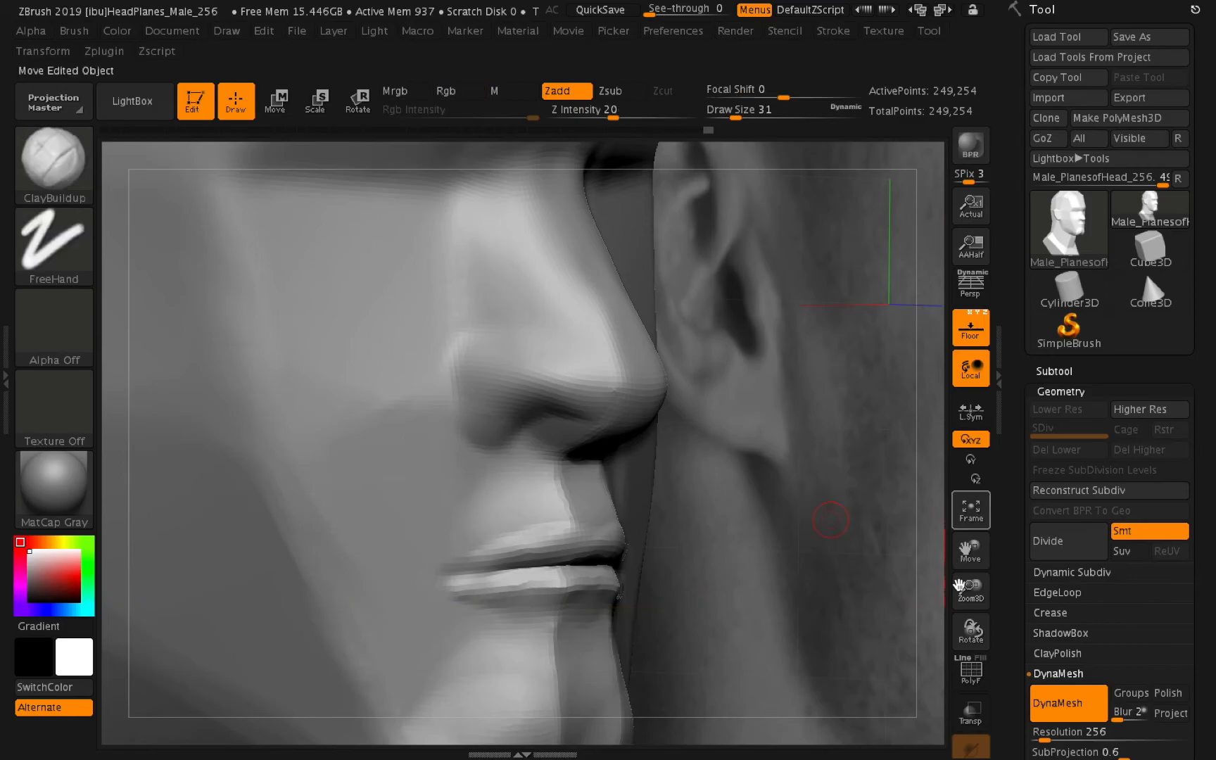
Test additive (Zadd) and subtractive (Zsub) ClayBuildup strokes on the cheek beside the nose.
{"action": "mouse_move", "coordinate": [971, 590]}
{"action": "left_mouse_down"}
{"action": "mouse_move", "coordinate": [935, 587]}
{"action": "mouse_move", "coordinate": [975, 598]}
{"action": "mouse_move", "coordinate": [978, 634]}
{"action": "mouse_move", "coordinate": [956, 592]}
{"action": "left_mouse_up"}
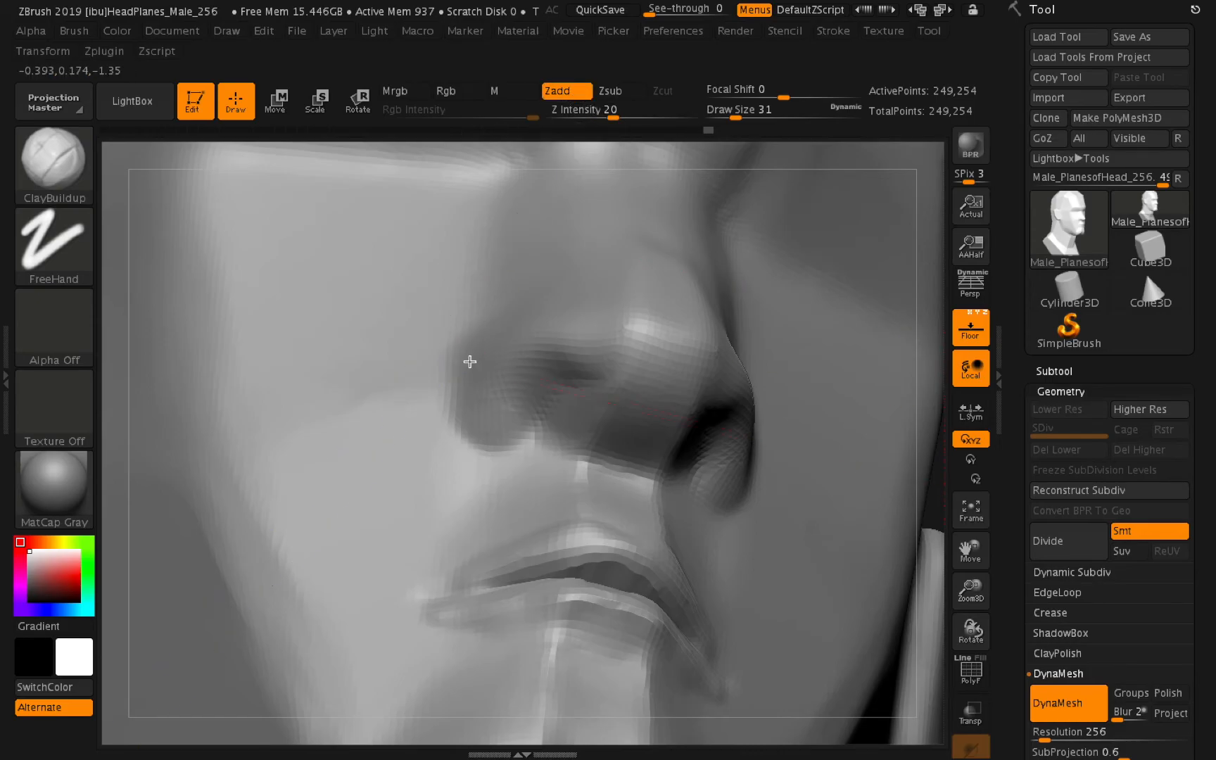
{"action": "left_click_drag", "start_coordinate": [371, 303], "coordinate": [402, 325]}
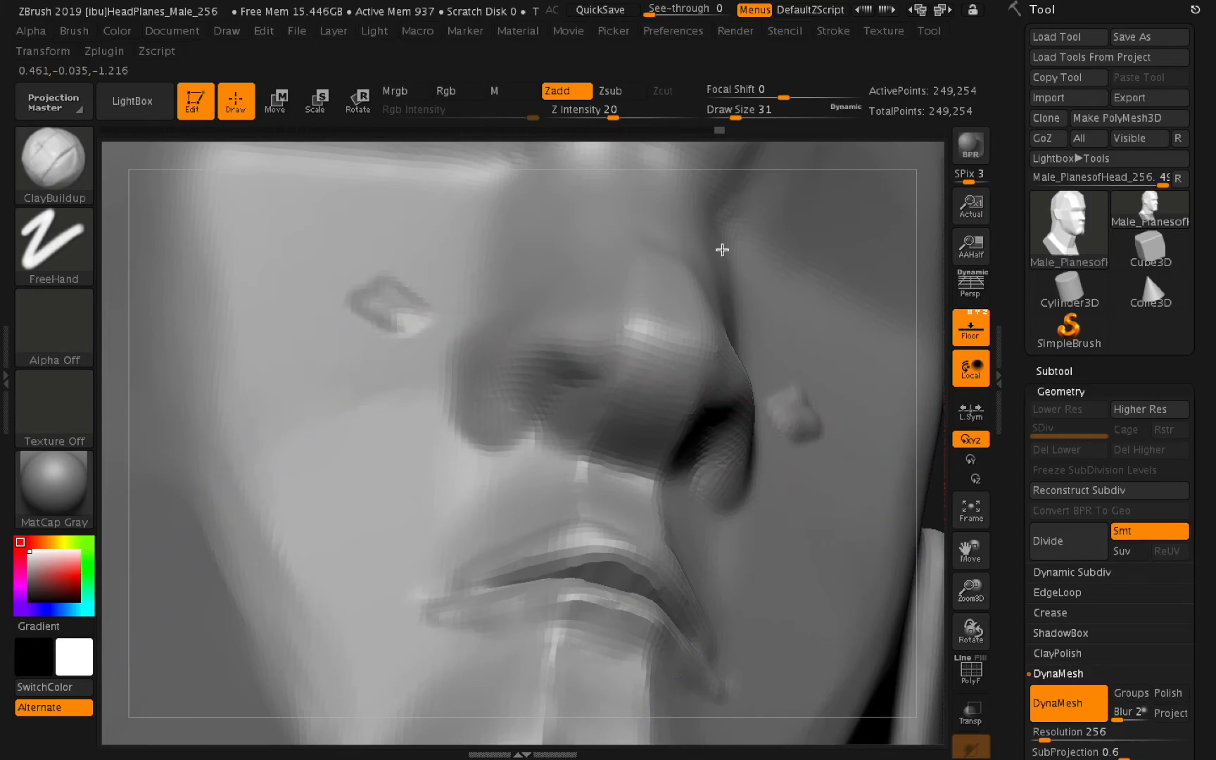
{"action": "left_click", "coordinate": [618, 94]}
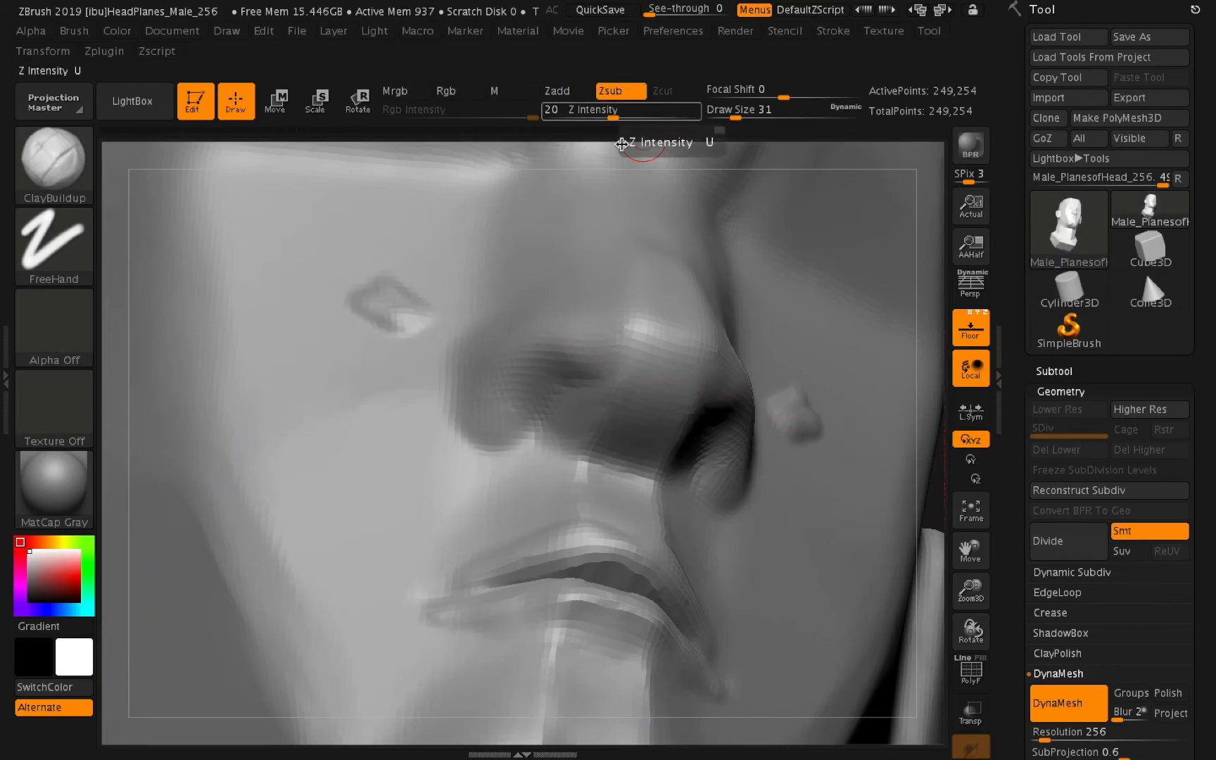
{"action": "mouse_move", "coordinate": [453, 275]}
{"action": "left_mouse_down"}
{"action": "mouse_move", "coordinate": [400, 251]}
{"action": "mouse_move", "coordinate": [459, 274]}
{"action": "left_mouse_up"}
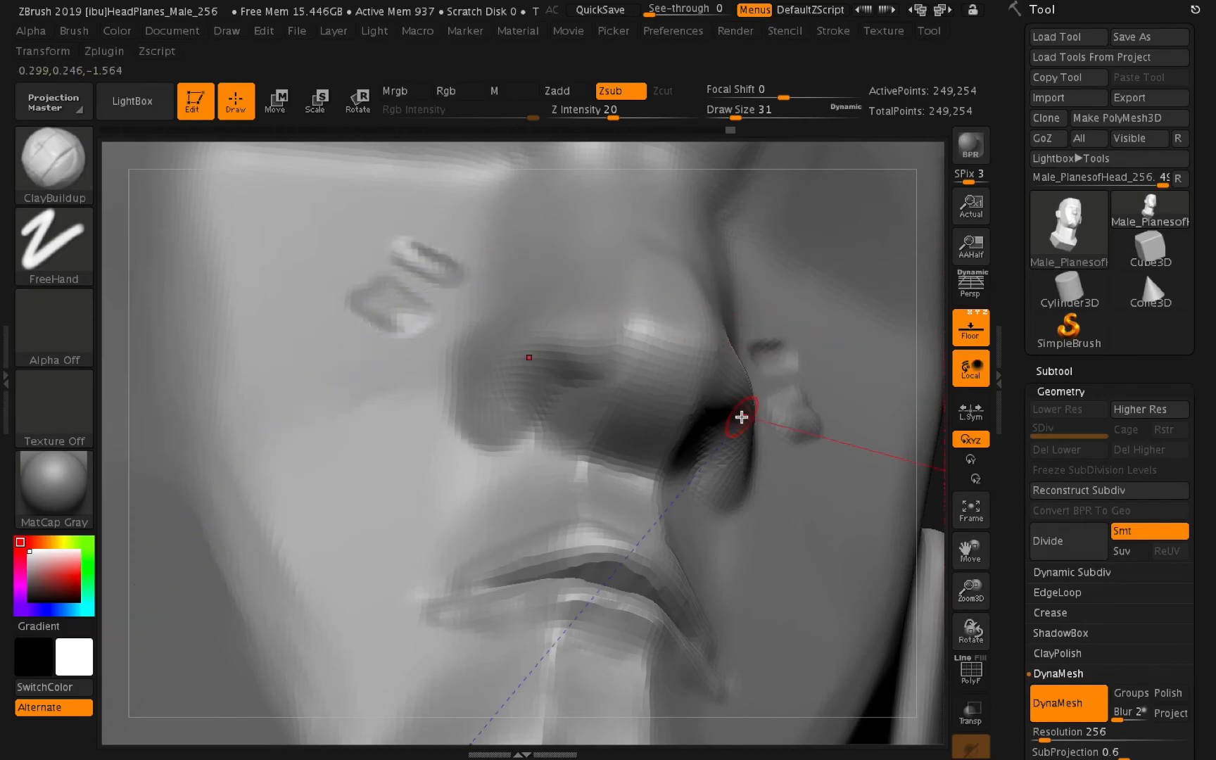
{"action": "left_click", "coordinate": [567, 91]}
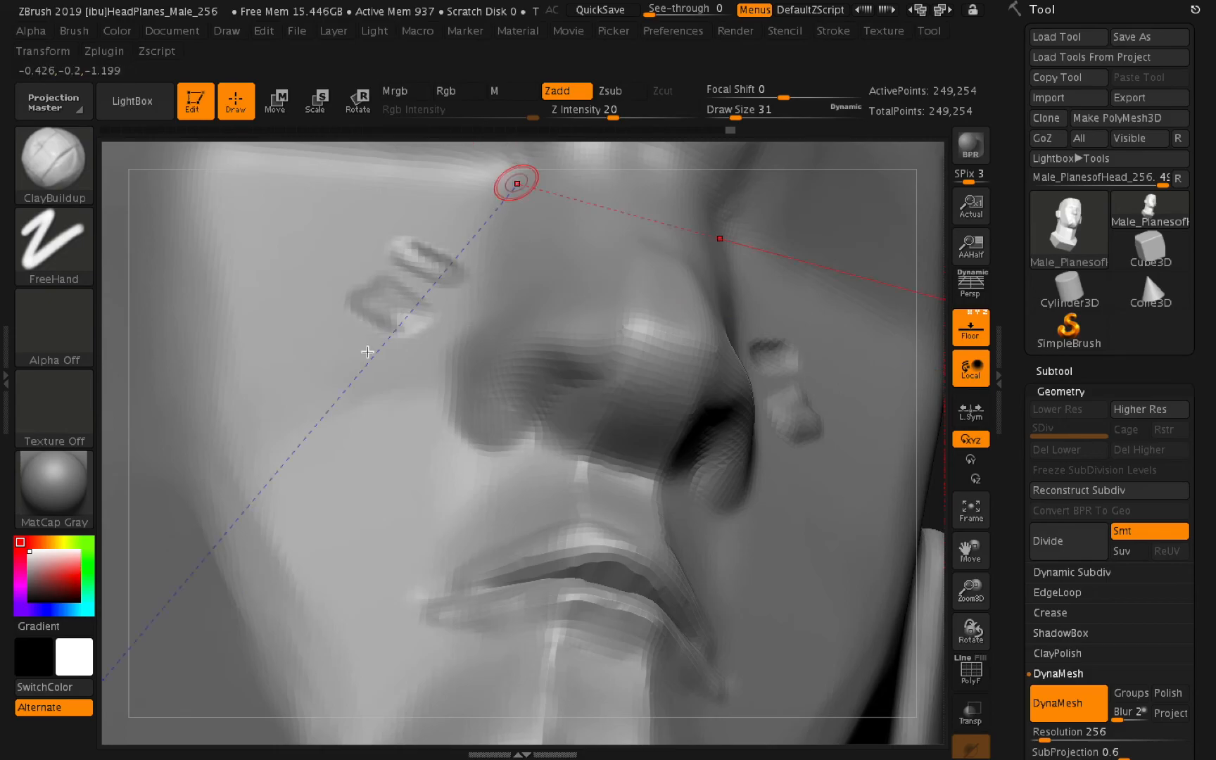
{"action": "mouse_move", "coordinate": [303, 319]}
{"action": "left_mouse_down"}
{"action": "mouse_move", "coordinate": [358, 355]}
{"action": "mouse_move", "coordinate": [334, 374]}
{"action": "left_mouse_up"}
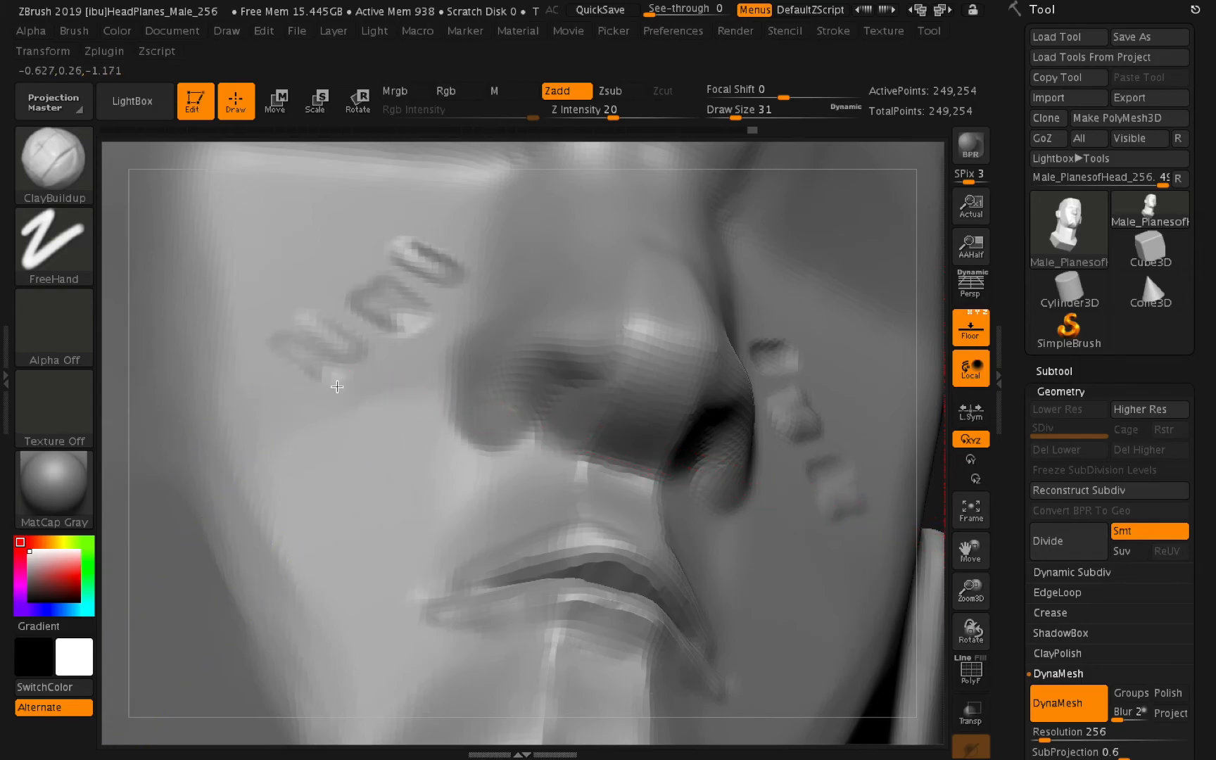
{"action": "left_click_drag", "start_coordinate": [339, 418], "coordinate": [260, 401]}
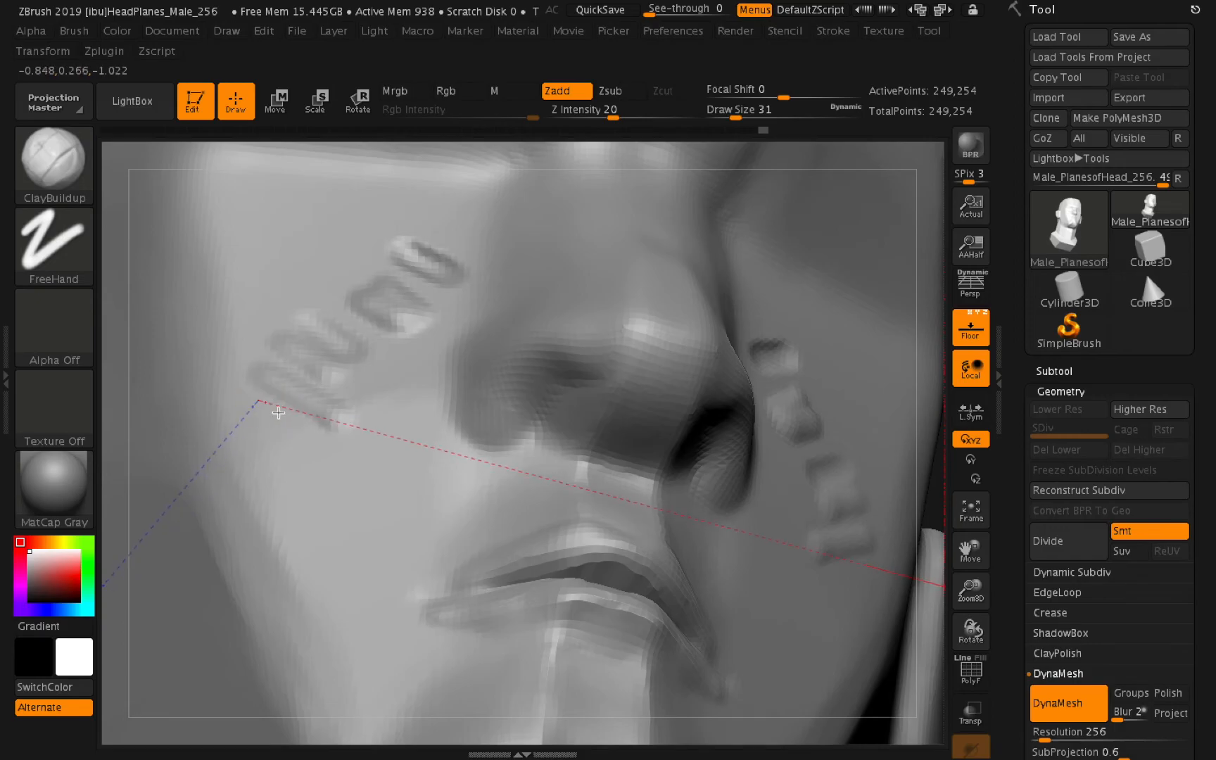
{"action": "left_click_drag", "start_coordinate": [323, 433], "coordinate": [360, 454]}
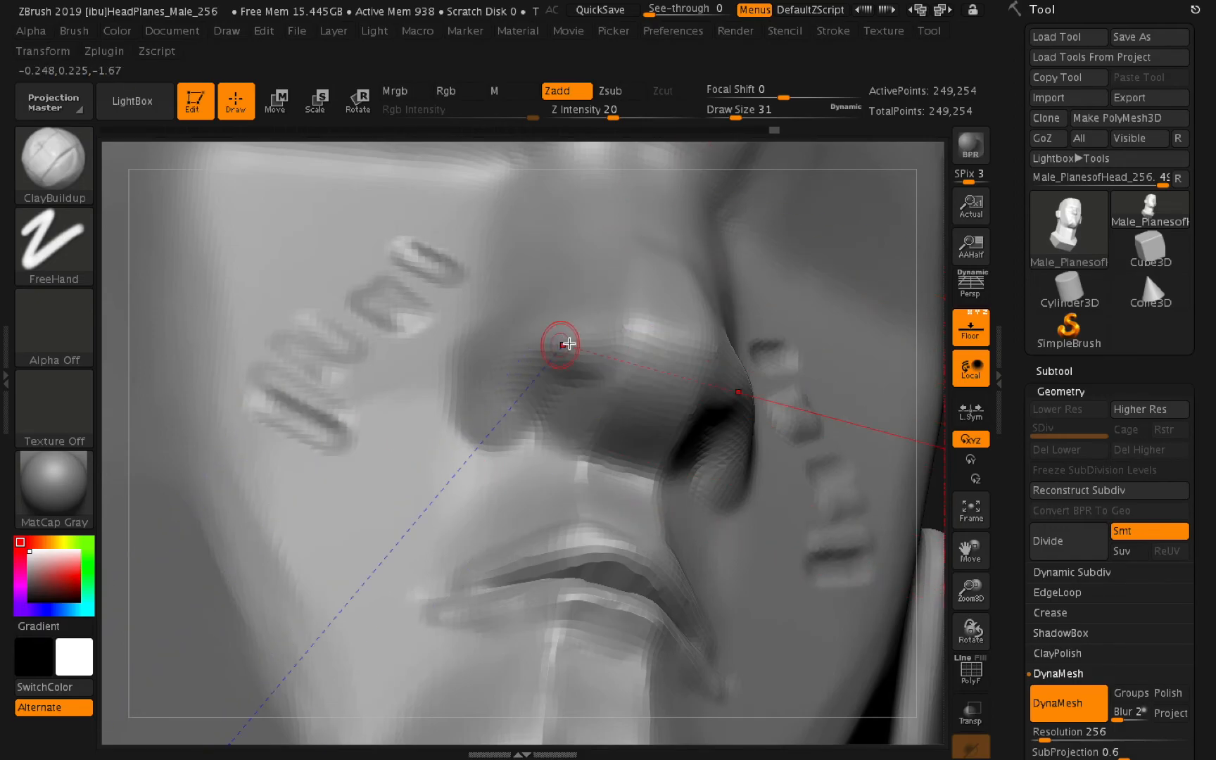
Undo all the test strokes on the cheeks and the last smoothing of the lips.
{"action": "key", "text": "ctrl"}
{"action": "key", "text": "ctrl+z"}
{"action": "key", "text": "ctrl+z"}
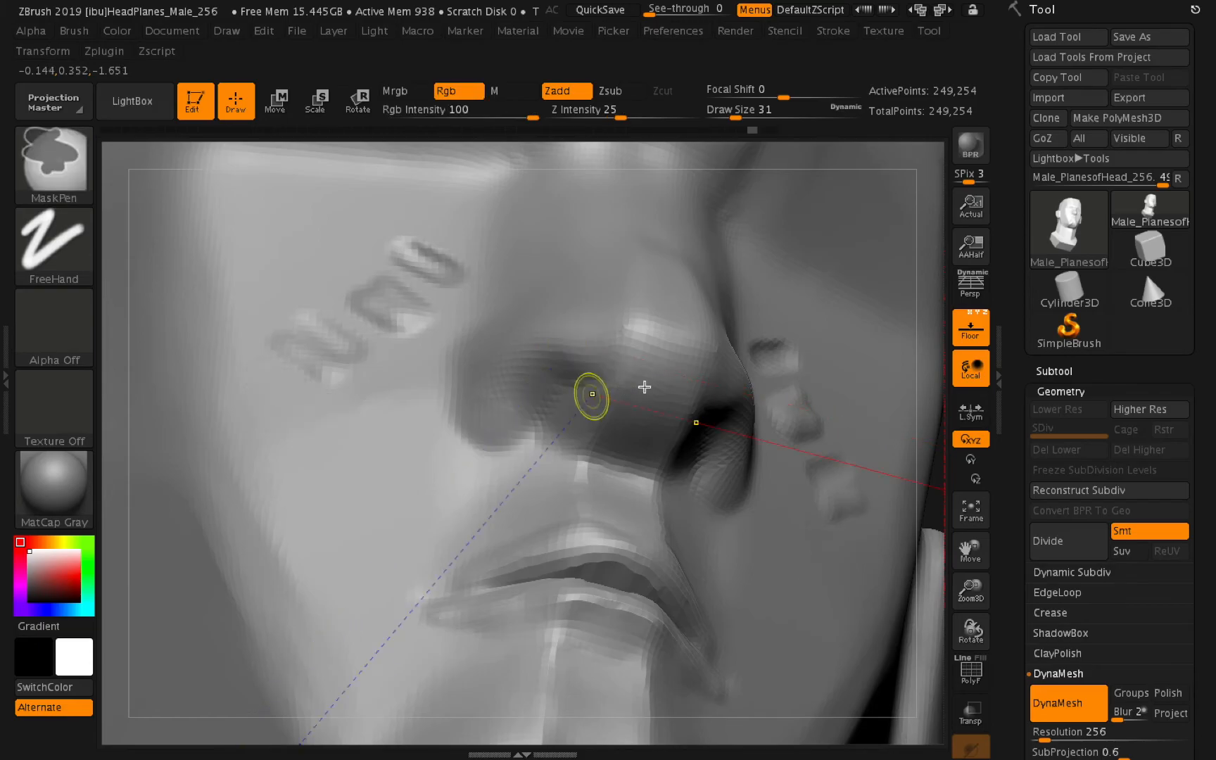
{"action": "key", "text": "ctrl+z"}
{"action": "key", "text": "ctrl+z"}
{"action": "key", "text": "ctrl+z"}
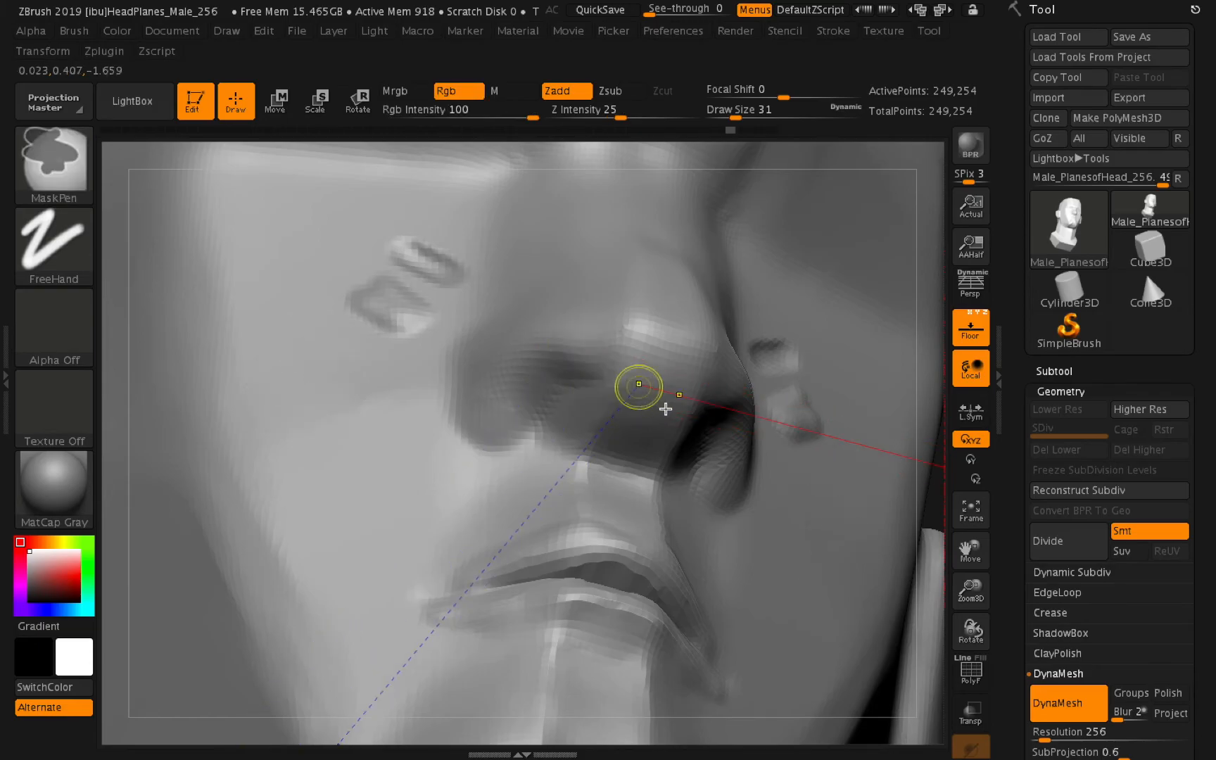
{"action": "key", "text": "ctrl+z"}
{"action": "key", "text": "ctrl+z"}
{"action": "key", "text": "ctrl+z"}
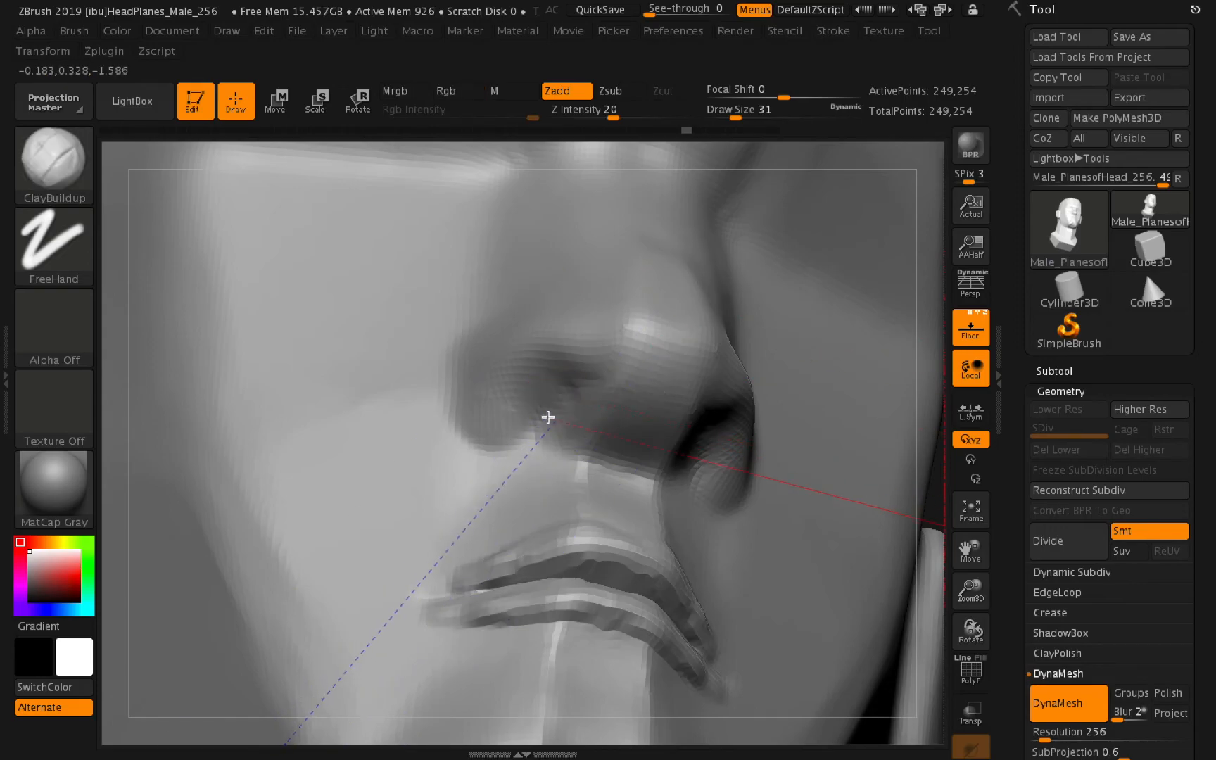
Carve out the nostril openings under the nose with ClayBuildup and remesh the whole head with DynaMesh.
{"action": "mouse_move", "coordinate": [578, 399]}
{"action": "left_mouse_down"}
{"action": "mouse_move", "coordinate": [557, 385]}
{"action": "mouse_move", "coordinate": [538, 418]}
{"action": "mouse_move", "coordinate": [574, 378]}
{"action": "mouse_move", "coordinate": [576, 408]}
{"action": "mouse_move", "coordinate": [570, 388]}
{"action": "mouse_move", "coordinate": [557, 415]}
{"action": "mouse_move", "coordinate": [553, 394]}
{"action": "mouse_move", "coordinate": [568, 387]}
{"action": "mouse_move", "coordinate": [552, 412]}
{"action": "mouse_move", "coordinate": [584, 361]}
{"action": "mouse_move", "coordinate": [572, 358]}
{"action": "left_mouse_up"}
{"action": "left_click_drag", "start_coordinate": [512, 417], "coordinate": [551, 422]}
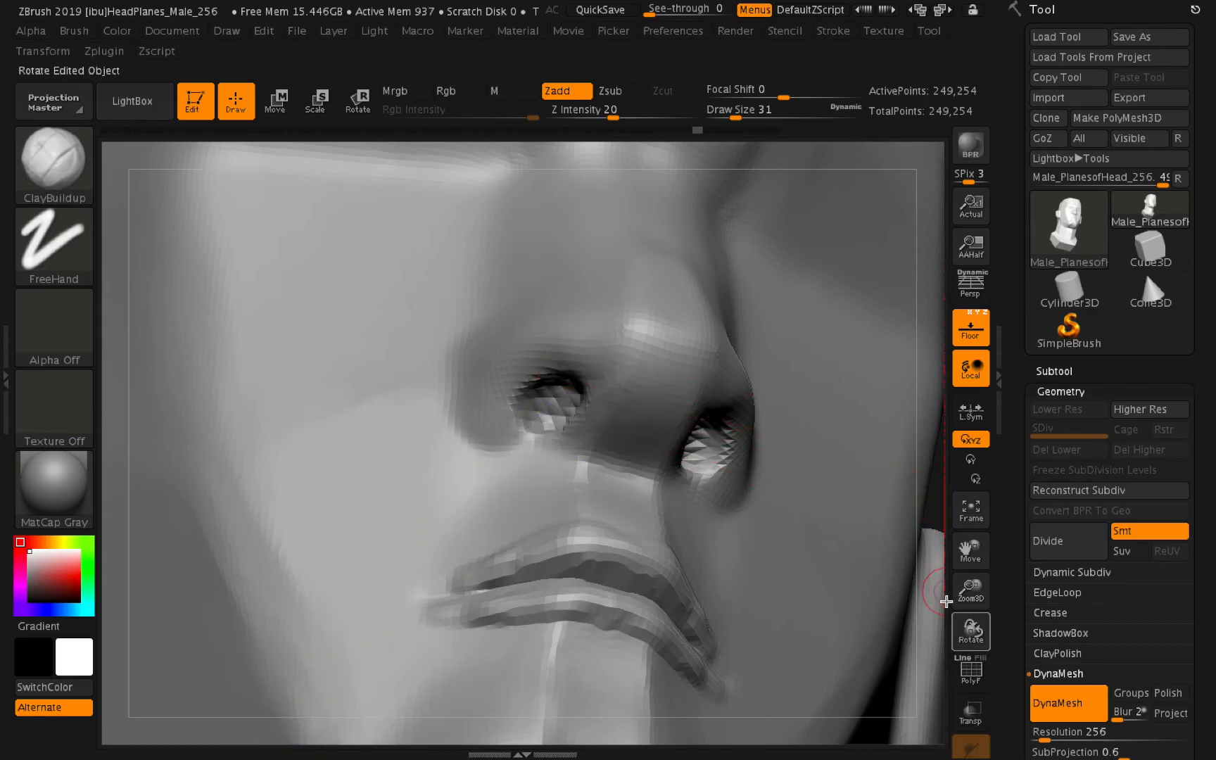
{"action": "left_click", "coordinate": [976, 531]}
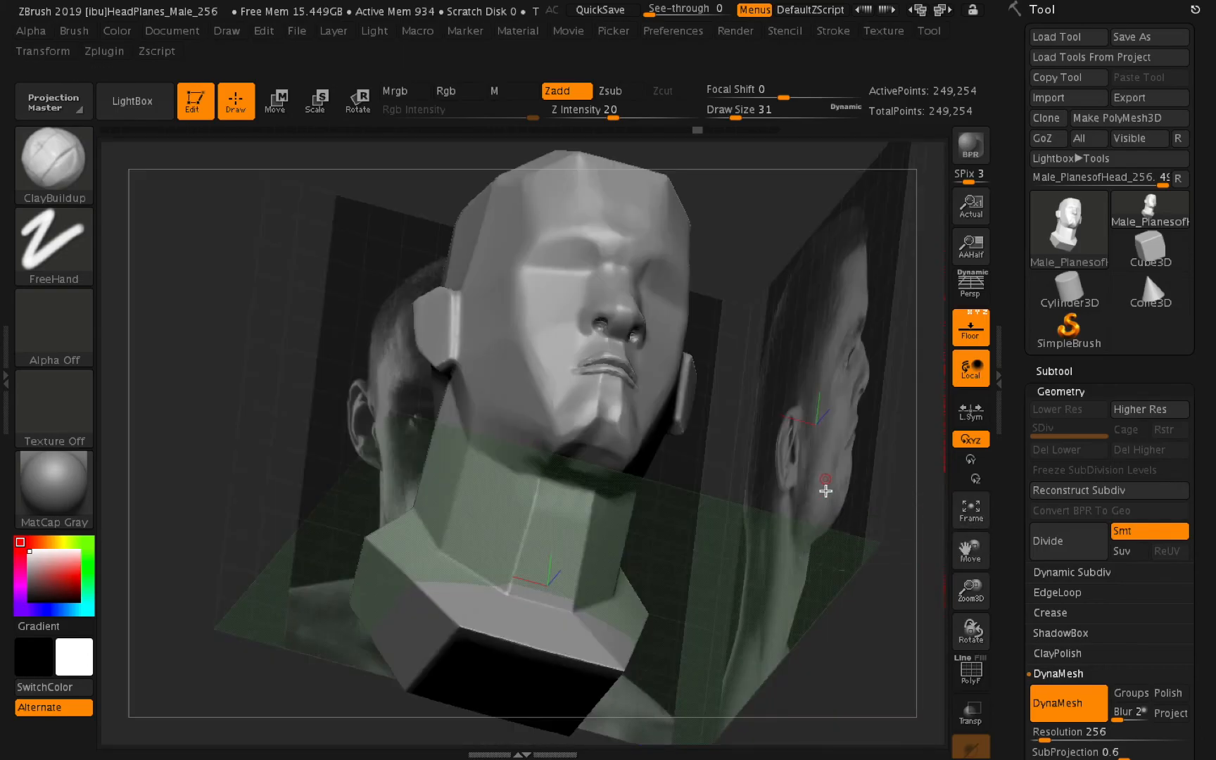
{"action": "key", "text": "ctrl"}
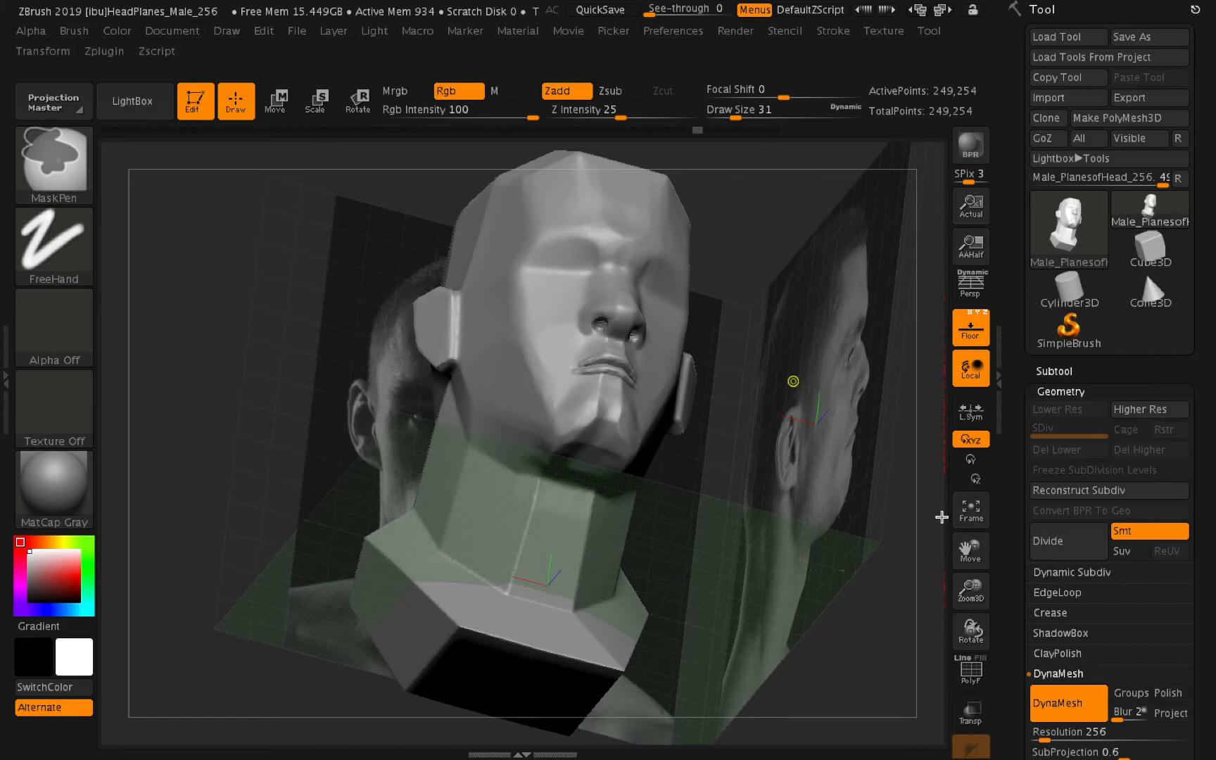
{"action": "left_click_drag", "start_coordinate": [793, 382], "coordinate": [940, 517], "text": "ctrl"}
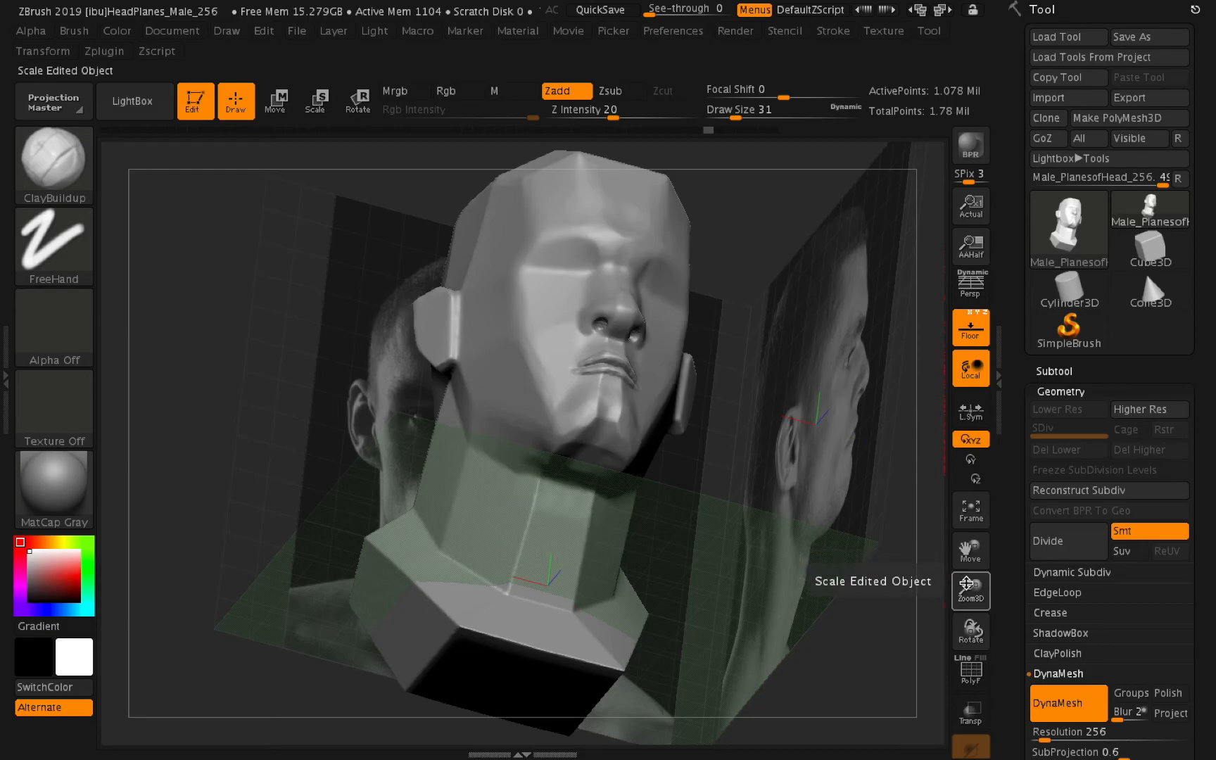
{"action": "left_click_drag", "start_coordinate": [1043, 656], "coordinate": [1074, 691]}
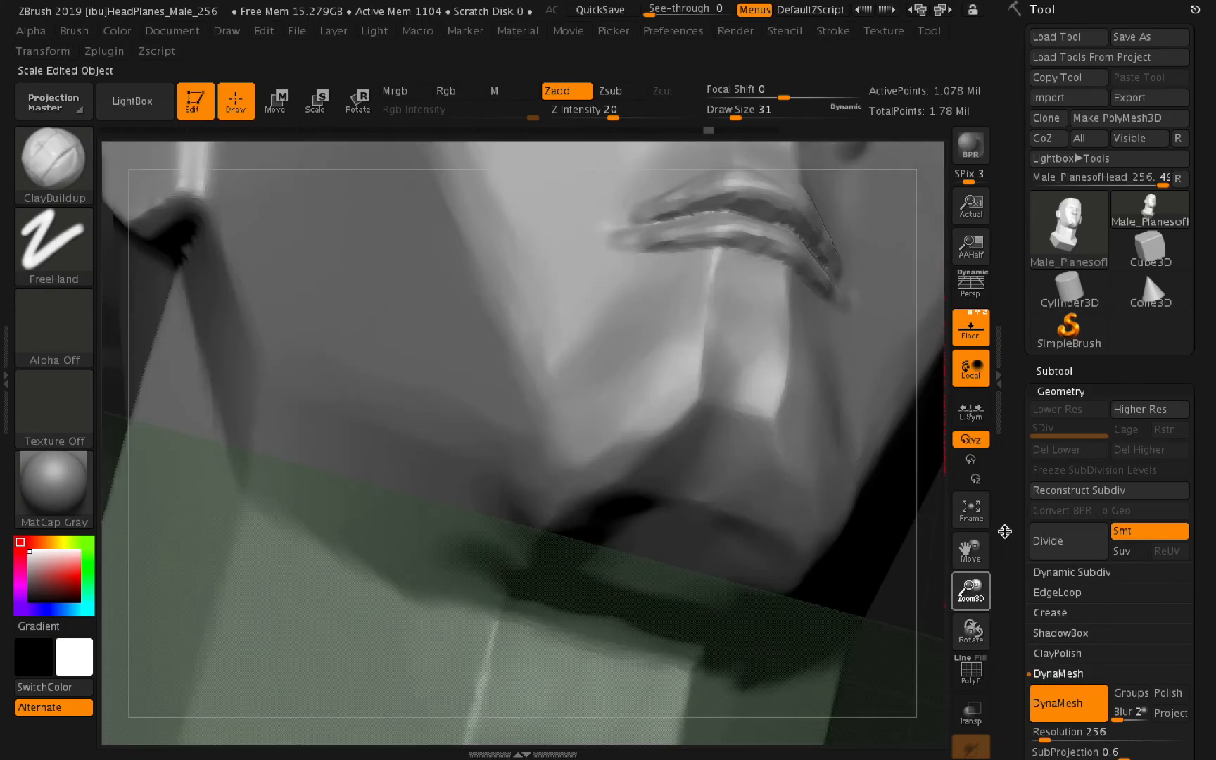
{"action": "key", "text": "f"}
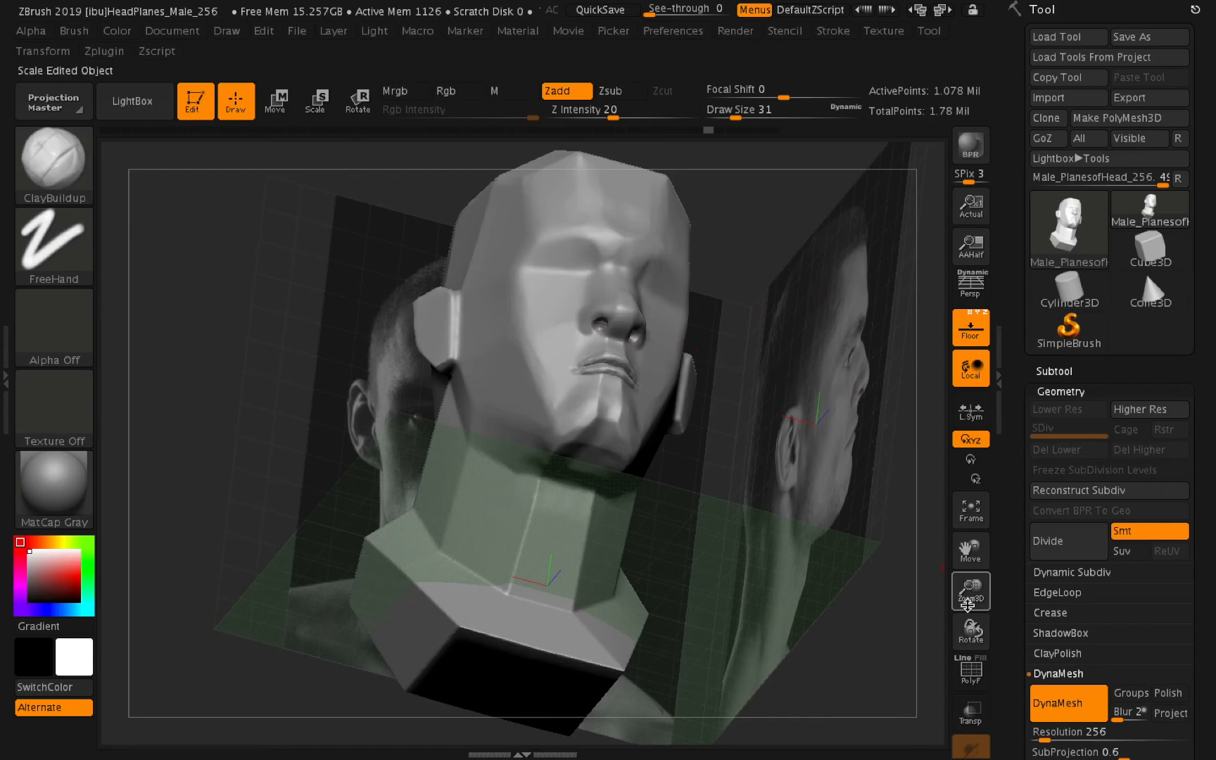
{"action": "left_click_drag", "start_coordinate": [1069, 676], "coordinate": [984, 542]}
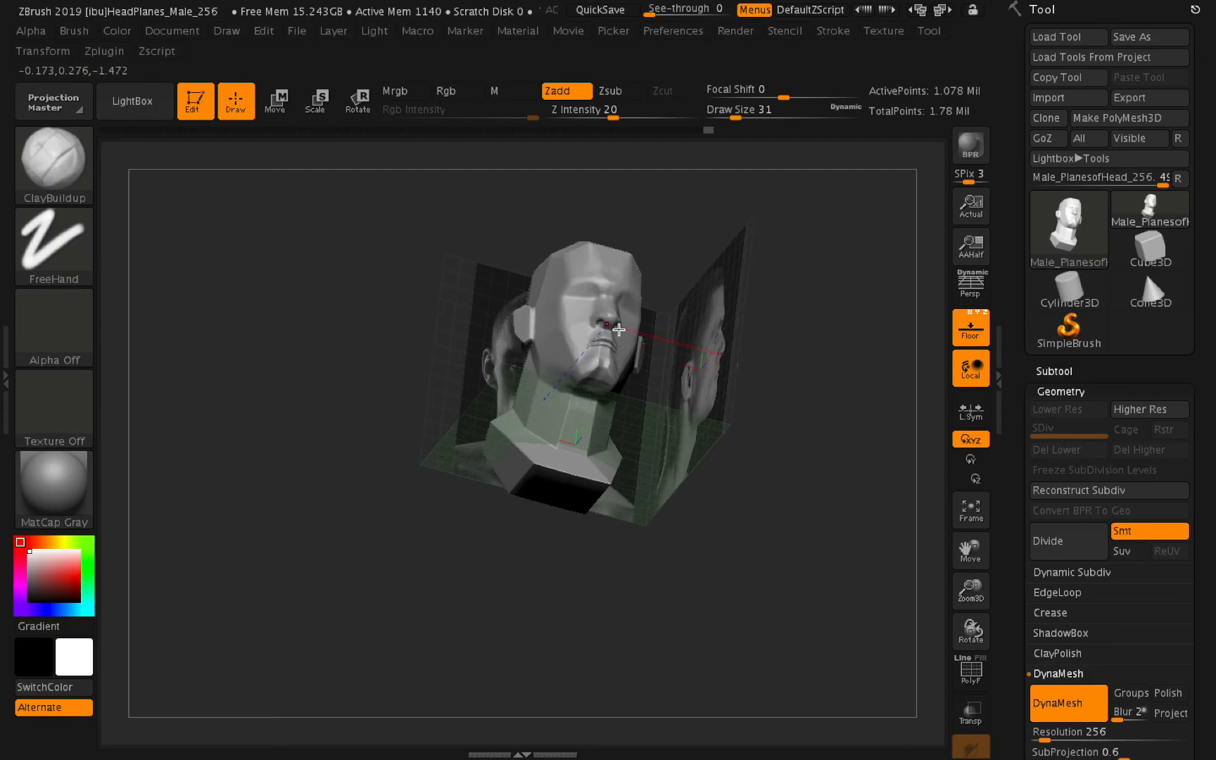
Display the polyframe wires, smooth the inside and rim of the nostrils, and hide the wires again.
{"action": "left_click_drag", "start_coordinate": [971, 590], "coordinate": [1211, 669]}
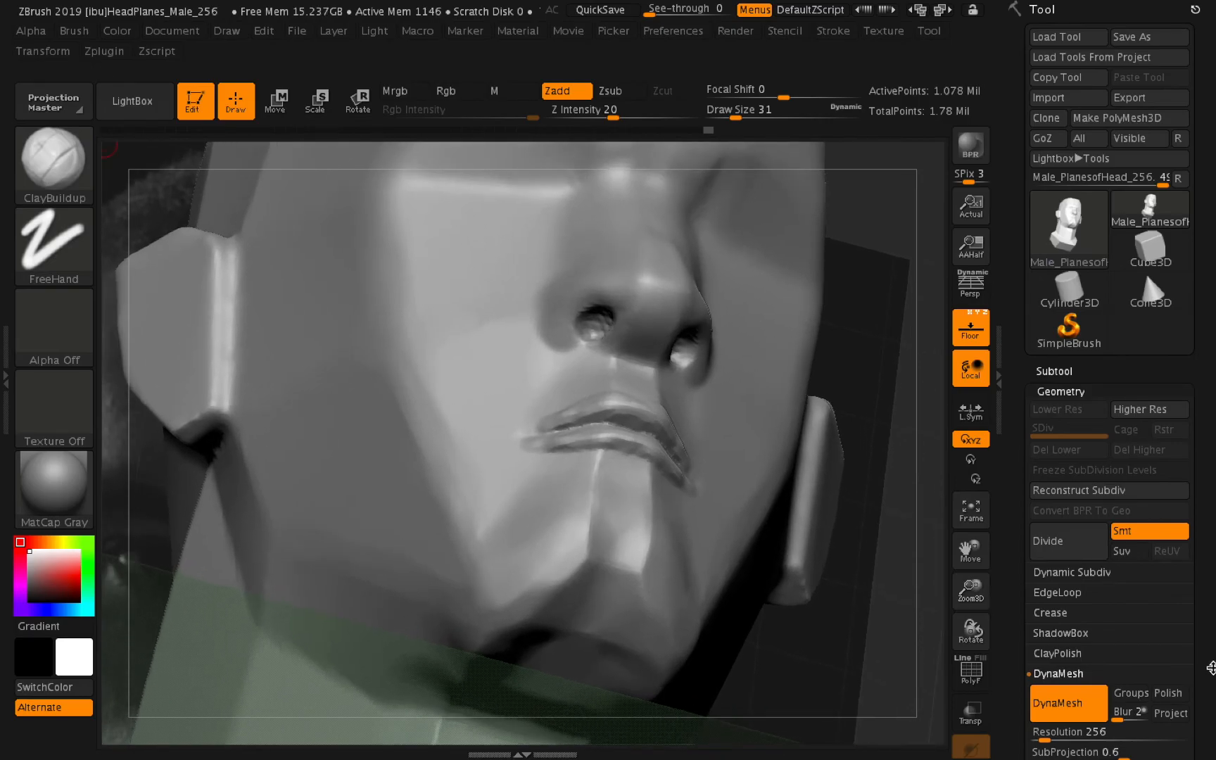
{"action": "left_click", "coordinate": [982, 689]}
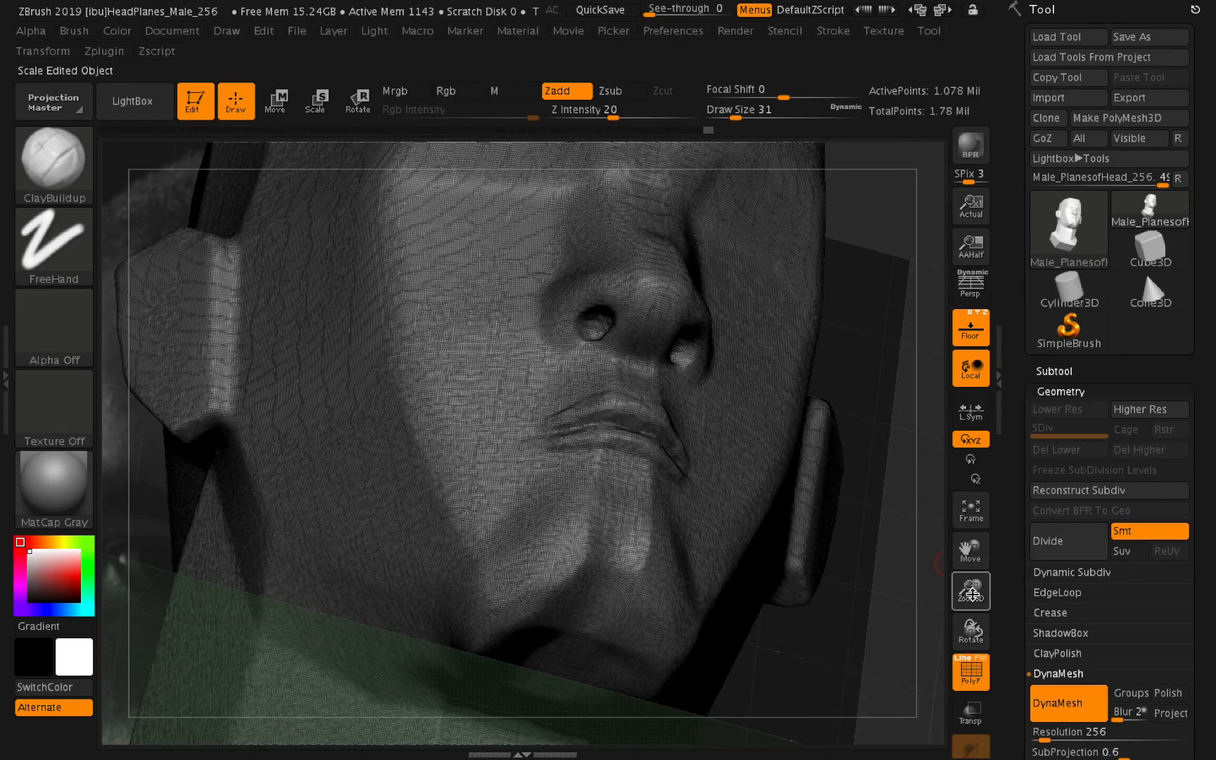
{"action": "left_click_drag", "start_coordinate": [1084, 639], "coordinate": [1135, 644]}
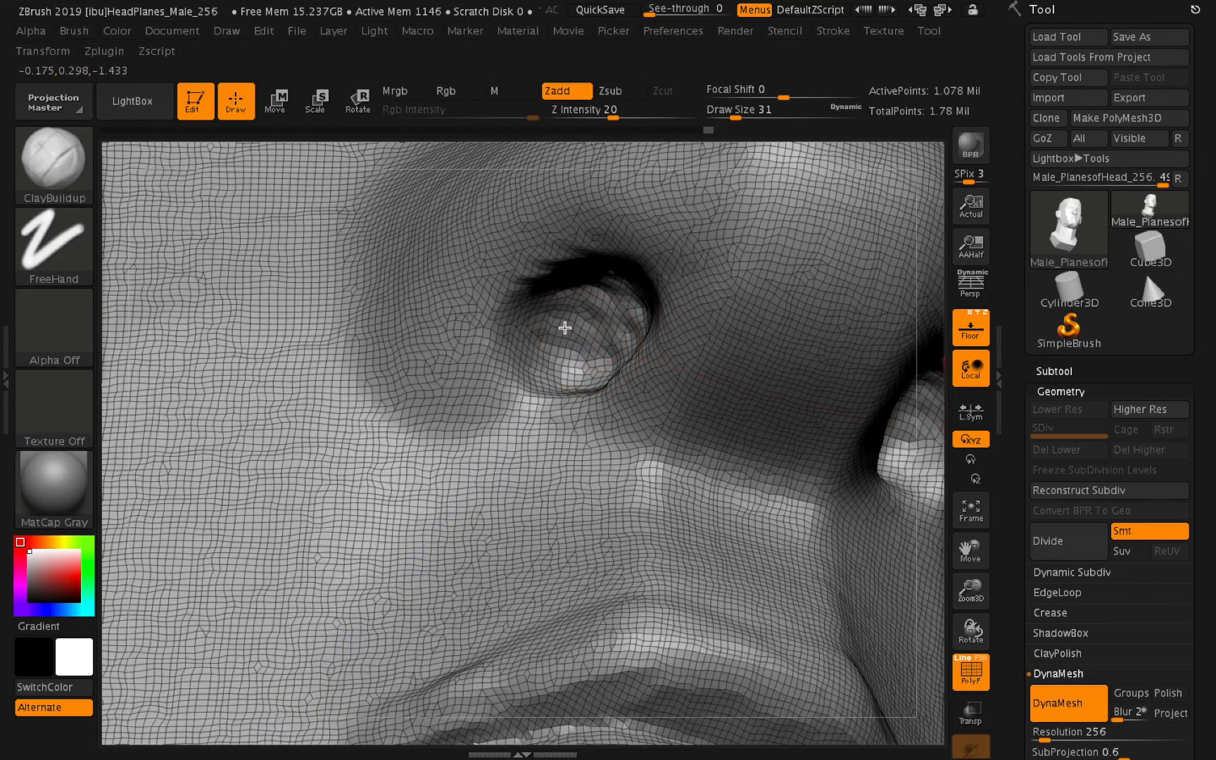
{"action": "left_click_drag", "start_coordinate": [592, 305], "coordinate": [597, 310], "text": "shift"}
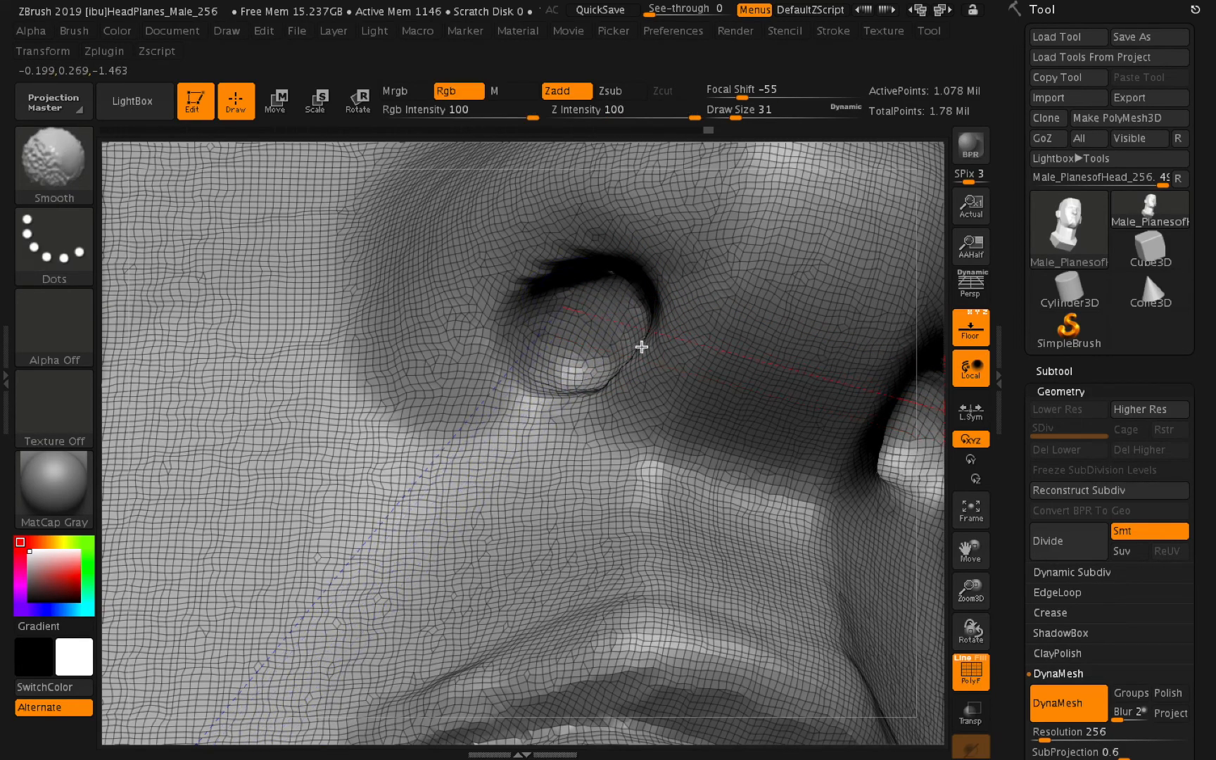
{"action": "mouse_move", "coordinate": [541, 400]}
{"action": "left_mouse_down", "text": "shift"}
{"action": "mouse_move", "coordinate": [505, 348]}
{"action": "mouse_move", "coordinate": [538, 277]}
{"action": "mouse_move", "coordinate": [631, 253]}
{"action": "left_mouse_up", "text": "shift"}
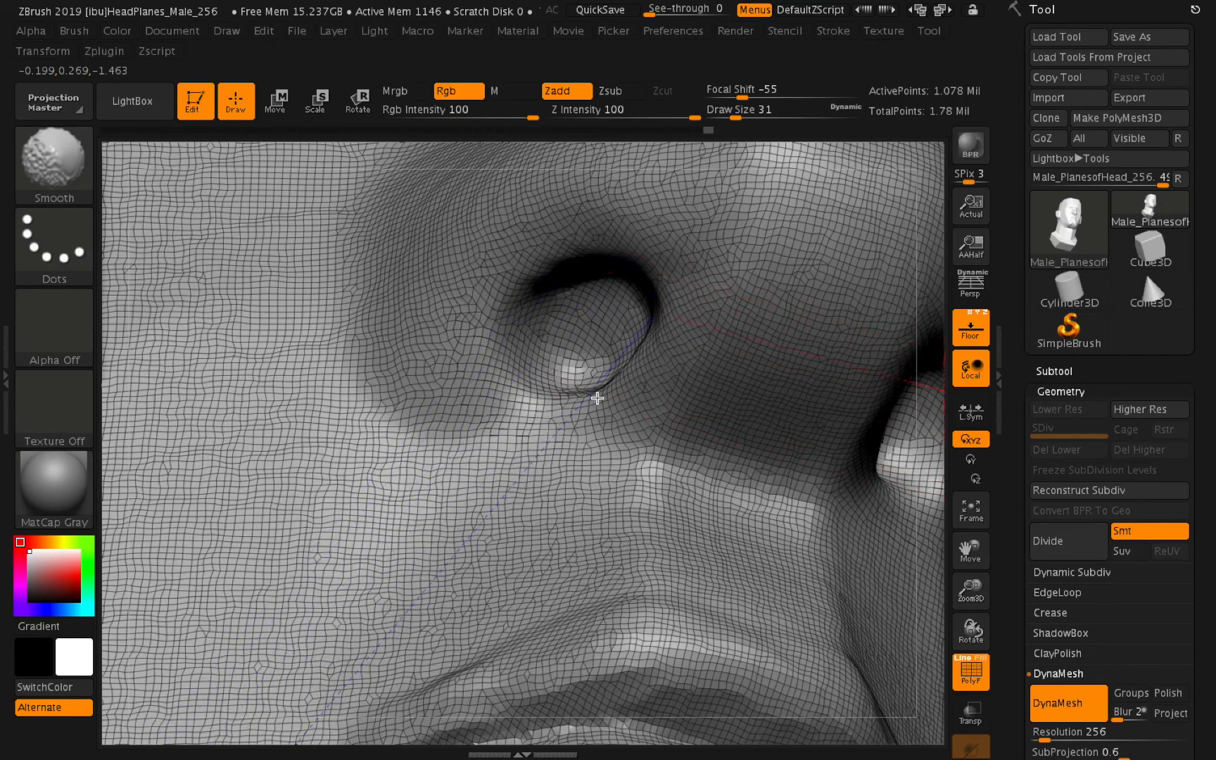
{"action": "left_click_drag", "start_coordinate": [536, 275], "coordinate": [593, 252], "text": "shift"}
{"action": "mouse_move", "coordinate": [658, 304]}
{"action": "left_mouse_down", "text": "shift"}
{"action": "mouse_move", "coordinate": [607, 391]}
{"action": "mouse_move", "coordinate": [512, 352]}
{"action": "left_mouse_up", "text": "shift"}
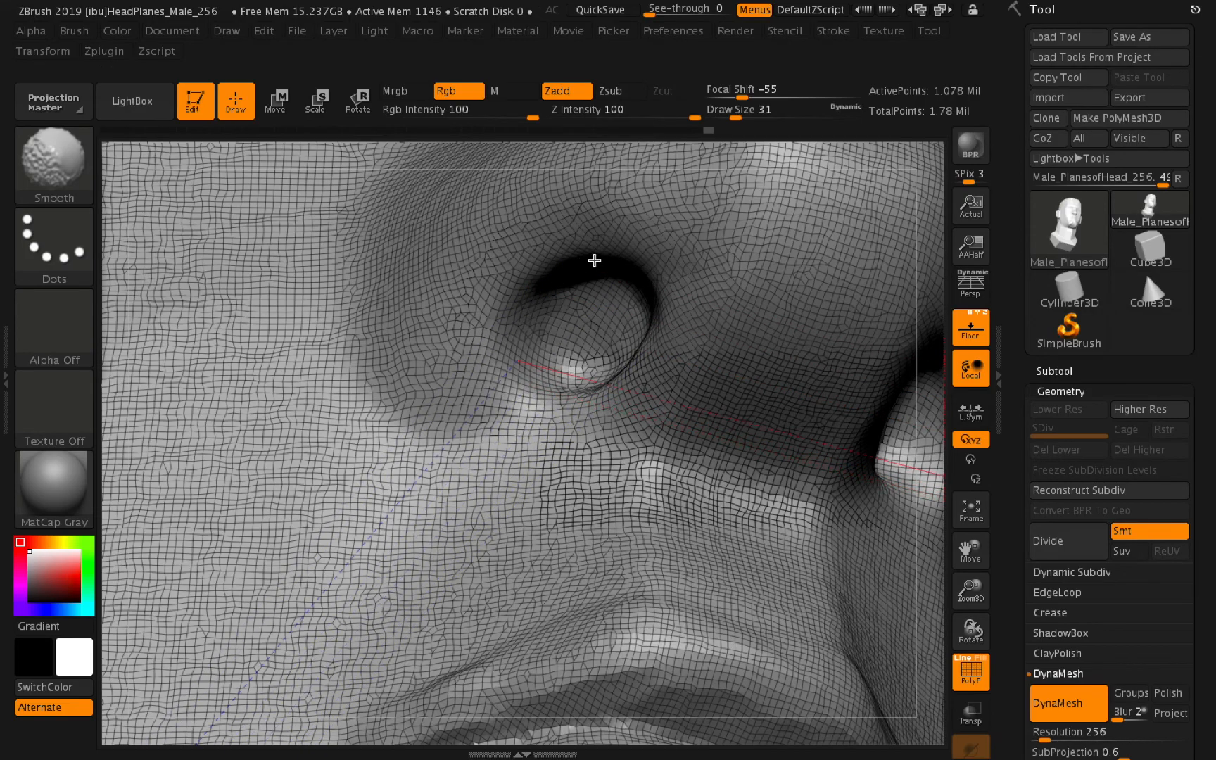
{"action": "left_click_drag", "start_coordinate": [728, 386], "coordinate": [720, 349], "text": "shift"}
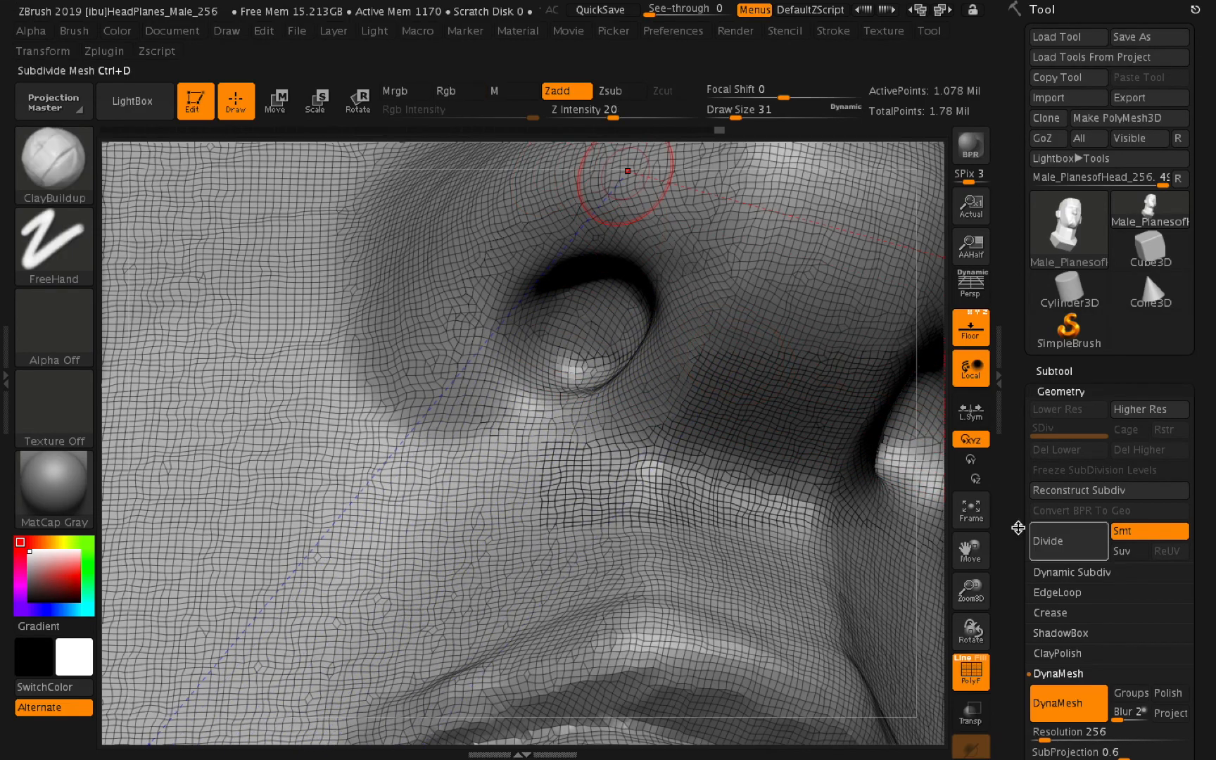
{"action": "left_click", "coordinate": [979, 516]}
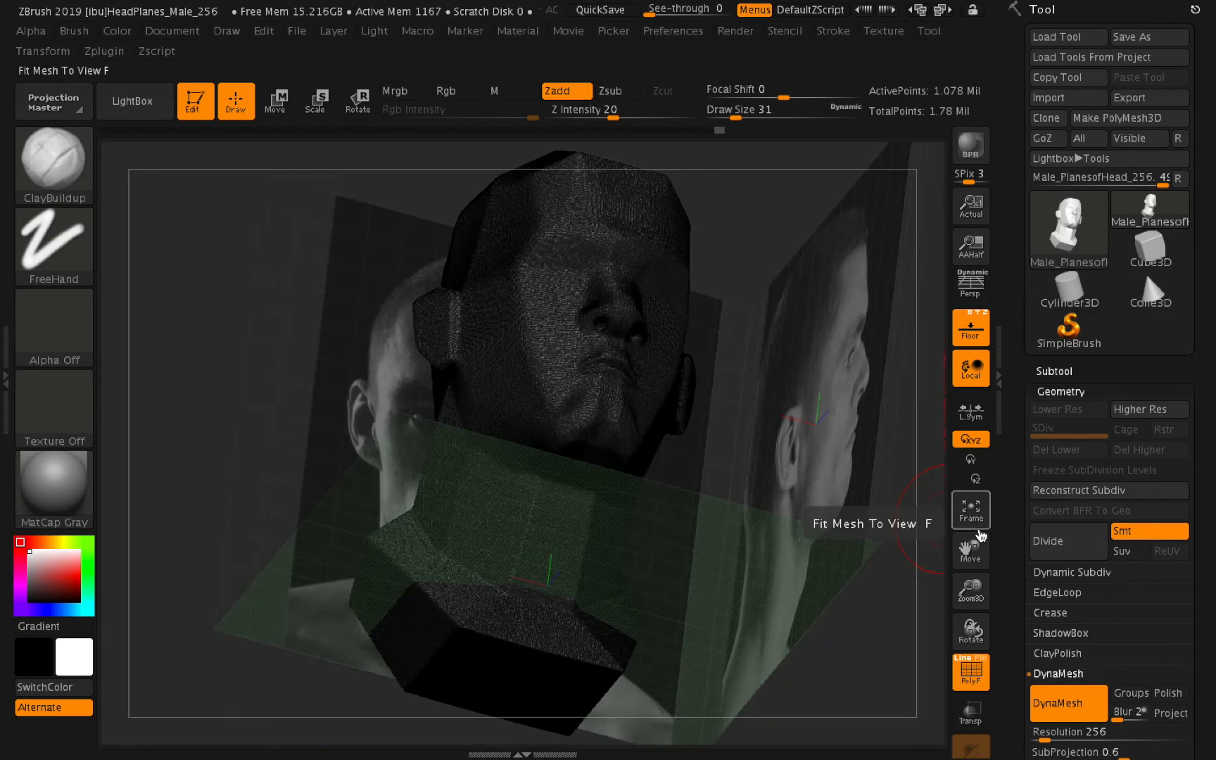
{"action": "left_click", "coordinate": [985, 684]}
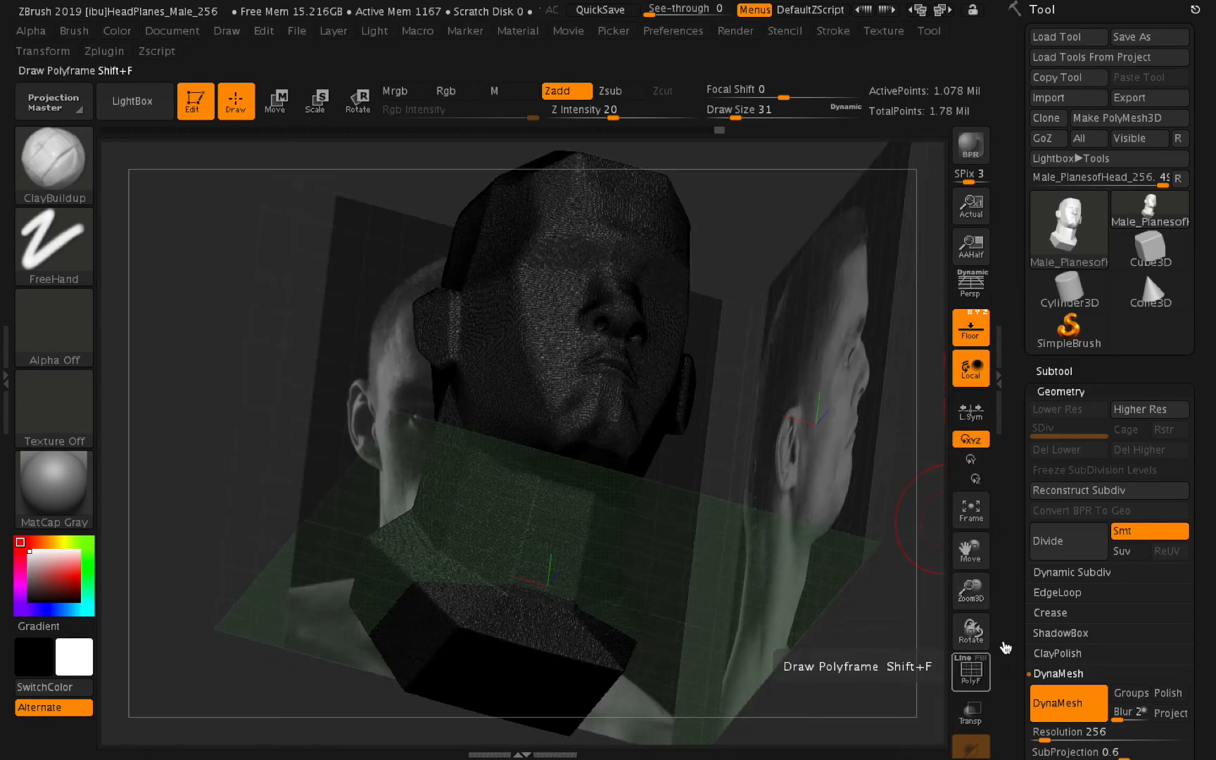
Face the head straight from the front, set the Draw Size to 116, and smooth the mouth area.
{"action": "left_click_drag", "start_coordinate": [976, 628], "coordinate": [970, 687]}
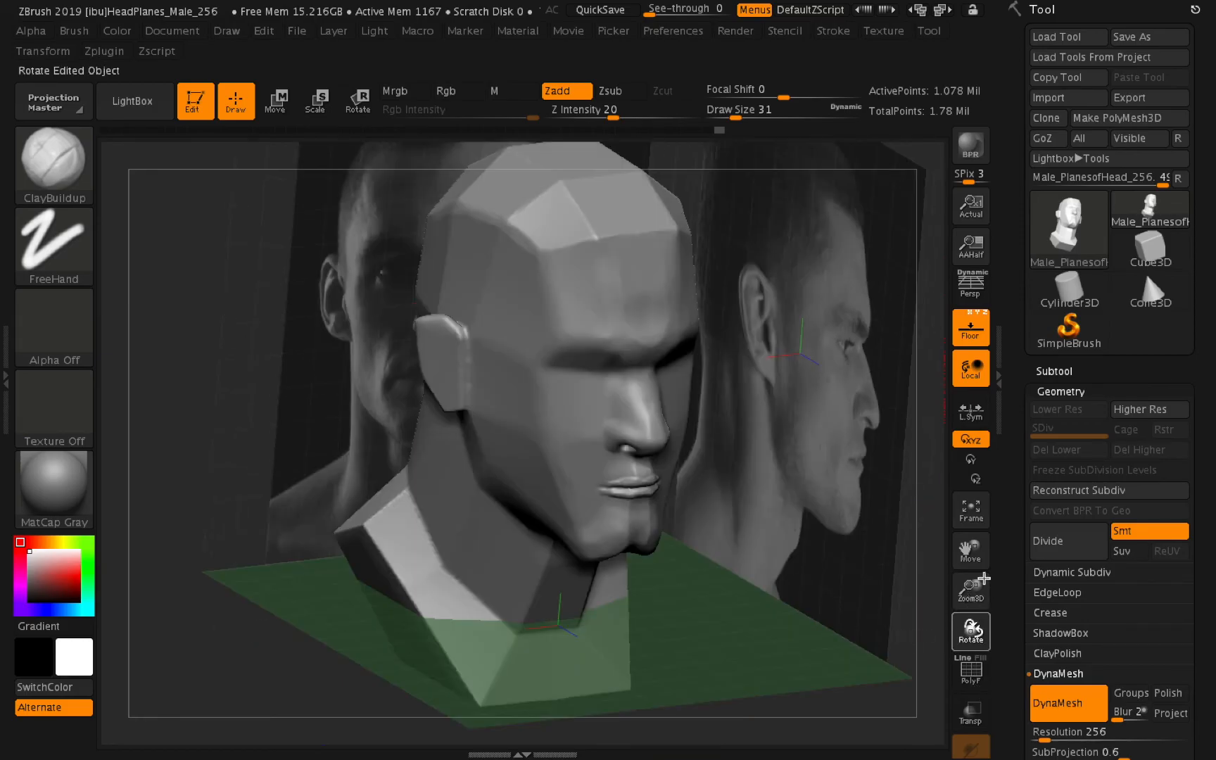
{"action": "left_click_drag", "start_coordinate": [984, 579], "coordinate": [973, 506], "text": "shift"}
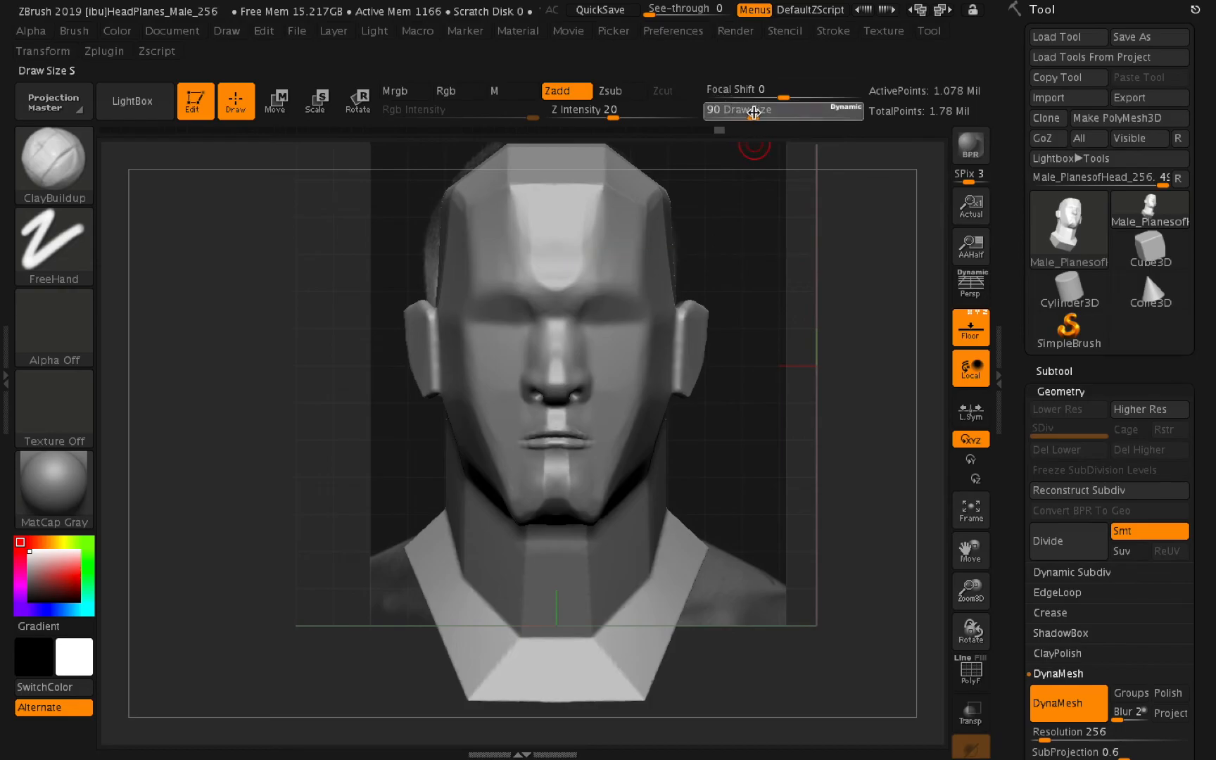
{"action": "key", "text": "shift"}
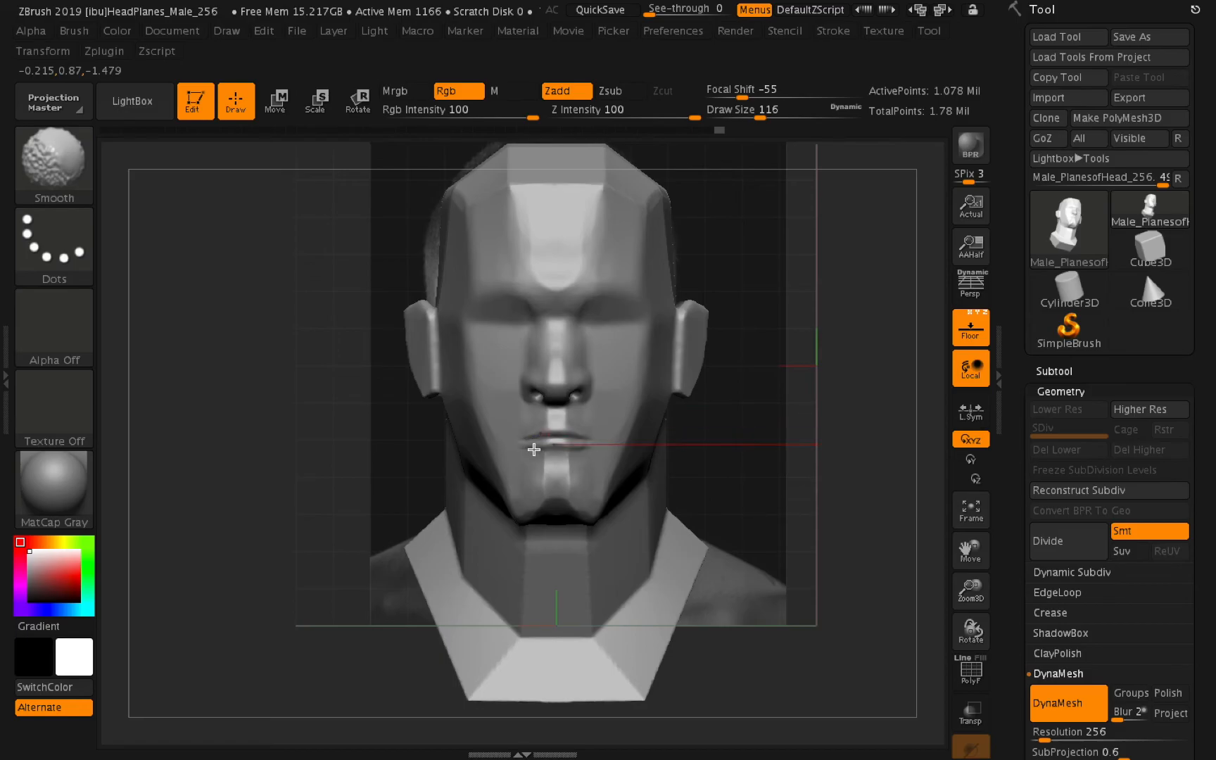
{"action": "left_click_drag", "start_coordinate": [984, 599], "coordinate": [997, 609]}
{"action": "left_click_drag", "start_coordinate": [879, 435], "coordinate": [889, 441]}
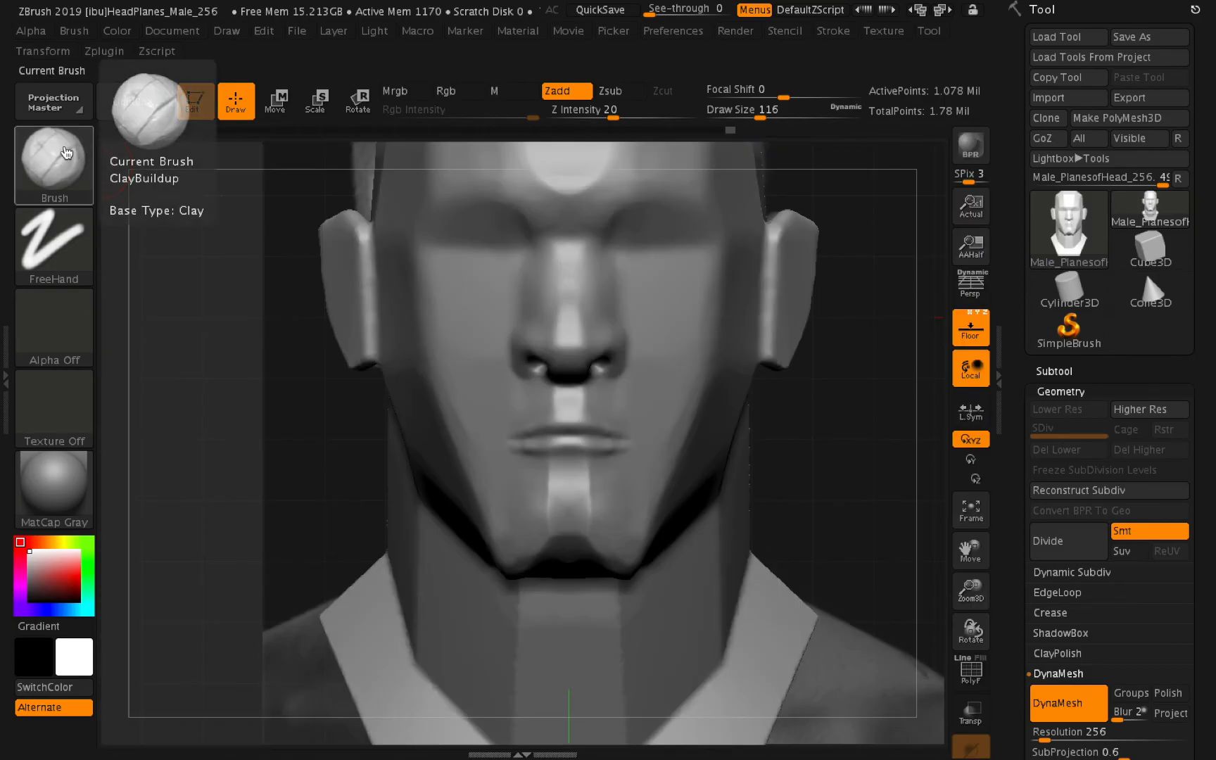
Bulge the eyeball forms inside the eye sockets with the Inflat brush and set its Z Intensity to 23.
{"action": "left_click", "coordinate": [65, 149]}
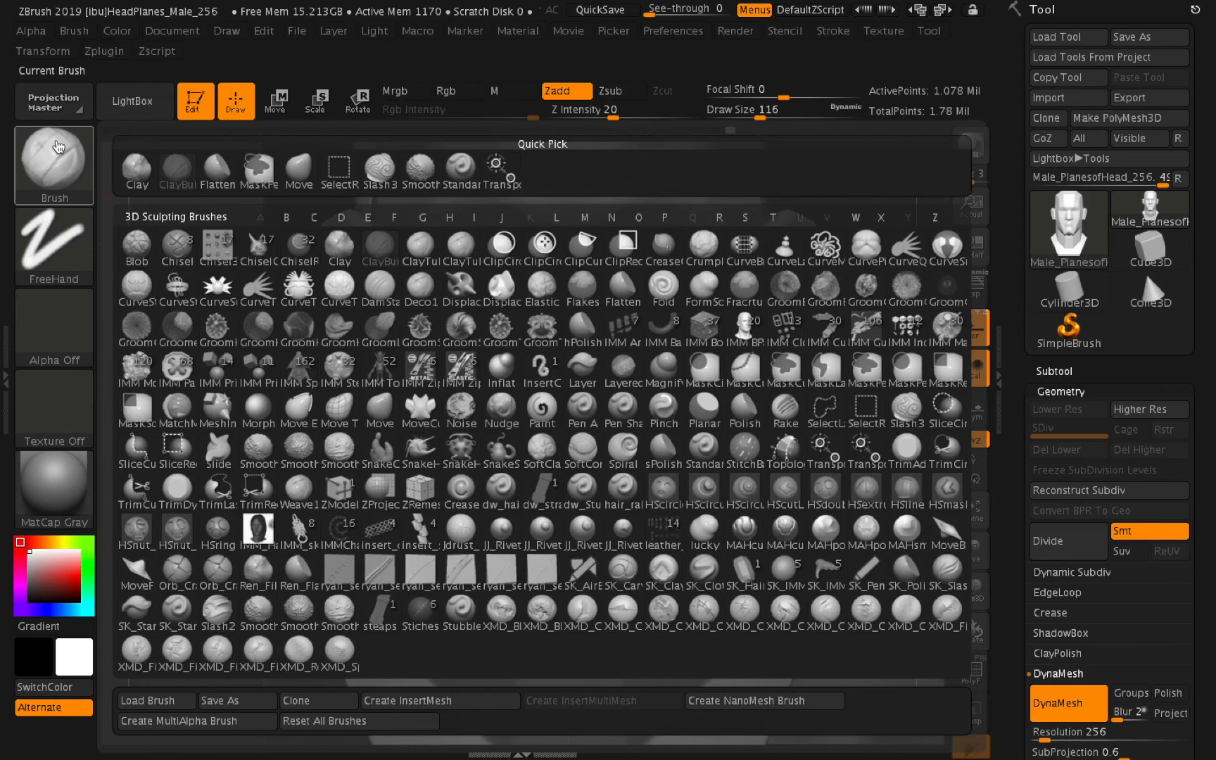
{"action": "left_click", "coordinate": [501, 370]}
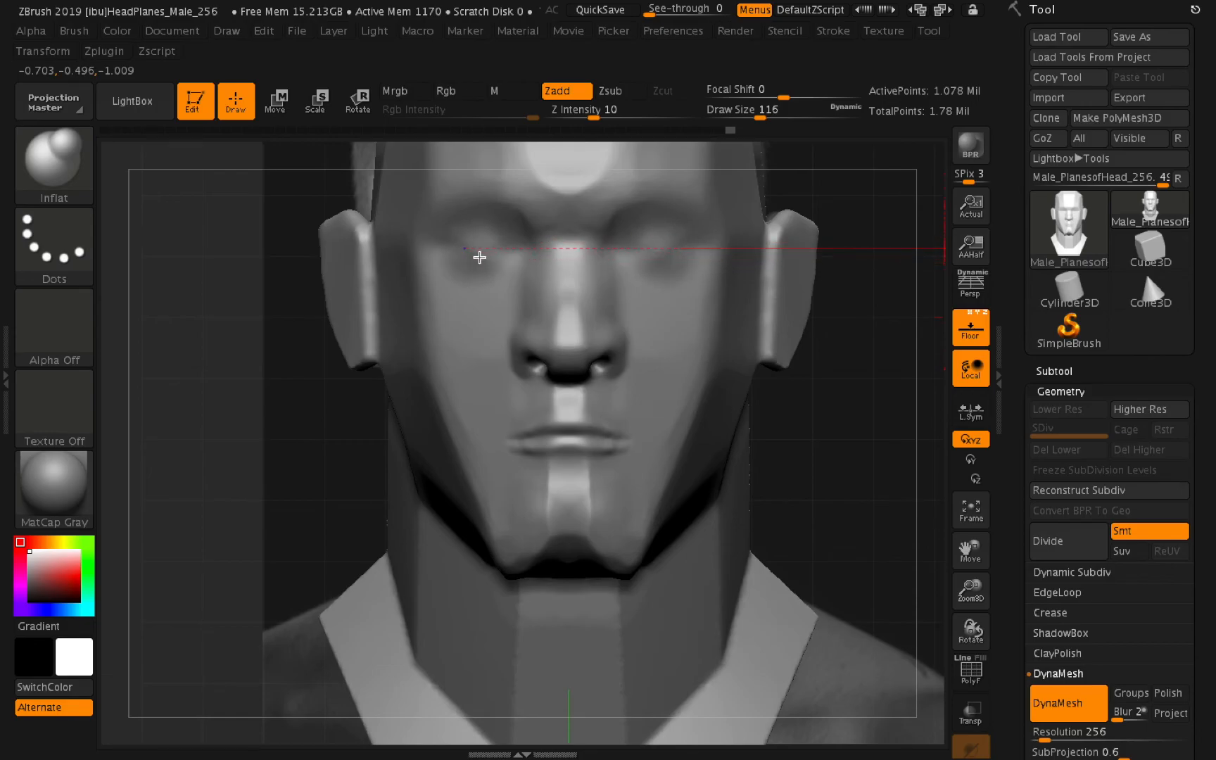
{"action": "left_click_drag", "start_coordinate": [596, 119], "coordinate": [624, 129]}
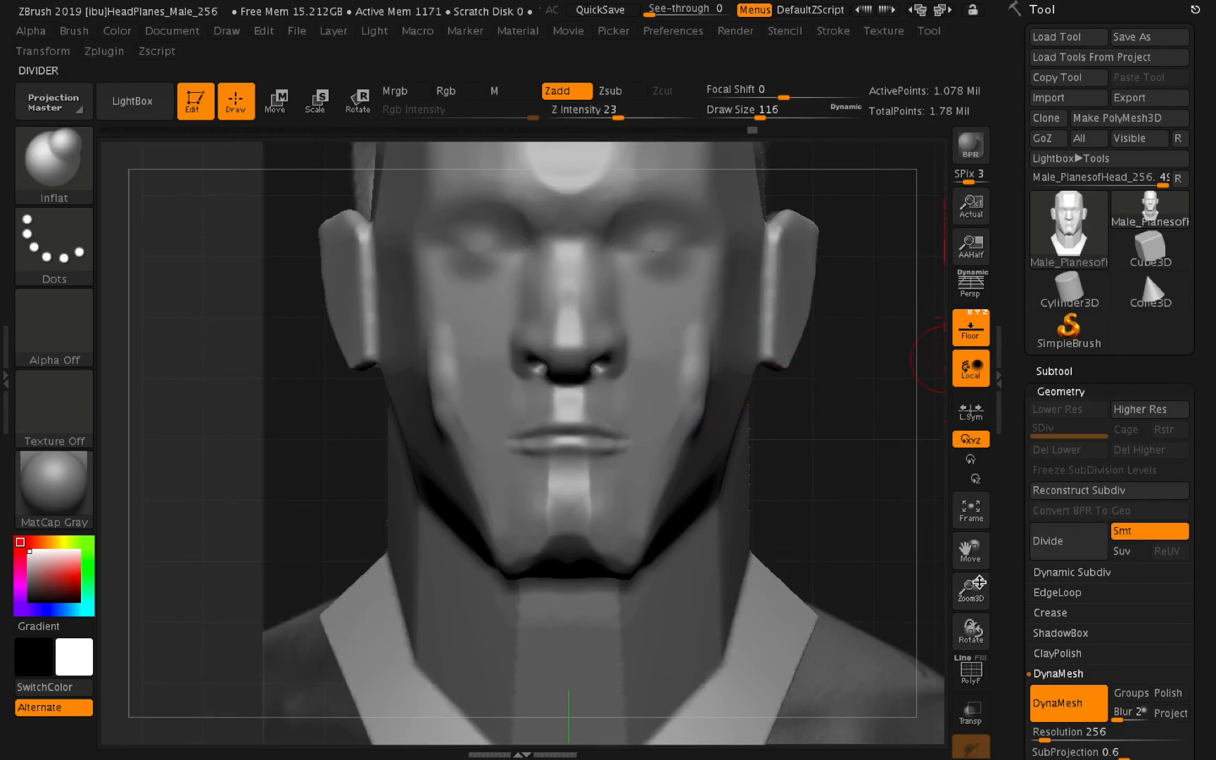
Undo the test Inflat strokes on the sides of the cheeks.
{"action": "left_click_drag", "start_coordinate": [975, 632], "coordinate": [975, 632]}
{"action": "left_click_drag", "start_coordinate": [702, 427], "coordinate": [684, 429]}
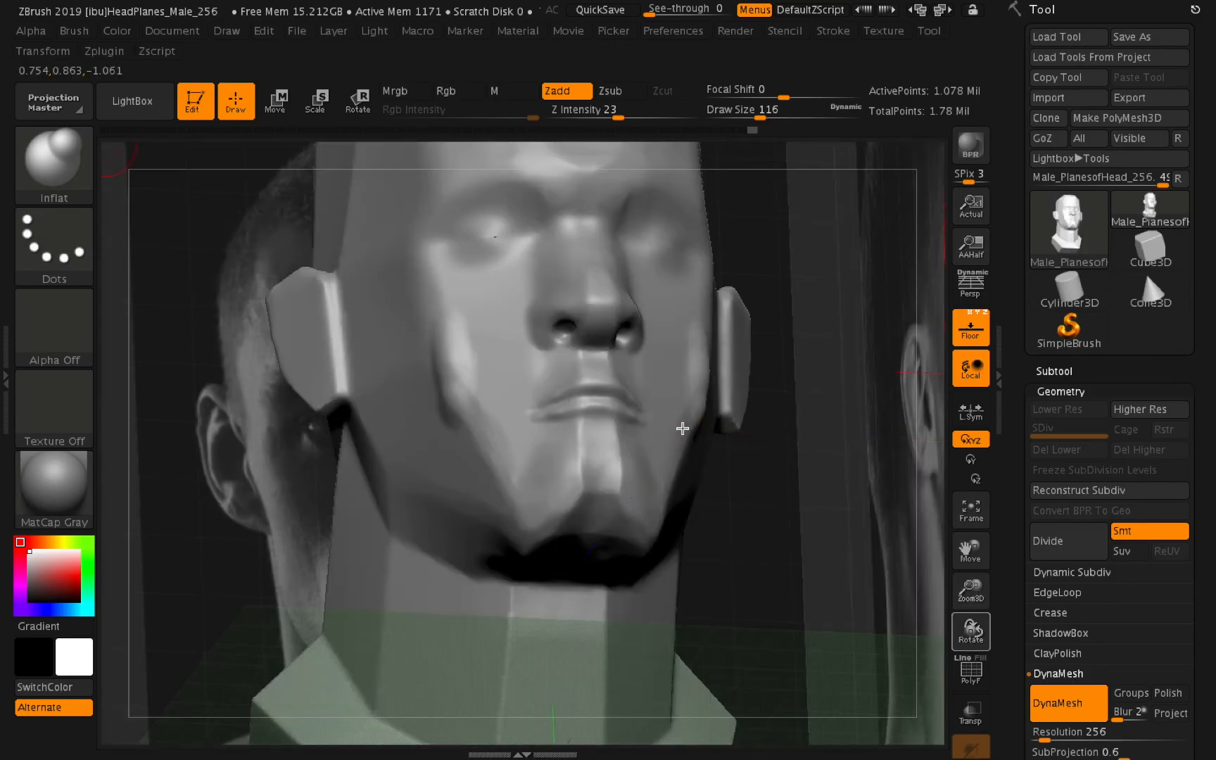
{"action": "key", "text": "ctrl+z"}
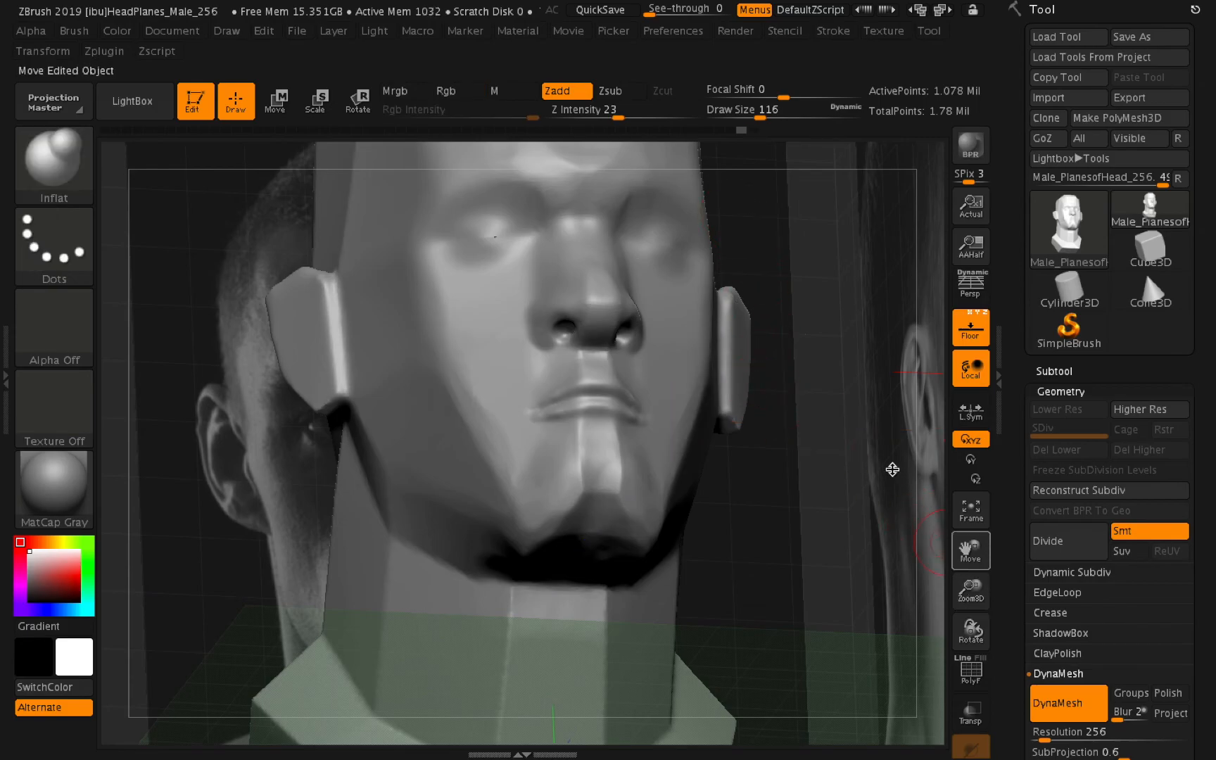
Carve the crease around the nostril wing from the side with the subtractive Slash3 brush.
{"action": "left_click_drag", "start_coordinate": [968, 583], "coordinate": [1050, 670]}
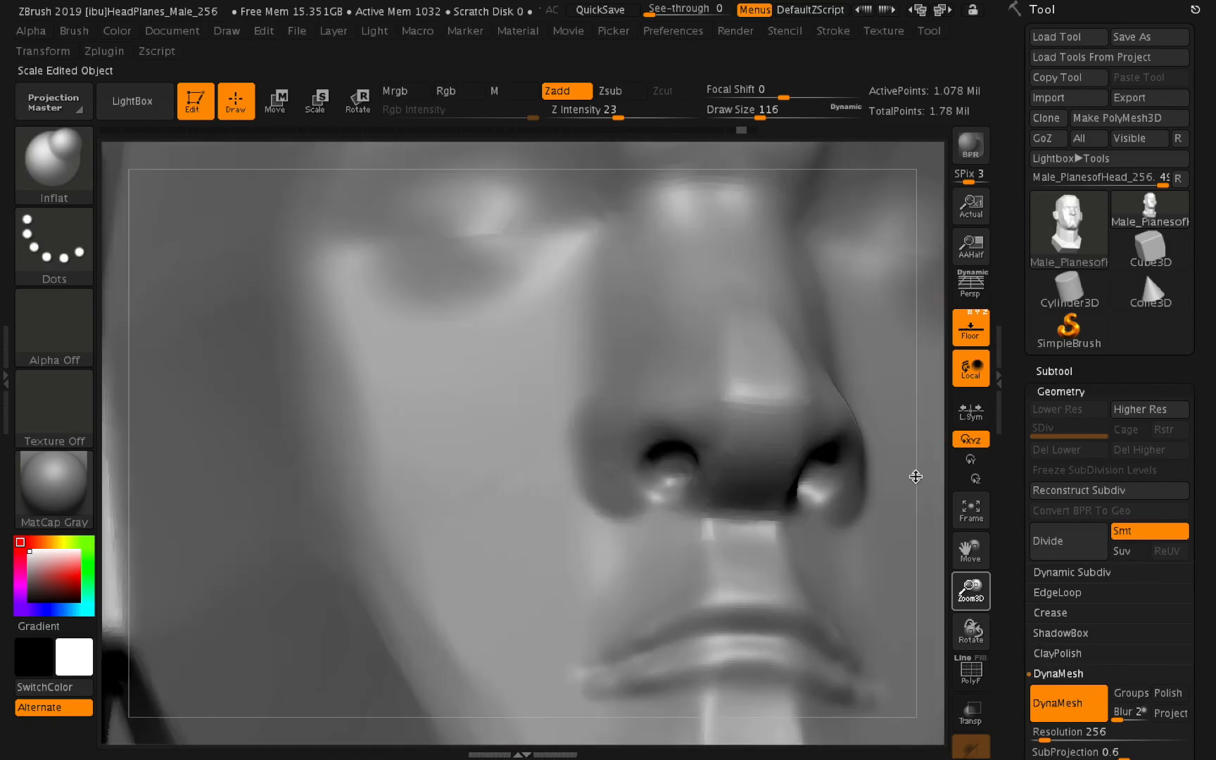
{"action": "left_click_drag", "start_coordinate": [670, 288], "coordinate": [610, 302]}
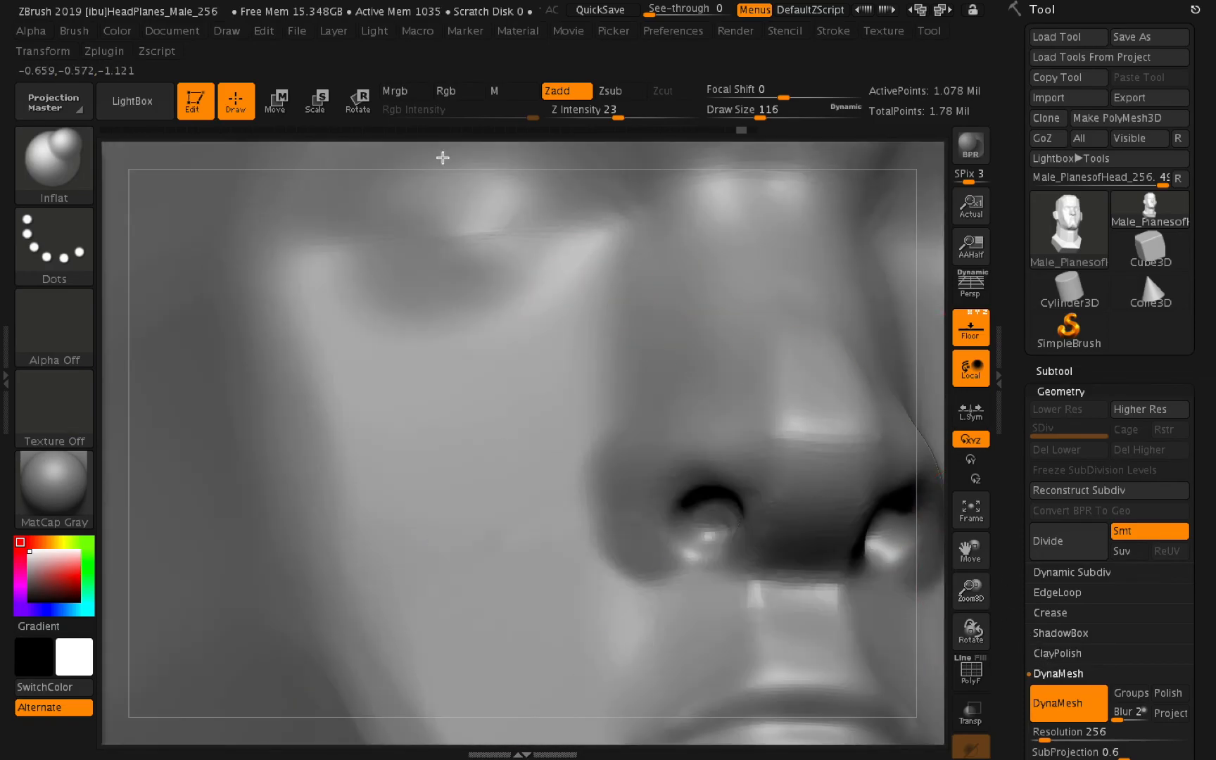
{"action": "mouse_move", "coordinate": [970, 588]}
{"action": "left_mouse_down"}
{"action": "mouse_move", "coordinate": [864, 570]}
{"action": "mouse_move", "coordinate": [895, 539]}
{"action": "left_mouse_up"}
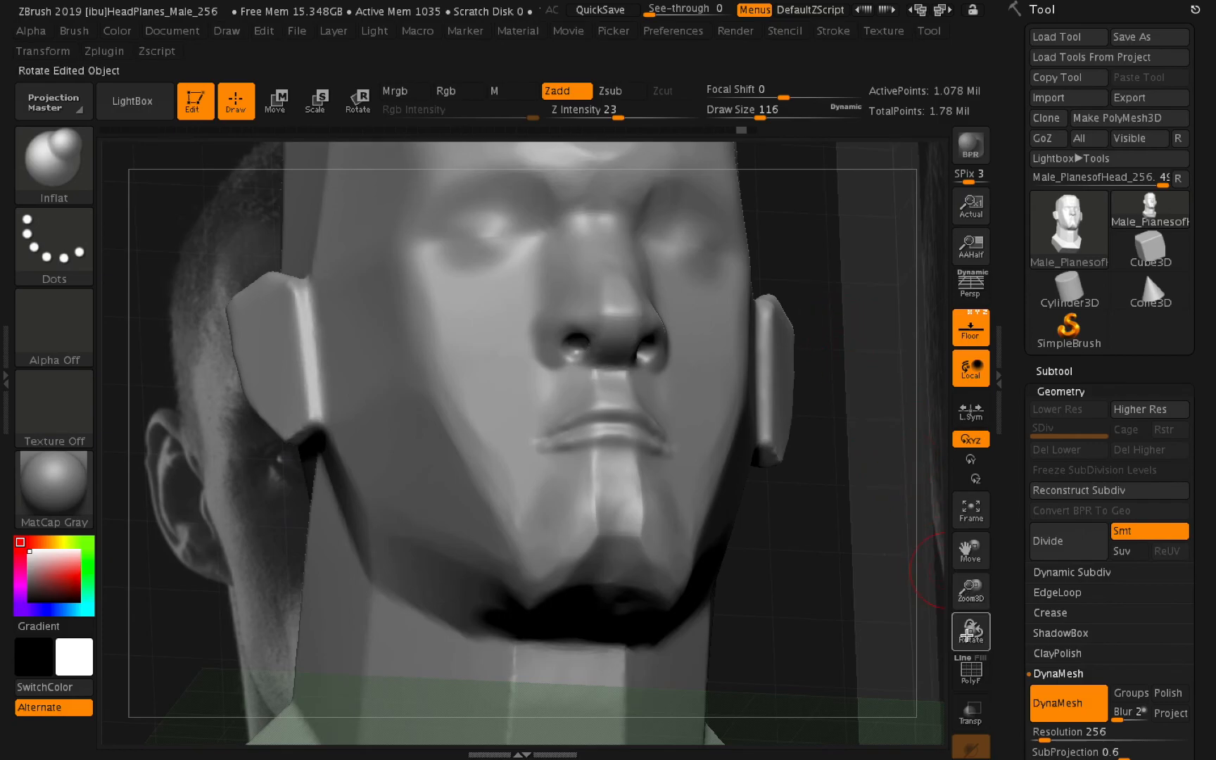
{"action": "left_click_drag", "start_coordinate": [971, 632], "coordinate": [998, 623]}
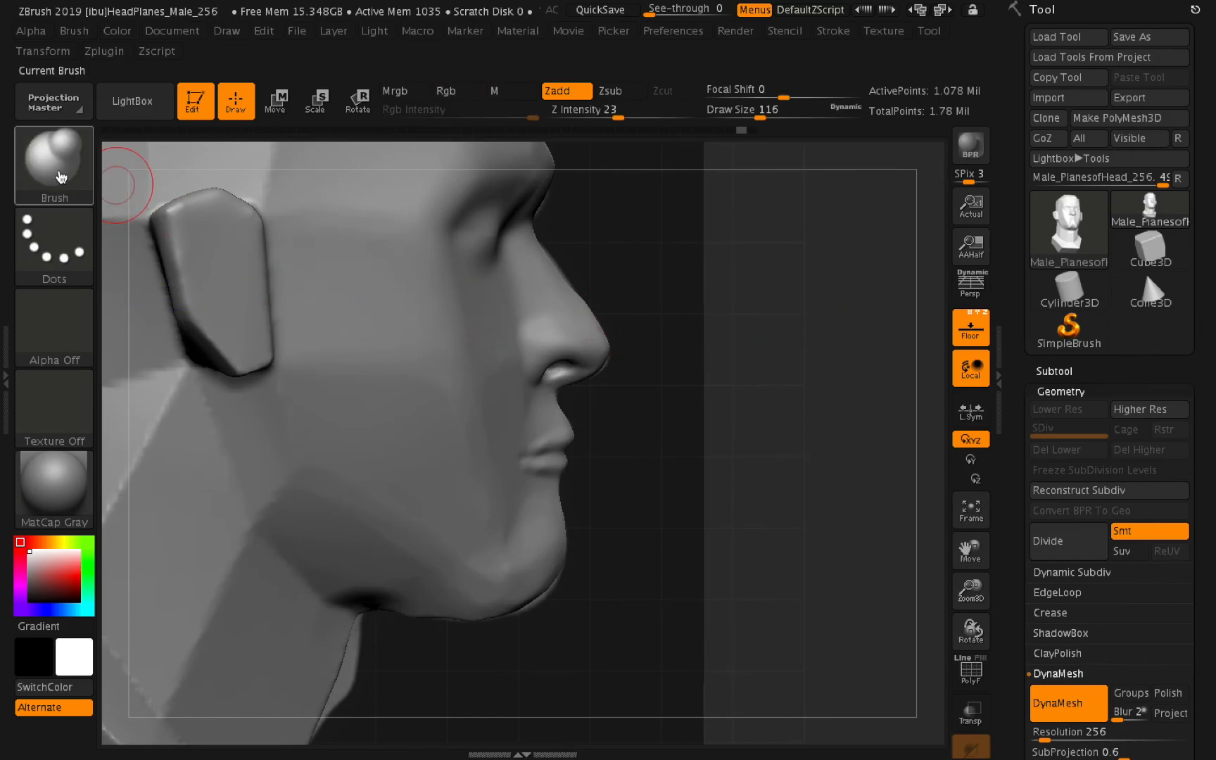
{"action": "key", "text": "b"}
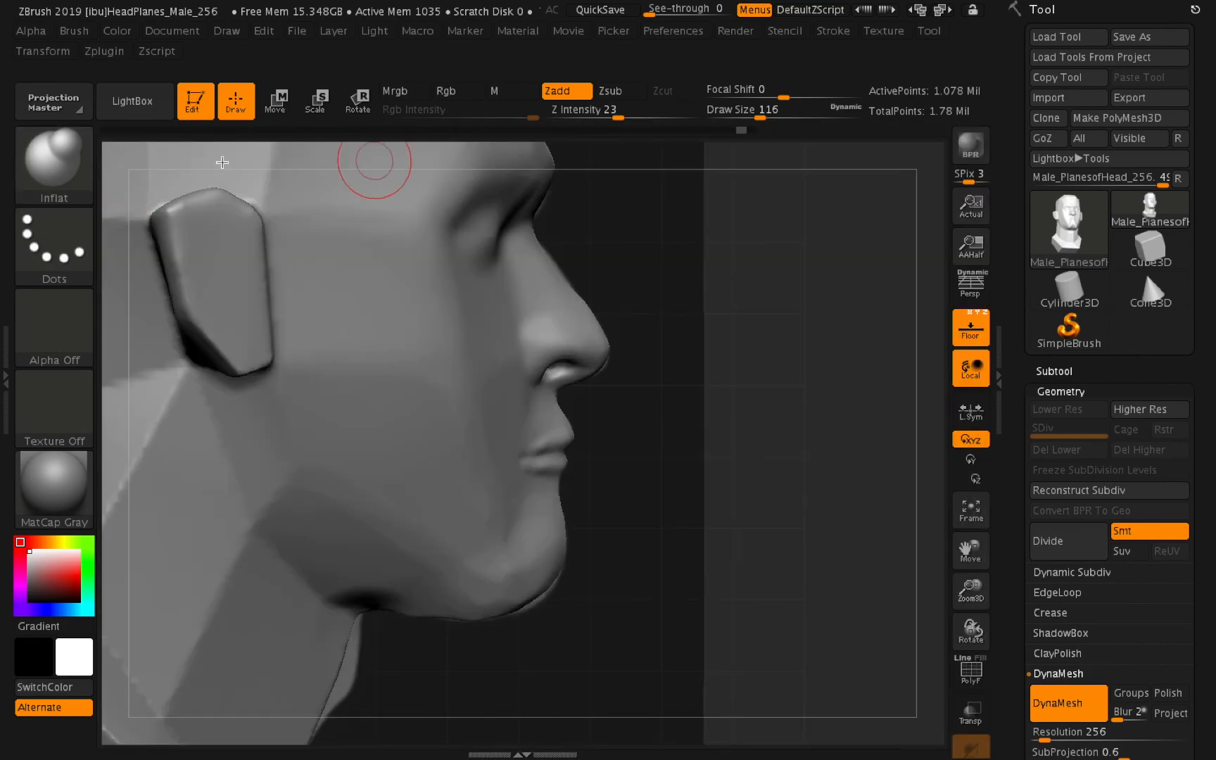
{"action": "key", "text": "b"}
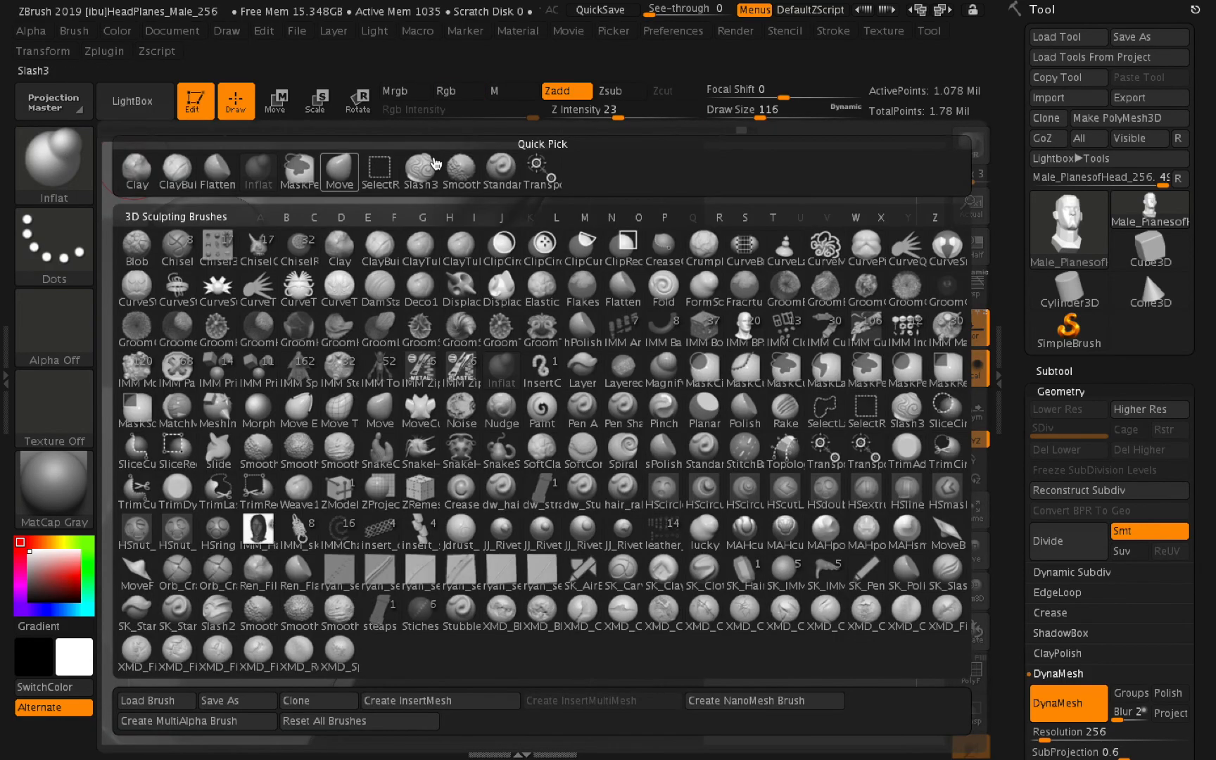
{"action": "left_click", "coordinate": [451, 174]}
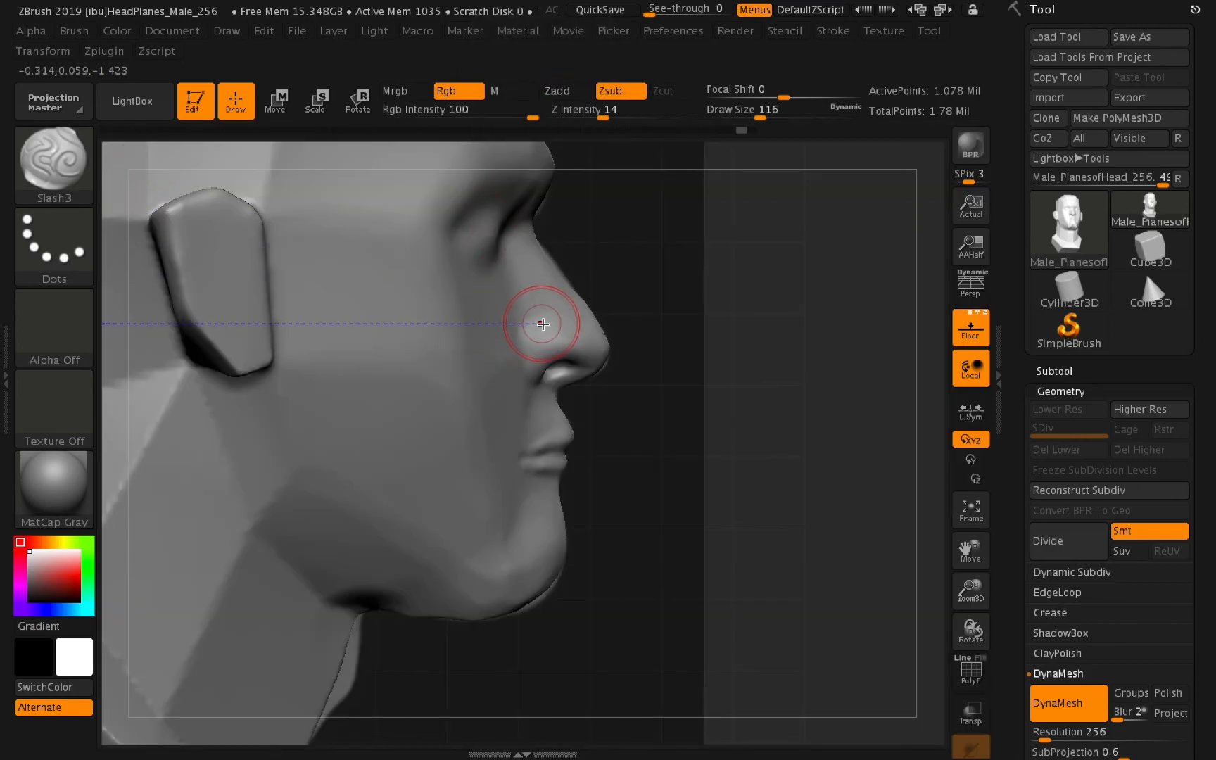
{"action": "left_click", "coordinate": [516, 334]}
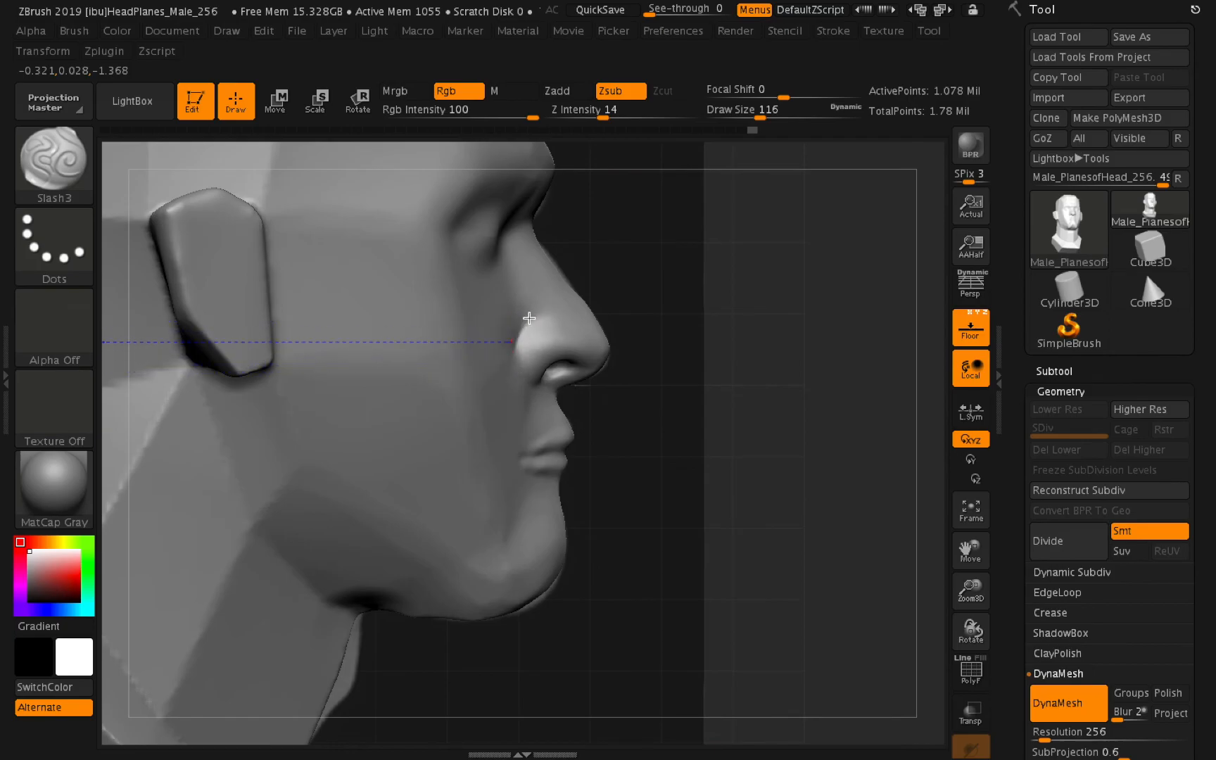
Reduce the Draw Size to 59, build up the lower lip with ClayBuildup, and smooth it.
{"action": "left_click_drag", "start_coordinate": [958, 640], "coordinate": [961, 646]}
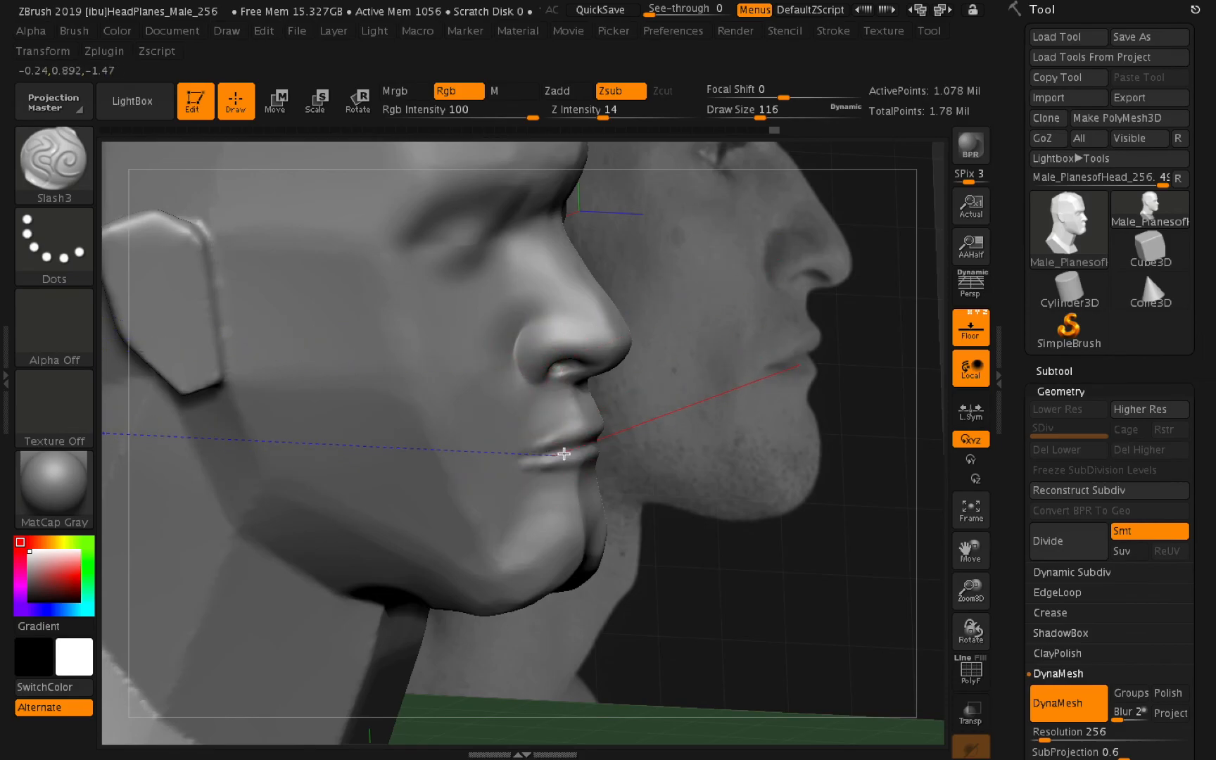
{"action": "left_click_drag", "start_coordinate": [762, 111], "coordinate": [747, 112]}
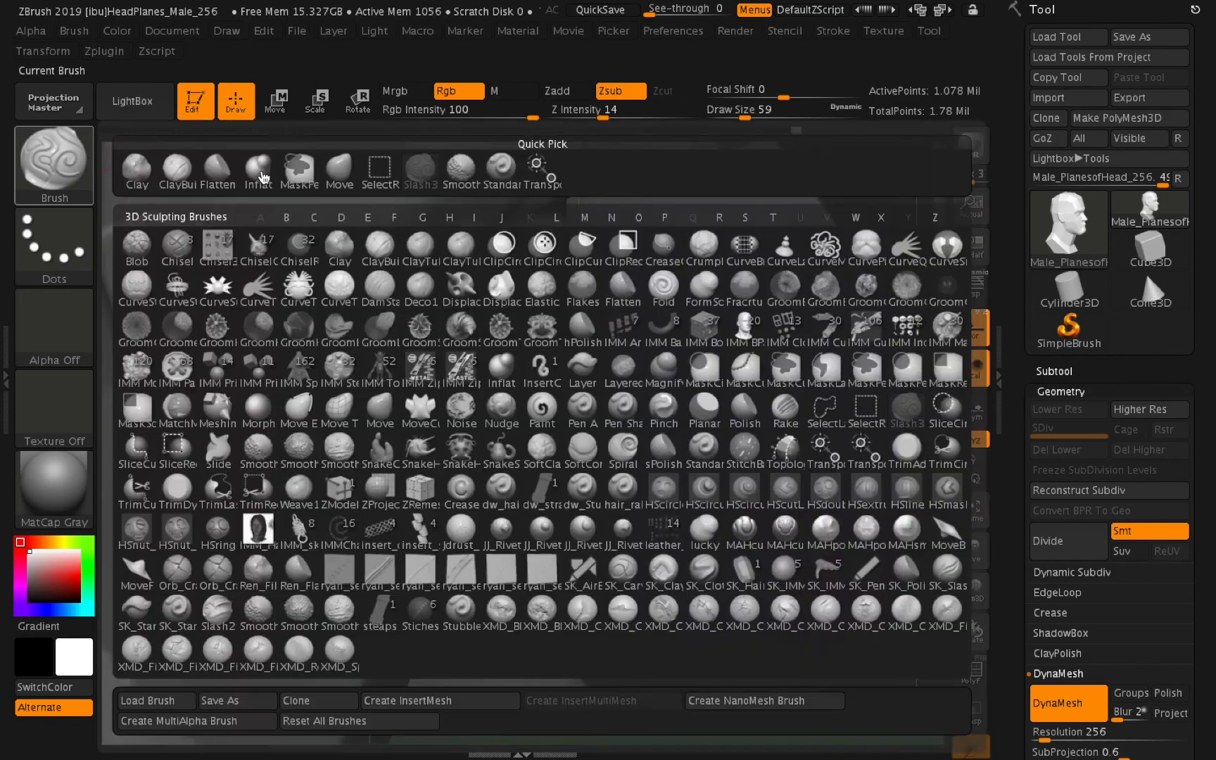
{"action": "left_click", "coordinate": [180, 174]}
{"action": "mouse_move", "coordinate": [538, 466]}
{"action": "left_mouse_down"}
{"action": "mouse_move", "coordinate": [583, 468]}
{"action": "mouse_move", "coordinate": [522, 474]}
{"action": "mouse_move", "coordinate": [565, 462]}
{"action": "mouse_move", "coordinate": [576, 496]}
{"action": "left_mouse_up"}
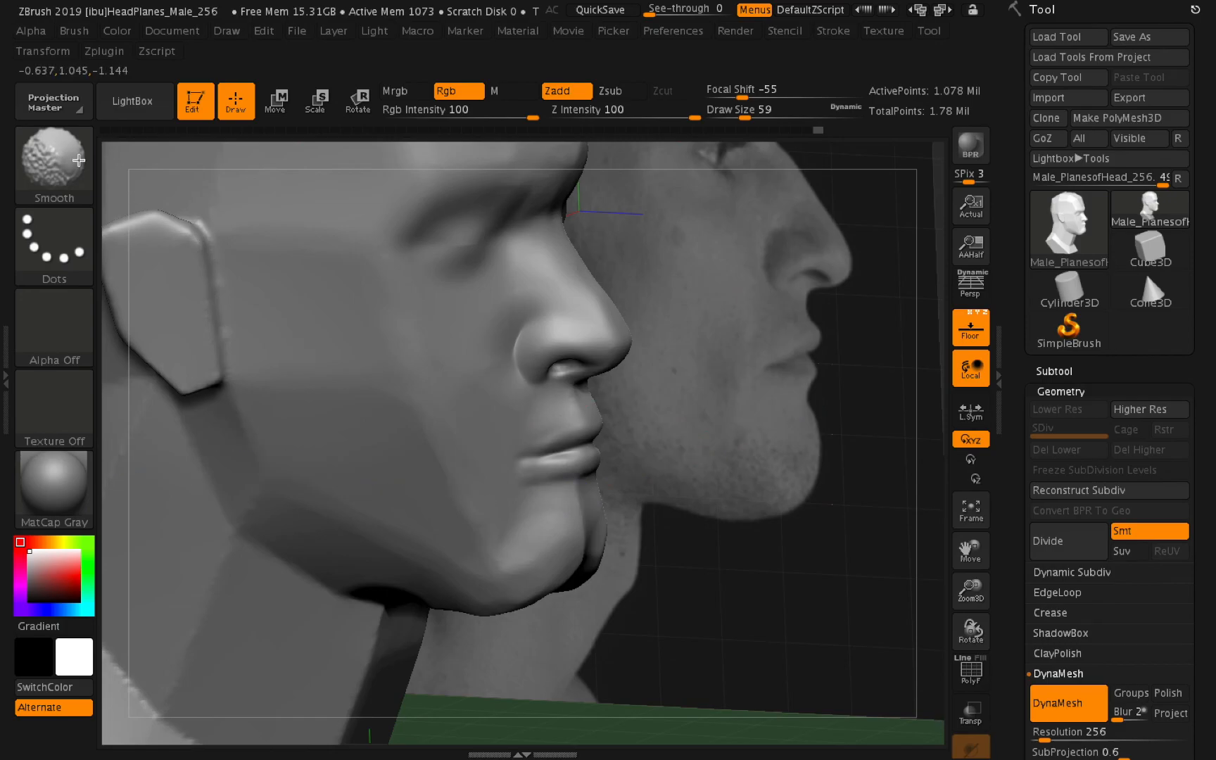
Flatten the planes of the chin with the Flatten brush, setting the Draw Size to 80, and check the head from above and the front.
{"action": "left_click", "coordinate": [55, 151]}
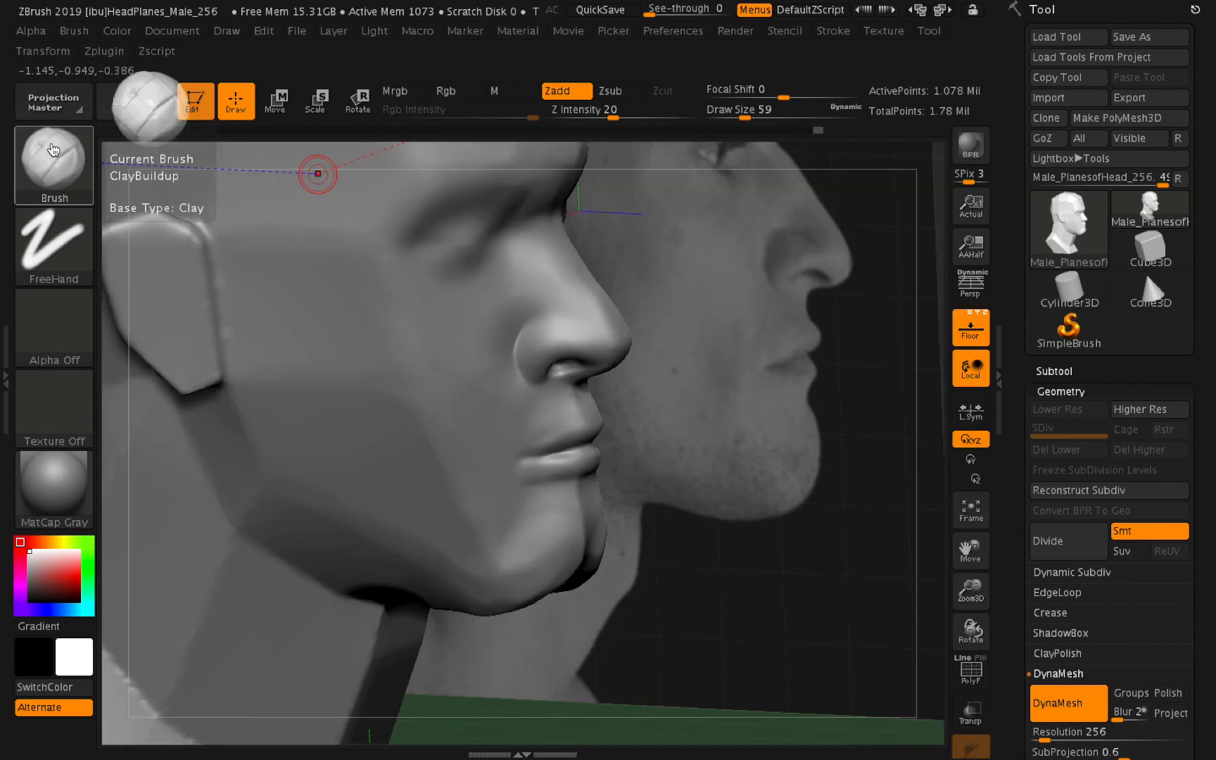
{"action": "left_click", "coordinate": [55, 151]}
{"action": "left_click", "coordinate": [238, 179]}
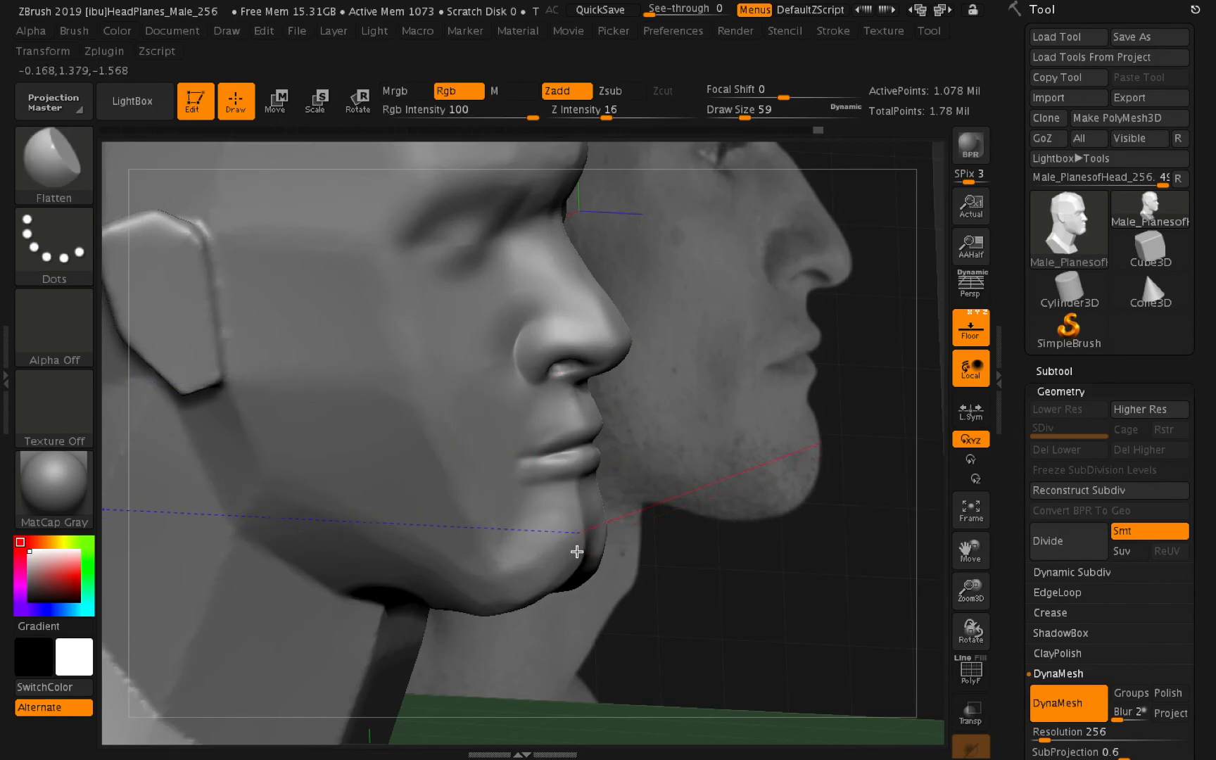
{"action": "left_click_drag", "start_coordinate": [969, 622], "coordinate": [948, 616]}
{"action": "mouse_move", "coordinate": [746, 576]}
{"action": "left_mouse_down"}
{"action": "mouse_move", "coordinate": [570, 543]}
{"action": "mouse_move", "coordinate": [589, 556]}
{"action": "mouse_move", "coordinate": [603, 516]}
{"action": "mouse_move", "coordinate": [644, 522]}
{"action": "left_mouse_up"}
{"action": "left_click_drag", "start_coordinate": [749, 109], "coordinate": [753, 111]}
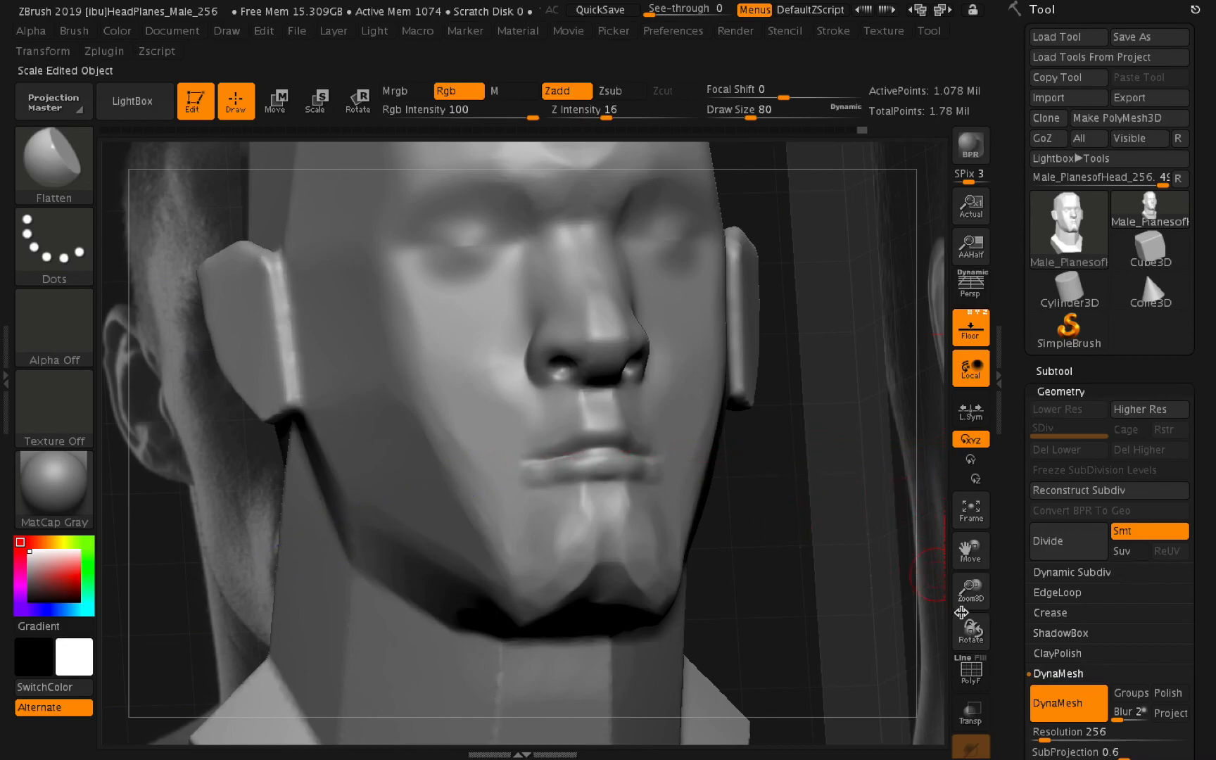
{"action": "mouse_move", "coordinate": [988, 676]}
{"action": "left_mouse_down"}
{"action": "mouse_move", "coordinate": [975, 689]}
{"action": "mouse_move", "coordinate": [969, 660]}
{"action": "left_mouse_up"}
{"action": "left_click_drag", "start_coordinate": [954, 610], "coordinate": [944, 491], "text": "shift"}
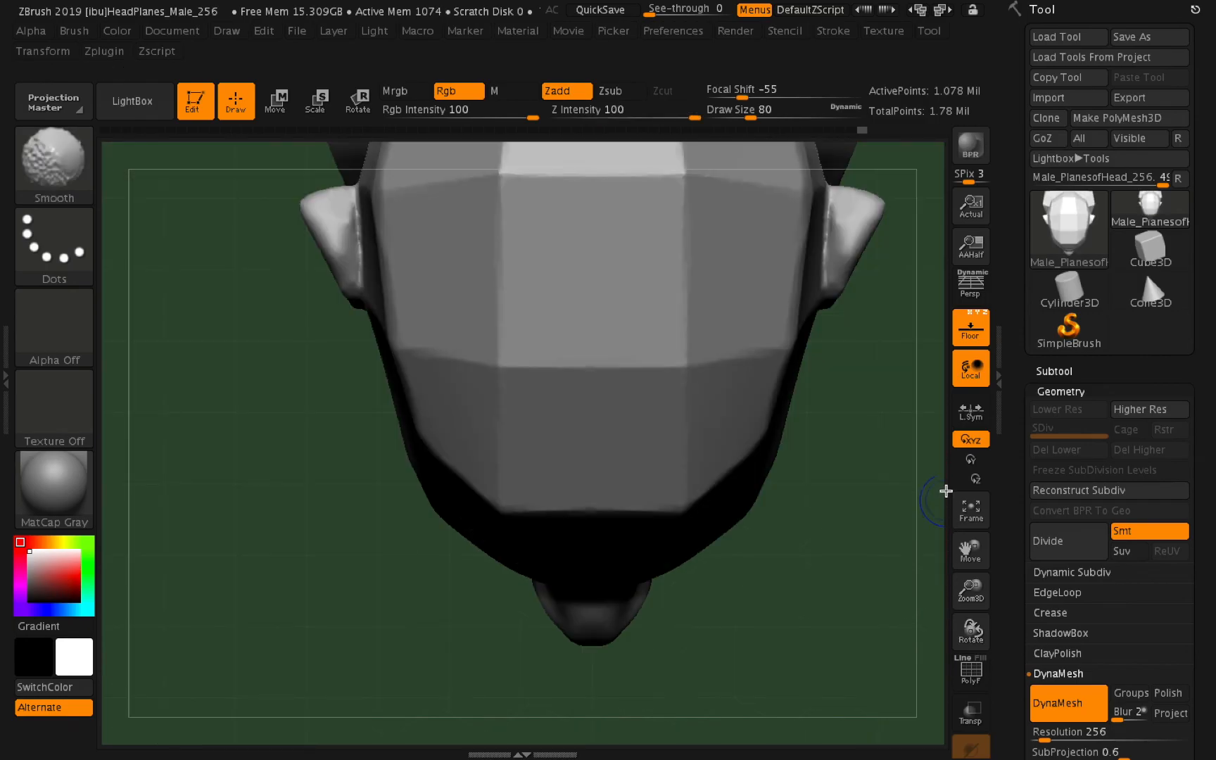
{"action": "left_click_drag", "start_coordinate": [932, 585], "coordinate": [901, 576]}
{"action": "left_click_drag", "start_coordinate": [972, 632], "coordinate": [959, 526]}
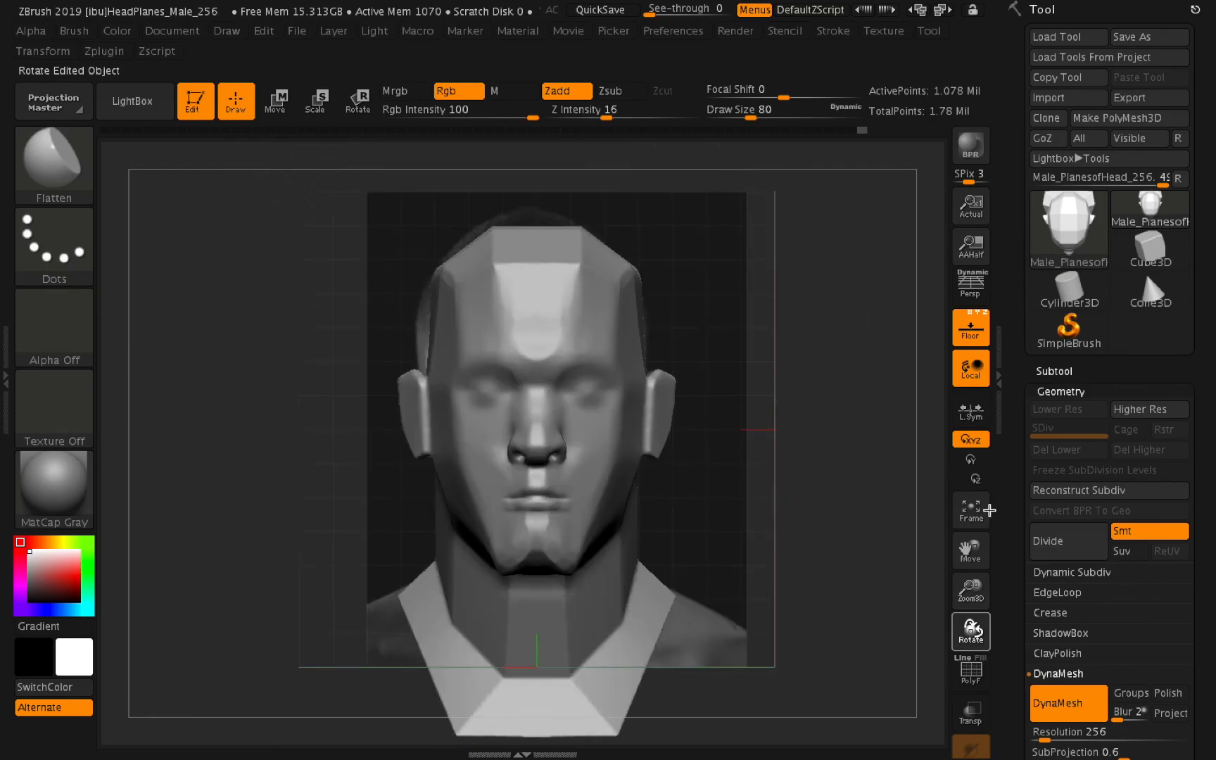